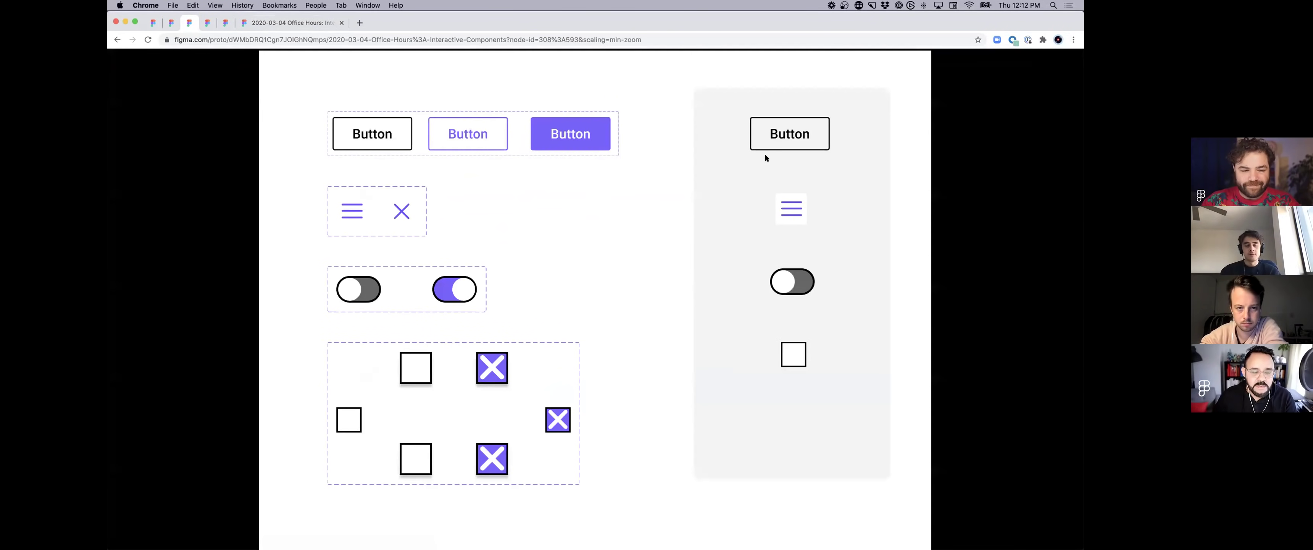
Step: Test the hover, menu icon, toggle and checkbox interactions on the sample components in the running prototype
{"action": "left_click", "coordinate": [782, 138]}
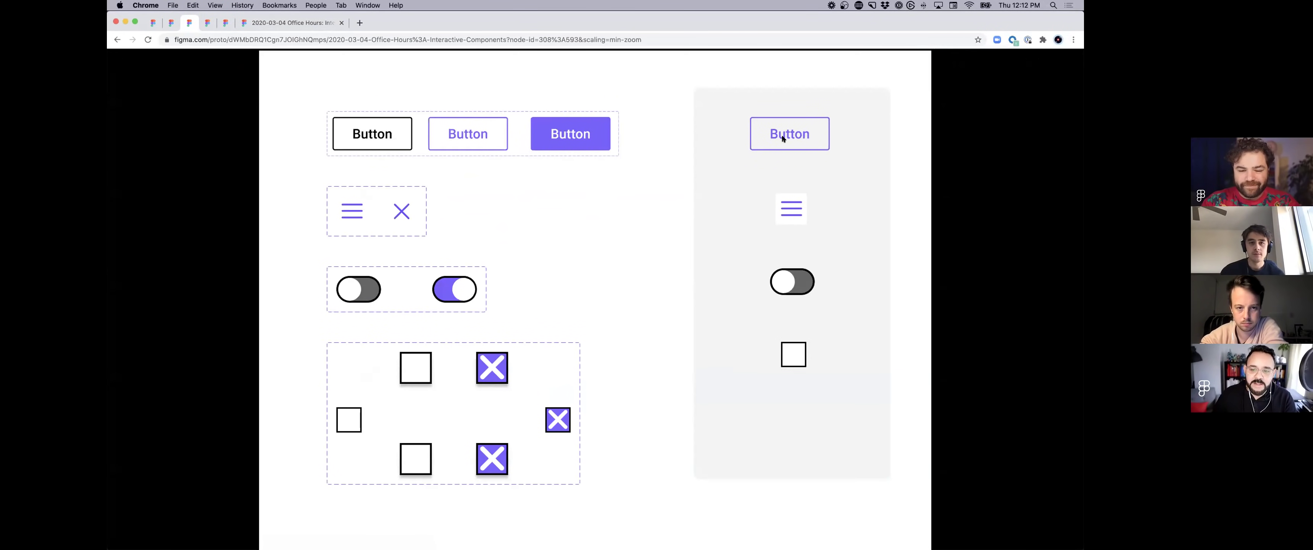
{"action": "left_click", "coordinate": [782, 138]}
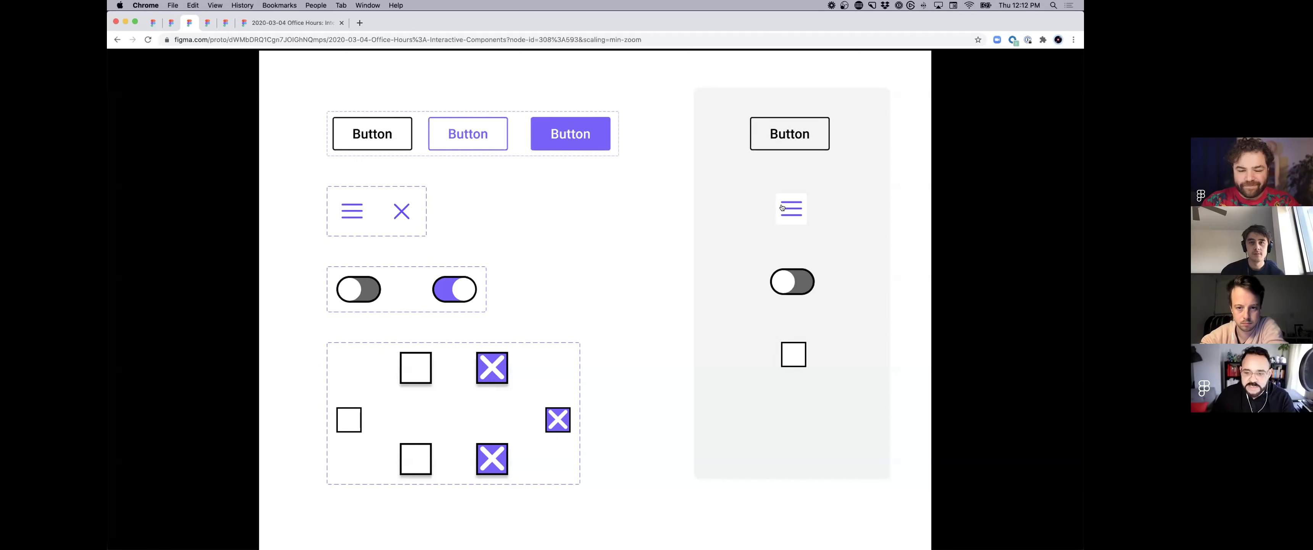
{"action": "left_click", "coordinate": [790, 290]}
{"action": "left_click", "coordinate": [791, 359]}
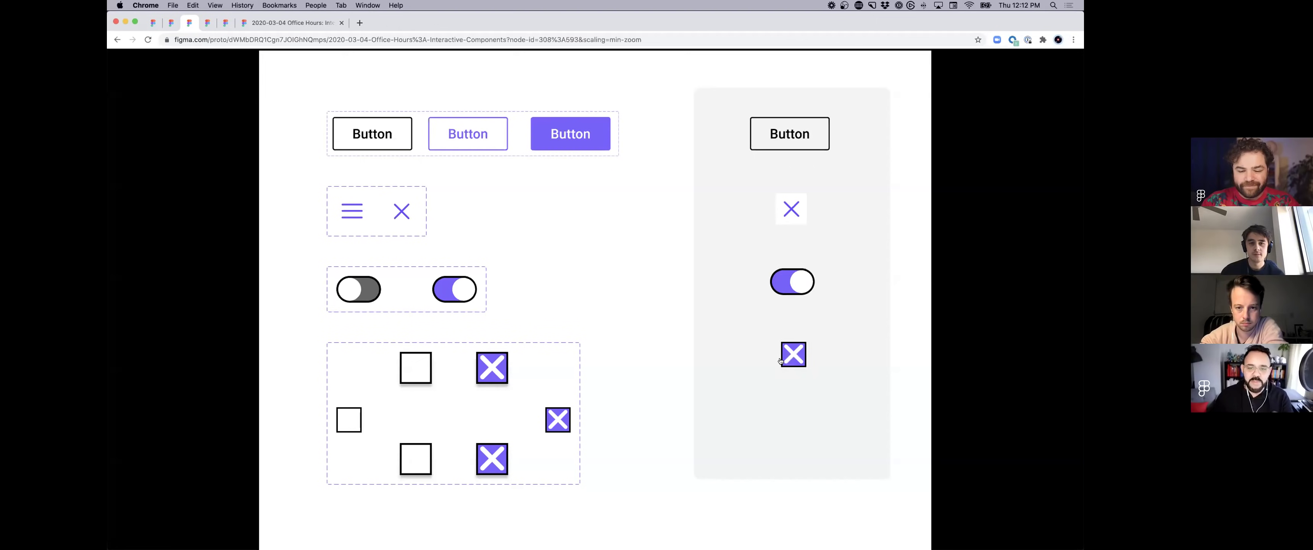
{"action": "left_click", "coordinate": [785, 357]}
{"action": "left_click", "coordinate": [790, 355]}
{"action": "left_click", "coordinate": [792, 288]}
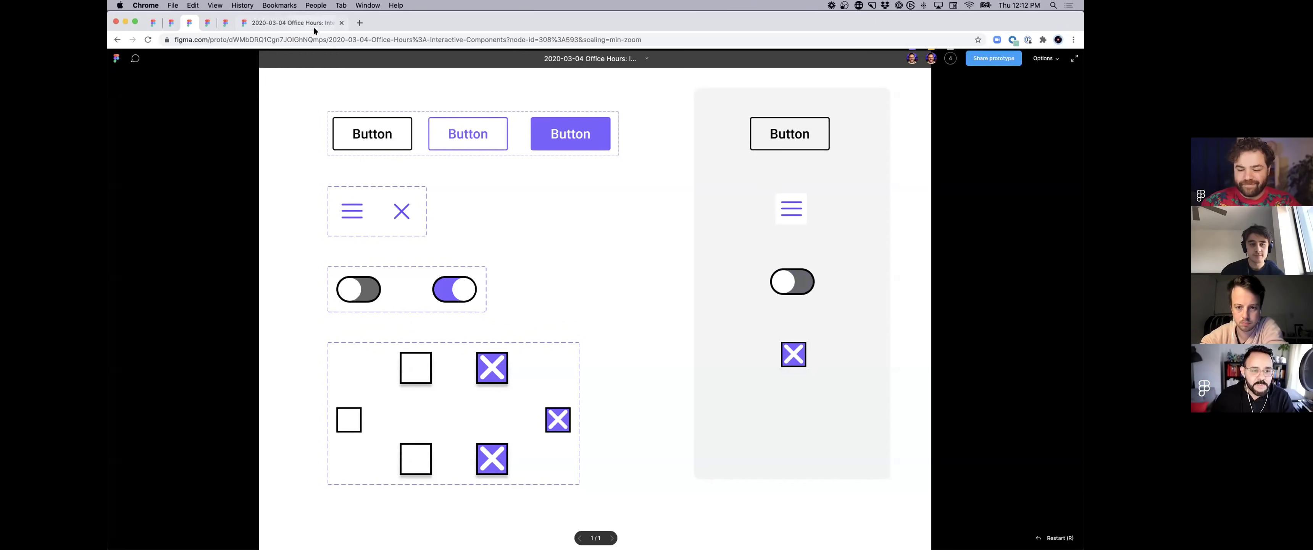
Step: Go to the design file's Menus/Tooltips page and inspect the hover interaction of the default Button variant
{"action": "left_click", "coordinate": [300, 23]}
{"action": "left_click", "coordinate": [173, 170]}
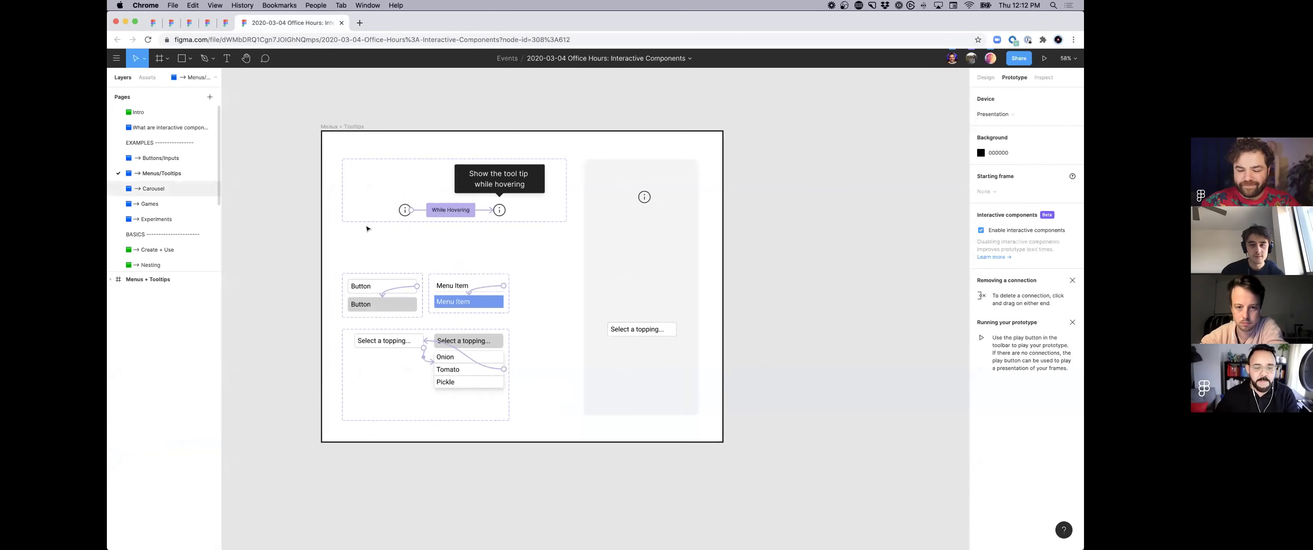
{"action": "left_click_drag", "start_coordinate": [448, 250], "coordinate": [550, 211]}
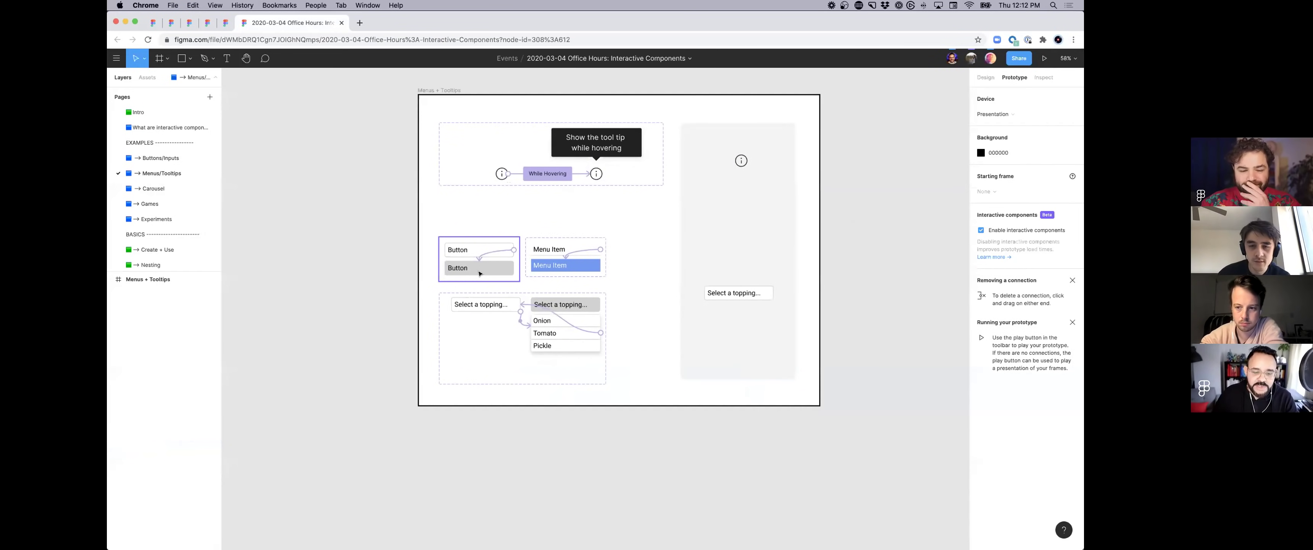
{"action": "scroll", "coordinate": [492, 226], "scroll_direction": "up", "scroll_amount": 3}
{"action": "scroll", "coordinate": [493, 226], "scroll_direction": "up", "scroll_amount": 2}
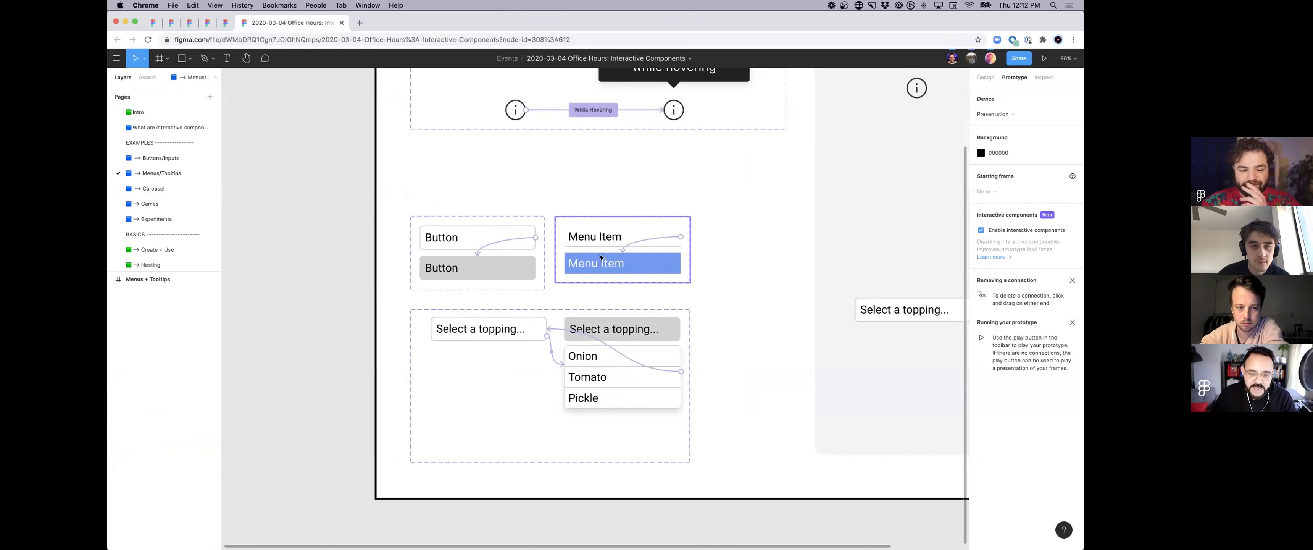
{"action": "left_click", "coordinate": [493, 244]}
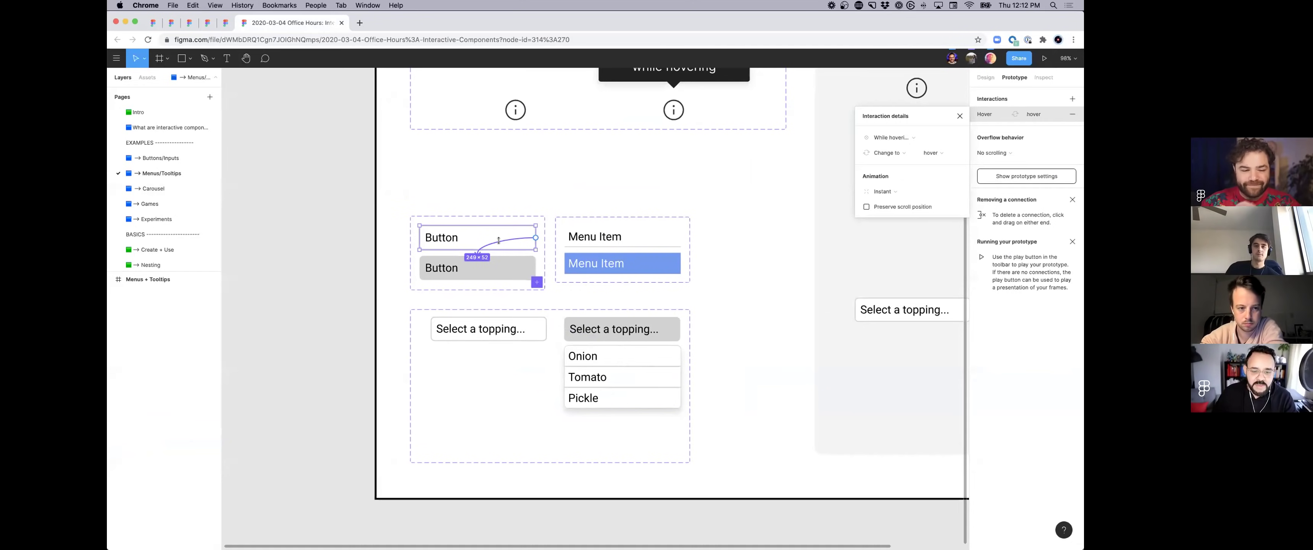
{"action": "scroll", "coordinate": [509, 301], "scroll_direction": "right", "scroll_amount": 5}
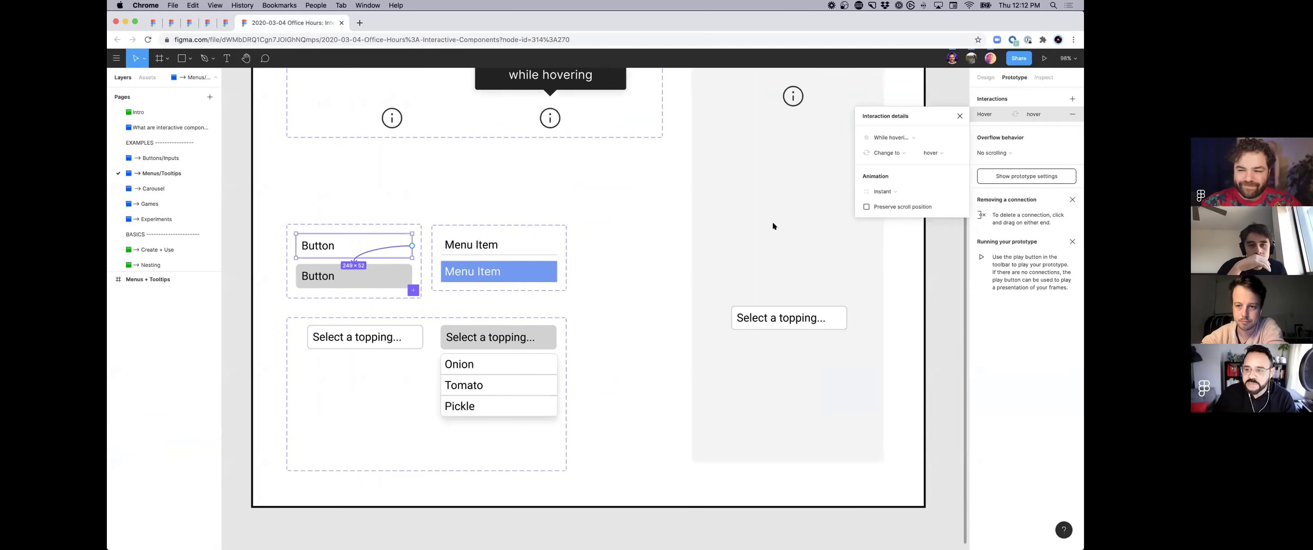
Step: Run the Menus + Tooltips prototype, reload it, and test the topping dropdown and the info tooltip
{"action": "left_click", "coordinate": [1044, 58]}
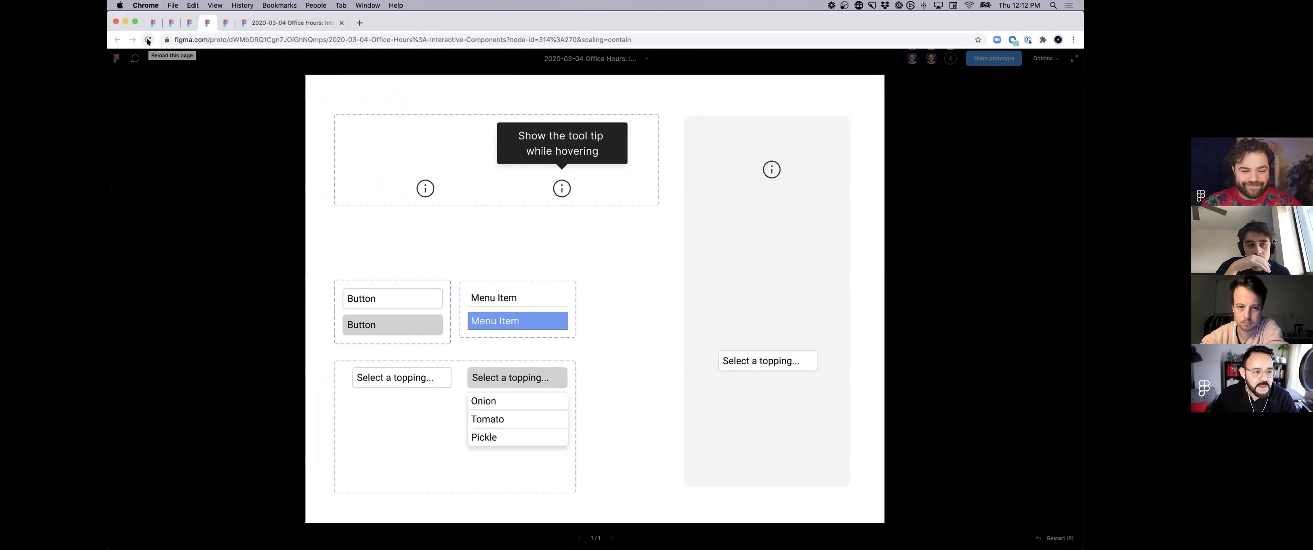
{"action": "left_click", "coordinate": [148, 40]}
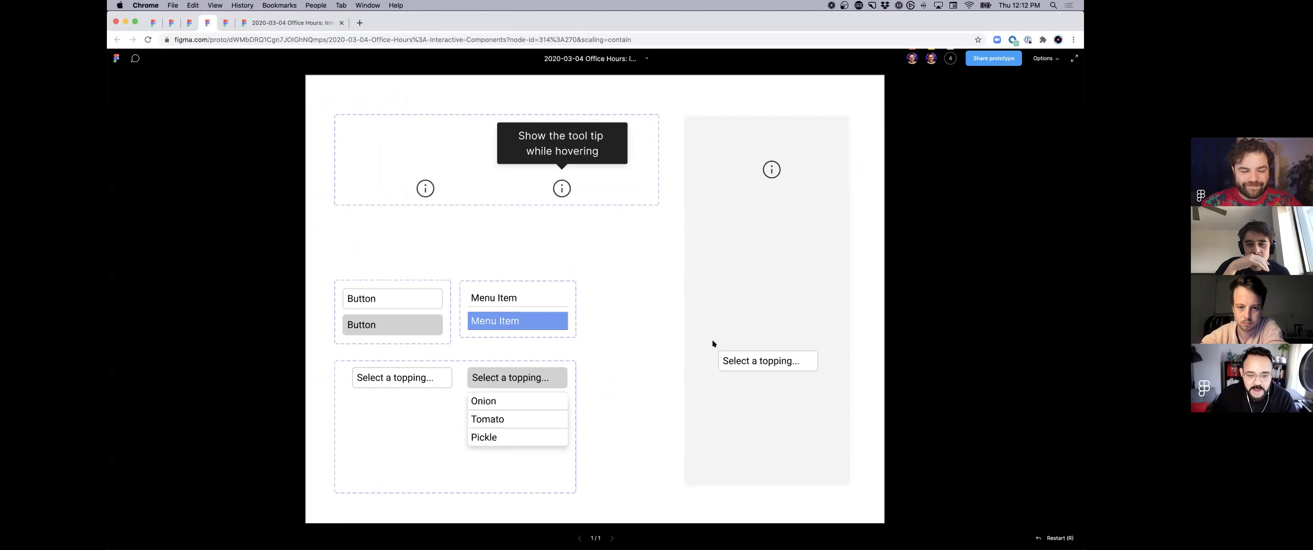
{"action": "left_click", "coordinate": [739, 360]}
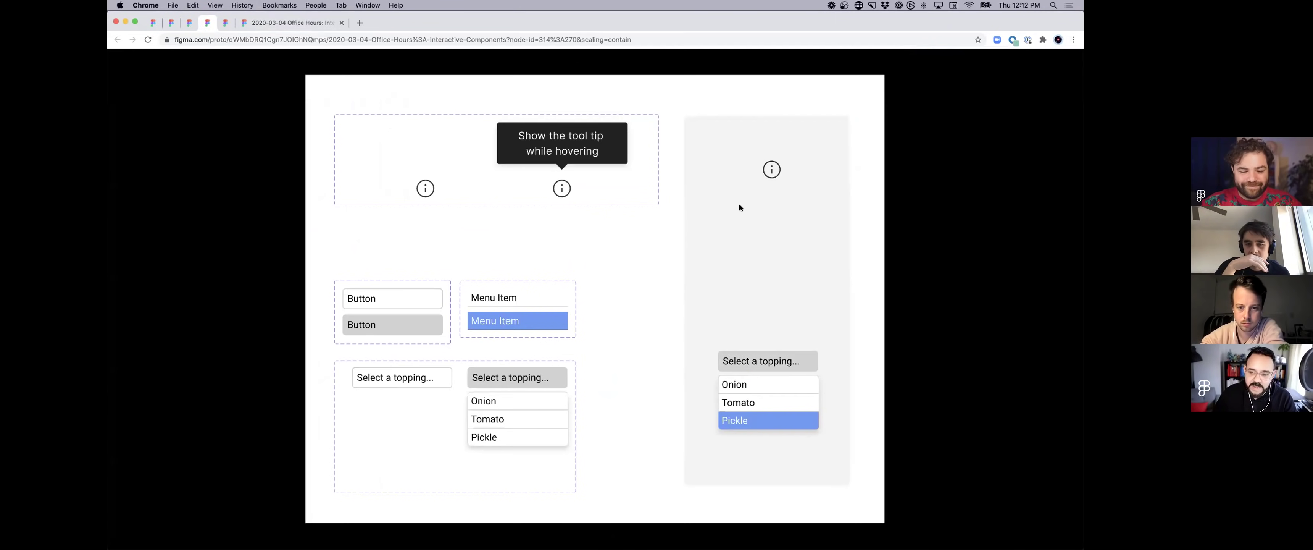
{"action": "mouse_move", "coordinate": [770, 166]}
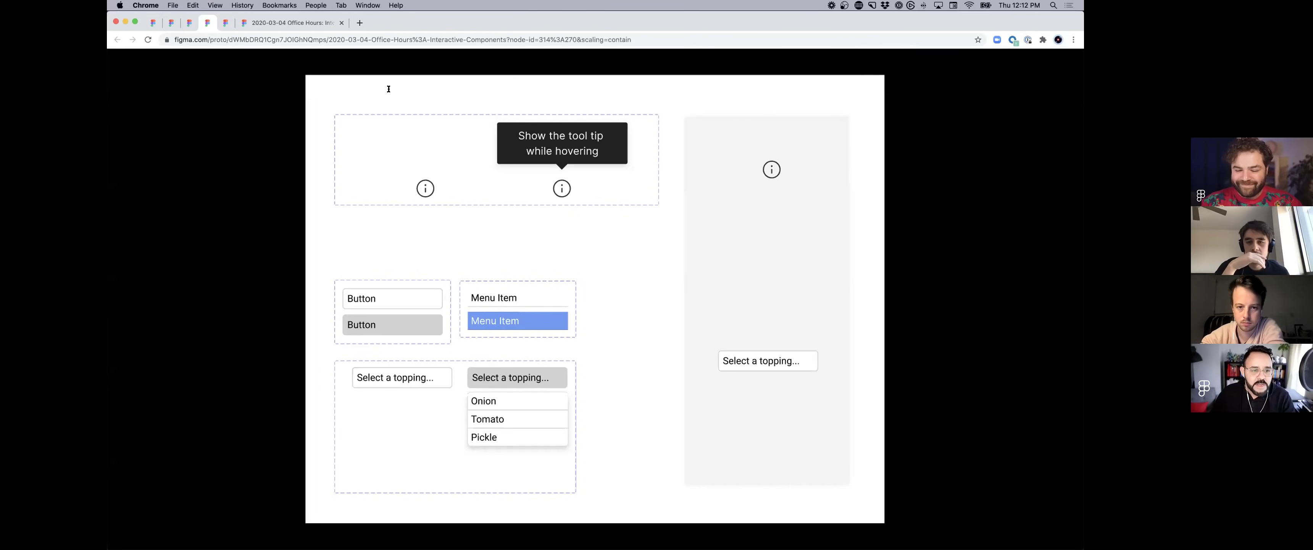
Step: Return to the design file and select the tooltip component set to view its While Hovering connection
{"action": "left_click", "coordinate": [300, 23]}
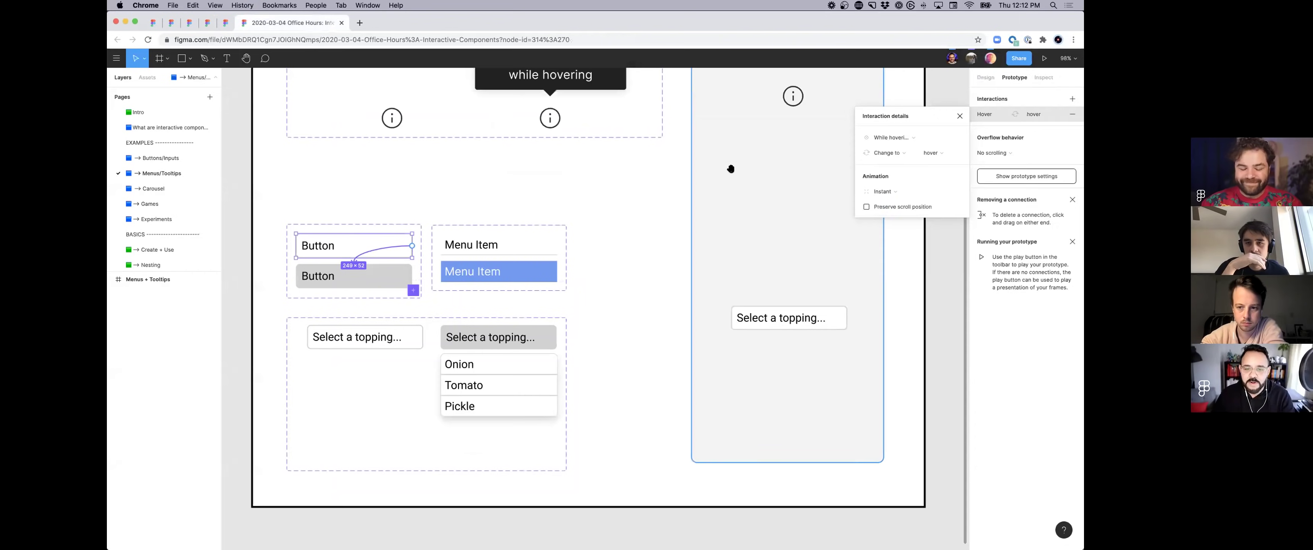
{"action": "scroll", "coordinate": [350, 152], "scroll_direction": "up", "scroll_amount": 2}
{"action": "left_click", "coordinate": [404, 146]}
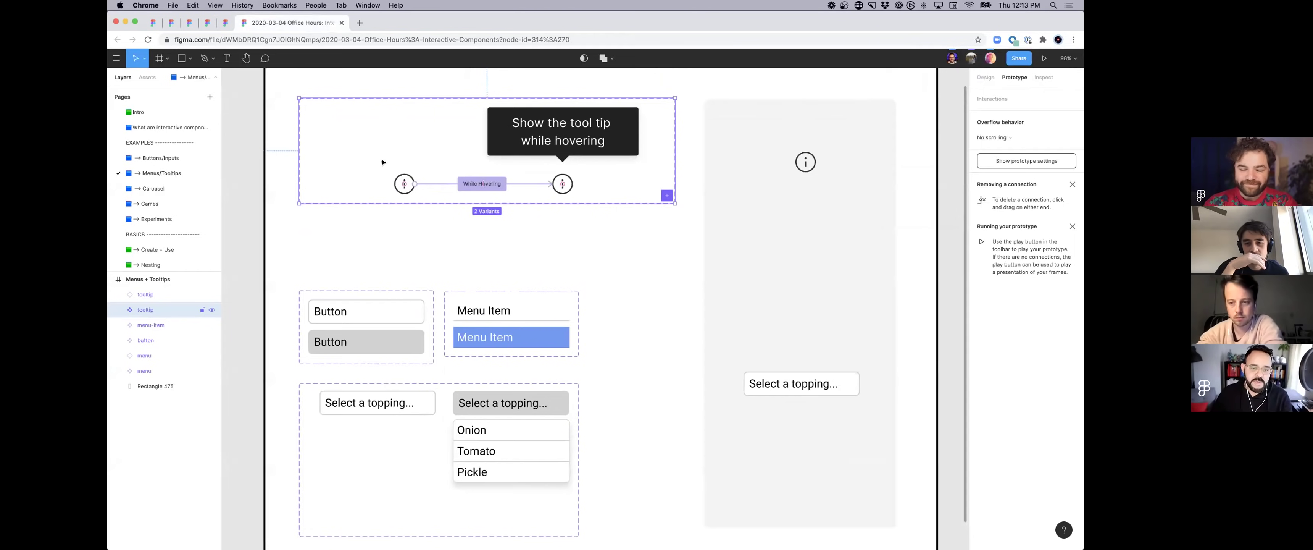
Step: Open the Carousel page, look over the horizontal and vertical component sets, and run the Carousel frame's prototype
{"action": "left_click", "coordinate": [177, 188]}
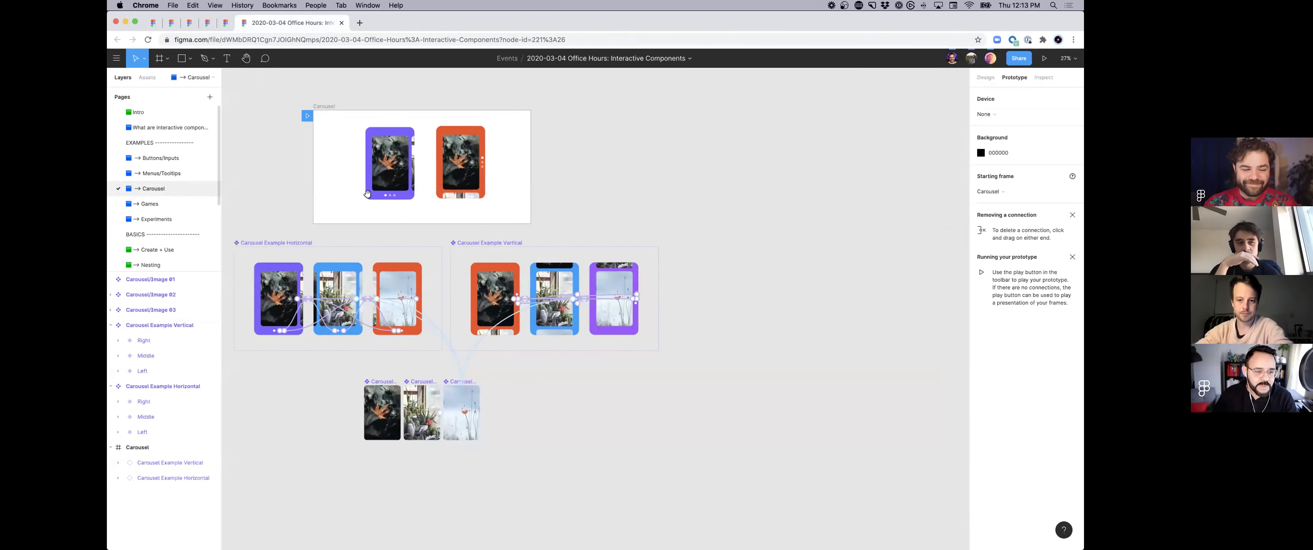
{"action": "left_click", "coordinate": [498, 134]}
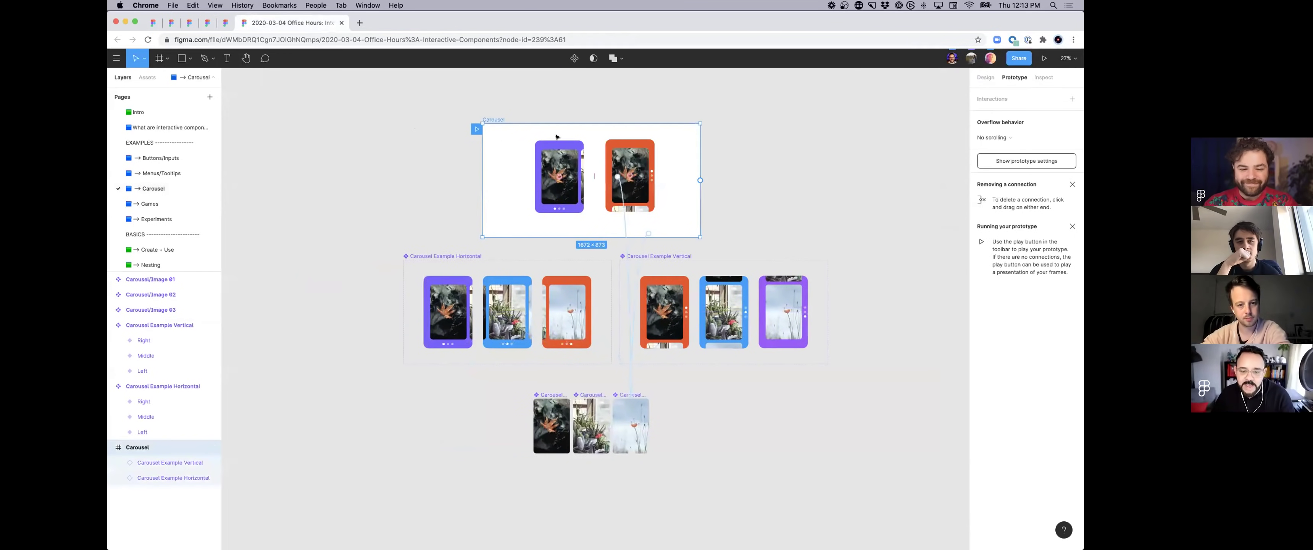
{"action": "scroll", "coordinate": [598, 157], "scroll_direction": "left", "scroll_amount": 1}
{"action": "scroll", "coordinate": [621, 262], "scroll_direction": "up", "scroll_amount": 5}
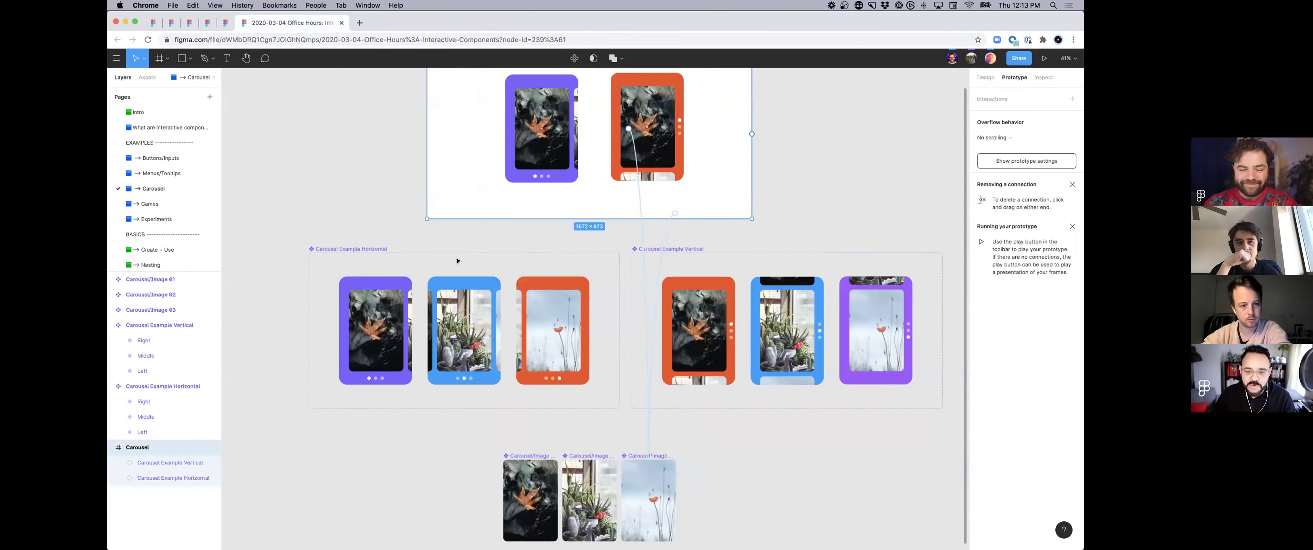
{"action": "scroll", "coordinate": [456, 261], "scroll_direction": "right", "scroll_amount": 2}
{"action": "scroll", "coordinate": [478, 265], "scroll_direction": "up", "scroll_amount": 1}
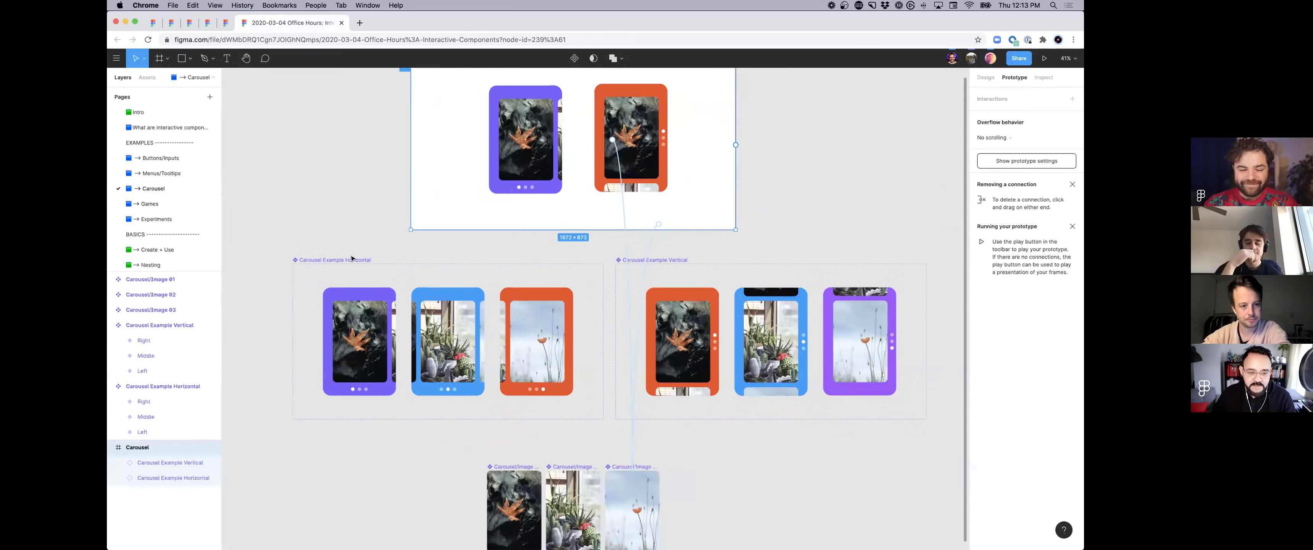
{"action": "scroll", "coordinate": [816, 153], "scroll_direction": "up", "scroll_amount": 2}
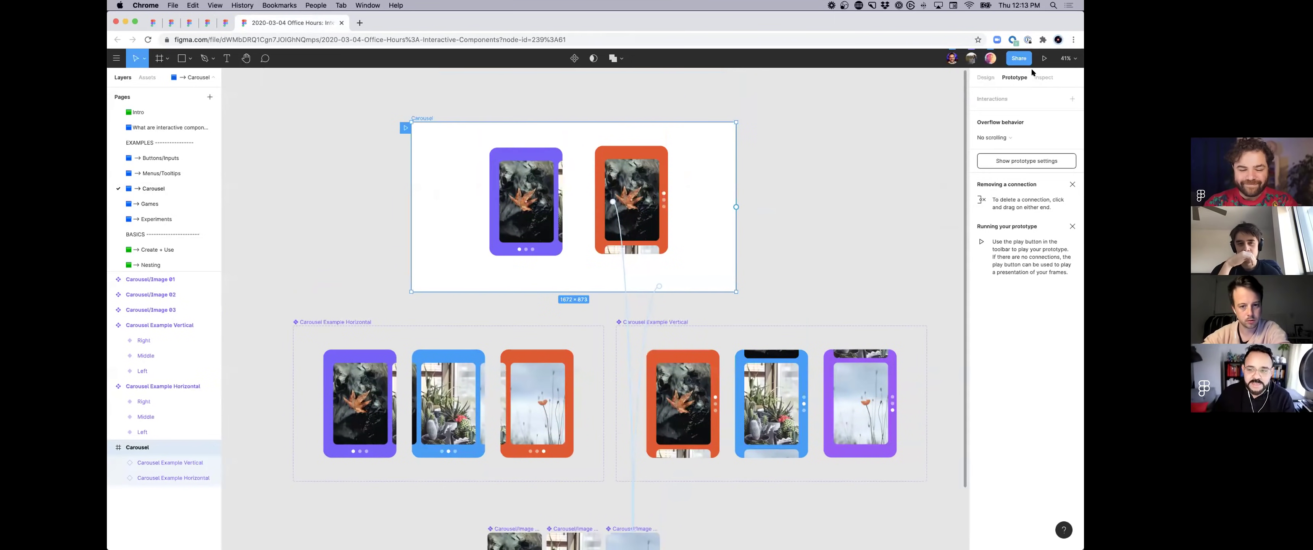
{"action": "left_click", "coordinate": [1044, 58]}
{"action": "key", "text": "z"}
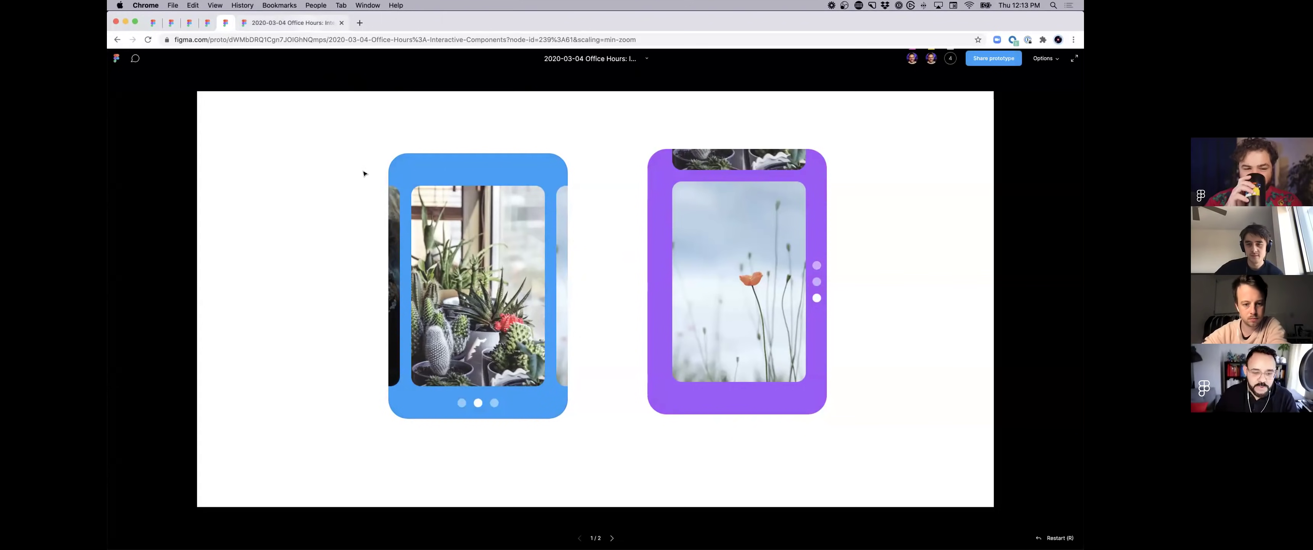
Step: Open the design file's Games page and select the Start variant in the Tic Tac Toe set to inspect its interactions
{"action": "key", "text": "super+bracketleft"}
{"action": "key", "text": "Page_Down"}
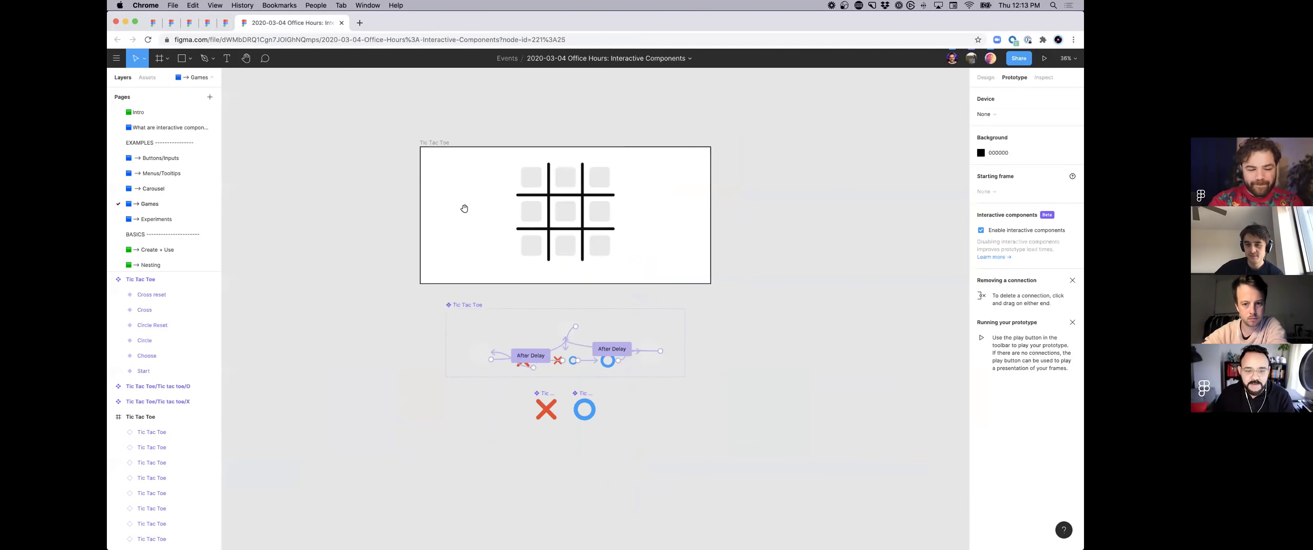
{"action": "scroll", "coordinate": [565, 217], "scroll_direction": "up", "scroll_amount": 5}
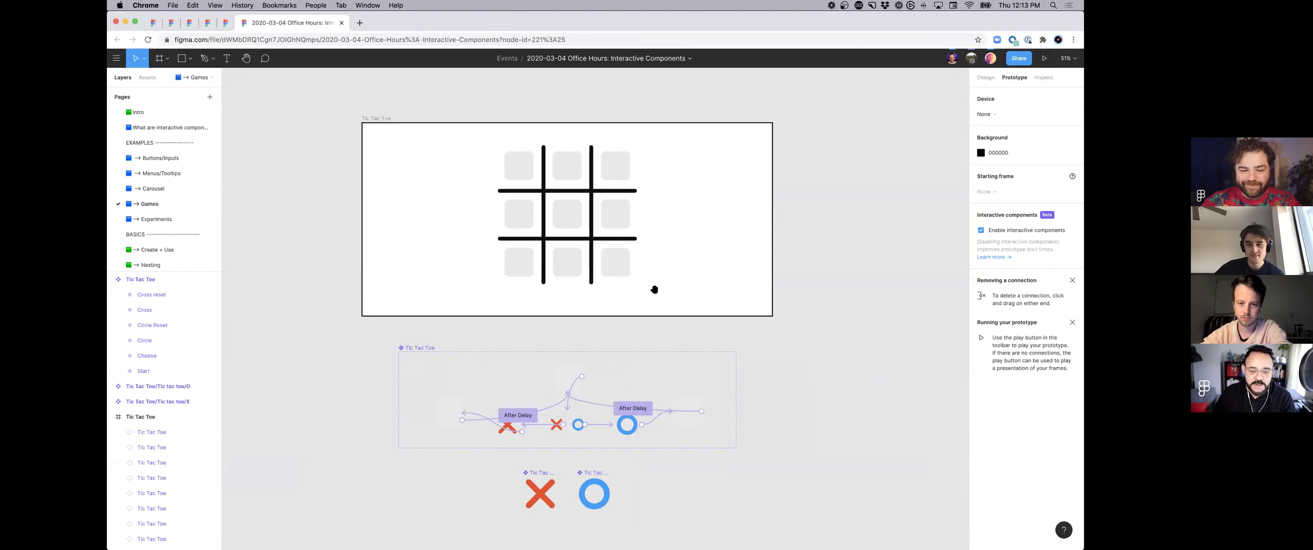
{"action": "scroll", "coordinate": [654, 289], "scroll_direction": "down", "scroll_amount": 3}
{"action": "scroll", "coordinate": [630, 264], "scroll_direction": "up", "scroll_amount": 4}
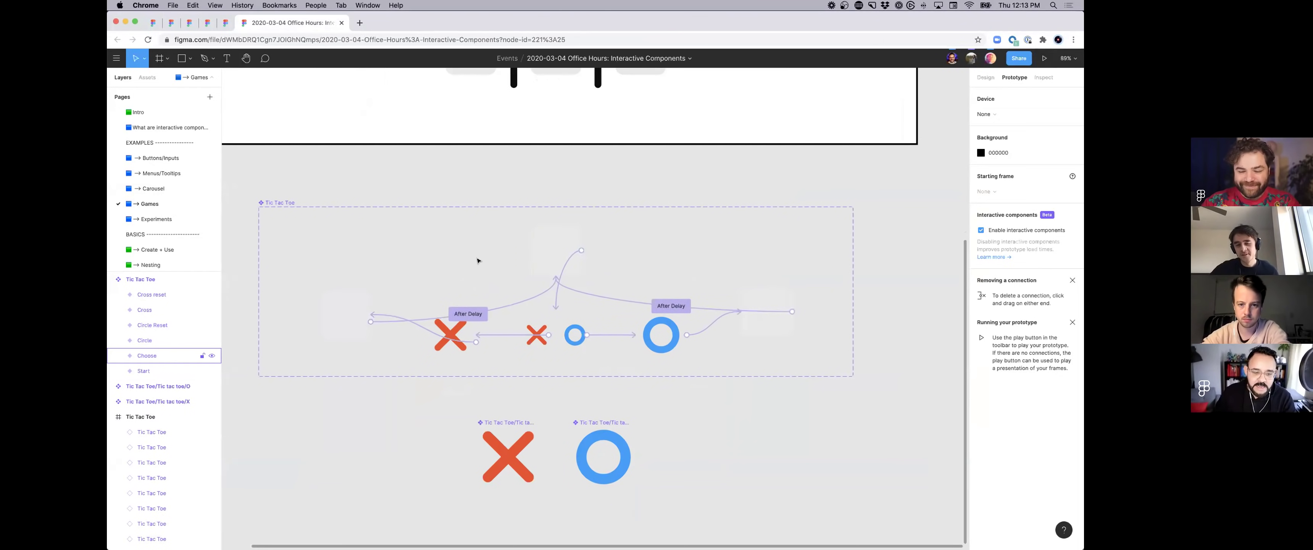
{"action": "left_click", "coordinate": [556, 259]}
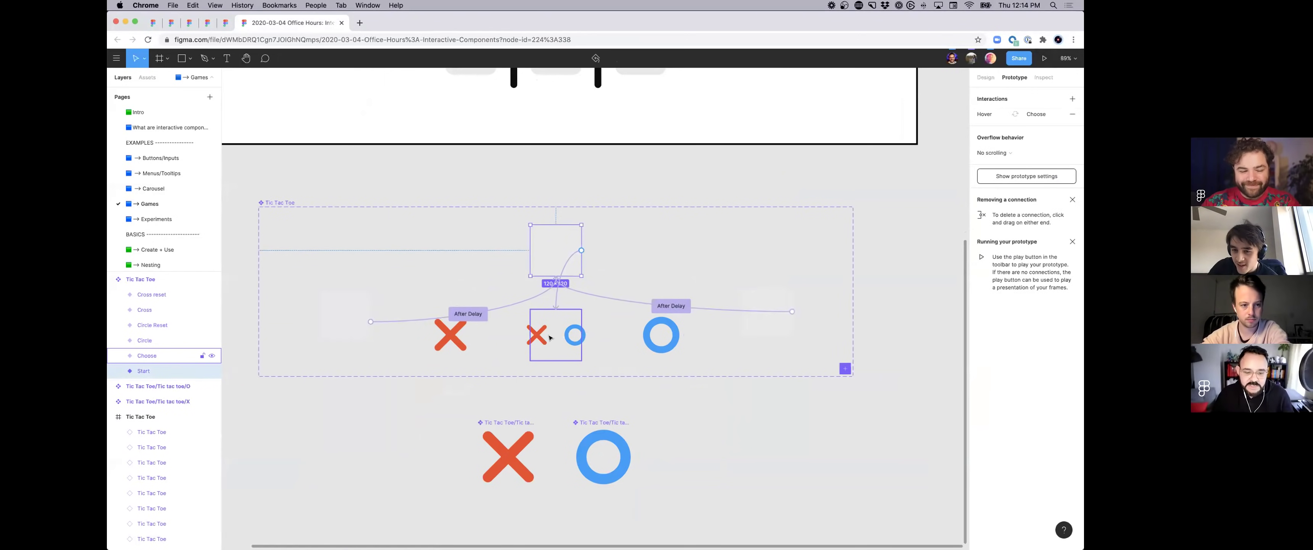
{"action": "key", "text": "shift+1"}
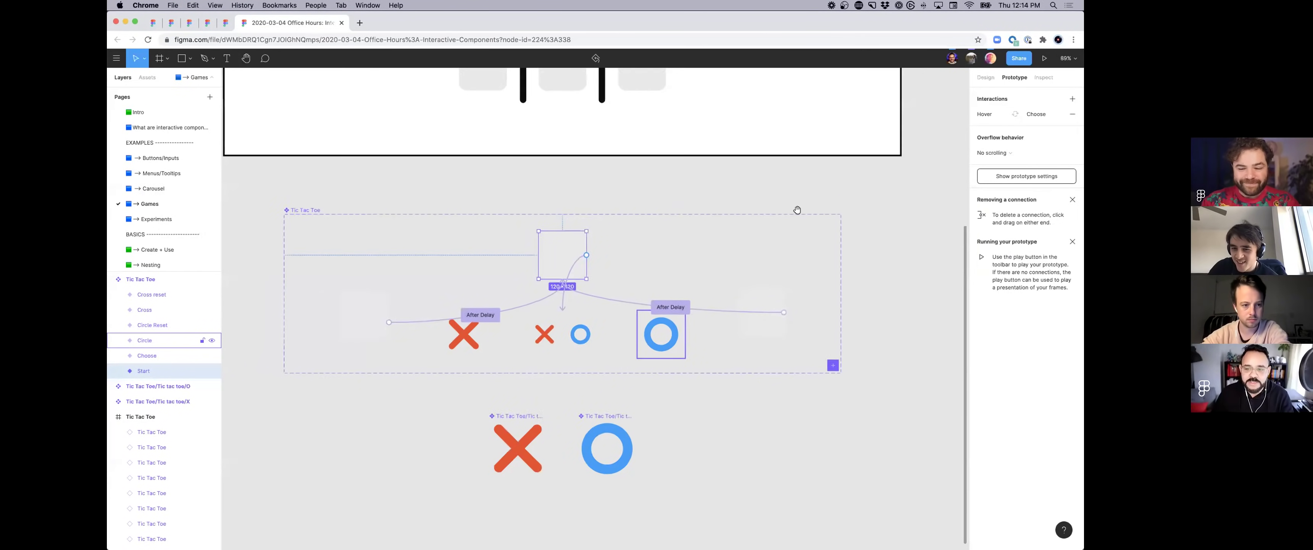
Step: Run the Tic Tac Toe prototype, place crosses and circles in several cells of the grid, and close the preview
{"action": "left_click", "coordinate": [1043, 58]}
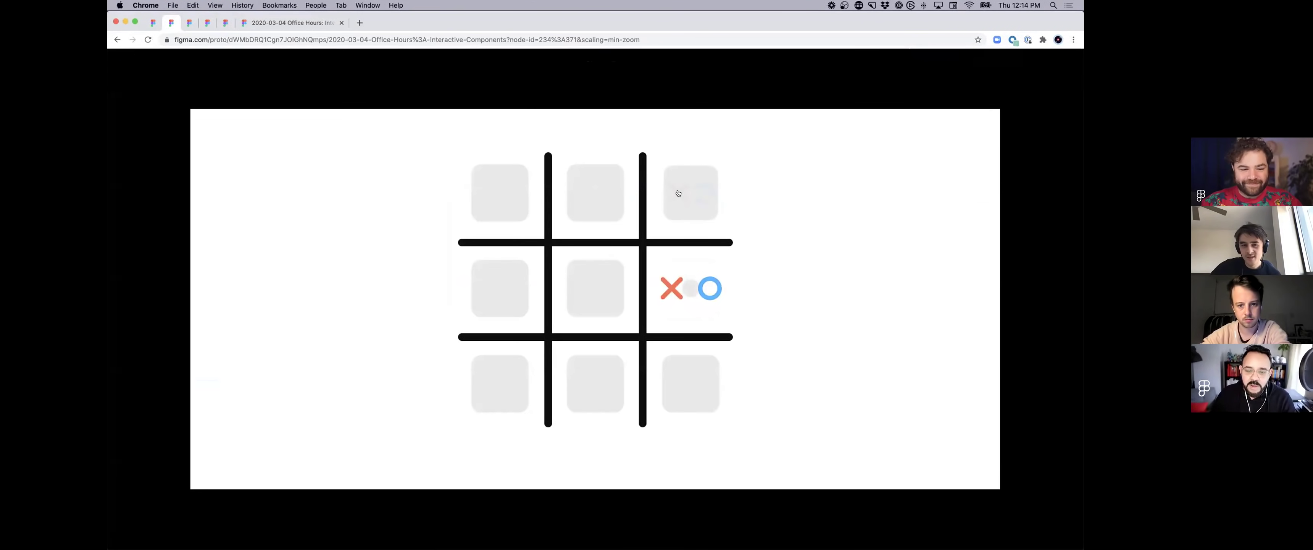
{"action": "left_click", "coordinate": [574, 193]}
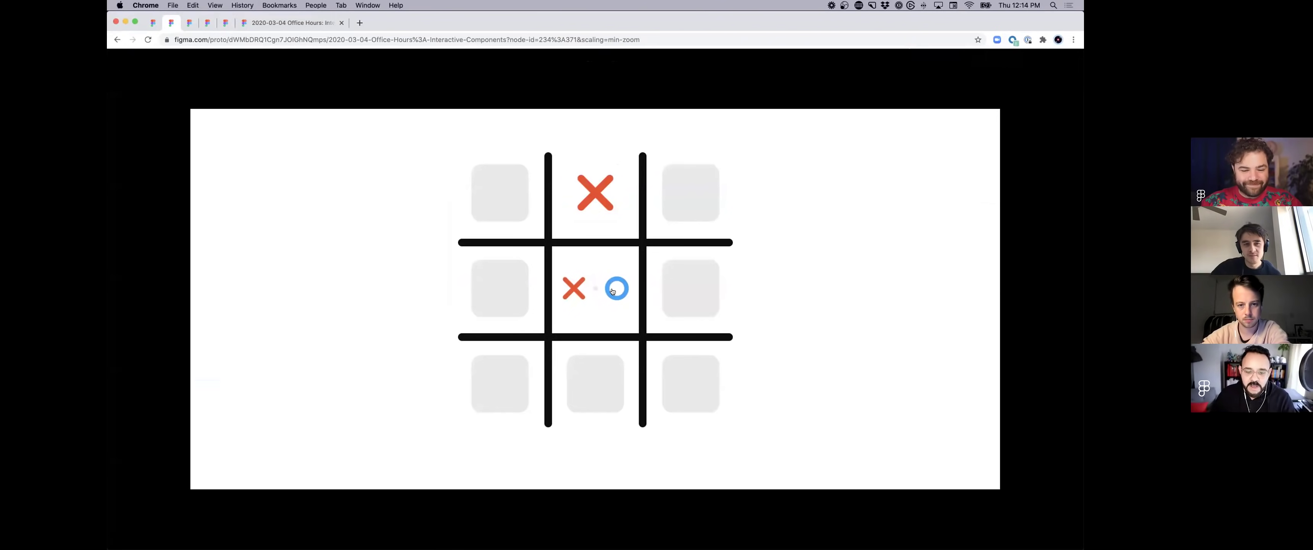
{"action": "left_click", "coordinate": [617, 288]}
{"action": "left_click", "coordinate": [669, 288]}
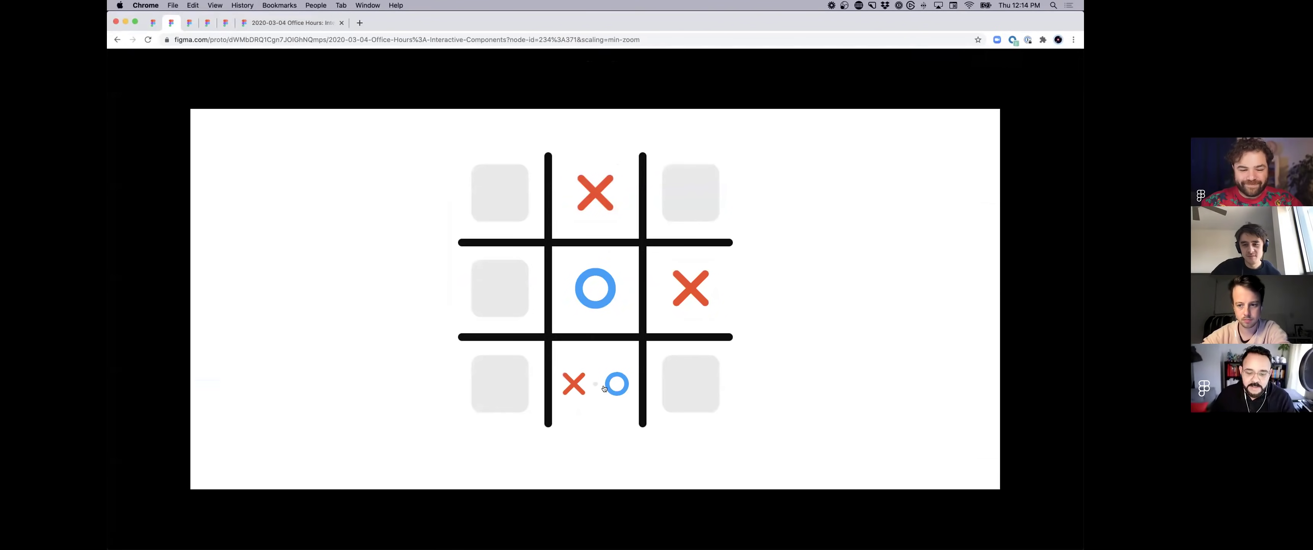
{"action": "left_click", "coordinate": [521, 383]}
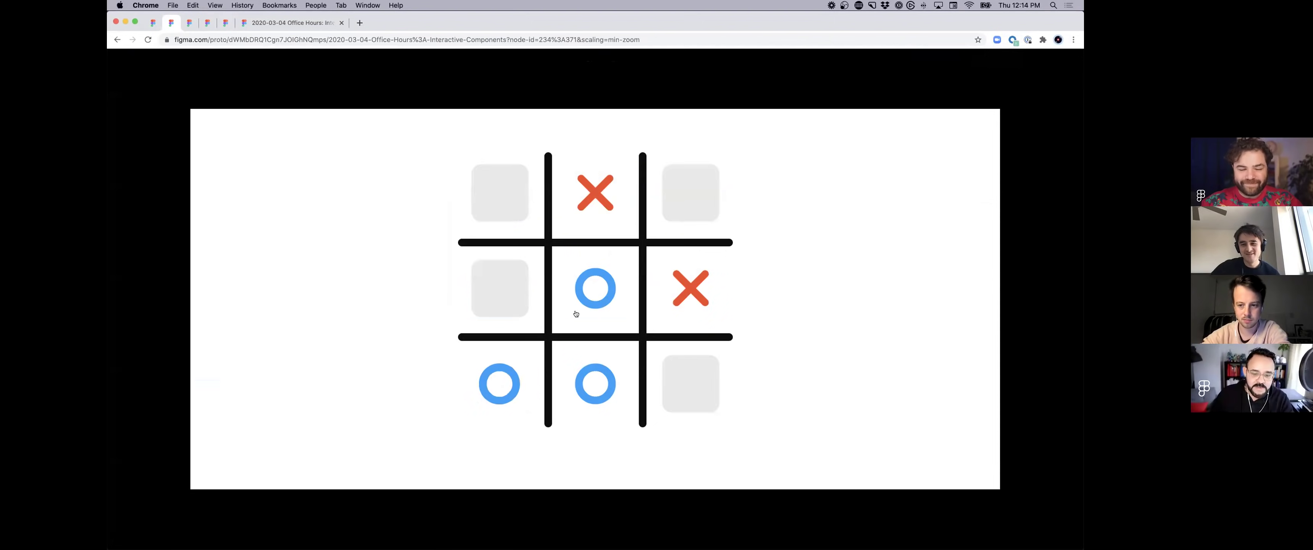
{"action": "left_click", "coordinate": [672, 195]}
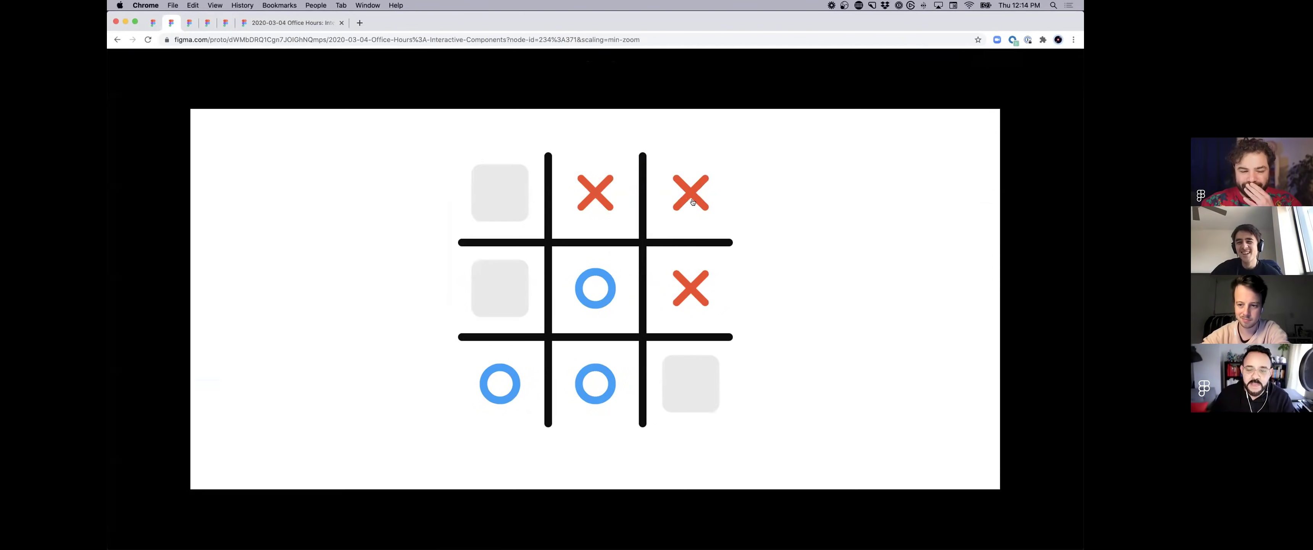
{"action": "left_click", "coordinate": [521, 286]}
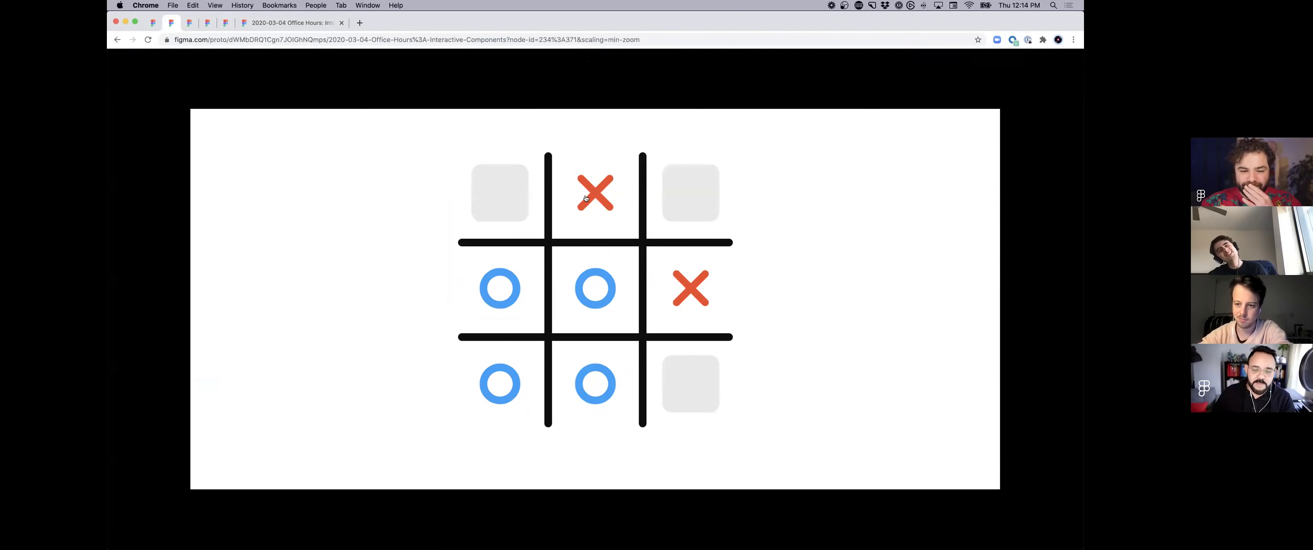
{"action": "key", "text": "super+w"}
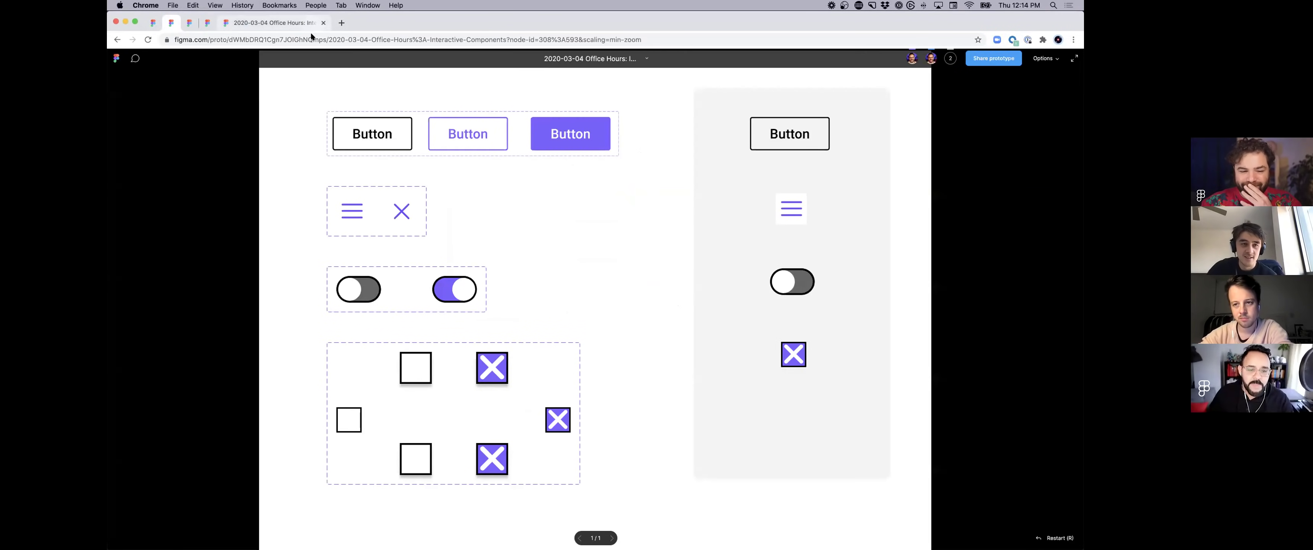
Step: Back in the design file, duplicate the Tic Tac Toe frame, its component set and the X and O components beside the originals
{"action": "key", "text": "super+bracketleft"}
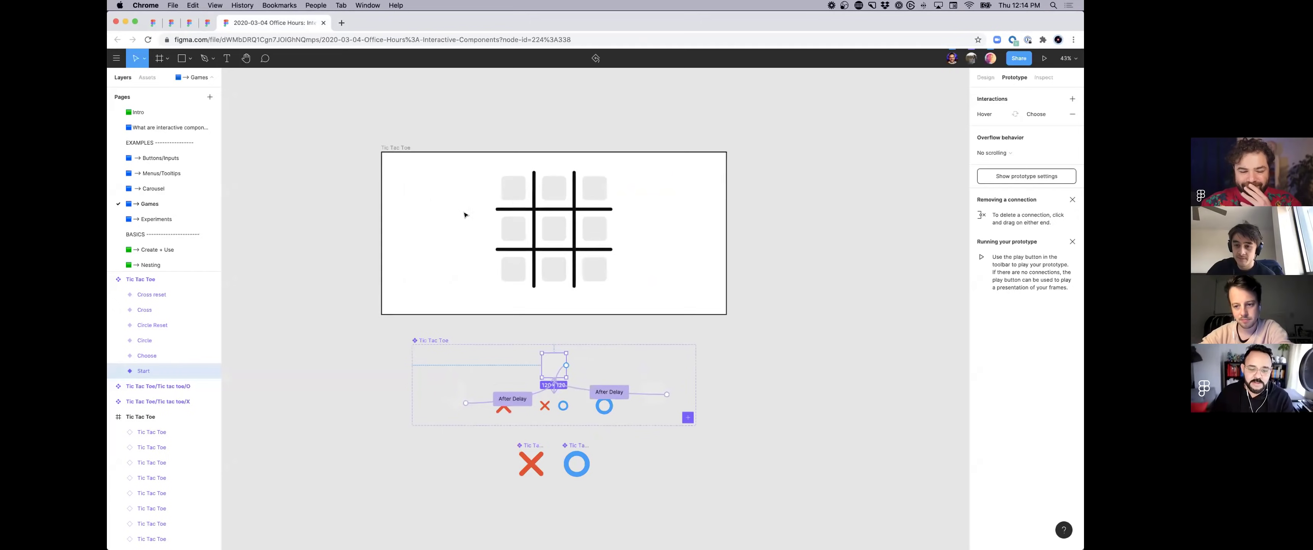
{"action": "scroll", "coordinate": [465, 214], "scroll_direction": "right", "scroll_amount": 2}
{"action": "left_click_drag", "start_coordinate": [308, 104], "coordinate": [736, 501]}
{"action": "scroll", "coordinate": [353, 207], "scroll_direction": "right", "scroll_amount": 2}
{"action": "left_click_drag", "start_coordinate": [353, 206], "coordinate": [771, 229]}
{"action": "scroll", "coordinate": [771, 229], "scroll_direction": "right", "scroll_amount": 5}
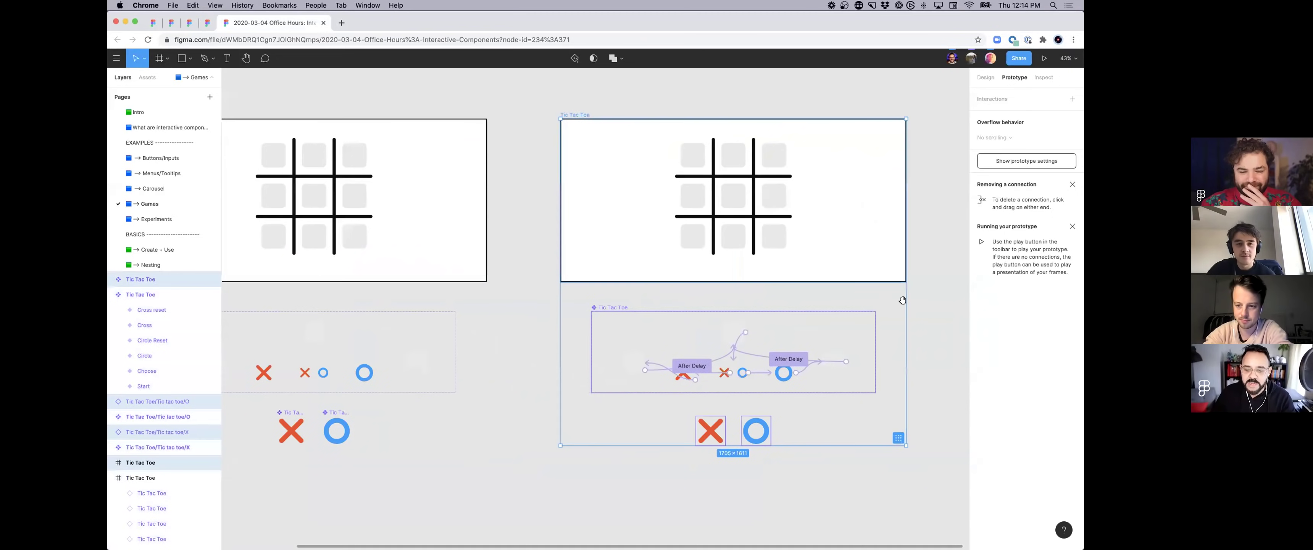
Step: Recolour the background box of the Start variant in the duplicated Tic Tac Toe component set to red
{"action": "left_click", "coordinate": [814, 305]}
{"action": "scroll", "coordinate": [661, 336], "scroll_direction": "right", "scroll_amount": 5}
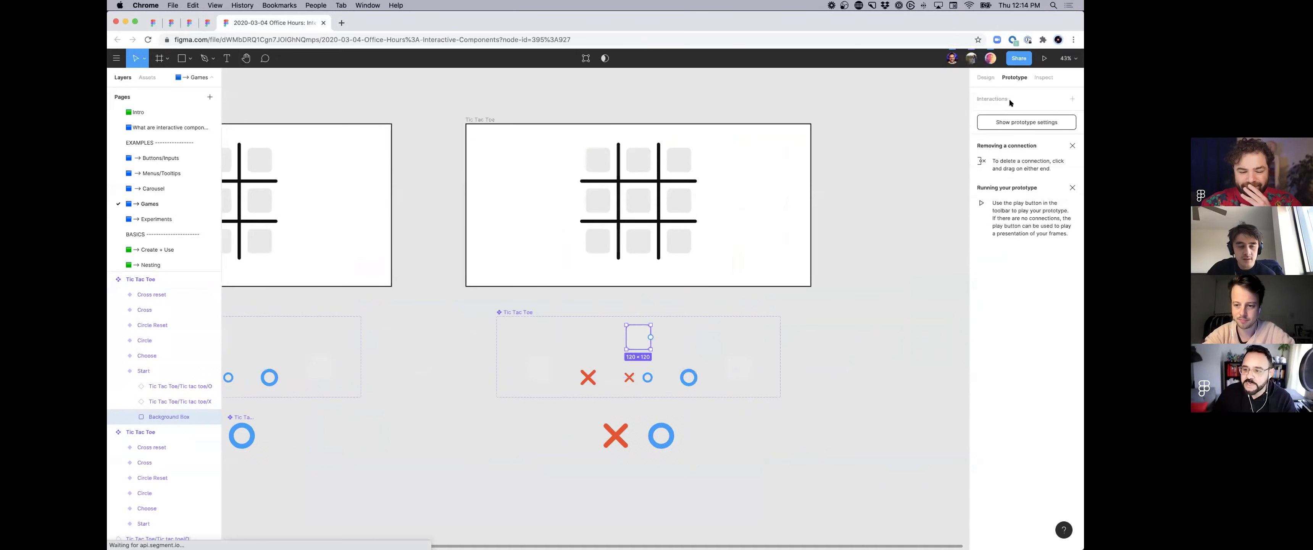
{"action": "left_click", "coordinate": [986, 76]}
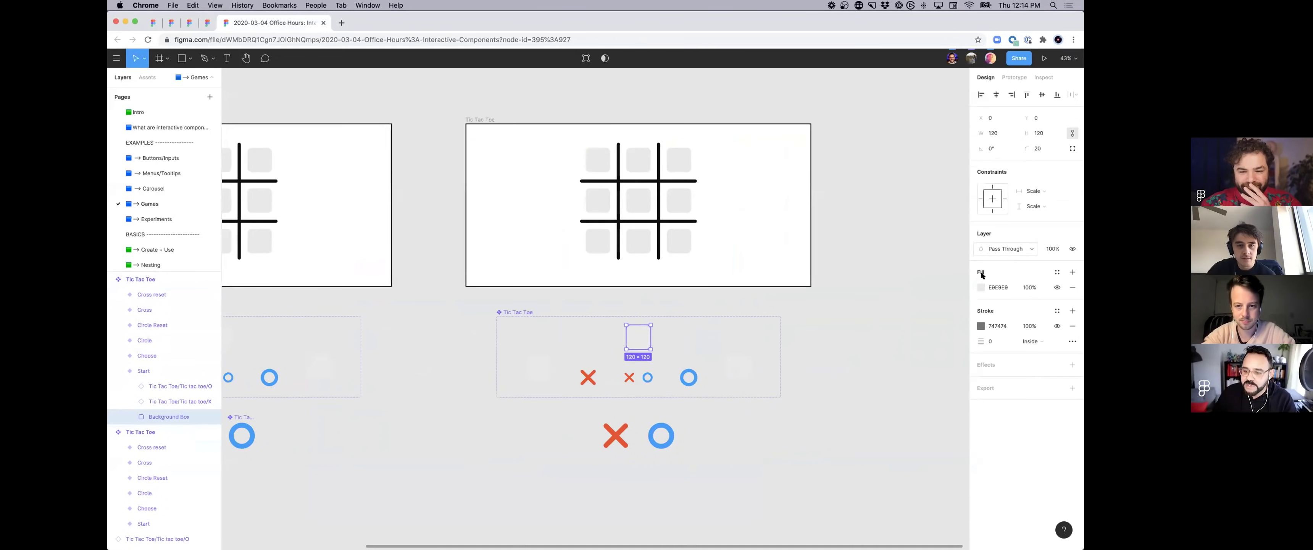
{"action": "left_click", "coordinate": [981, 287]}
{"action": "left_click", "coordinate": [931, 307]}
{"action": "left_click", "coordinate": [783, 247]}
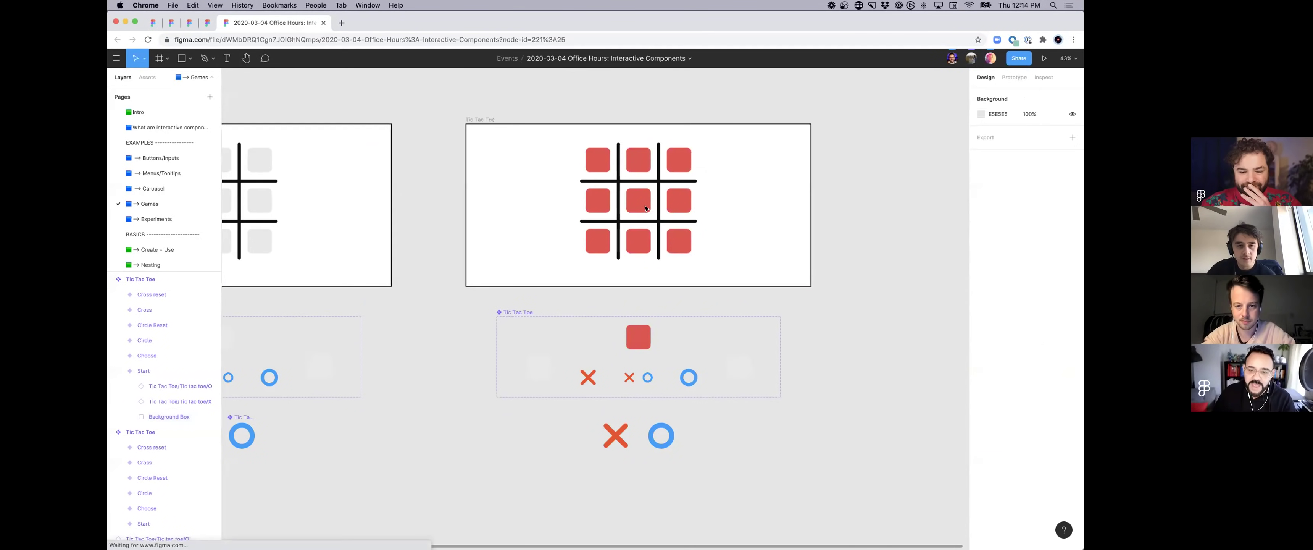
{"action": "scroll", "coordinate": [709, 214], "scroll_direction": "left", "scroll_amount": 5}
{"action": "scroll", "coordinate": [709, 214], "scroll_direction": "down", "scroll_amount": 1}
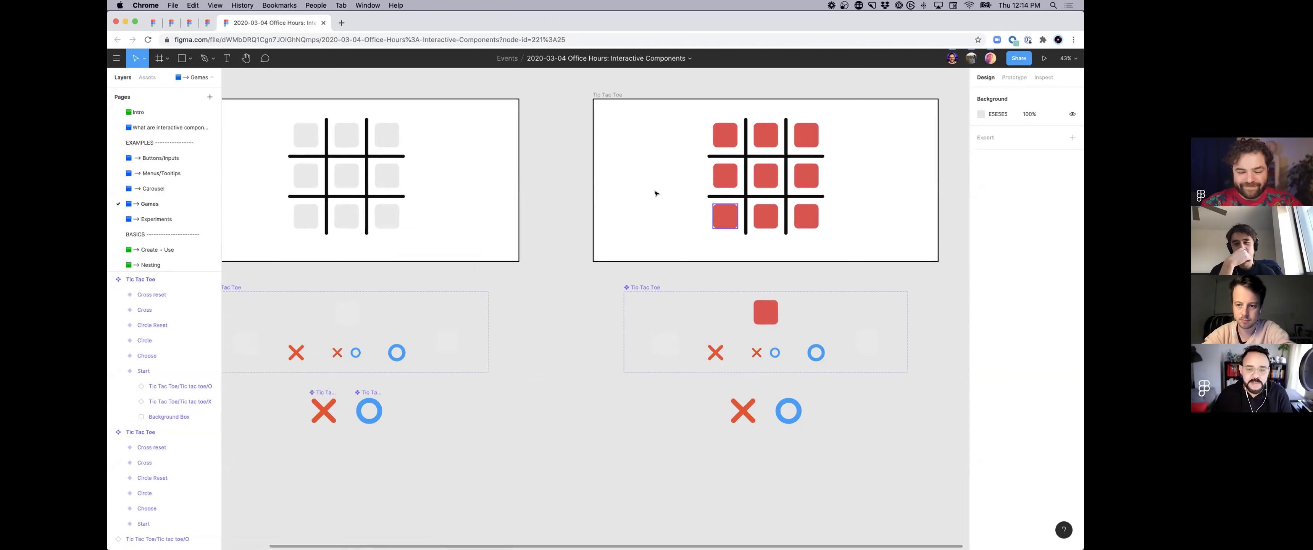
{"action": "left_click_drag", "start_coordinate": [559, 252], "coordinate": [623, 253]}
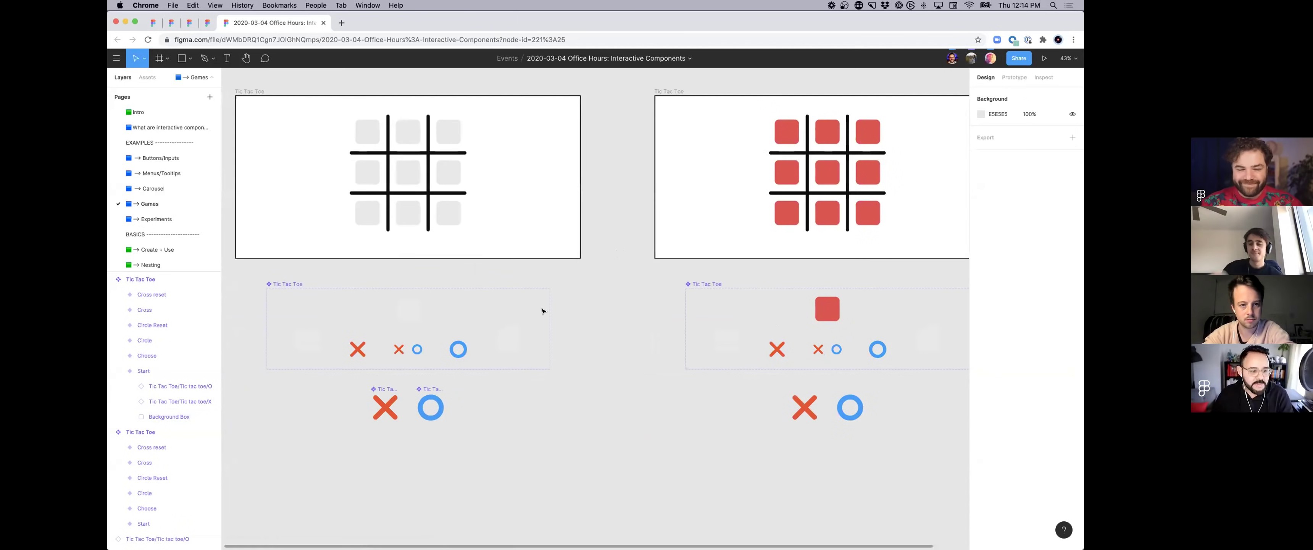
Step: Open the Experiments page, run the Experiment frame's prototype, and return to the design file
{"action": "left_click", "coordinate": [179, 219]}
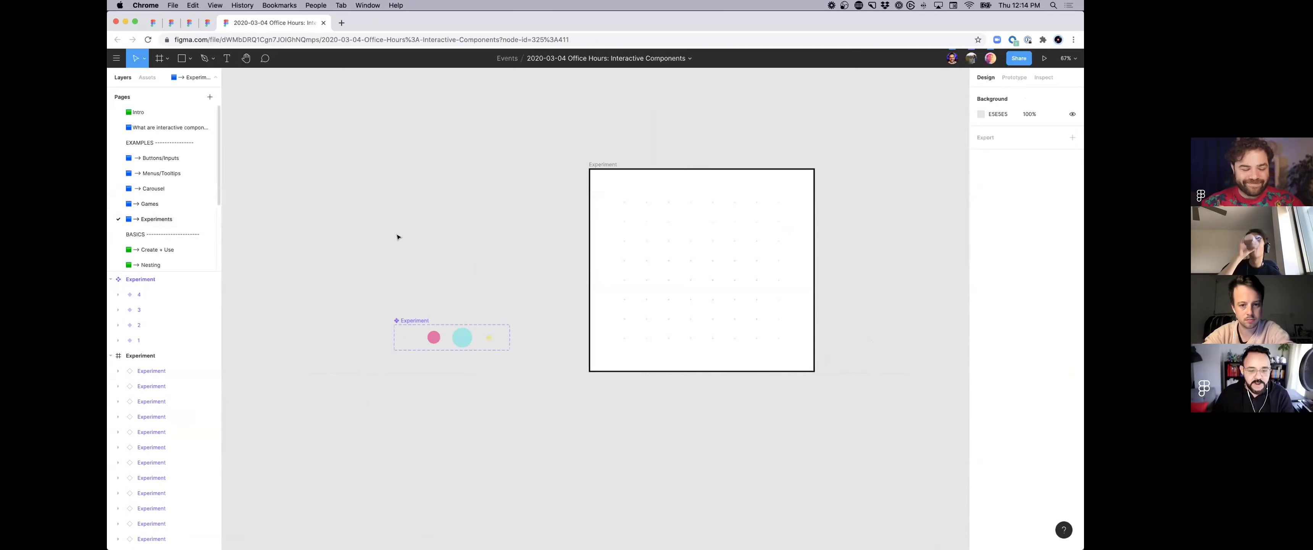
{"action": "scroll", "coordinate": [410, 199], "scroll_direction": "right", "scroll_amount": 3}
{"action": "scroll", "coordinate": [410, 199], "scroll_direction": "down", "scroll_amount": 2}
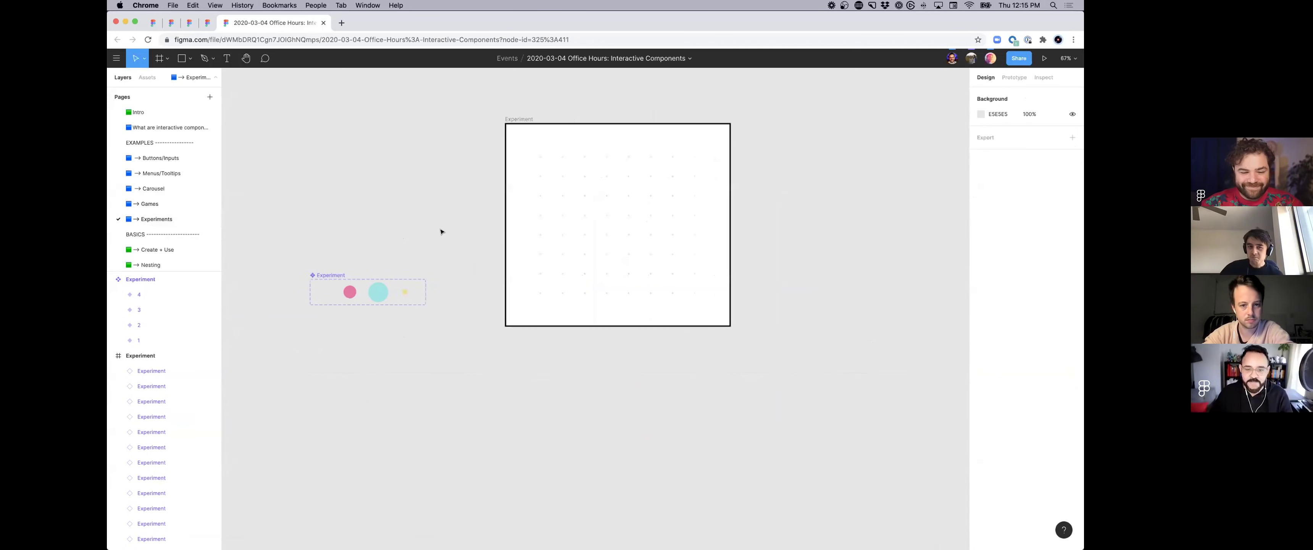
{"action": "left_click", "coordinate": [1043, 58]}
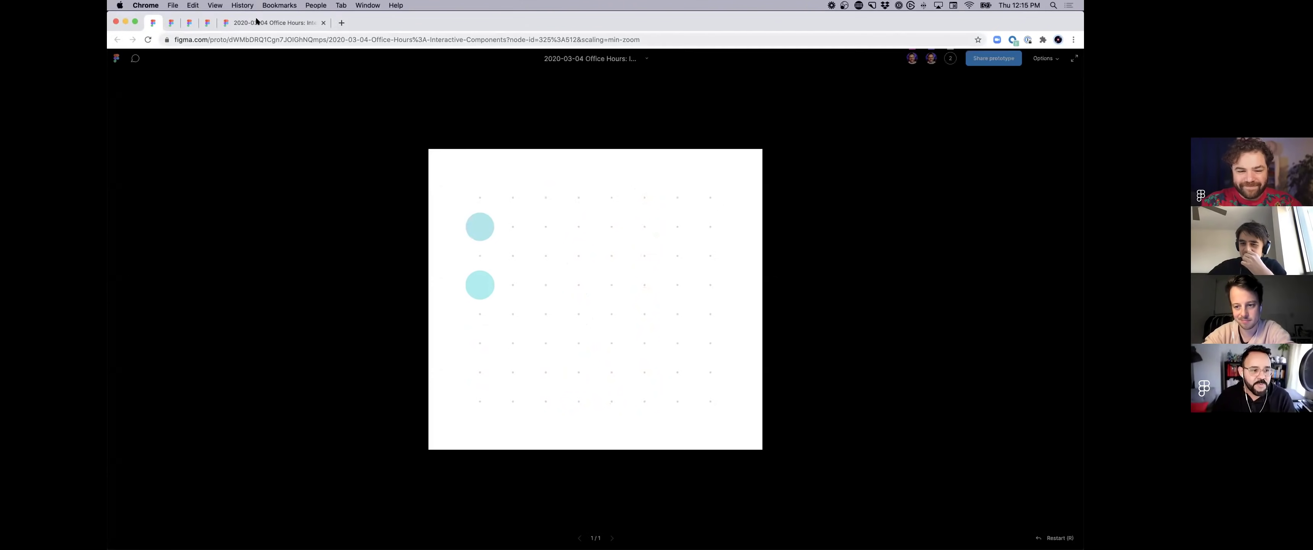
{"action": "left_click", "coordinate": [279, 24]}
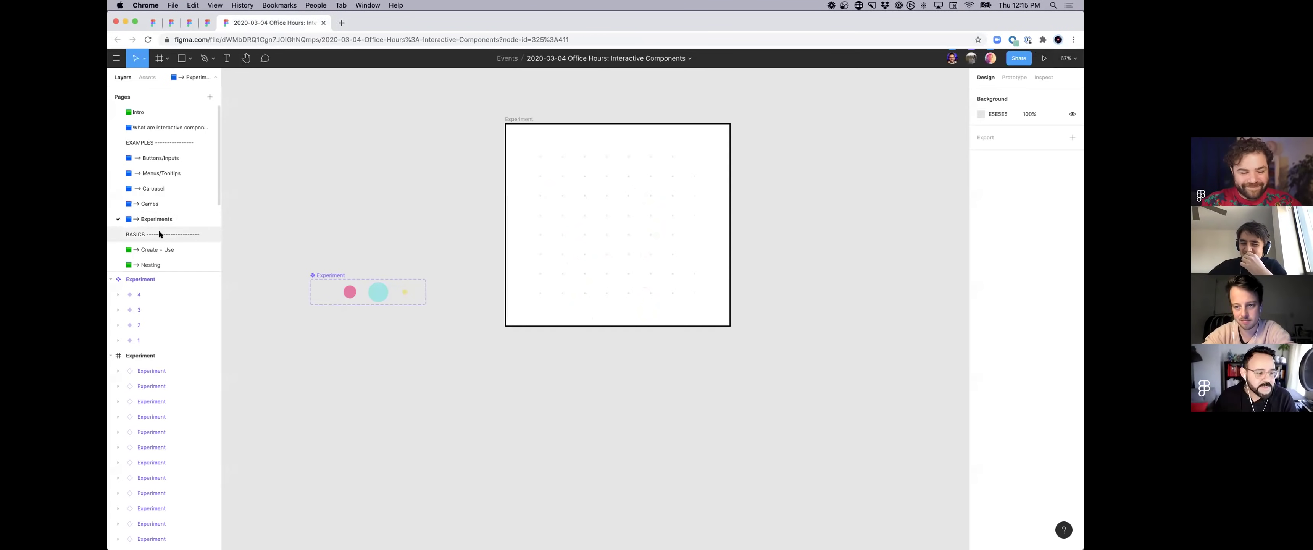
{"action": "scroll", "coordinate": [166, 230], "scroll_direction": "down", "scroll_amount": 2}
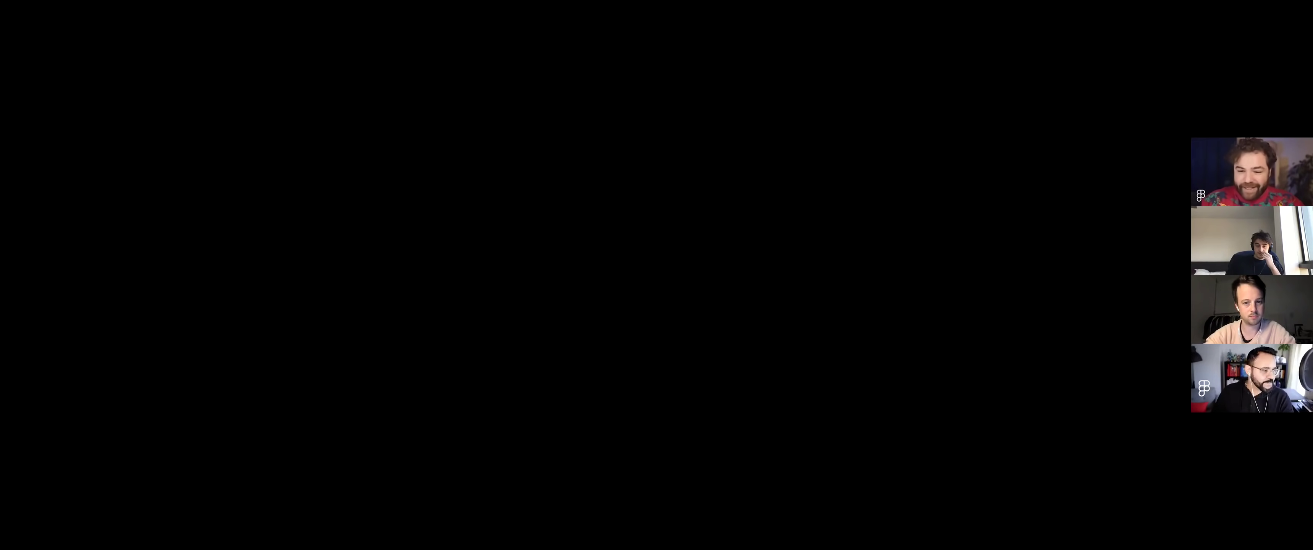
Step: Look over the Create + Use page's empty frame, its component sets and the two Simple Button components
{"action": "scroll", "coordinate": [613, 199], "scroll_direction": "up", "scroll_amount": 1}
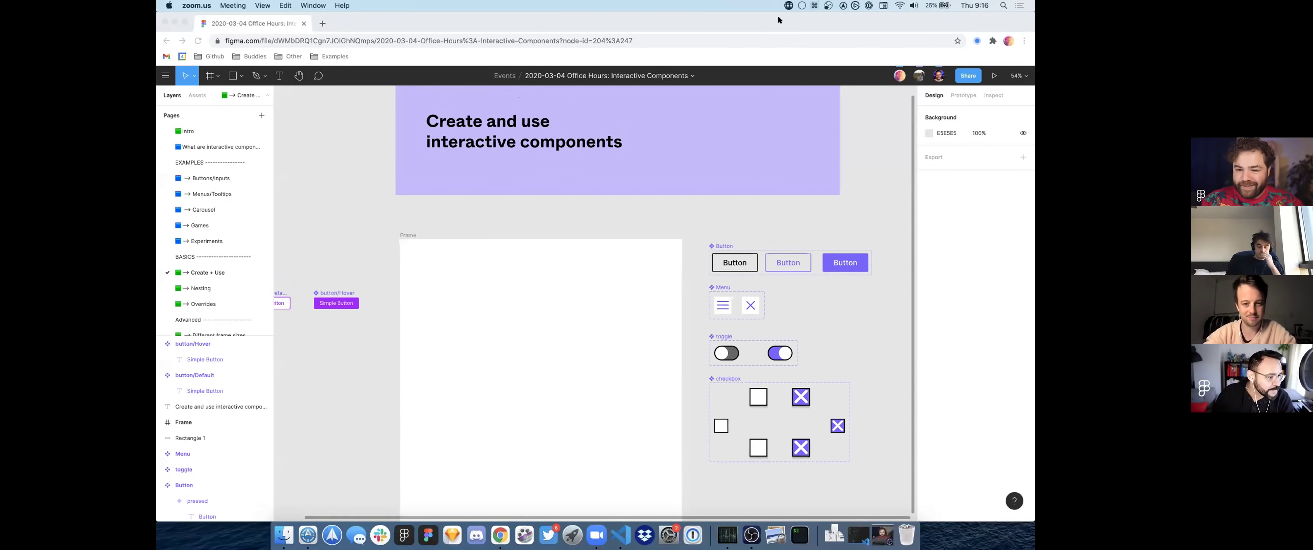
{"action": "left_click", "coordinate": [764, 212]}
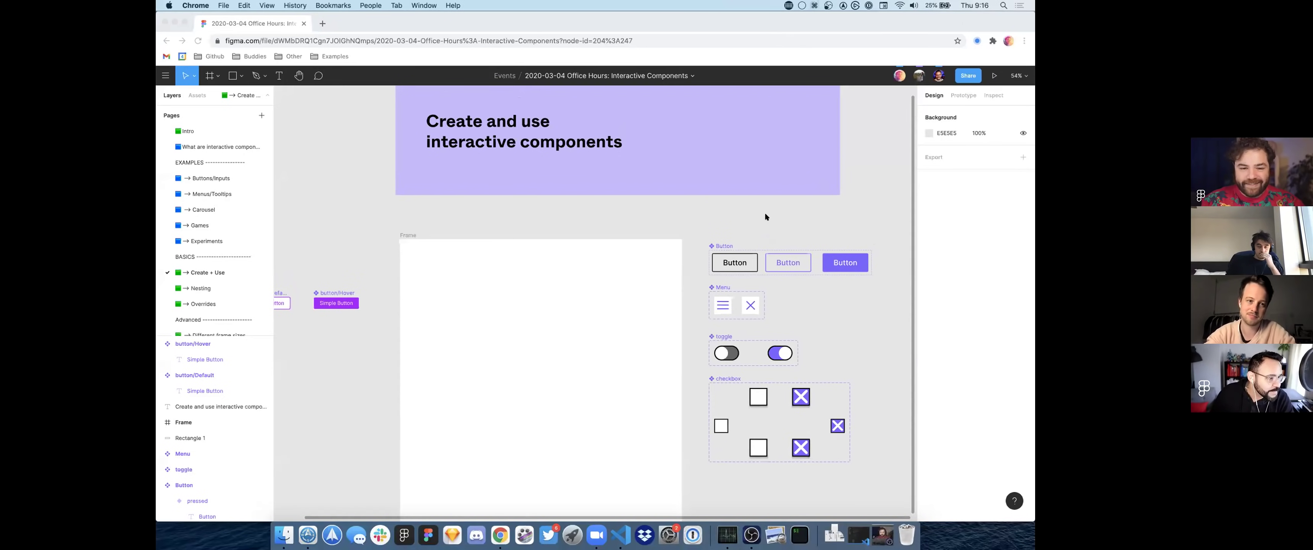
{"action": "scroll", "coordinate": [764, 212], "scroll_direction": "down", "scroll_amount": 2}
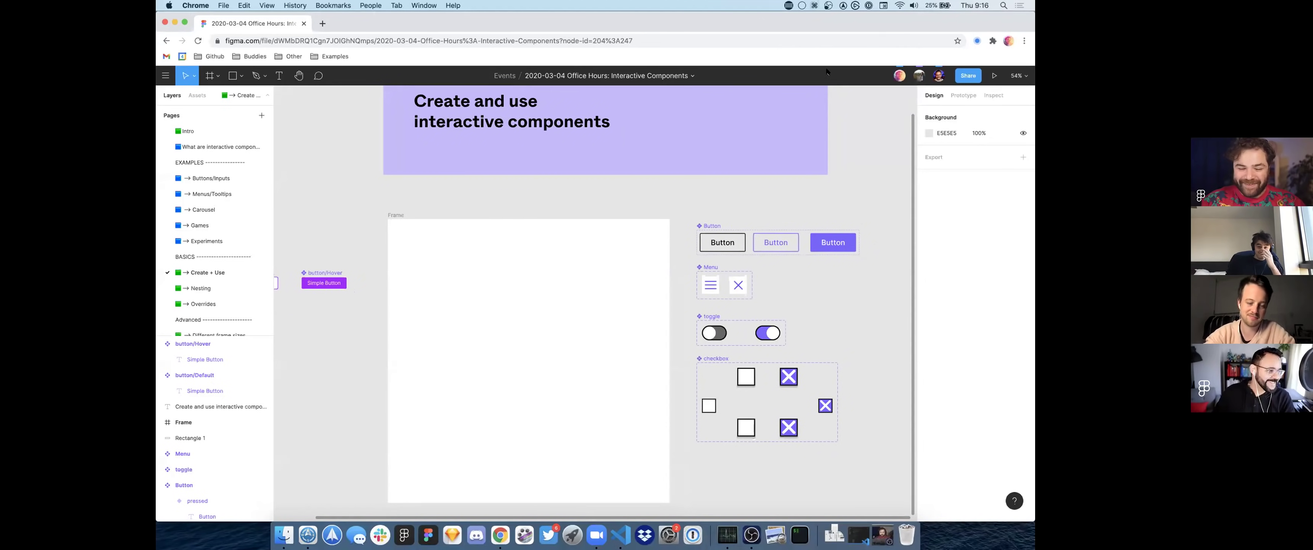
{"action": "scroll", "coordinate": [601, 259], "scroll_direction": "down", "scroll_amount": 3}
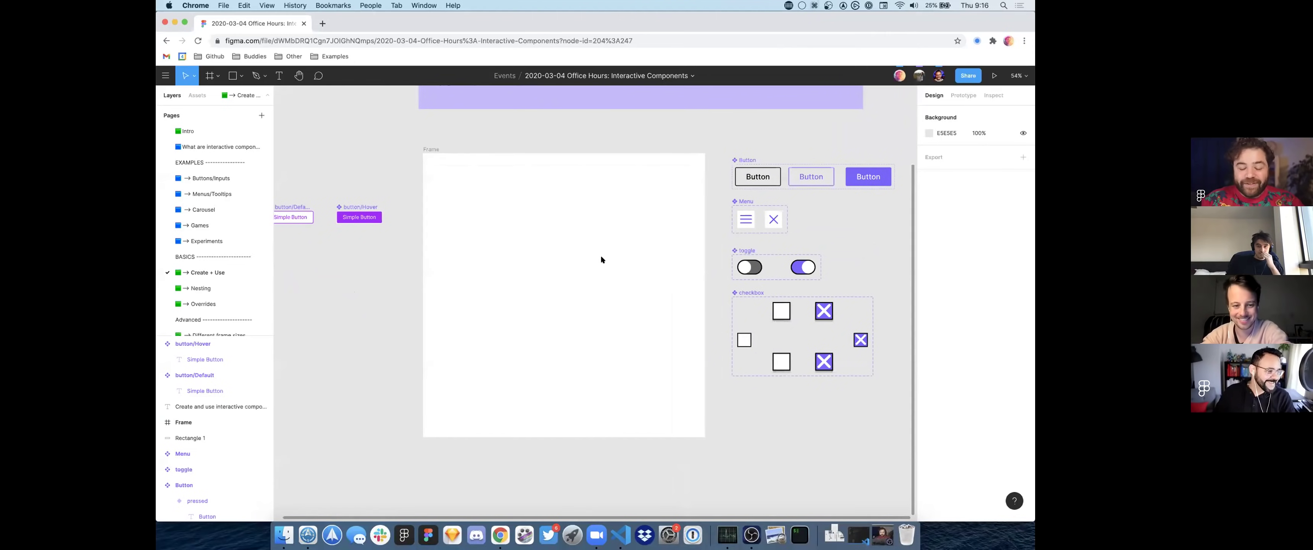
{"action": "scroll", "coordinate": [601, 260], "scroll_direction": "left", "scroll_amount": 5}
{"action": "scroll", "coordinate": [601, 259], "scroll_direction": "up", "scroll_amount": 1}
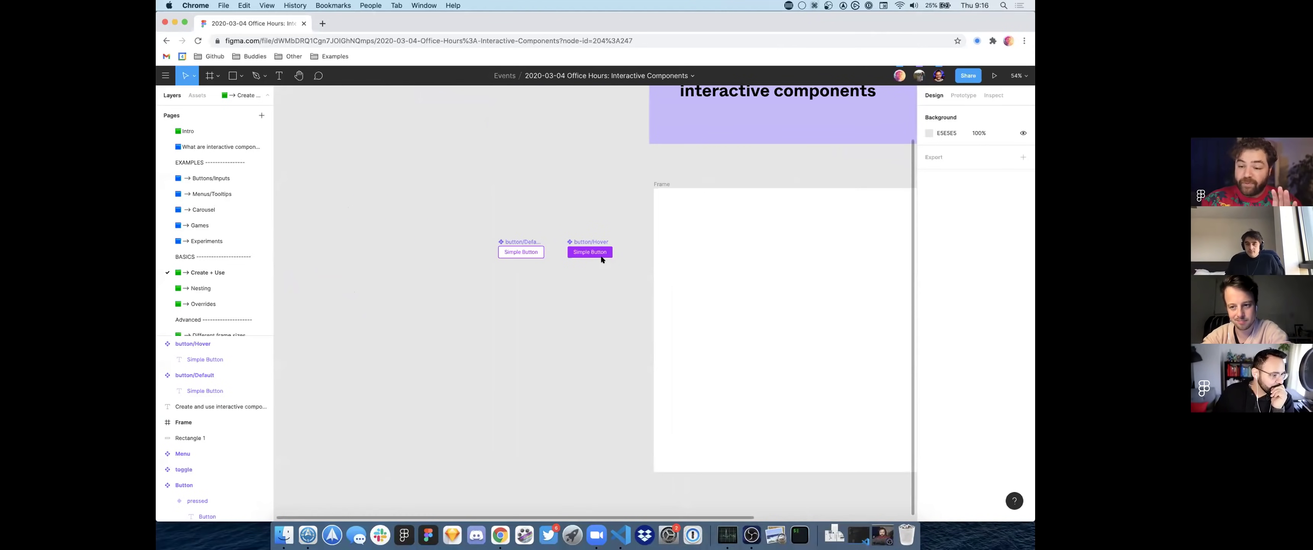
{"action": "scroll", "coordinate": [601, 260], "scroll_direction": "up", "scroll_amount": 10}
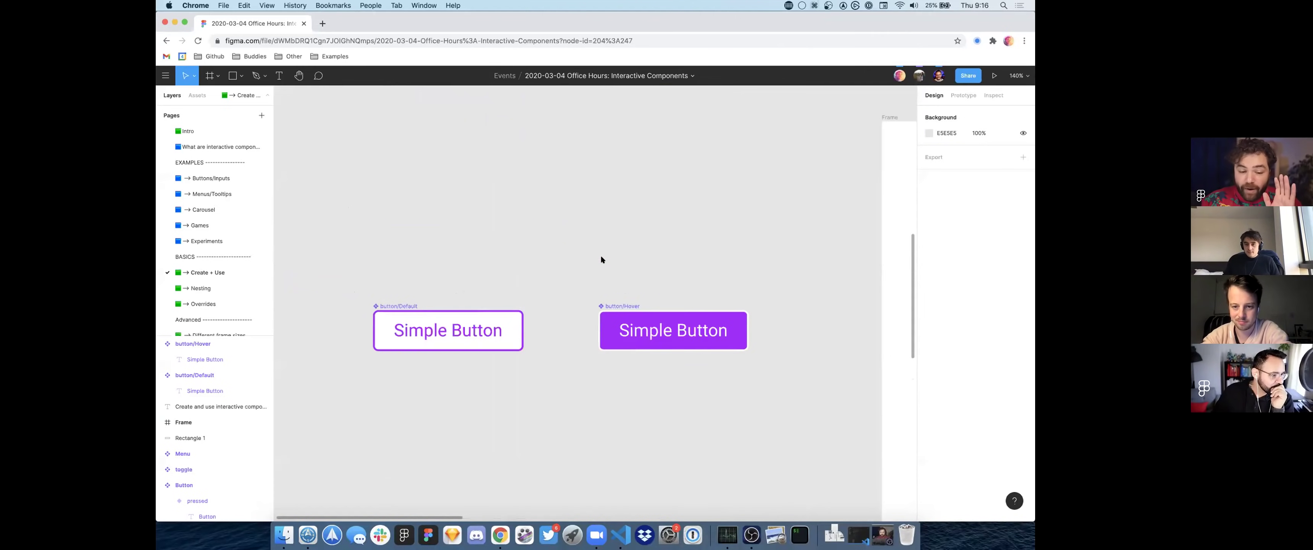
{"action": "scroll", "coordinate": [600, 257], "scroll_direction": "down", "scroll_amount": 3}
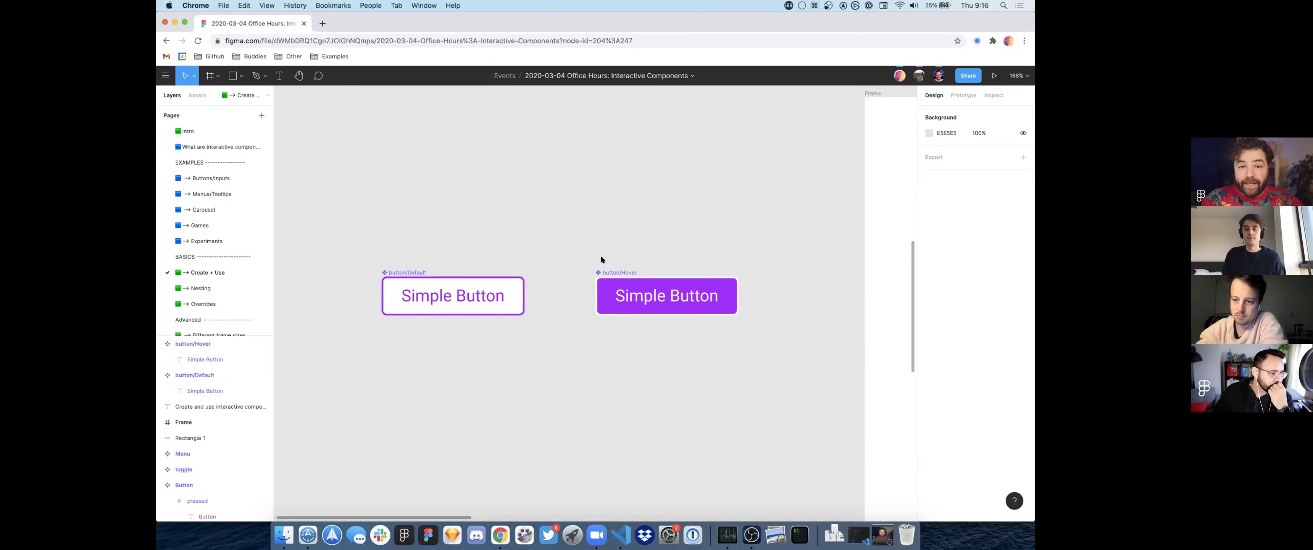
Step: Select the button/Default and button/Hover components and combine them as variants
{"action": "left_click_drag", "start_coordinate": [350, 224], "coordinate": [749, 385]}
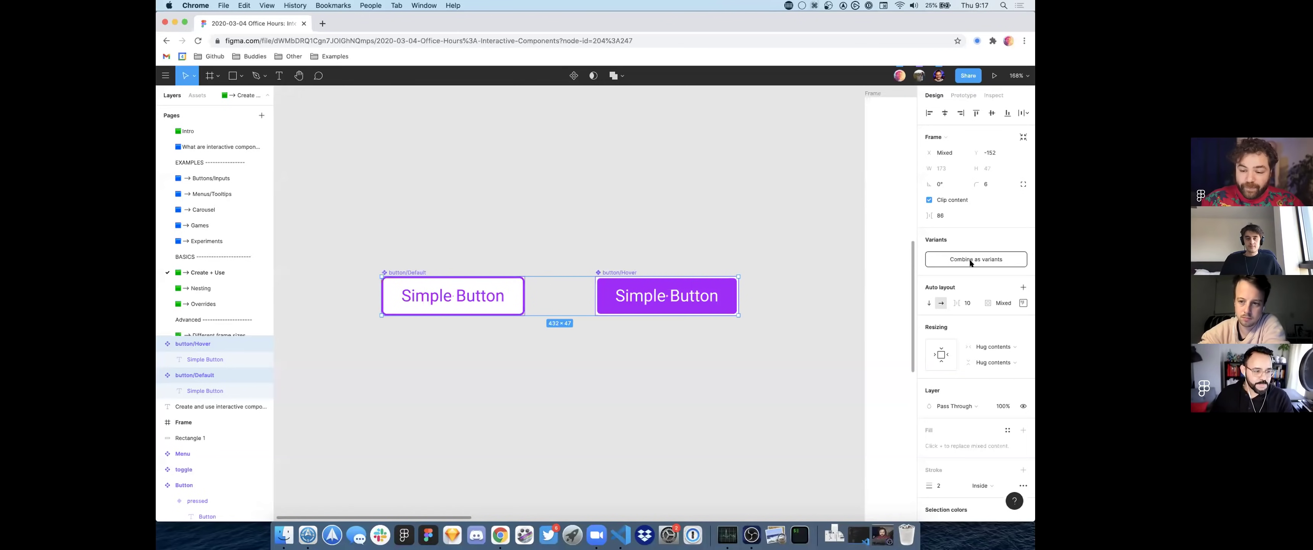
{"action": "left_click", "coordinate": [551, 296]}
{"action": "left_click", "coordinate": [517, 296]}
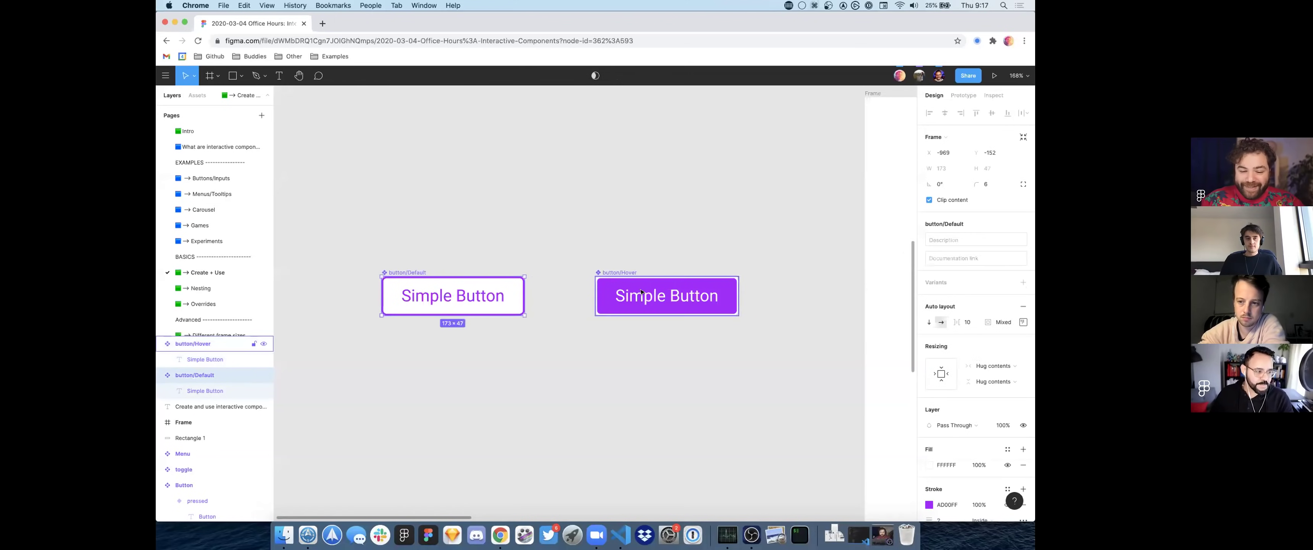
{"action": "left_click_drag", "start_coordinate": [336, 230], "coordinate": [758, 363]}
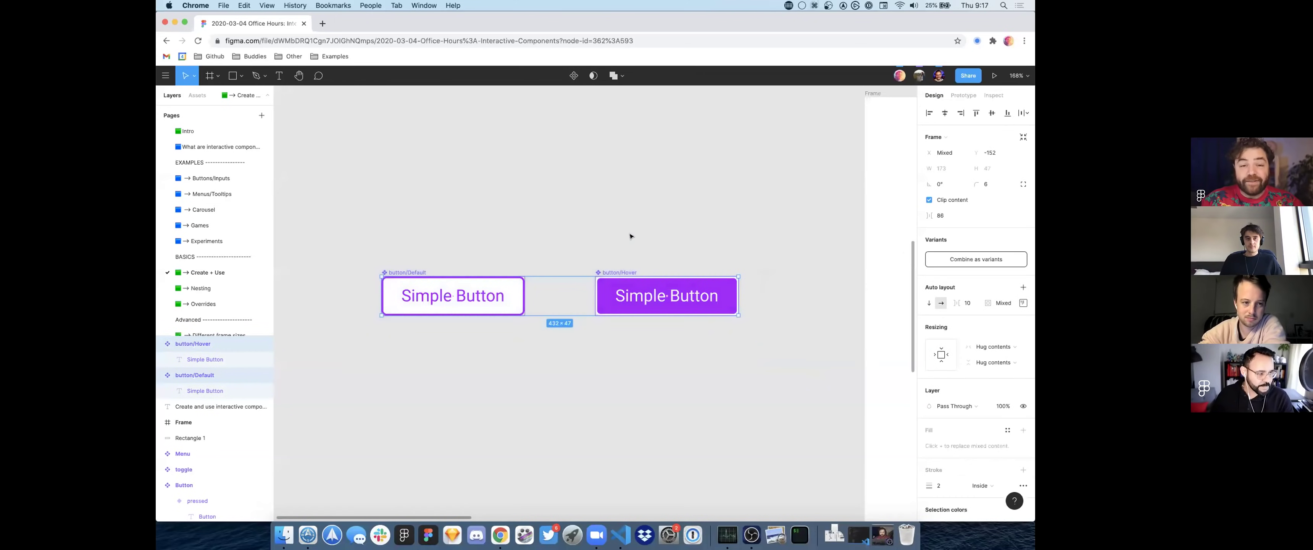
{"action": "left_click", "coordinate": [968, 258]}
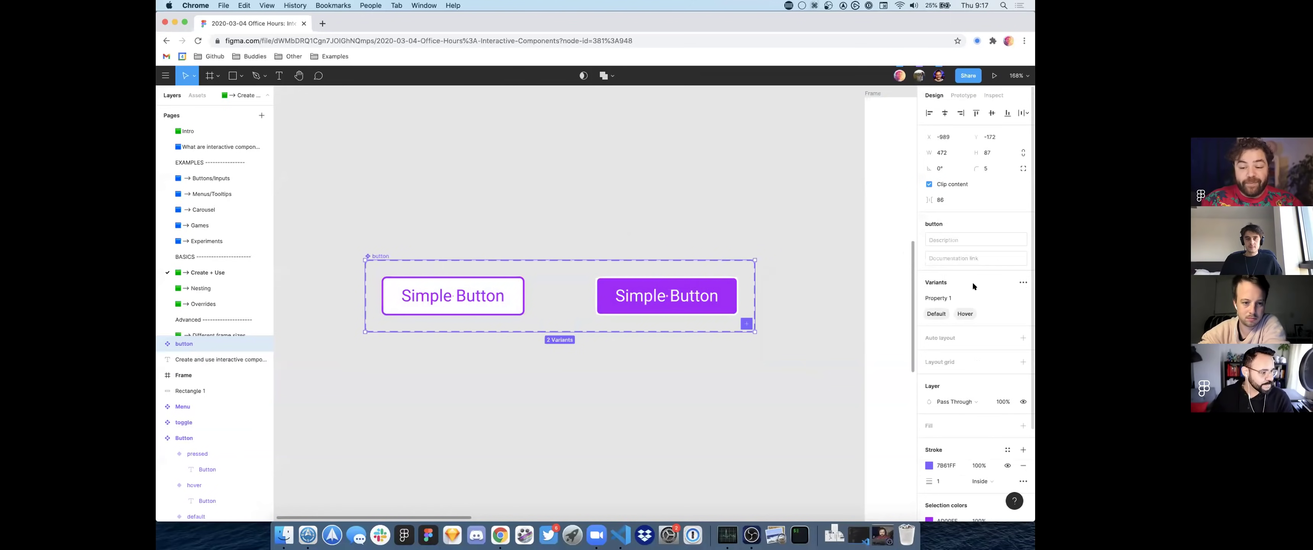
Step: Rename the new button set's variant property to State
{"action": "left_click", "coordinate": [950, 298]}
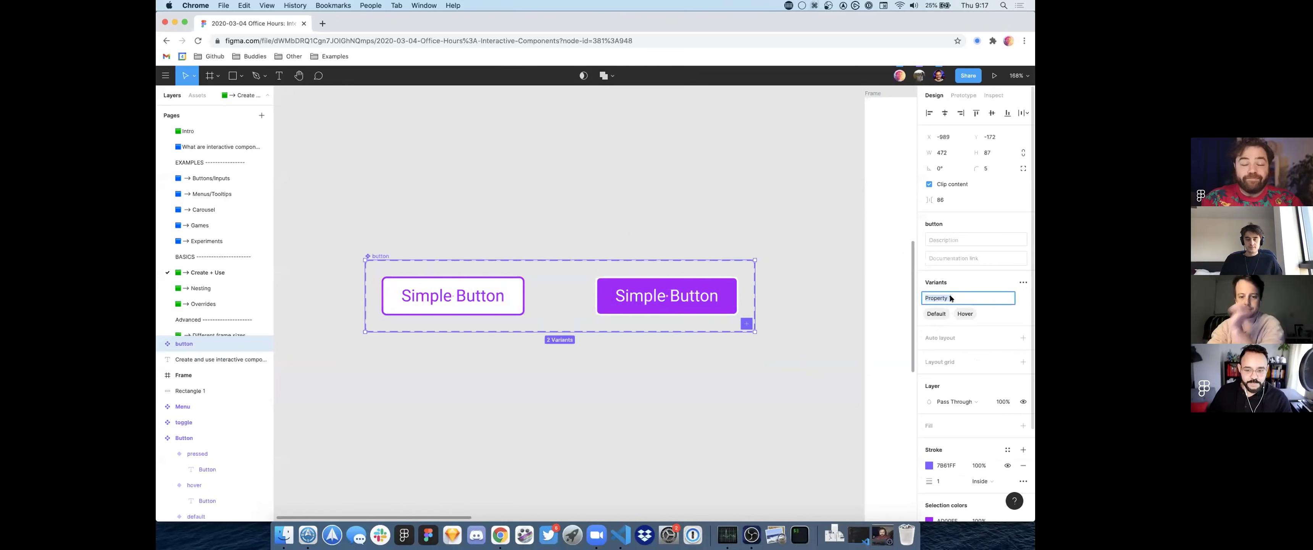
{"action": "type", "text": "State"}
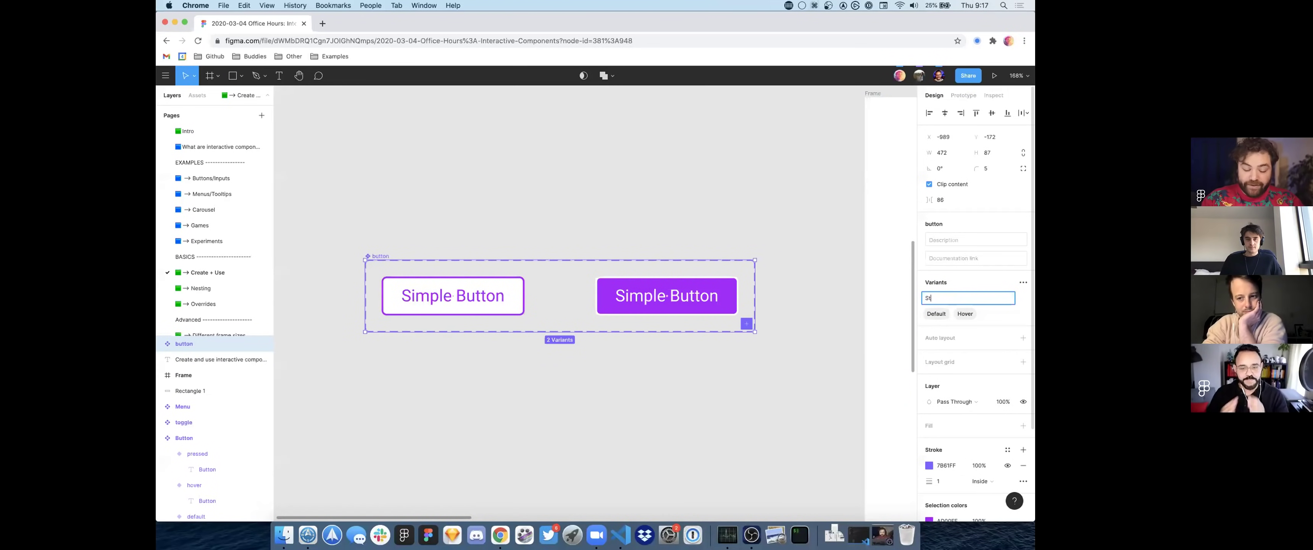
{"action": "key", "text": "Return"}
{"action": "left_click", "coordinate": [659, 220]}
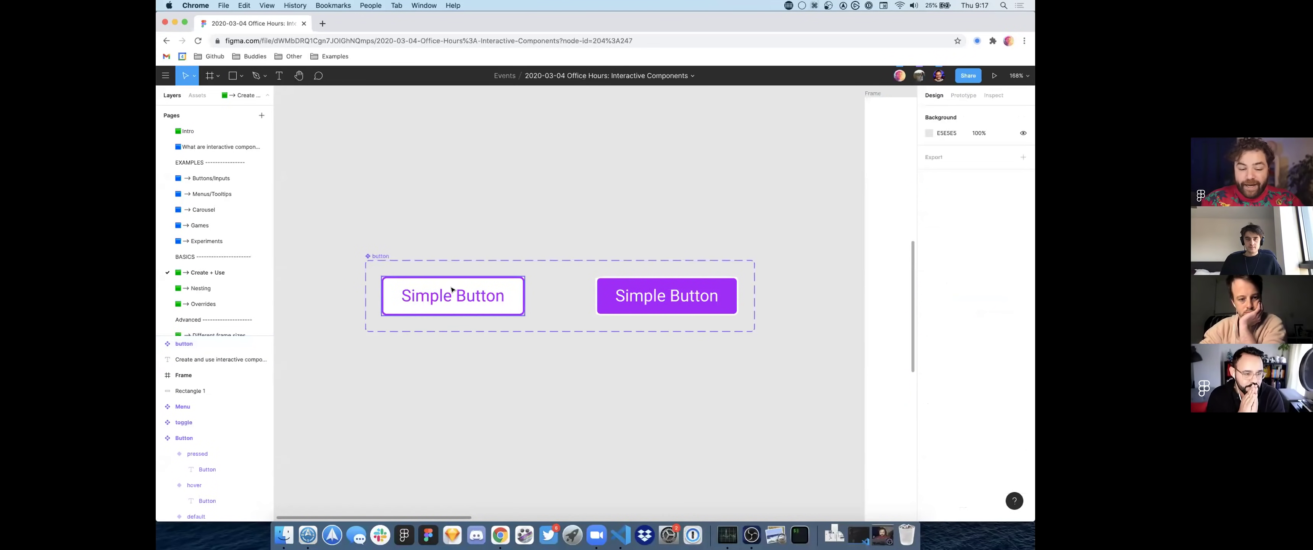
Step: Place an instance of the Default button variant inside the empty frame, at about X 315, Y 261
{"action": "left_click", "coordinate": [443, 297]}
{"action": "scroll", "coordinate": [437, 343], "scroll_direction": "down", "scroll_amount": 3}
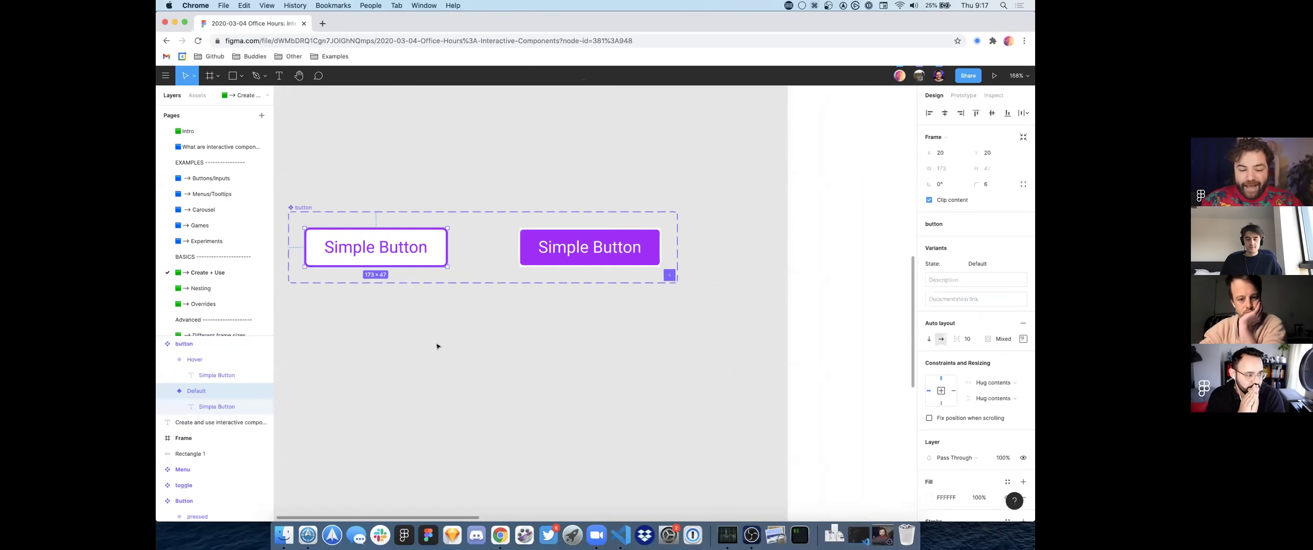
{"action": "left_click_drag", "start_coordinate": [355, 258], "coordinate": [625, 318]}
Step: Switch the placed button instance's State to Hover and back to Default twice
{"action": "left_click", "coordinate": [989, 242]}
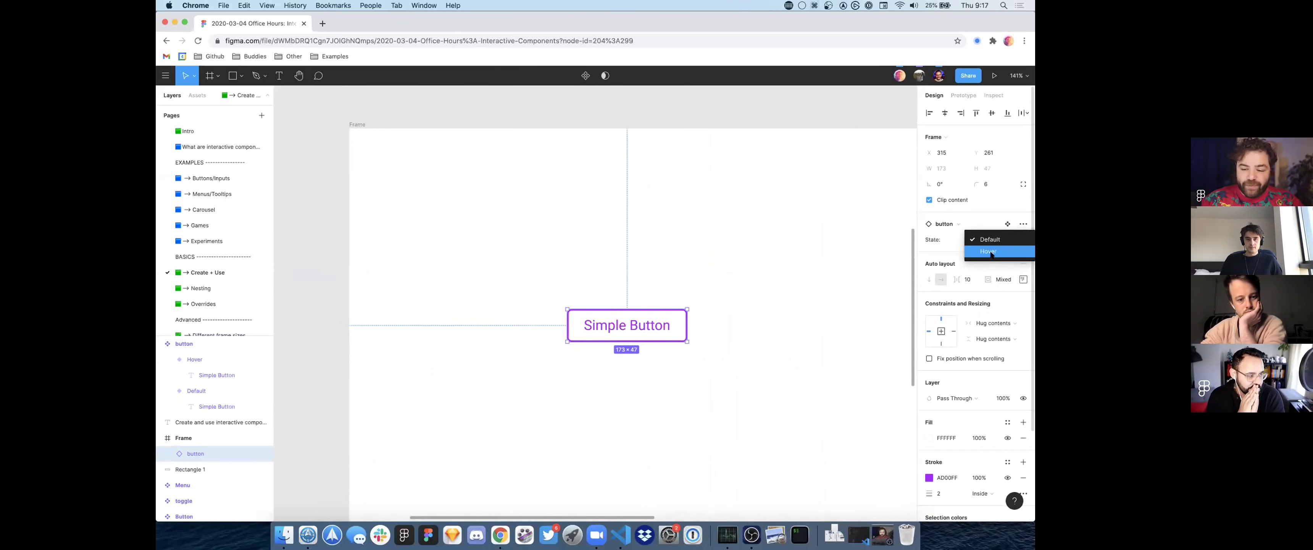
{"action": "left_click", "coordinate": [991, 239]}
{"action": "left_click", "coordinate": [989, 239]}
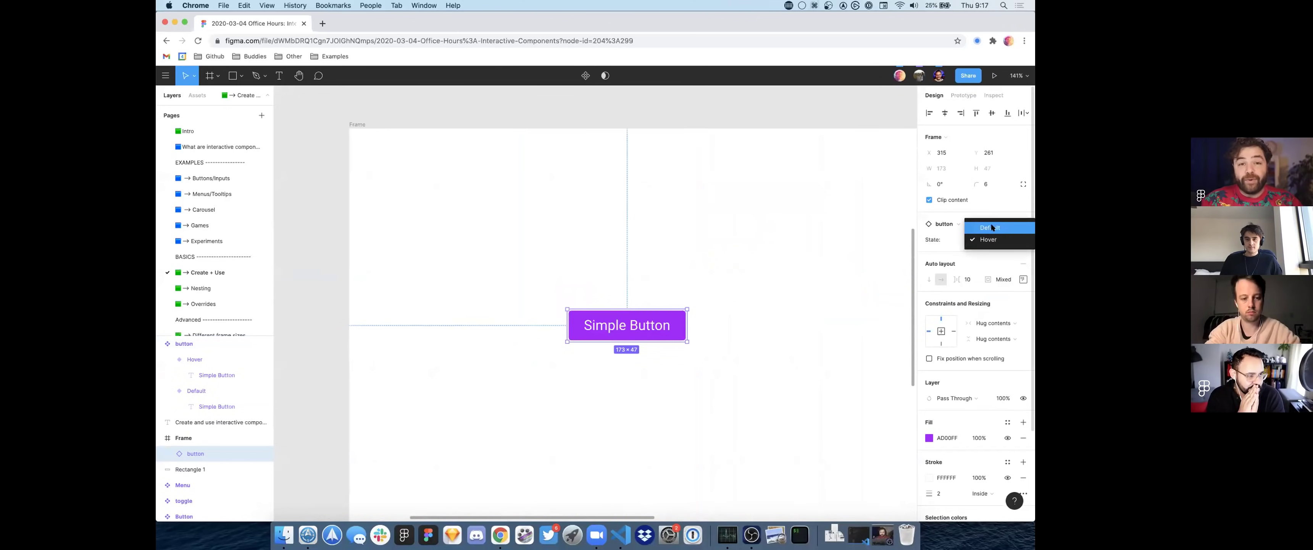
{"action": "left_click", "coordinate": [991, 228]}
{"action": "left_click", "coordinate": [989, 238]}
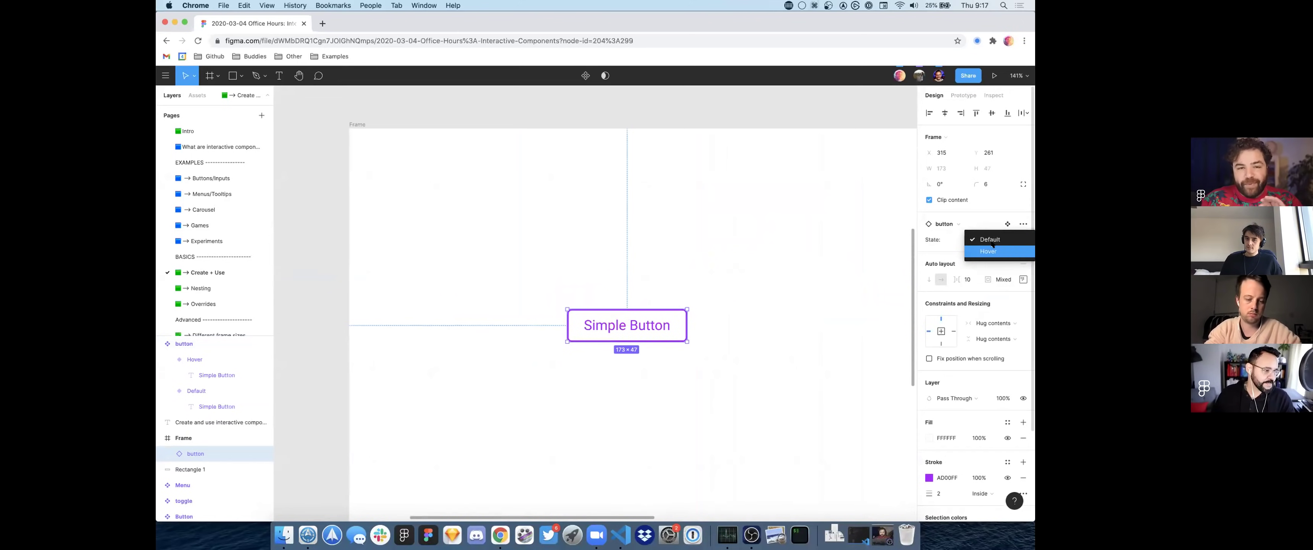
{"action": "left_click", "coordinate": [991, 249]}
{"action": "left_click", "coordinate": [989, 240]}
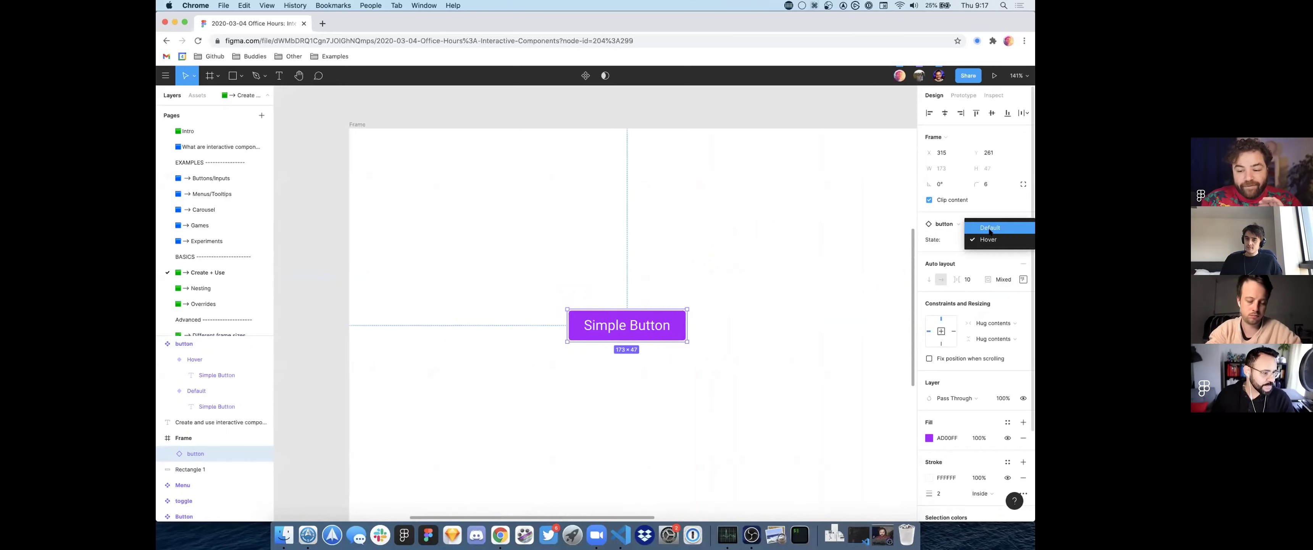
{"action": "left_click", "coordinate": [990, 229]}
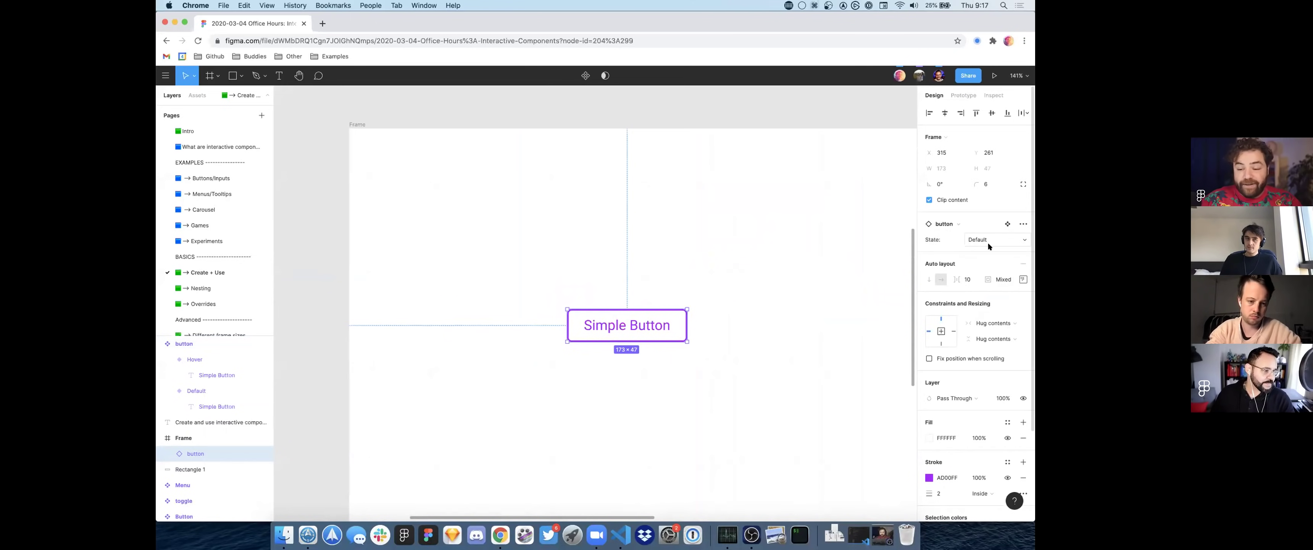
Step: Add a prototype connection from the Default variant to the Hover variant in the button component set
{"action": "scroll", "coordinate": [791, 327], "scroll_direction": "left", "scroll_amount": 5}
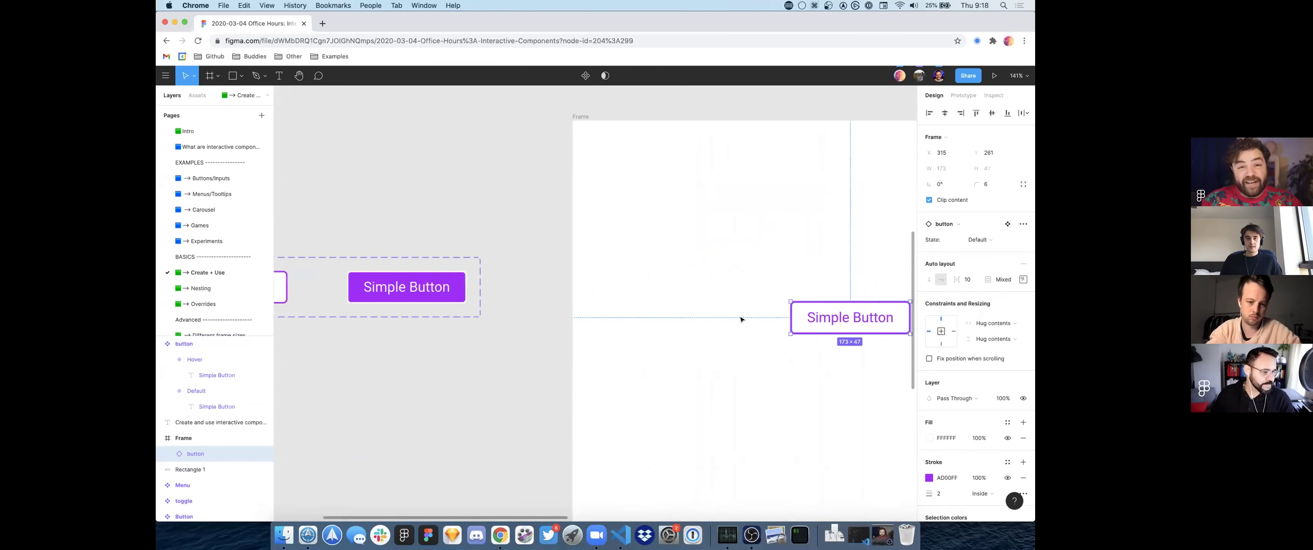
{"action": "scroll", "coordinate": [742, 316], "scroll_direction": "left", "scroll_amount": 4}
{"action": "left_click", "coordinate": [405, 297]}
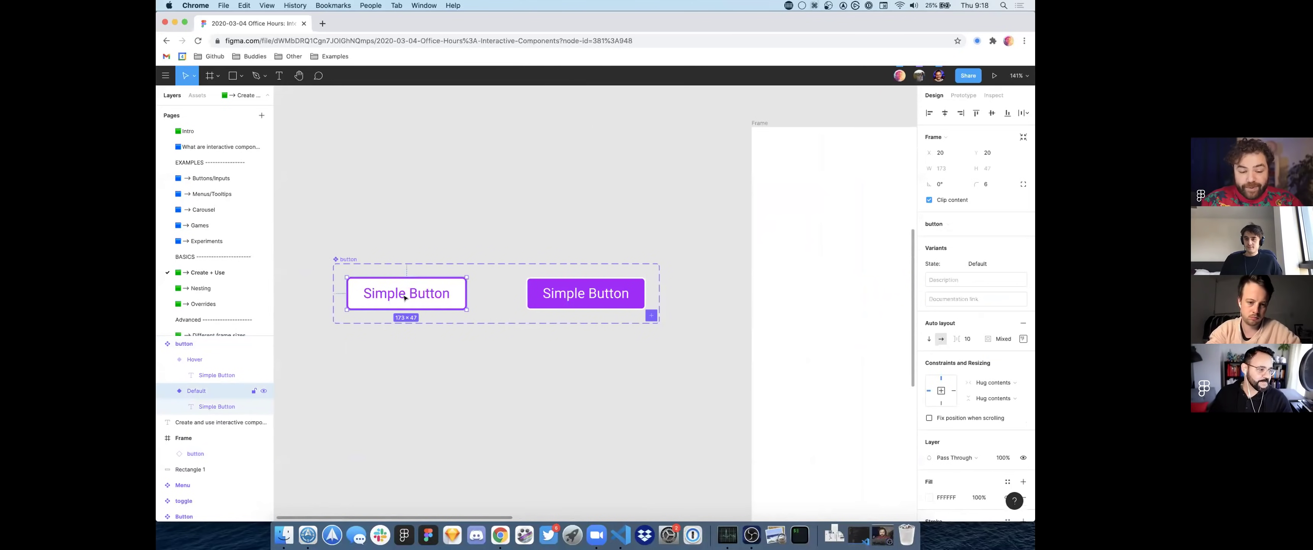
{"action": "scroll", "coordinate": [405, 298], "scroll_direction": "left", "scroll_amount": 2}
{"action": "scroll", "coordinate": [405, 298], "scroll_direction": "up", "scroll_amount": 5}
{"action": "scroll", "coordinate": [413, 297], "scroll_direction": "right", "scroll_amount": 3}
{"action": "scroll", "coordinate": [443, 285], "scroll_direction": "left", "scroll_amount": 1}
{"action": "scroll", "coordinate": [459, 278], "scroll_direction": "down", "scroll_amount": 1}
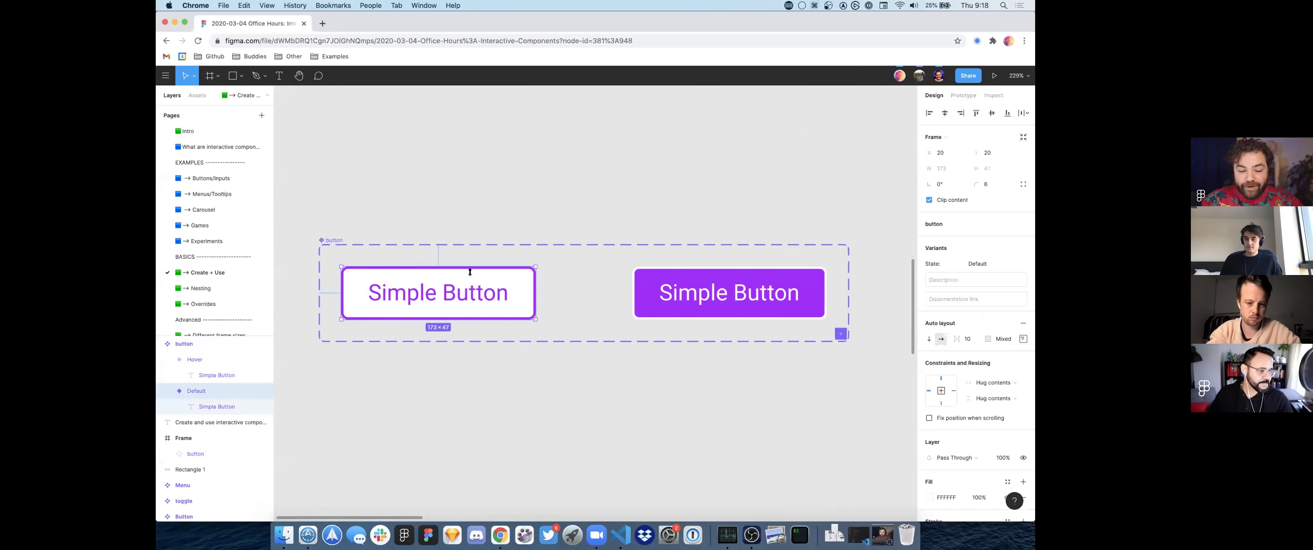
{"action": "left_click", "coordinate": [963, 96]}
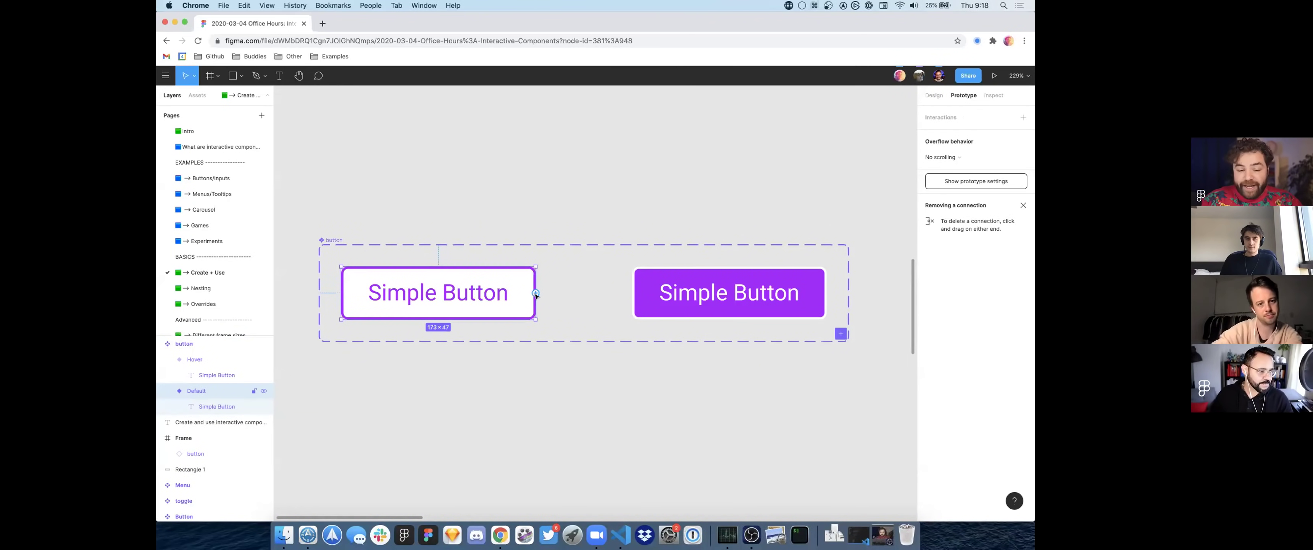
{"action": "left_click_drag", "start_coordinate": [602, 292], "coordinate": [638, 295]}
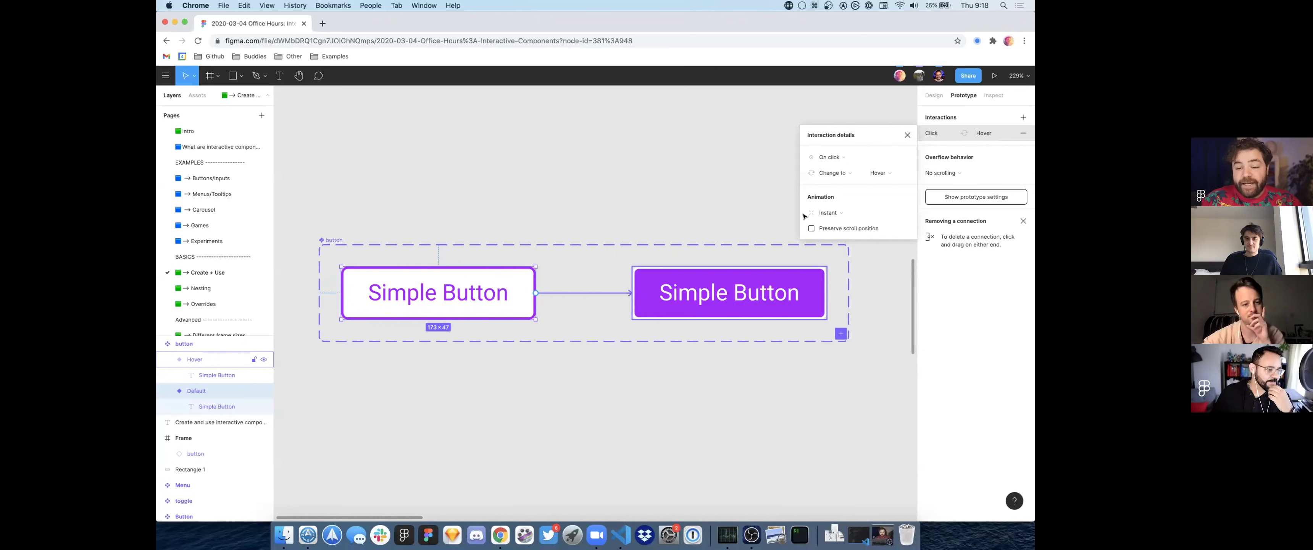
Step: Set the trigger of the Default-to-Hover connection to While hovering, with Change to as its action
{"action": "left_click", "coordinate": [848, 174]}
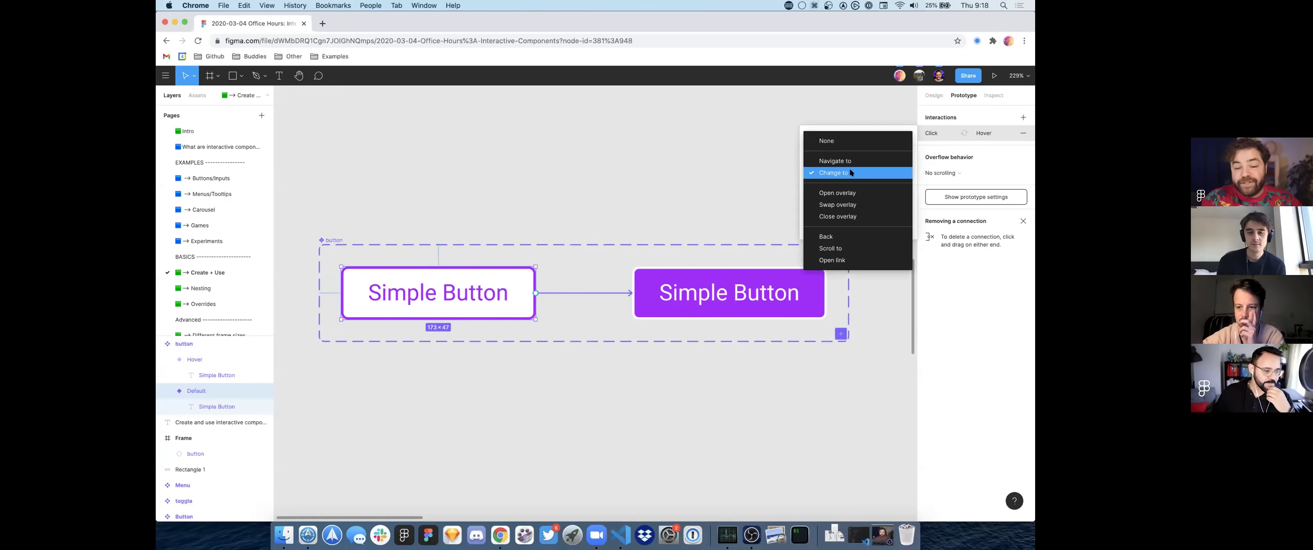
{"action": "left_click", "coordinate": [849, 172]}
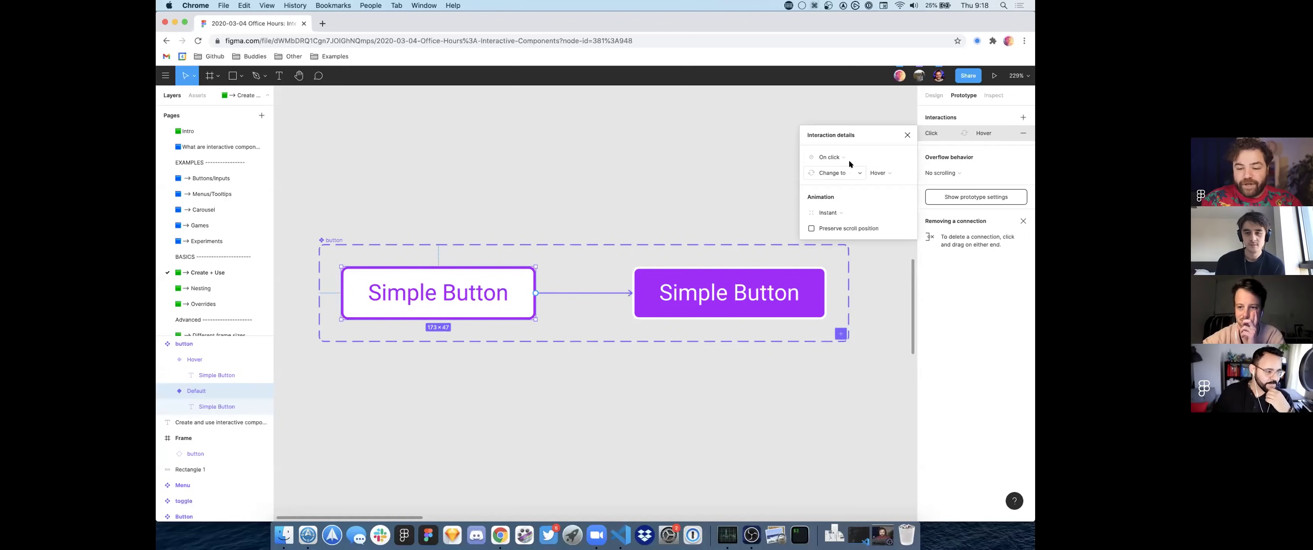
{"action": "left_click", "coordinate": [852, 172]}
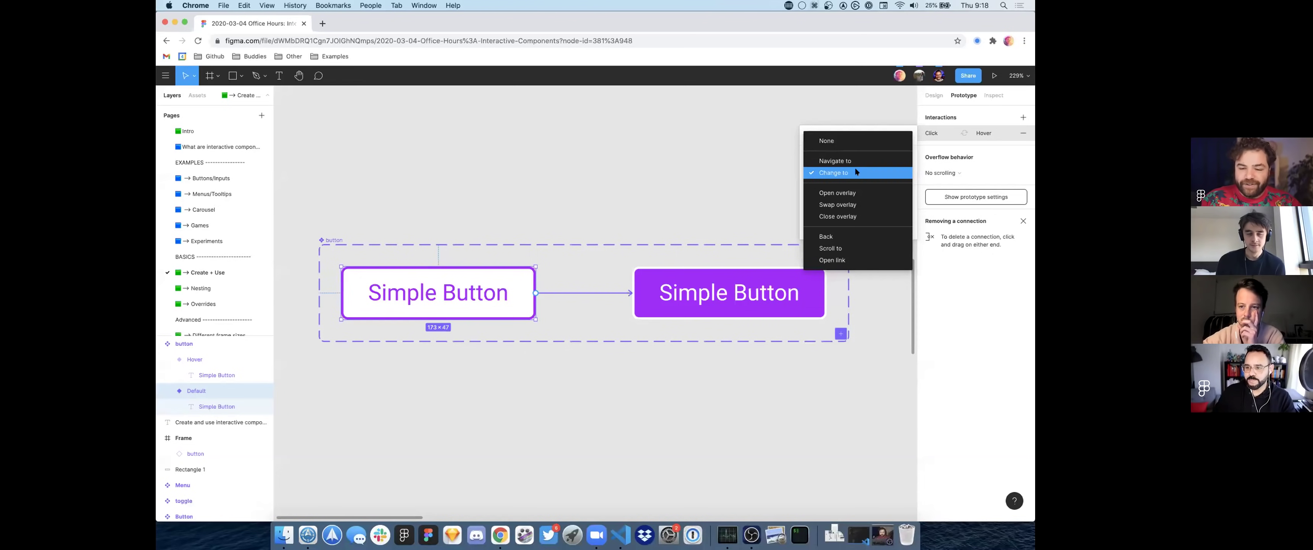
{"action": "left_click", "coordinate": [852, 171]}
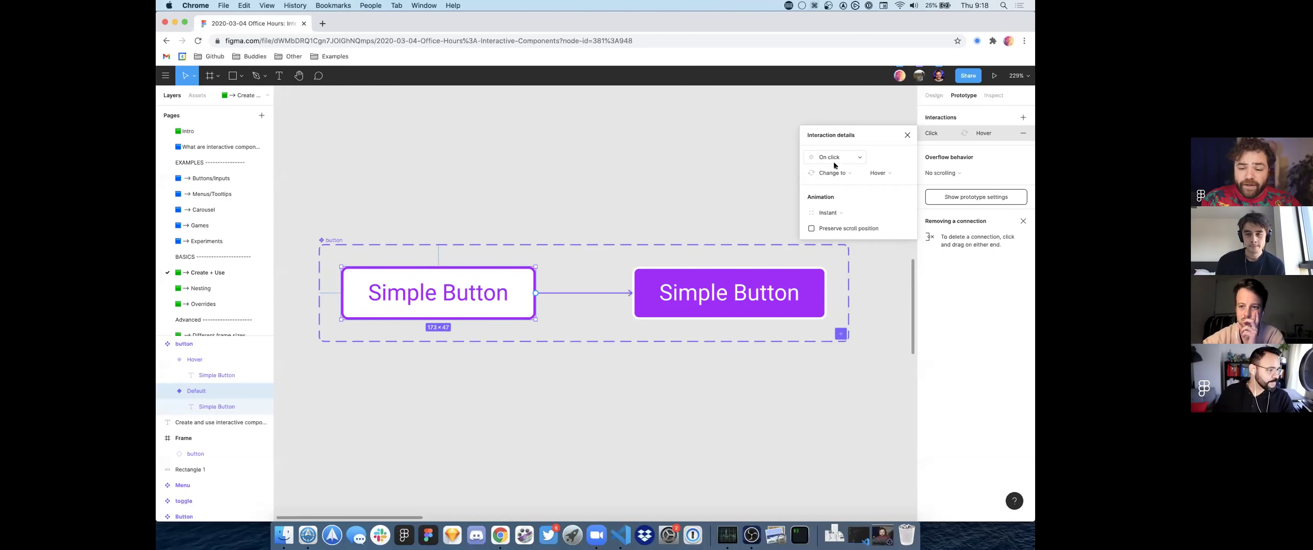
{"action": "left_click", "coordinate": [852, 155]}
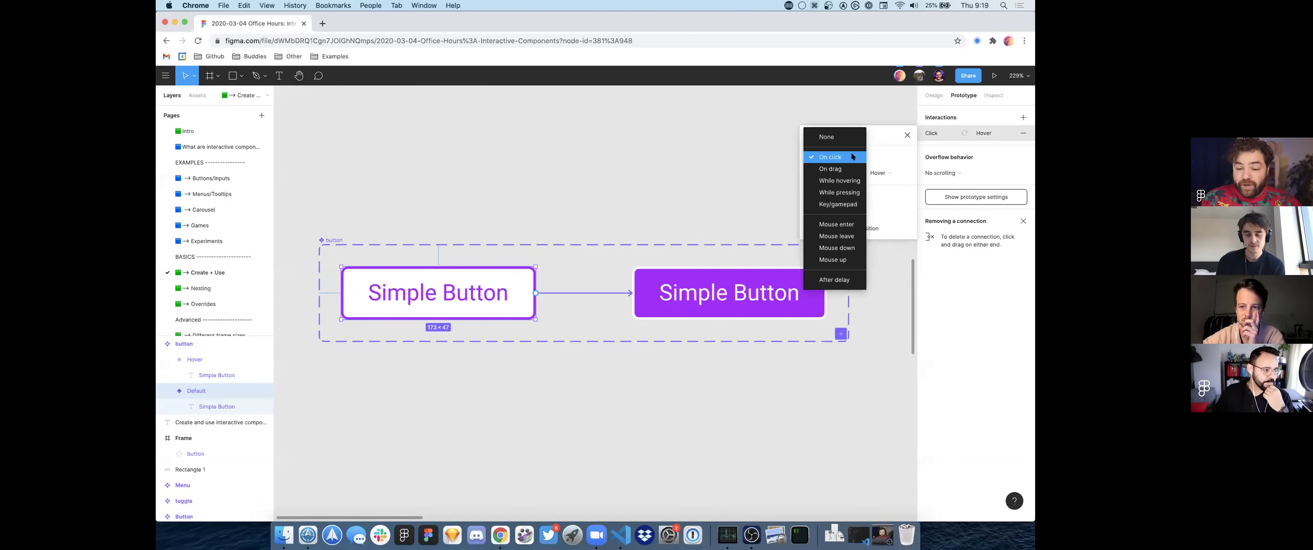
{"action": "left_click", "coordinate": [853, 178]}
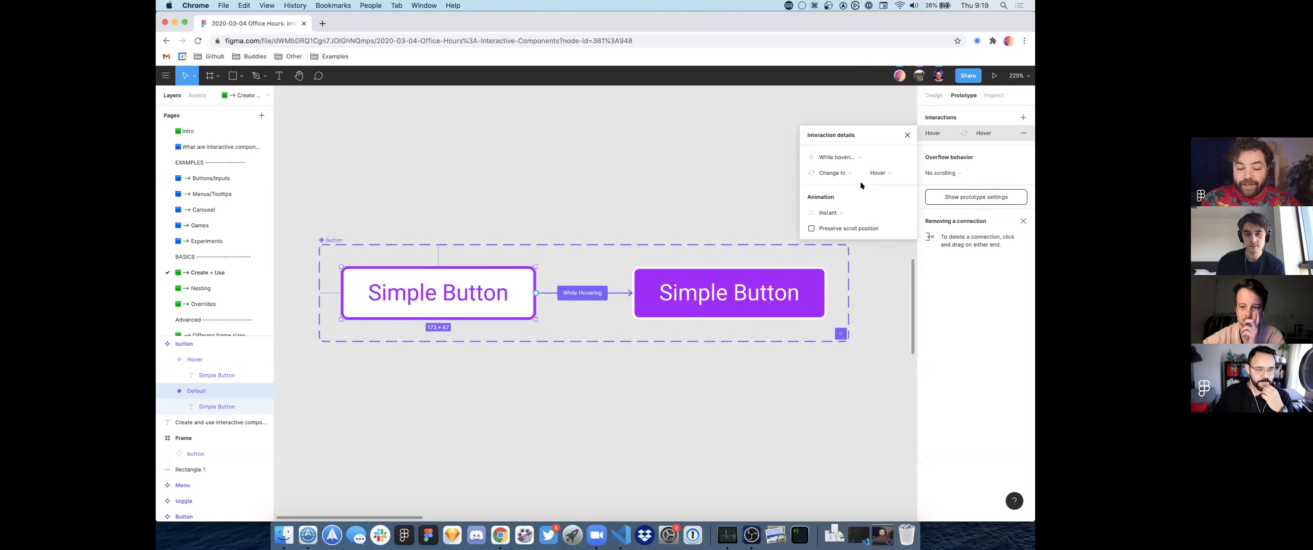
Step: Move the placed button instance higher and further left inside the frame
{"action": "scroll", "coordinate": [597, 201], "scroll_direction": "down", "scroll_amount": 3}
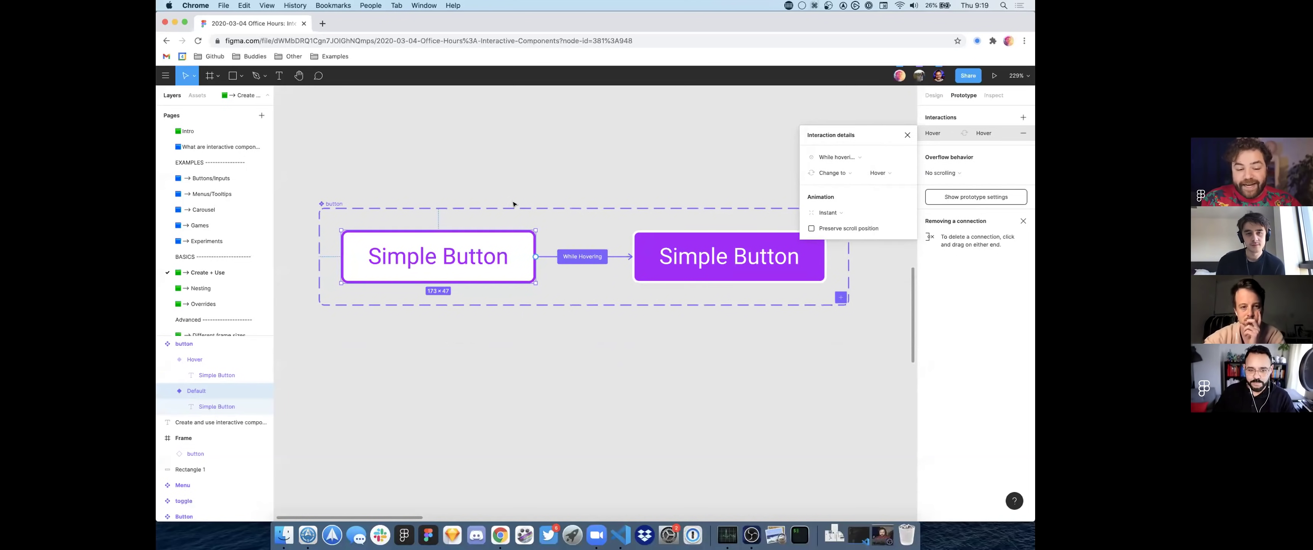
{"action": "scroll", "coordinate": [431, 229], "scroll_direction": "down", "scroll_amount": 10}
{"action": "scroll", "coordinate": [407, 211], "scroll_direction": "right", "scroll_amount": 2}
{"action": "left_click_drag", "start_coordinate": [676, 247], "coordinate": [648, 211]}
{"action": "scroll", "coordinate": [645, 211], "scroll_direction": "right", "scroll_amount": 1}
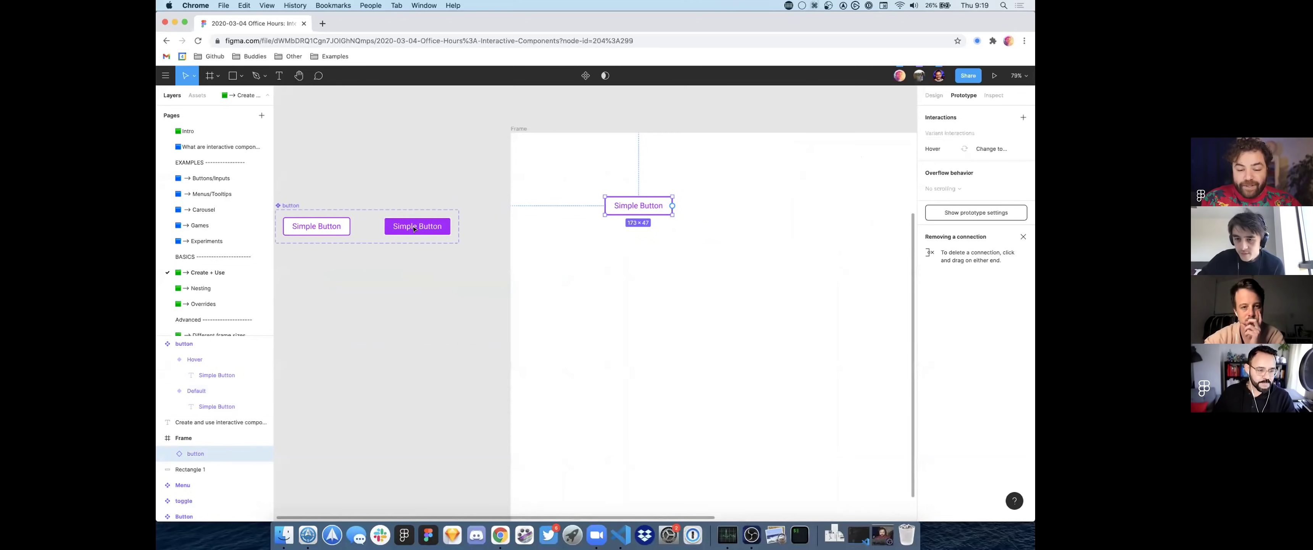
Step: Place two more instances of the Default button variant in the frame below the existing one
{"action": "left_click", "coordinate": [319, 227]}
{"action": "left_click_drag", "start_coordinate": [319, 227], "coordinate": [638, 253]}
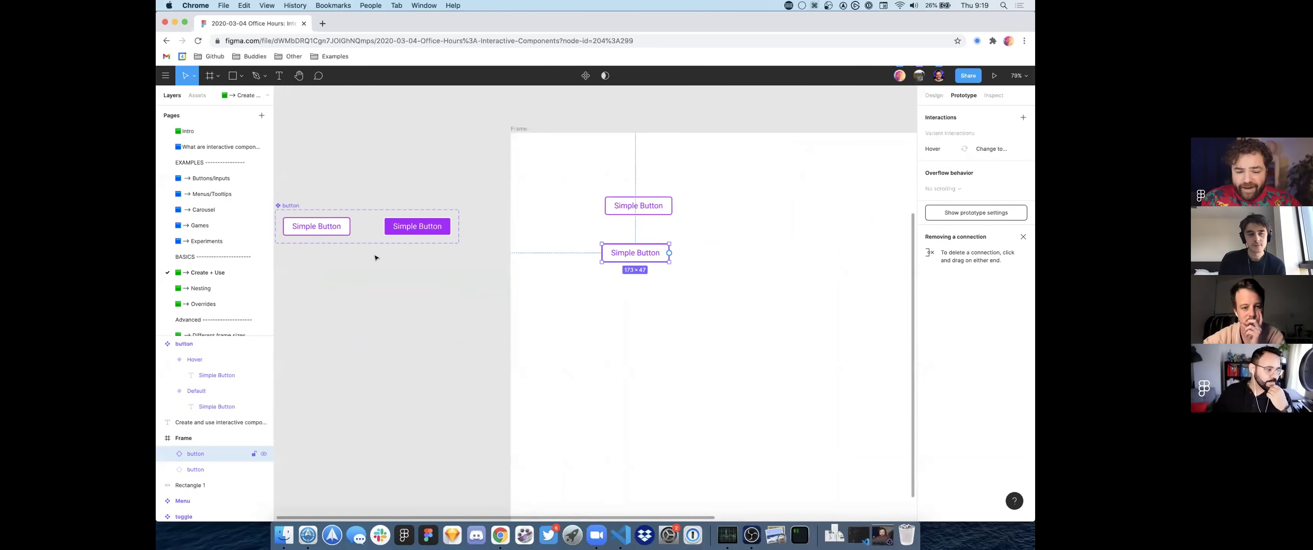
{"action": "left_click_drag", "start_coordinate": [324, 228], "coordinate": [670, 306]}
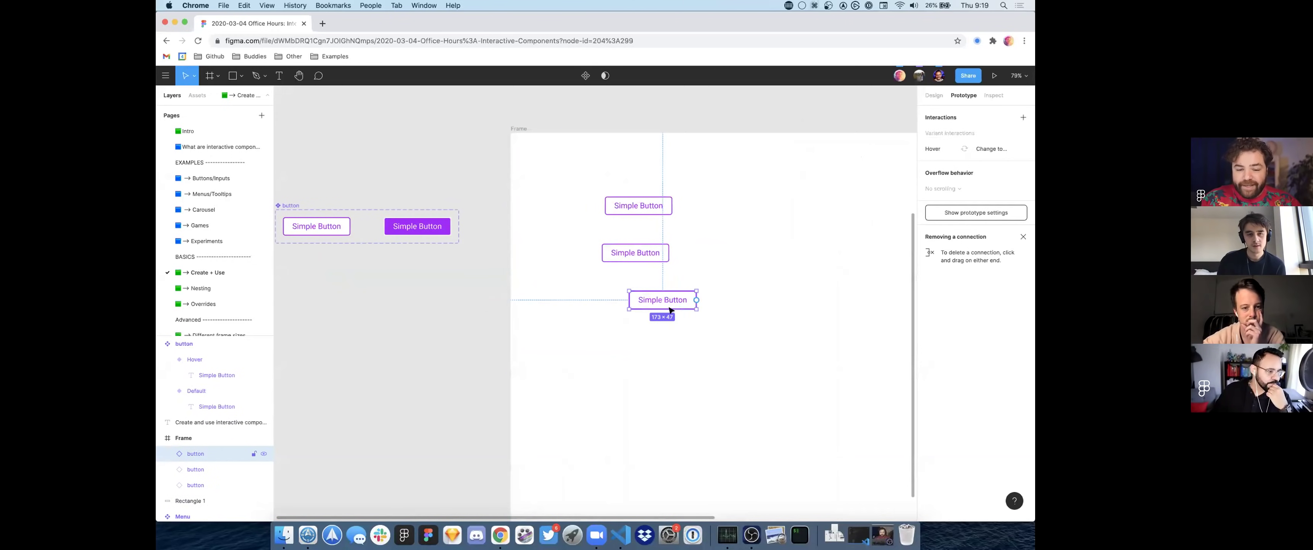
Step: Preview the frame as a prototype, test the hover behaviour of its three buttons, and close the preview
{"action": "key", "text": "shift+1"}
{"action": "left_click", "coordinate": [468, 202]}
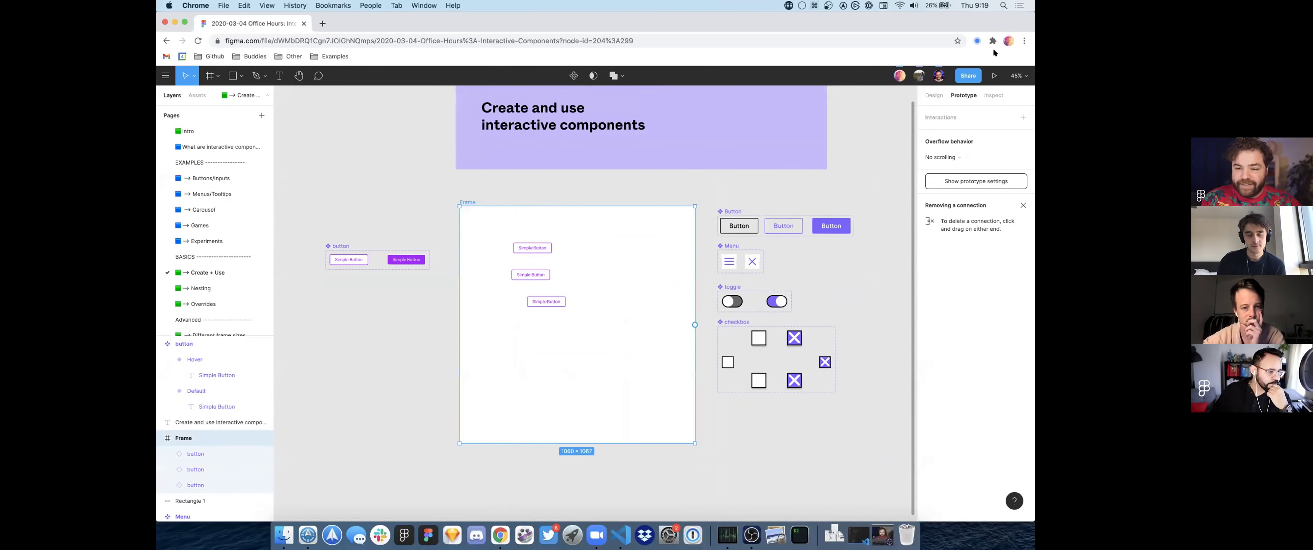
{"action": "left_click", "coordinate": [994, 76]}
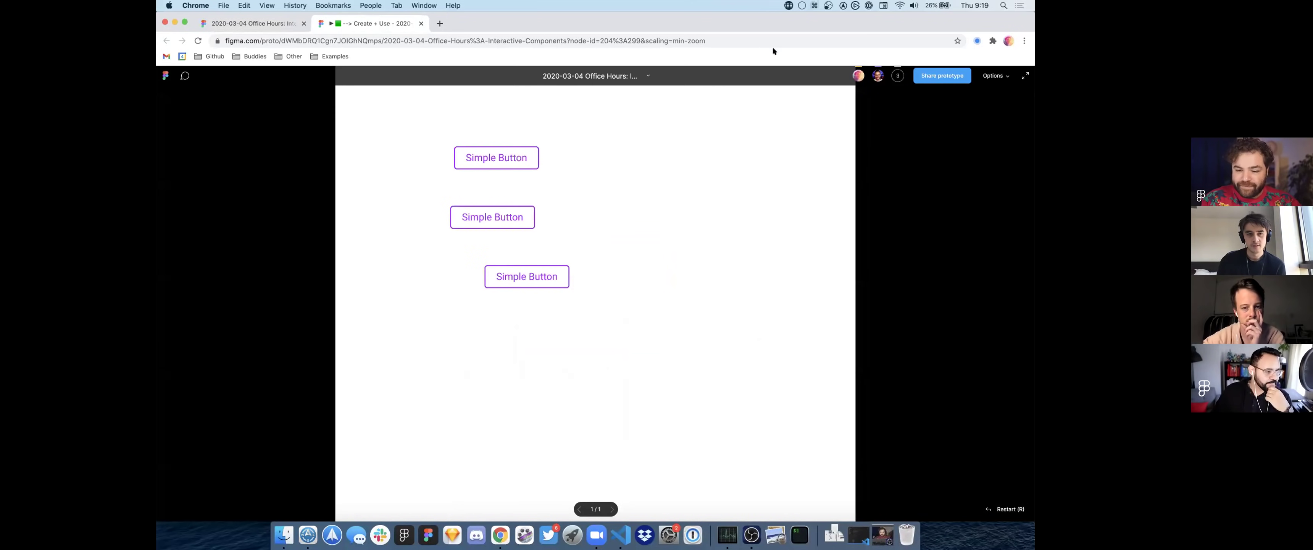
{"action": "left_click", "coordinate": [817, 281]}
{"action": "left_click", "coordinate": [496, 159]}
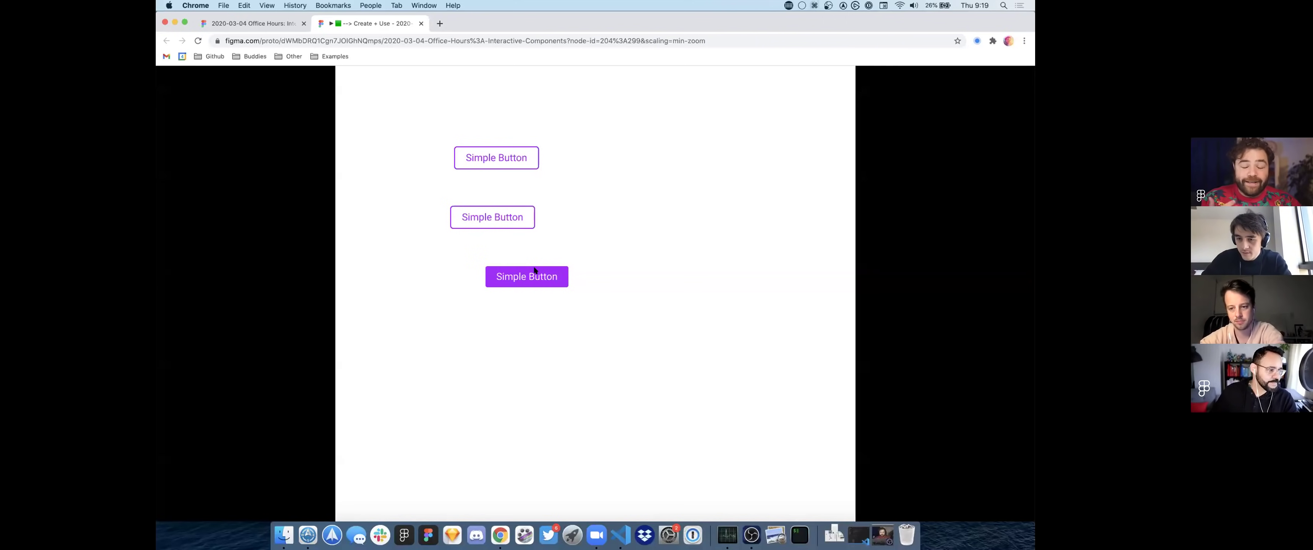
{"action": "left_click", "coordinate": [387, 133]}
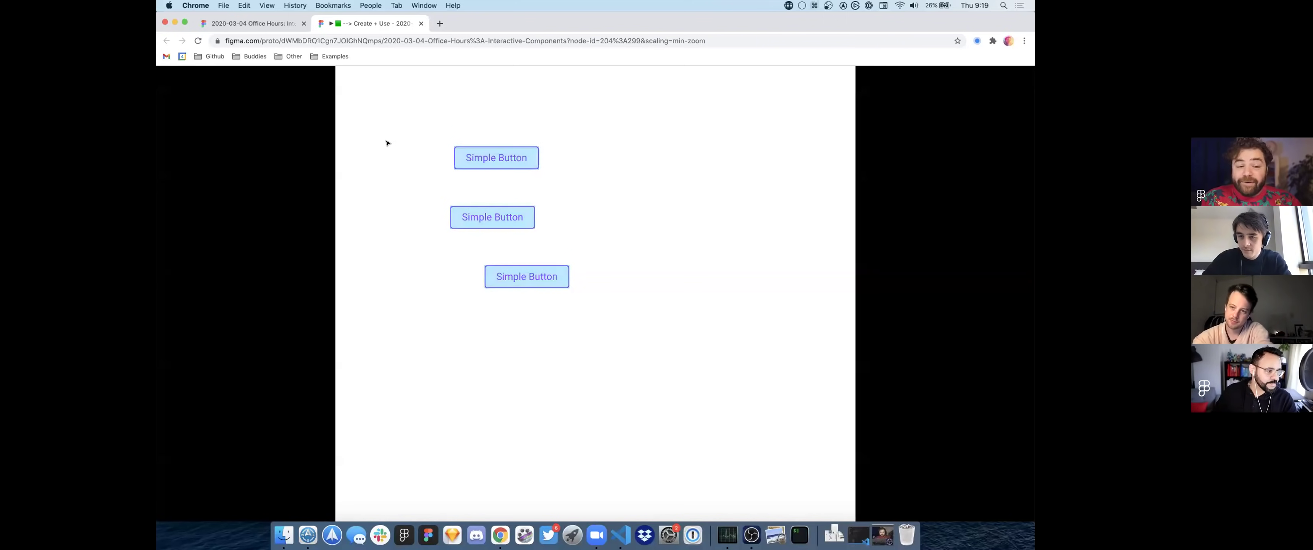
{"action": "key", "text": "super+w"}
Step: Place two Simple Button instances from the Create + Use local components in the frame below the other buttons
{"action": "scroll", "coordinate": [371, 249], "scroll_direction": "up", "scroll_amount": 5}
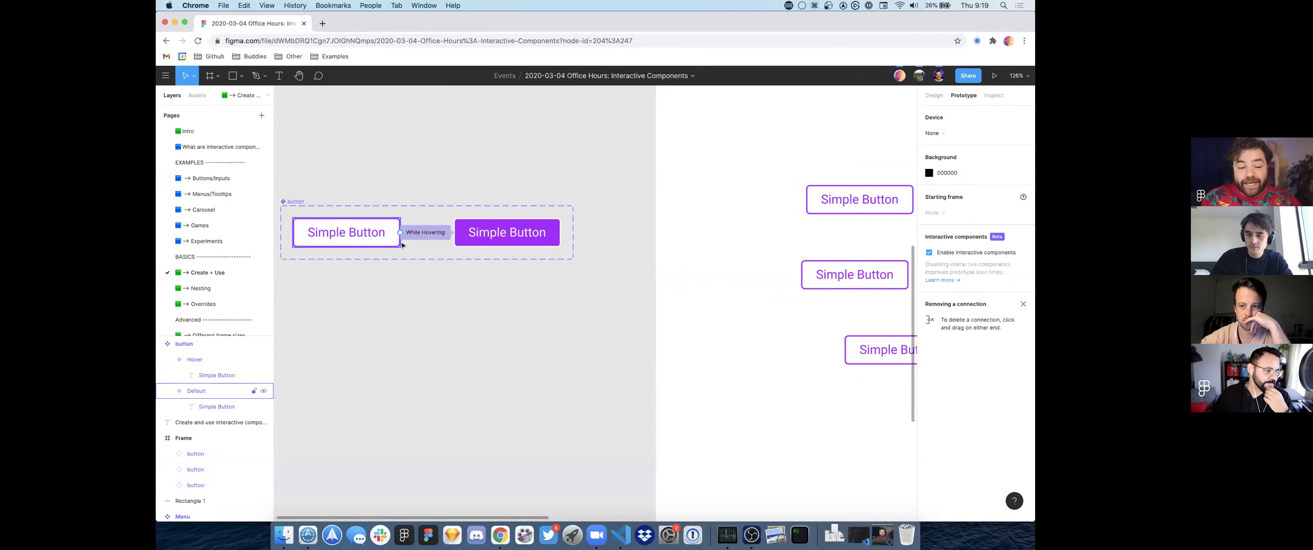
{"action": "scroll", "coordinate": [402, 246], "scroll_direction": "right", "scroll_amount": 10}
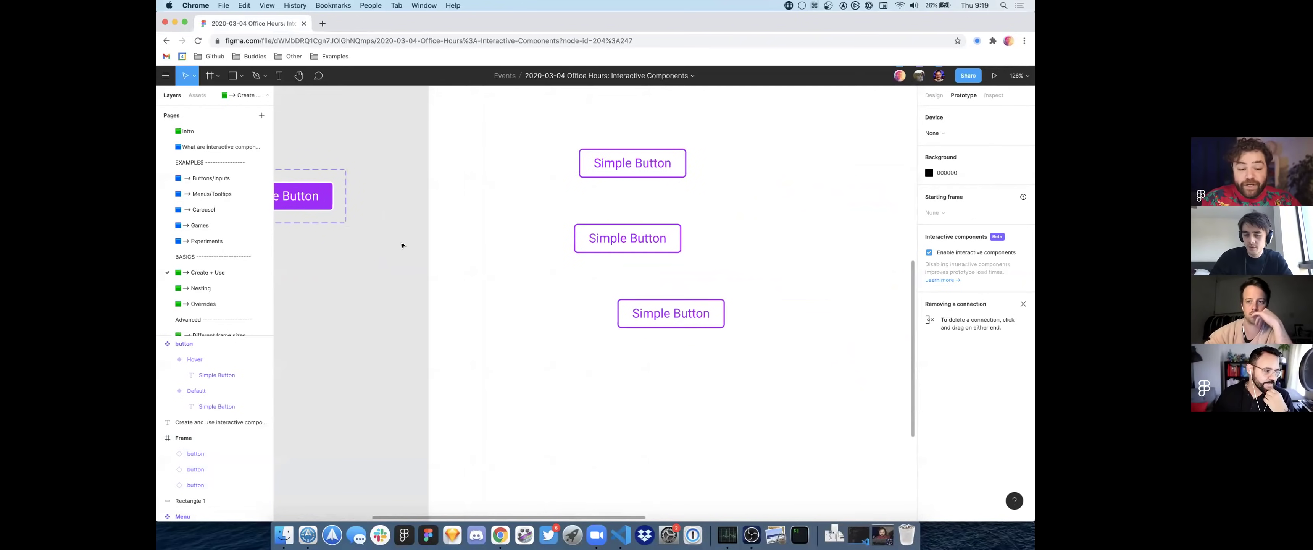
{"action": "scroll", "coordinate": [544, 204], "scroll_direction": "right", "scroll_amount": 5}
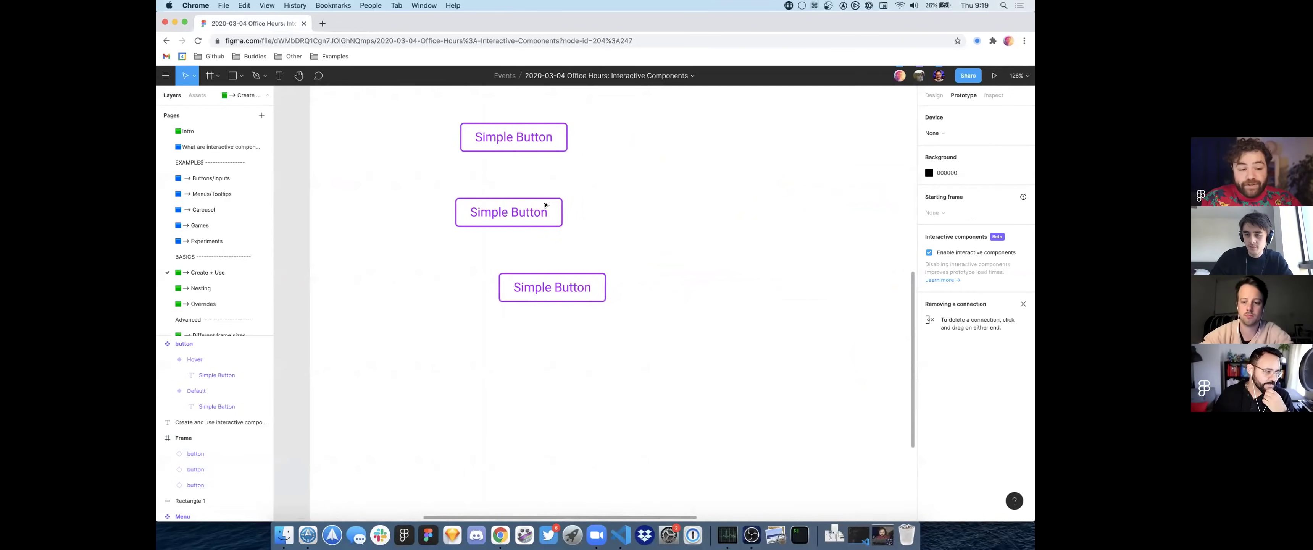
{"action": "left_click", "coordinate": [197, 94]}
{"action": "scroll", "coordinate": [178, 265], "scroll_direction": "down", "scroll_amount": 1}
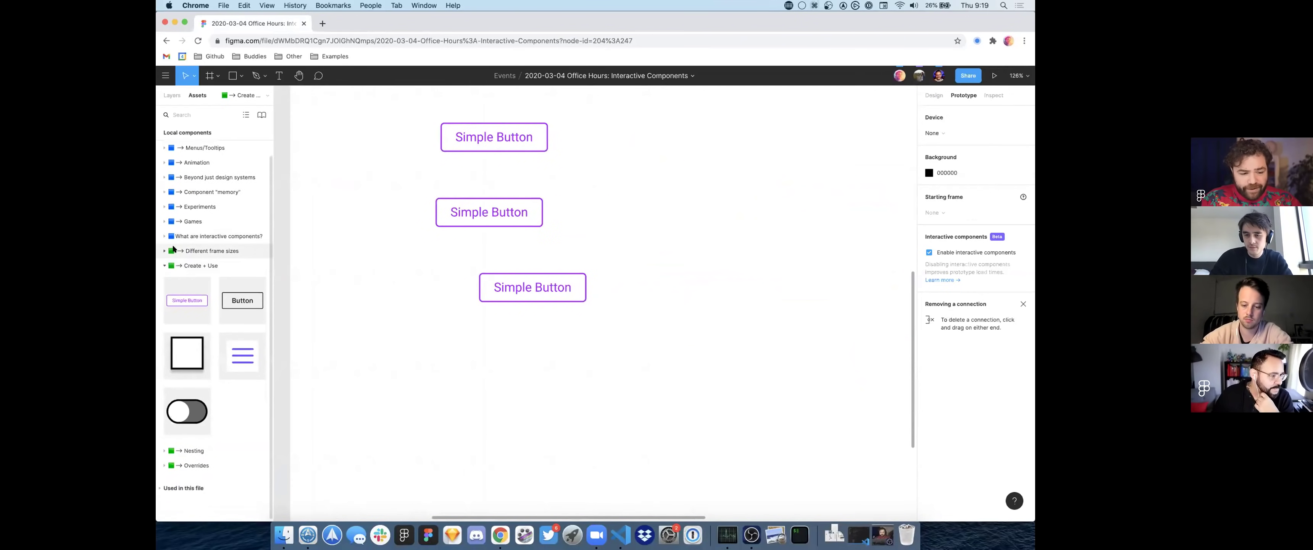
{"action": "scroll", "coordinate": [174, 249], "scroll_direction": "up", "scroll_amount": 1}
{"action": "scroll", "coordinate": [177, 285], "scroll_direction": "down", "scroll_amount": 2}
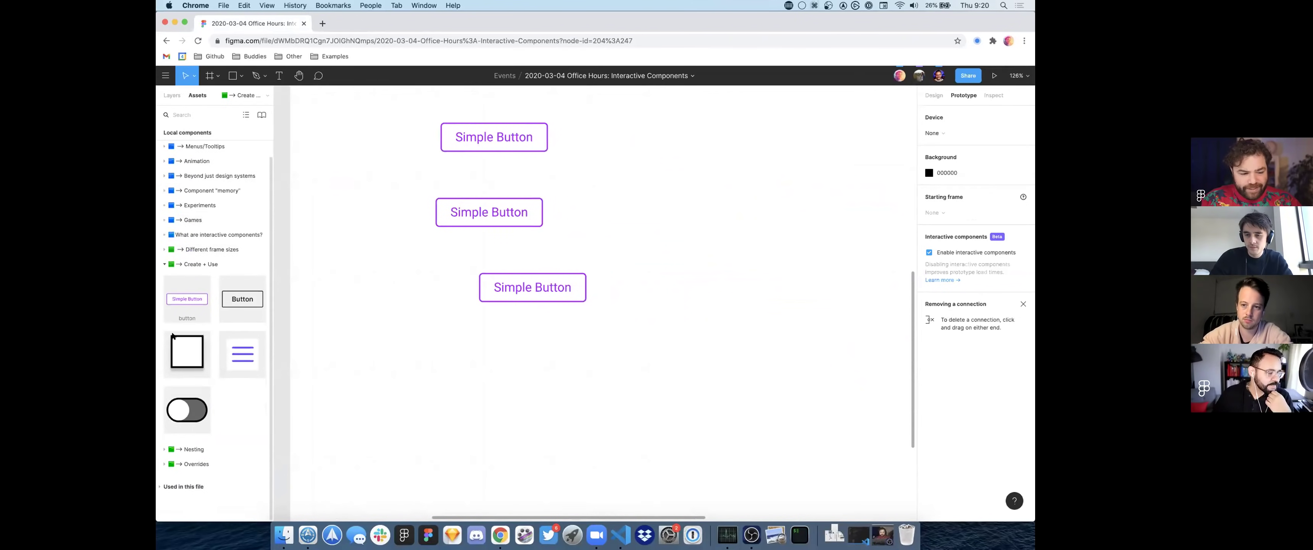
{"action": "left_click_drag", "start_coordinate": [184, 302], "coordinate": [518, 393]}
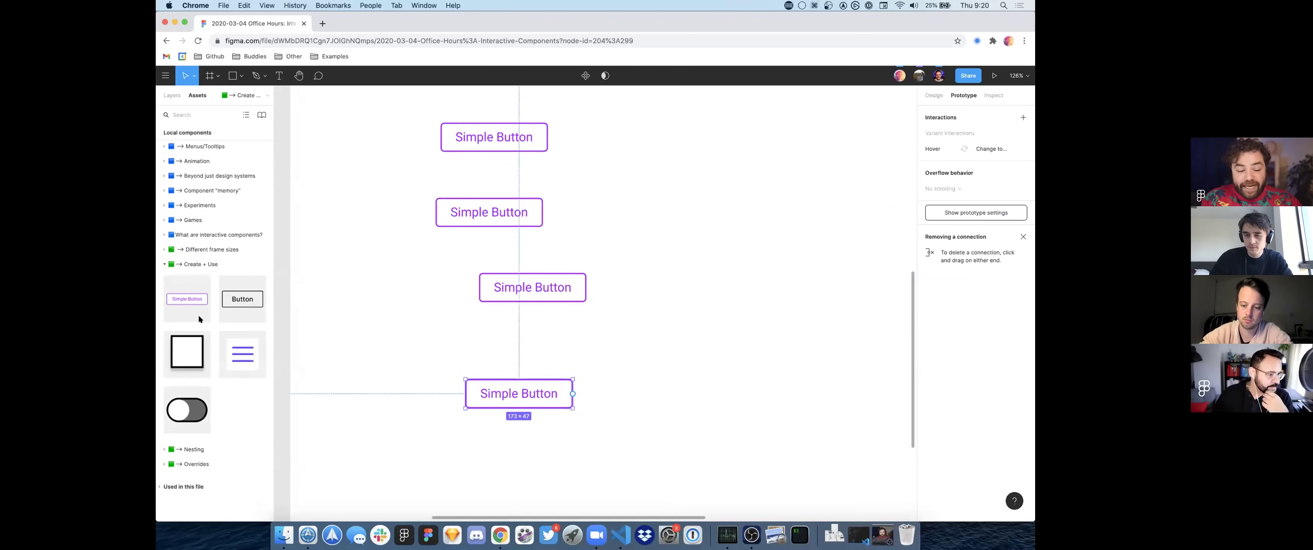
{"action": "left_click_drag", "start_coordinate": [189, 304], "coordinate": [653, 366]}
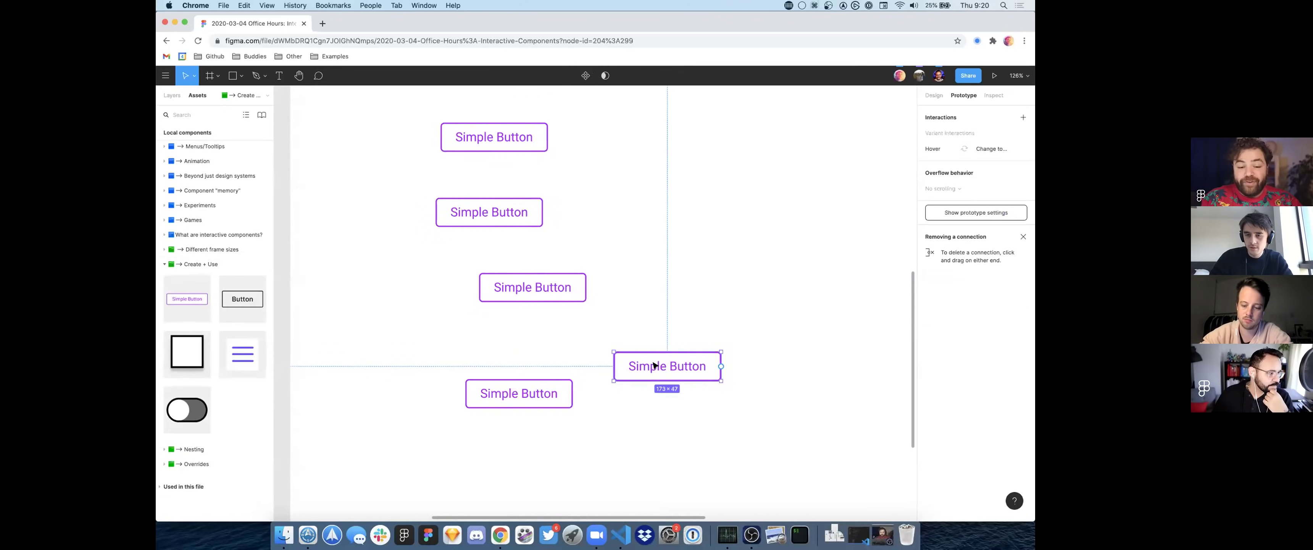
Step: Undo the placement of the four extra button instances in the frame
{"action": "key", "text": "super+z"}
{"action": "key", "text": "super+z"}
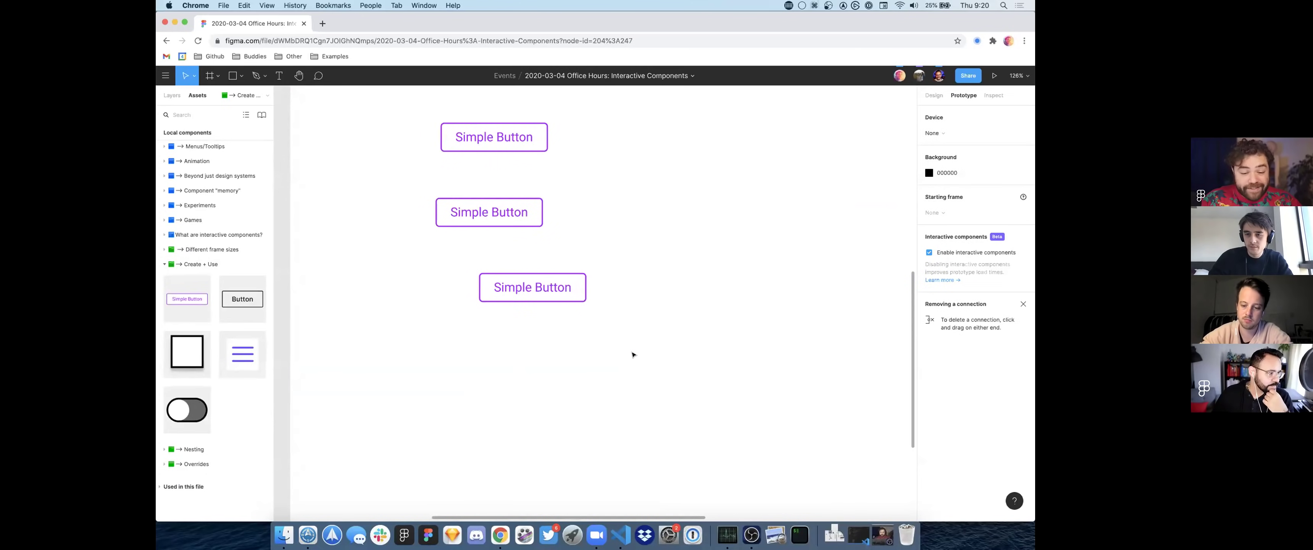
{"action": "left_click", "coordinate": [541, 296]}
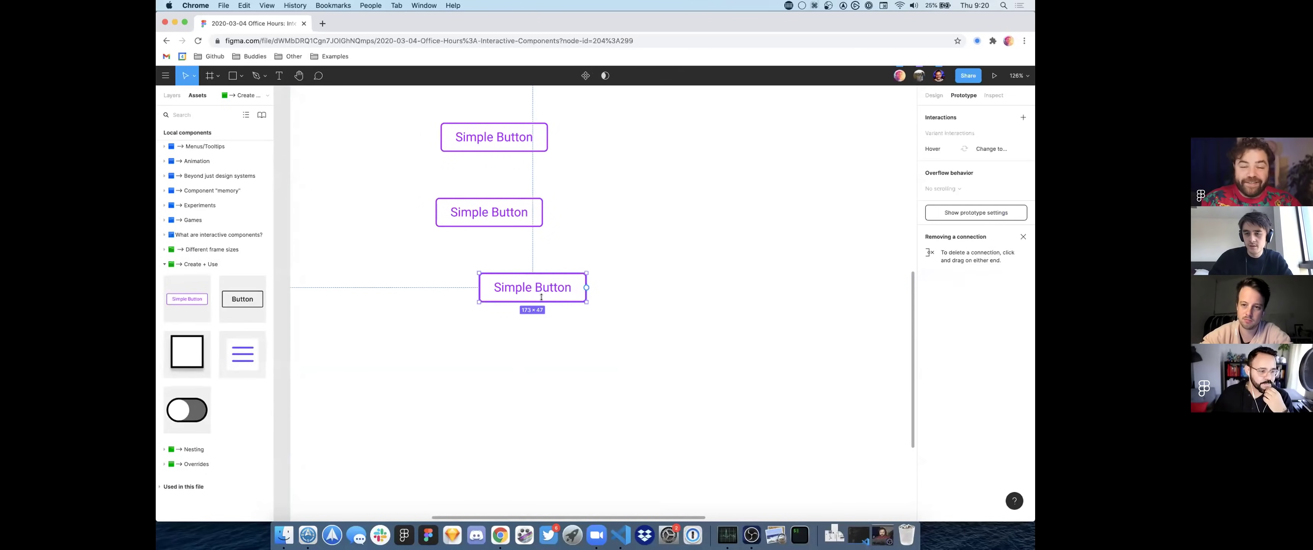
{"action": "scroll", "coordinate": [541, 296], "scroll_direction": "down", "scroll_amount": 5}
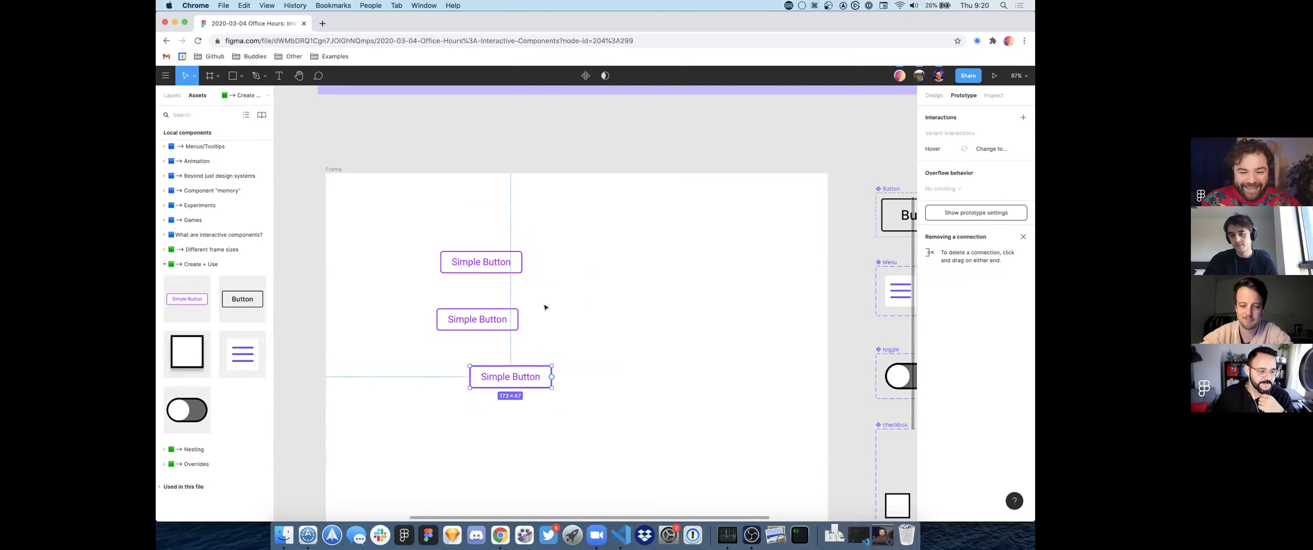
{"action": "key", "text": "super+z"}
{"action": "key", "text": "super+z"}
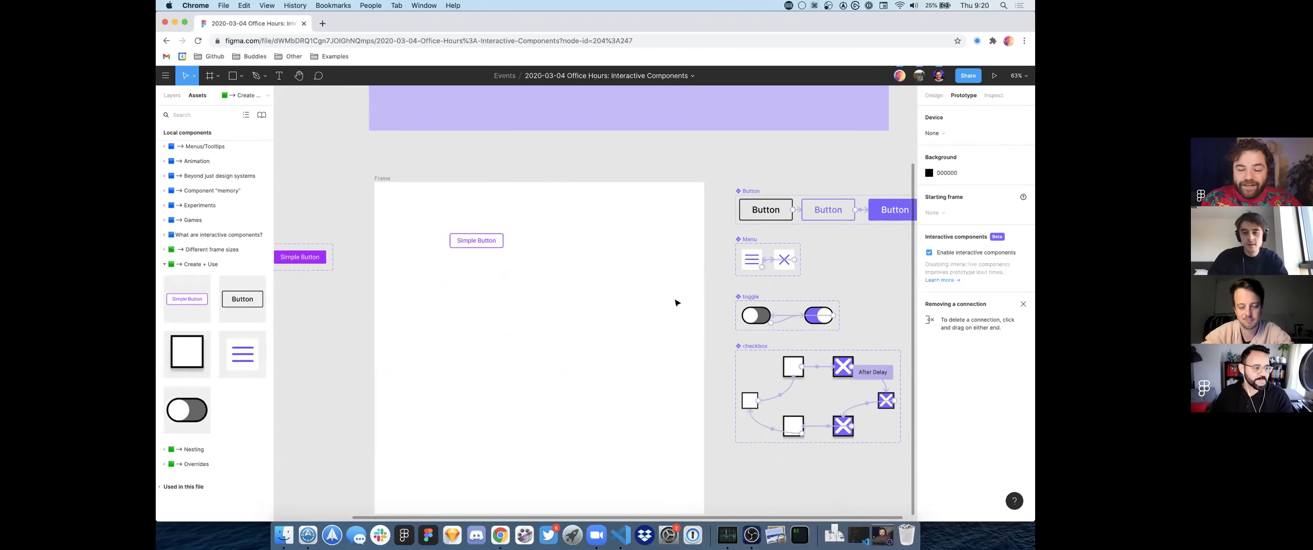
Step: Examine the prototype interactions between the off and on variants of the toggle component set
{"action": "scroll", "coordinate": [677, 296], "scroll_direction": "right", "scroll_amount": 5}
{"action": "scroll", "coordinate": [591, 295], "scroll_direction": "up", "scroll_amount": 5}
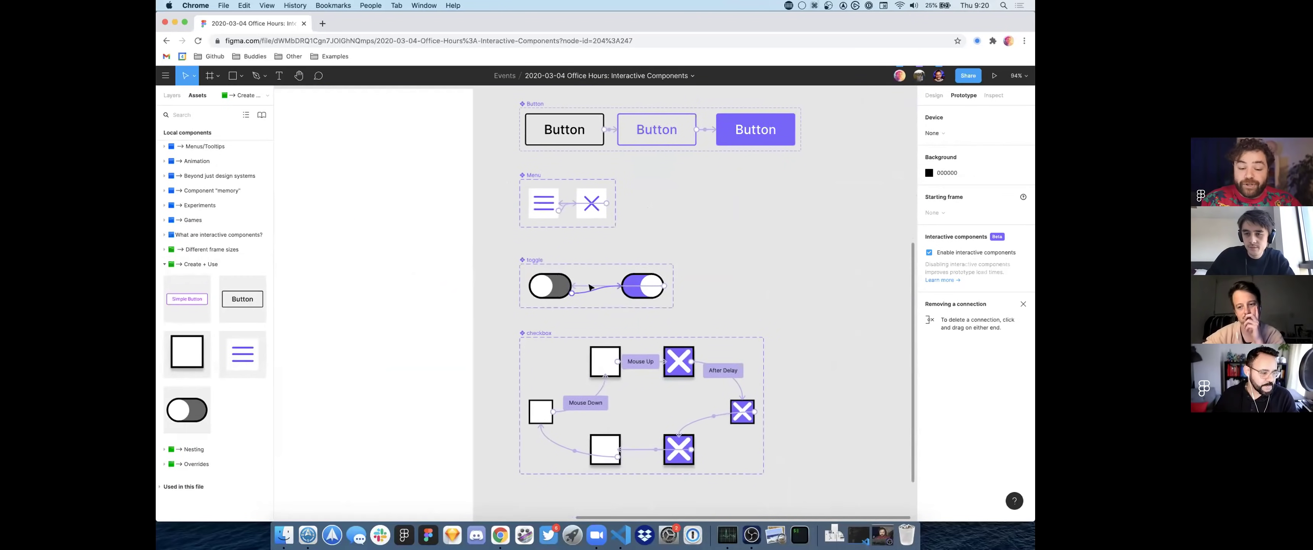
{"action": "scroll", "coordinate": [505, 275], "scroll_direction": "up", "scroll_amount": 5}
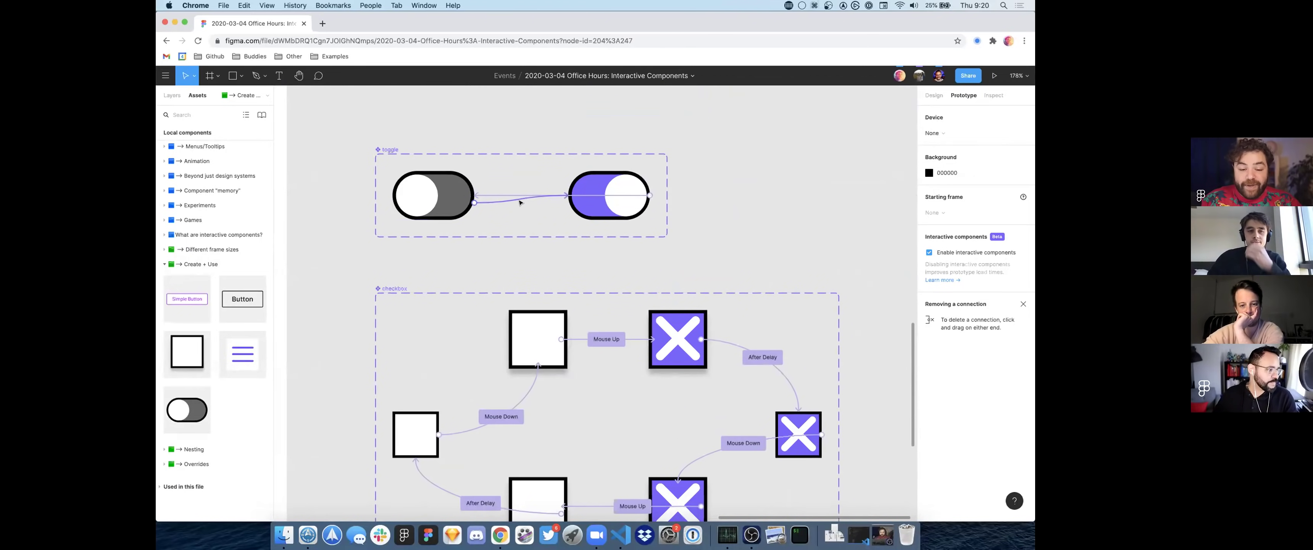
{"action": "left_click", "coordinate": [521, 202]}
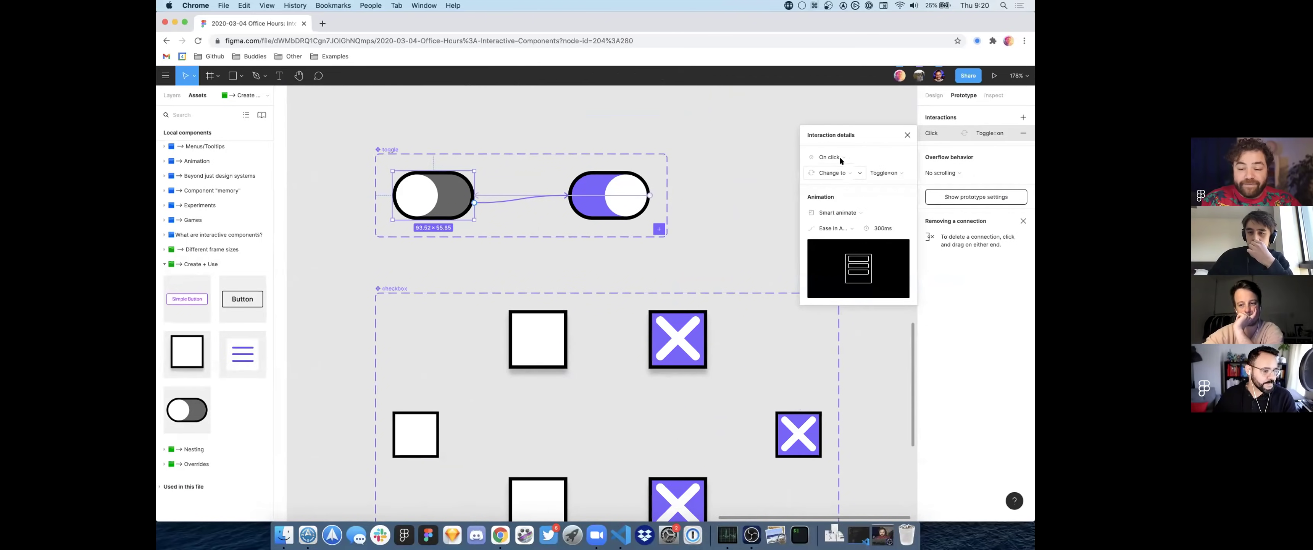
{"action": "left_click", "coordinate": [609, 196]}
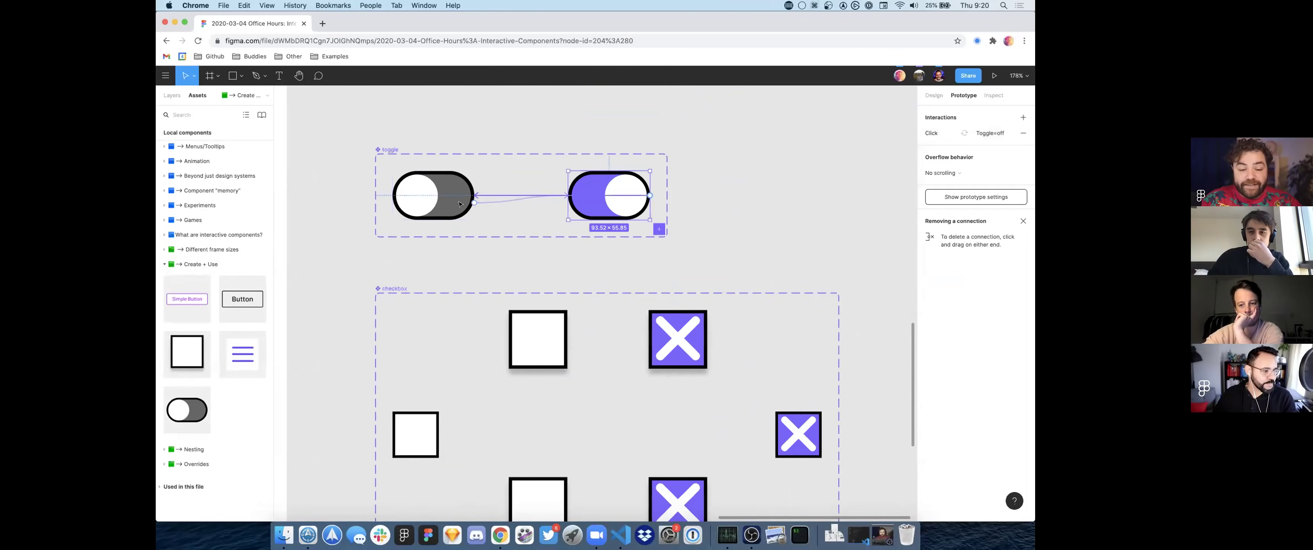
Step: Inspect the Mouse up interaction and its animation in the checkbox component set, and return to the page and layer list
{"action": "scroll", "coordinate": [531, 199], "scroll_direction": "down", "scroll_amount": 5}
{"action": "left_click", "coordinate": [525, 191]}
{"action": "scroll", "coordinate": [596, 270], "scroll_direction": "up", "scroll_amount": 2}
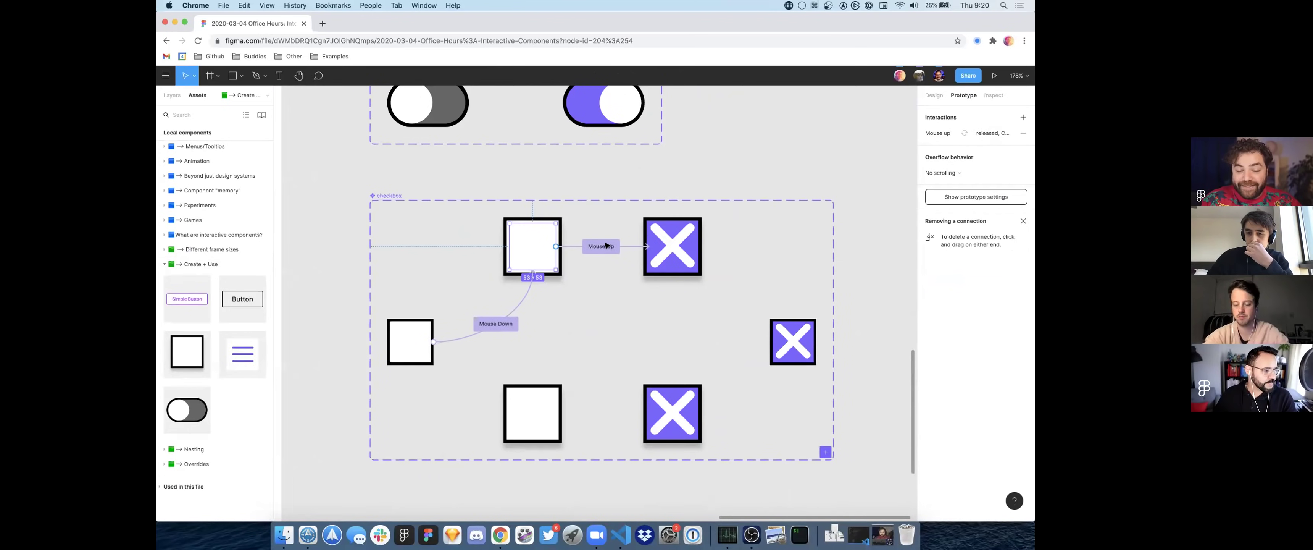
{"action": "left_click", "coordinate": [938, 133]}
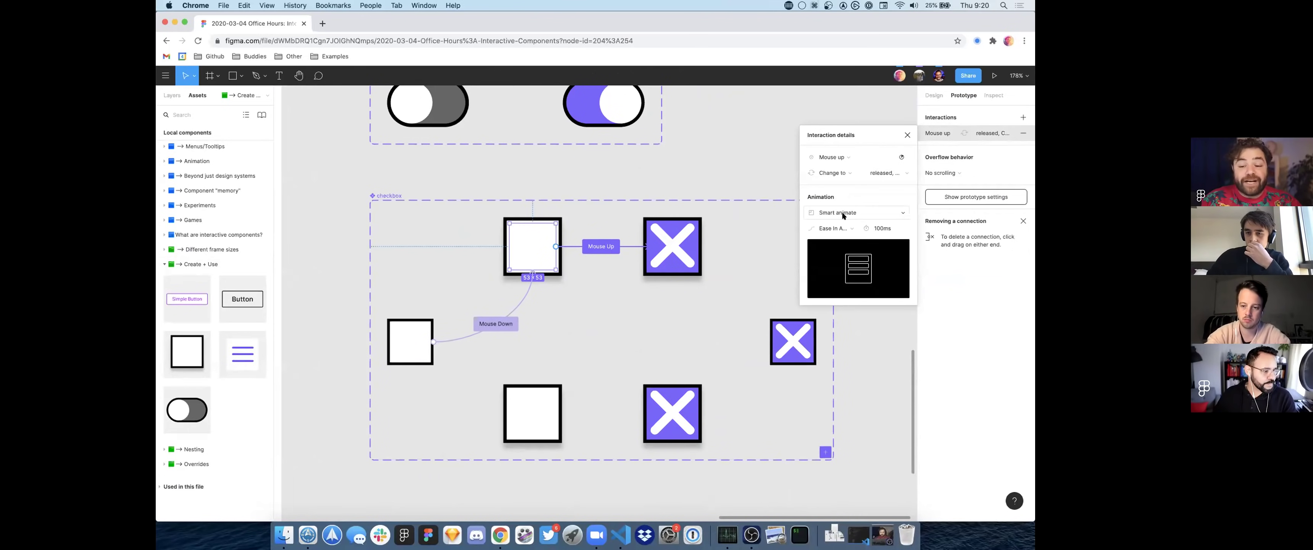
{"action": "scroll", "coordinate": [741, 245], "scroll_direction": "up", "scroll_amount": 1}
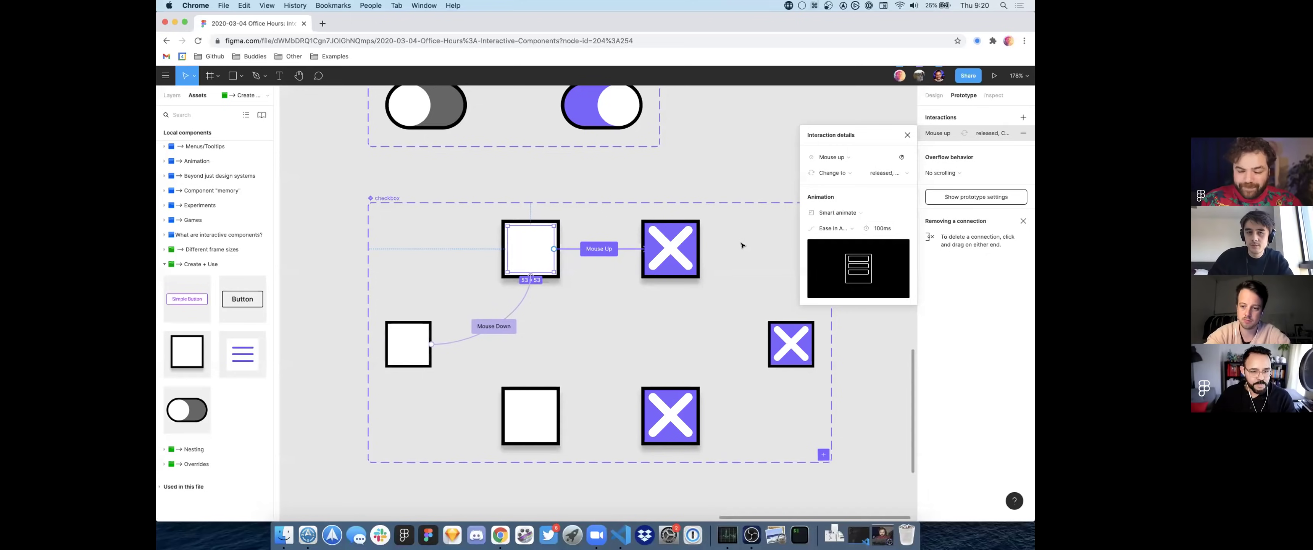
{"action": "left_click", "coordinate": [697, 292]}
{"action": "scroll", "coordinate": [727, 308], "scroll_direction": "down", "scroll_amount": 5}
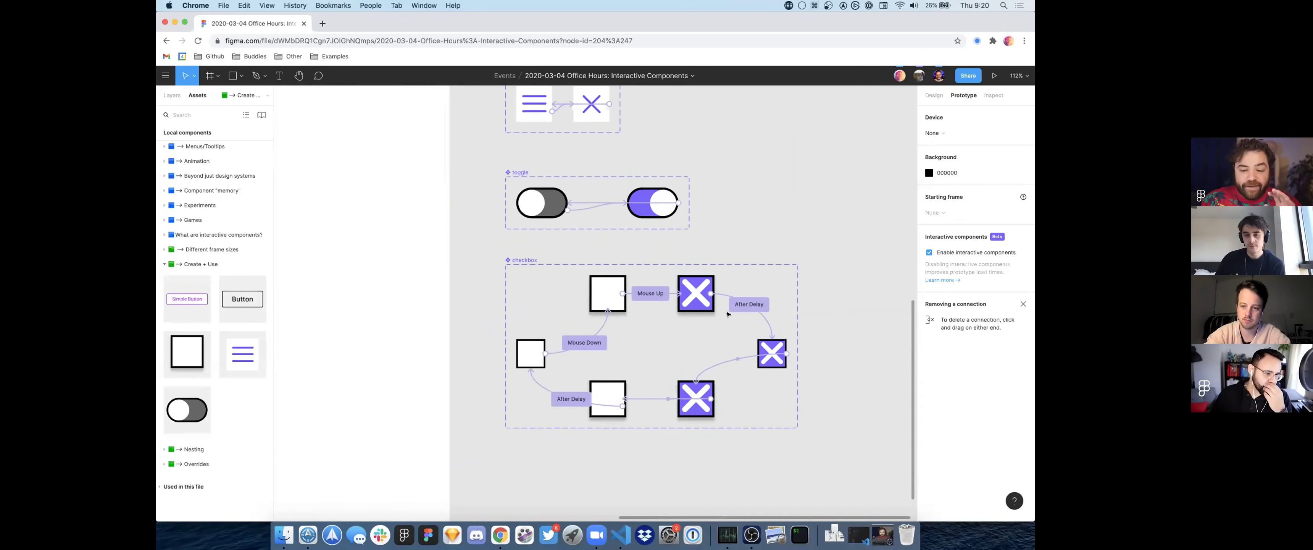
{"action": "scroll", "coordinate": [728, 314], "scroll_direction": "down", "scroll_amount": 2}
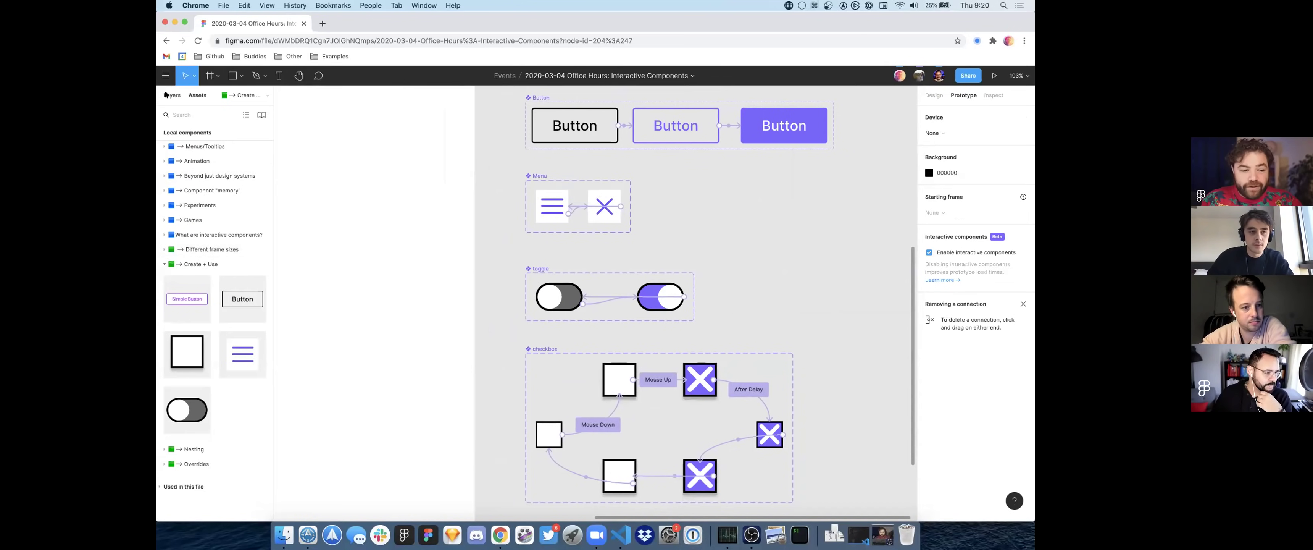
{"action": "key", "text": "alt+1"}
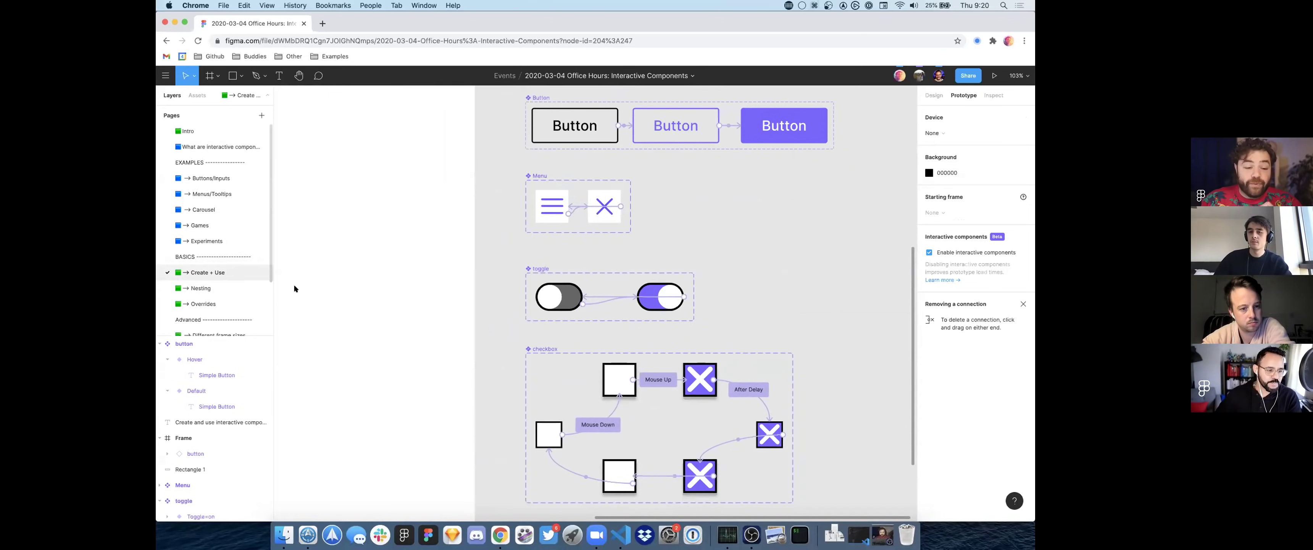
Step: Open the Nesting page and bring the Checkbox with label component set into close view
{"action": "left_click", "coordinate": [201, 288]}
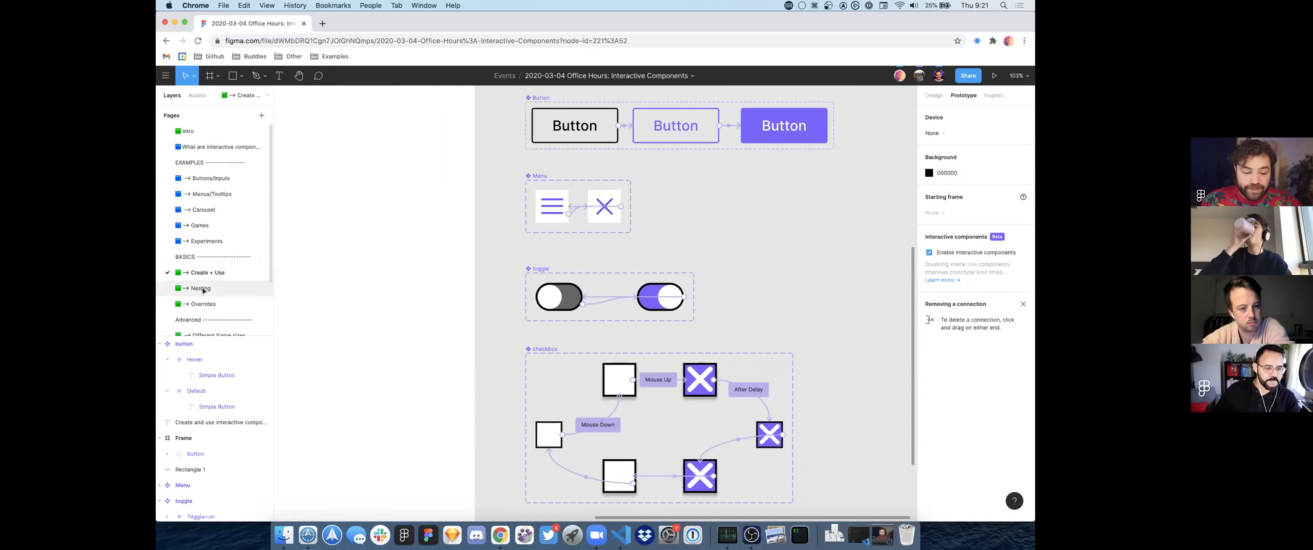
{"action": "scroll", "coordinate": [457, 292], "scroll_direction": "up", "scroll_amount": 5}
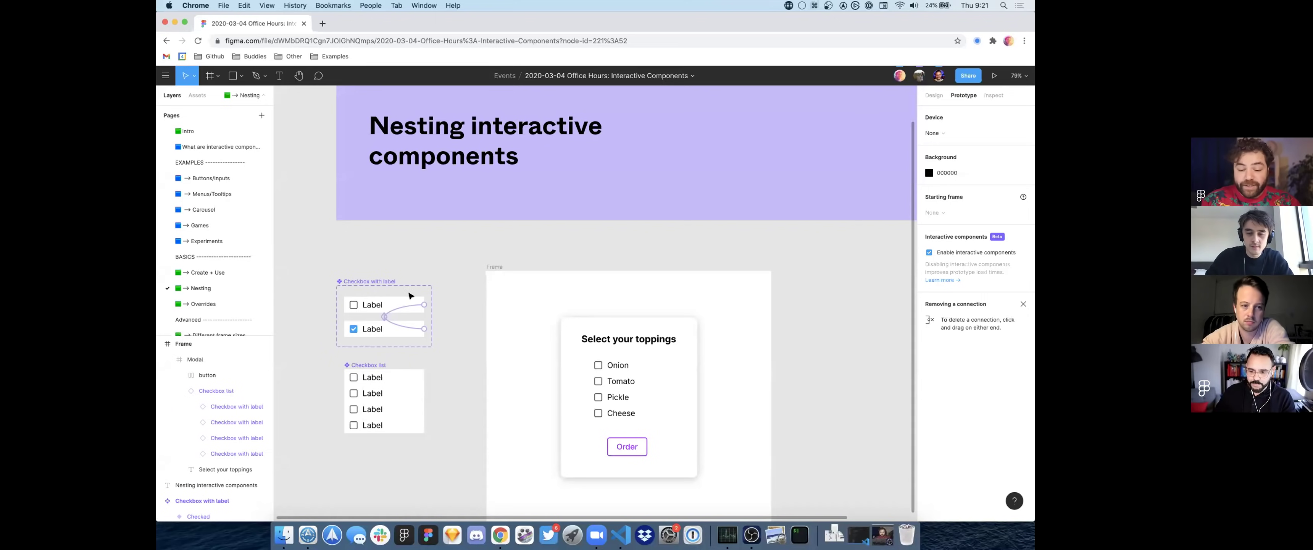
{"action": "scroll", "coordinate": [408, 306], "scroll_direction": "down", "scroll_amount": 2}
{"action": "scroll", "coordinate": [403, 313], "scroll_direction": "up", "scroll_amount": 5}
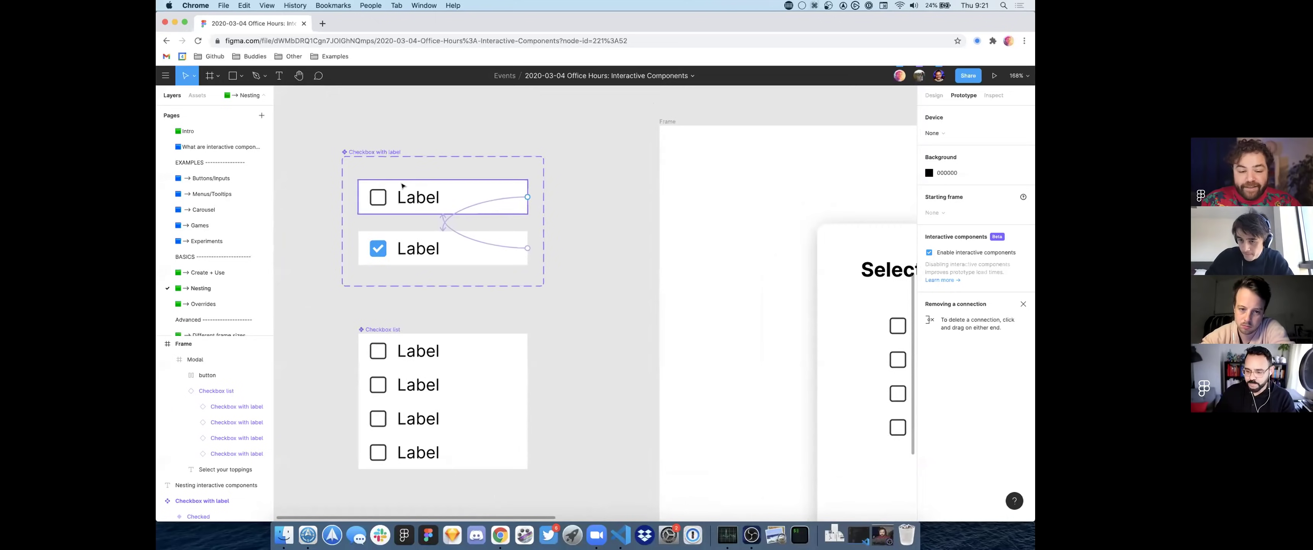
{"action": "scroll", "coordinate": [403, 275], "scroll_direction": "up", "scroll_amount": 3}
{"action": "scroll", "coordinate": [522, 286], "scroll_direction": "down", "scroll_amount": 3}
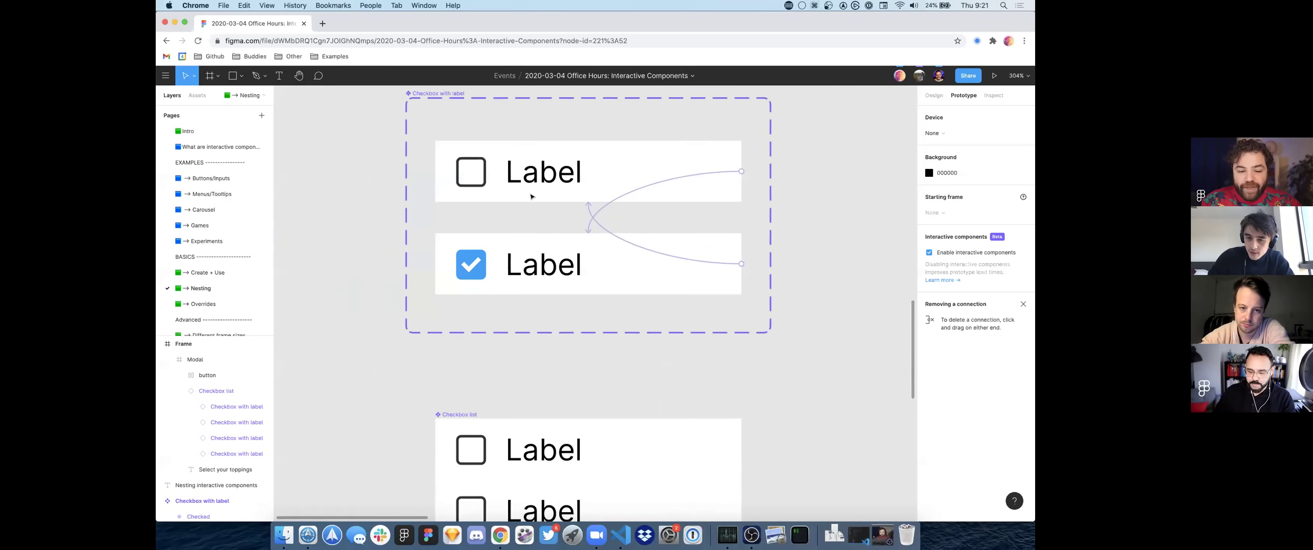
Step: Inspect the click interactions of the Unchecked and Checked variants in the Checkbox with label component set
{"action": "left_click", "coordinate": [530, 195]}
{"action": "scroll", "coordinate": [530, 201], "scroll_direction": "up", "scroll_amount": 3}
{"action": "scroll", "coordinate": [530, 201], "scroll_direction": "down", "scroll_amount": 1}
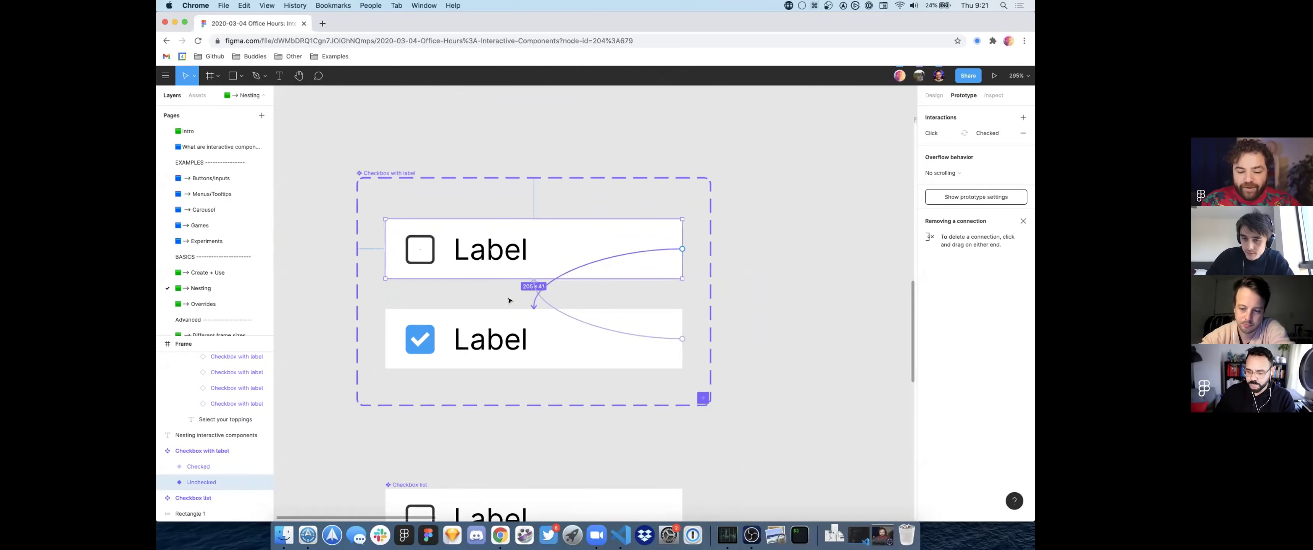
{"action": "left_click", "coordinate": [568, 292]}
{"action": "left_click", "coordinate": [546, 281]}
{"action": "left_click", "coordinate": [543, 281]}
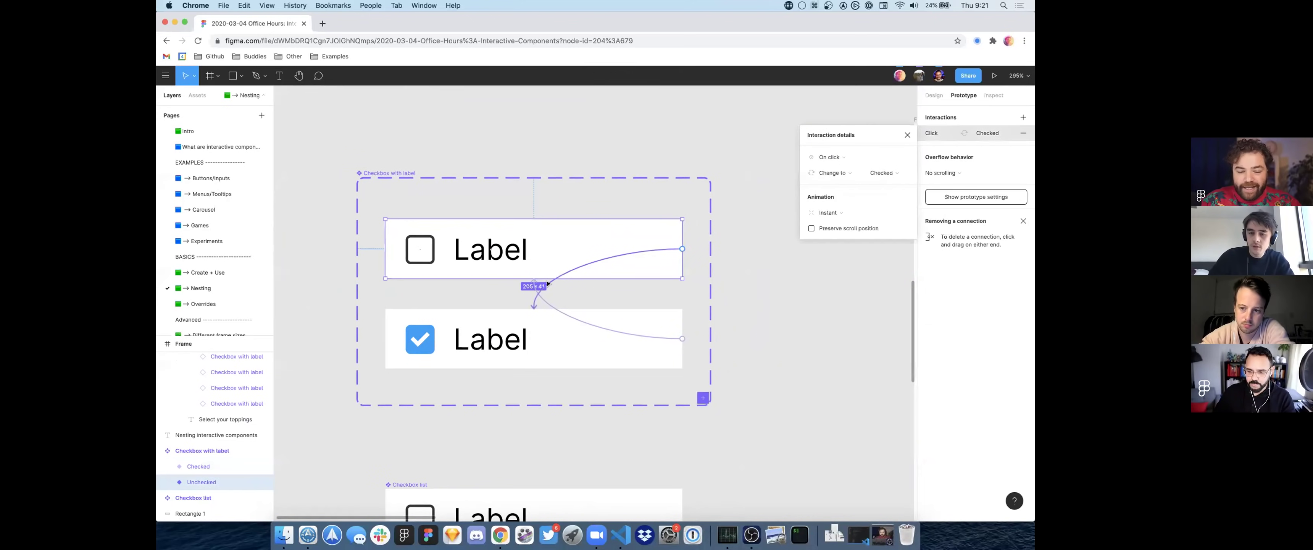
{"action": "left_click", "coordinate": [558, 352]}
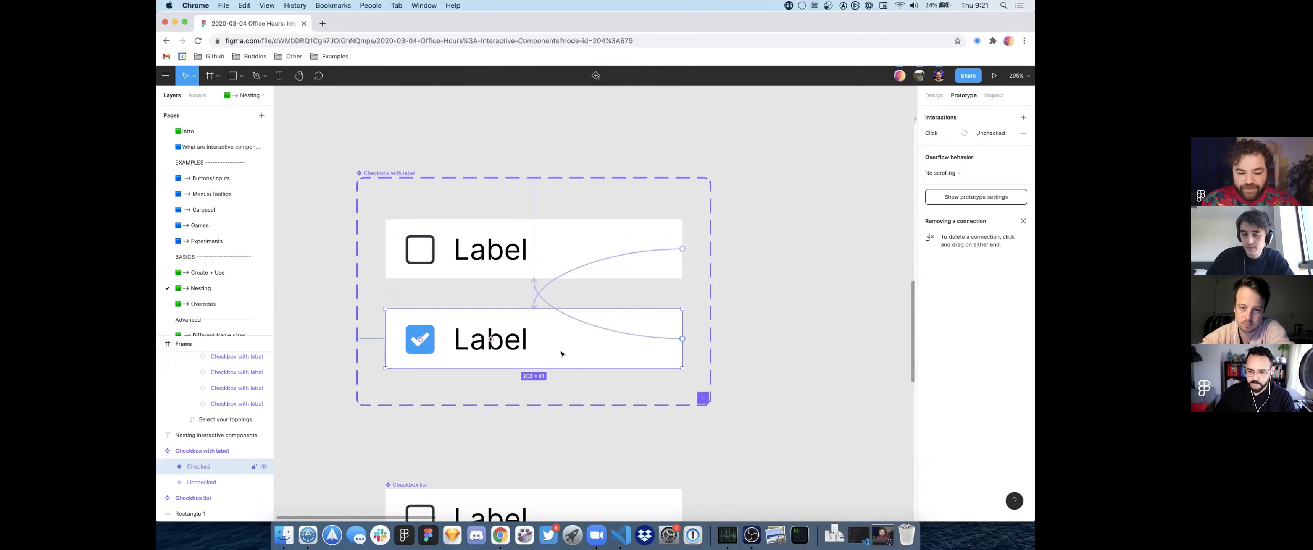
{"action": "left_click", "coordinate": [584, 322]}
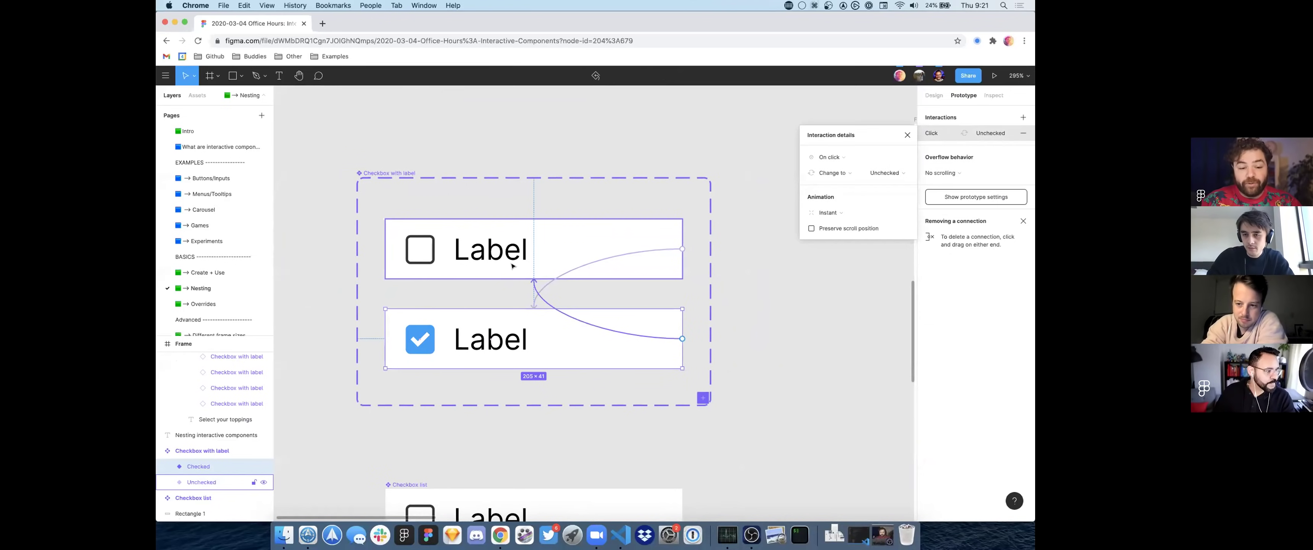
Step: Examine the Checkbox list component and the interactions inherited by its nested Checkbox with label instances
{"action": "scroll", "coordinate": [512, 271], "scroll_direction": "down", "scroll_amount": 5}
{"action": "scroll", "coordinate": [512, 382], "scroll_direction": "down", "scroll_amount": 5}
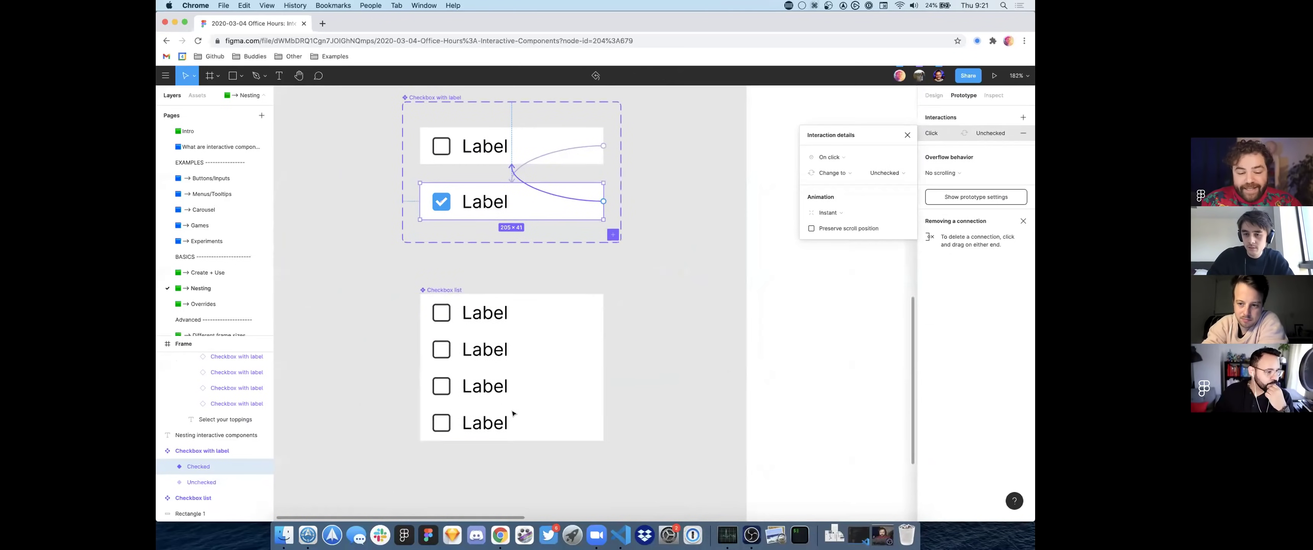
{"action": "scroll", "coordinate": [504, 398], "scroll_direction": "up", "scroll_amount": 6}
{"action": "left_click", "coordinate": [428, 283]}
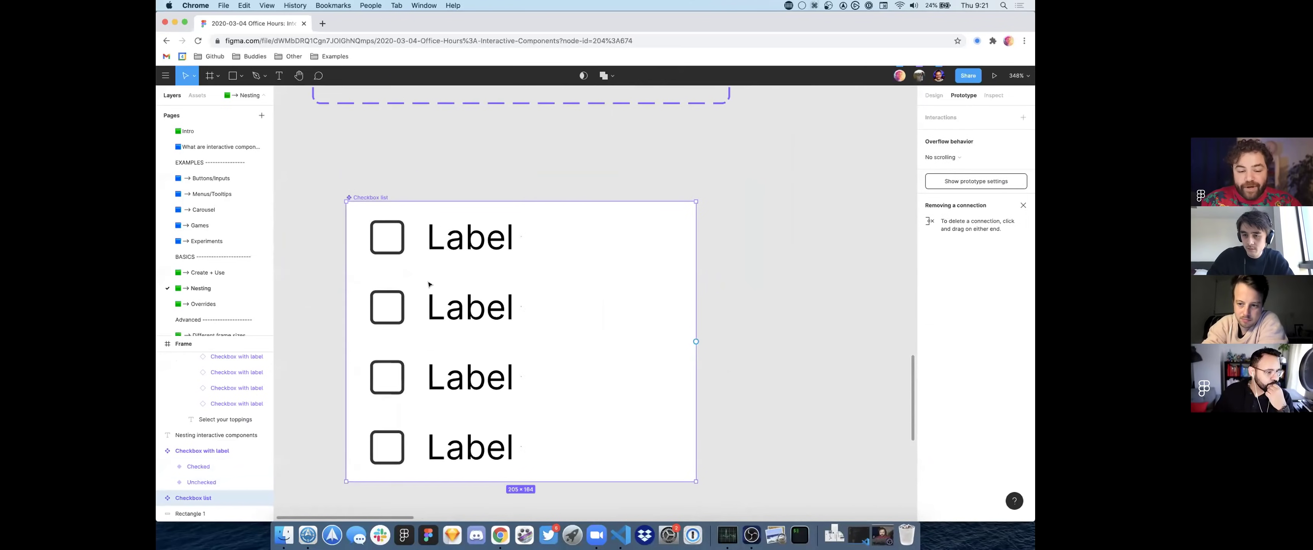
{"action": "left_click", "coordinate": [465, 229]}
{"action": "left_click", "coordinate": [466, 305]}
{"action": "left_click", "coordinate": [469, 377]}
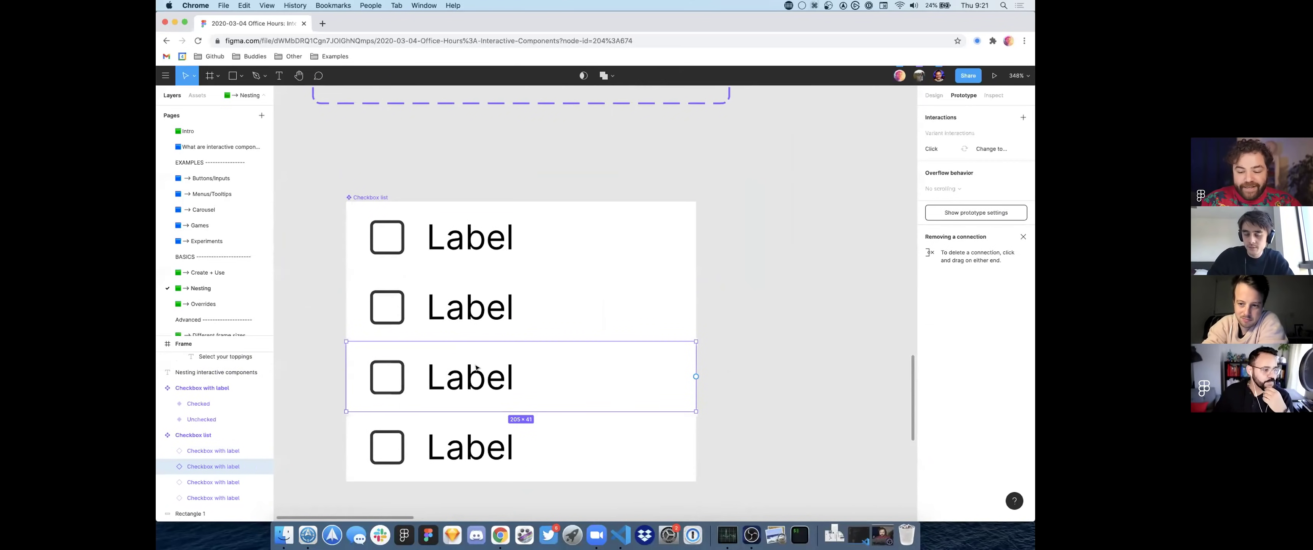
{"action": "left_click", "coordinate": [477, 306]}
{"action": "left_click", "coordinate": [480, 258]}
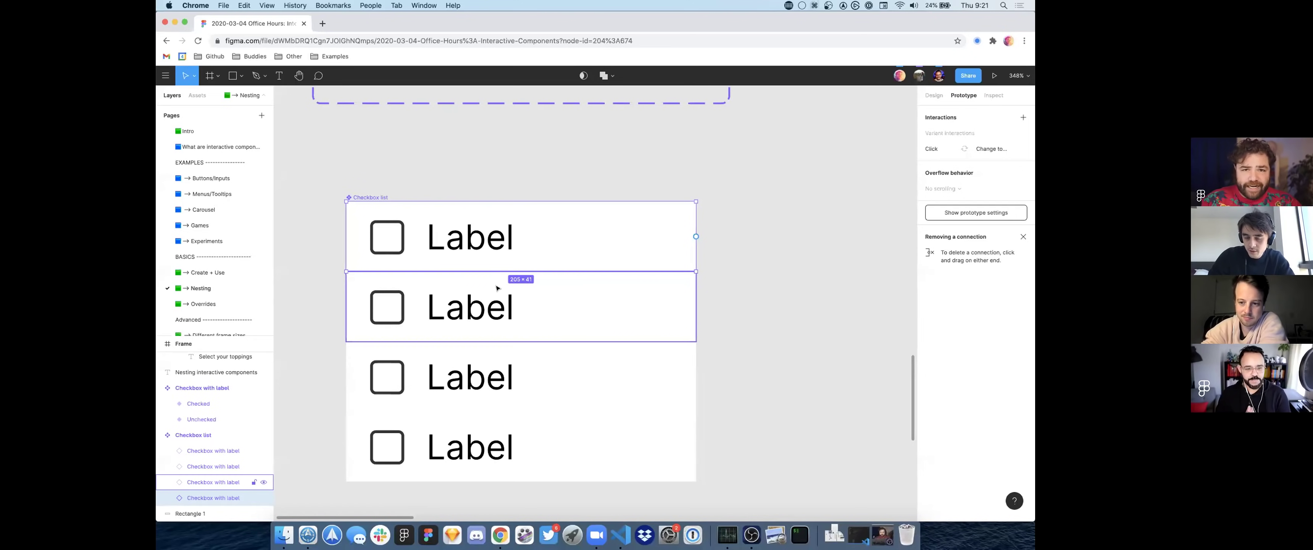
Step: Examine the Select your toppings modal and the inherited interaction of its nested Tomato checkbox
{"action": "scroll", "coordinate": [497, 290], "scroll_direction": "down", "scroll_amount": 5}
{"action": "scroll", "coordinate": [497, 290], "scroll_direction": "right", "scroll_amount": 5}
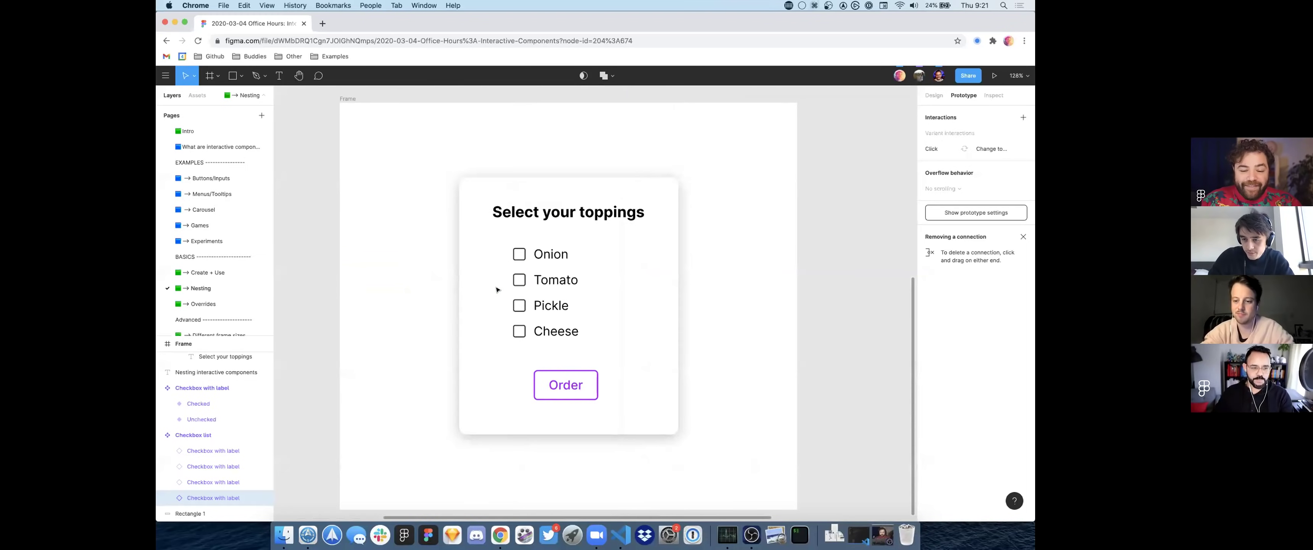
{"action": "scroll", "coordinate": [496, 290], "scroll_direction": "left", "scroll_amount": 3}
{"action": "left_click", "coordinate": [423, 337]}
{"action": "left_click_drag", "start_coordinate": [423, 337], "coordinate": [377, 327]}
{"action": "key", "text": "ctrl+z"}
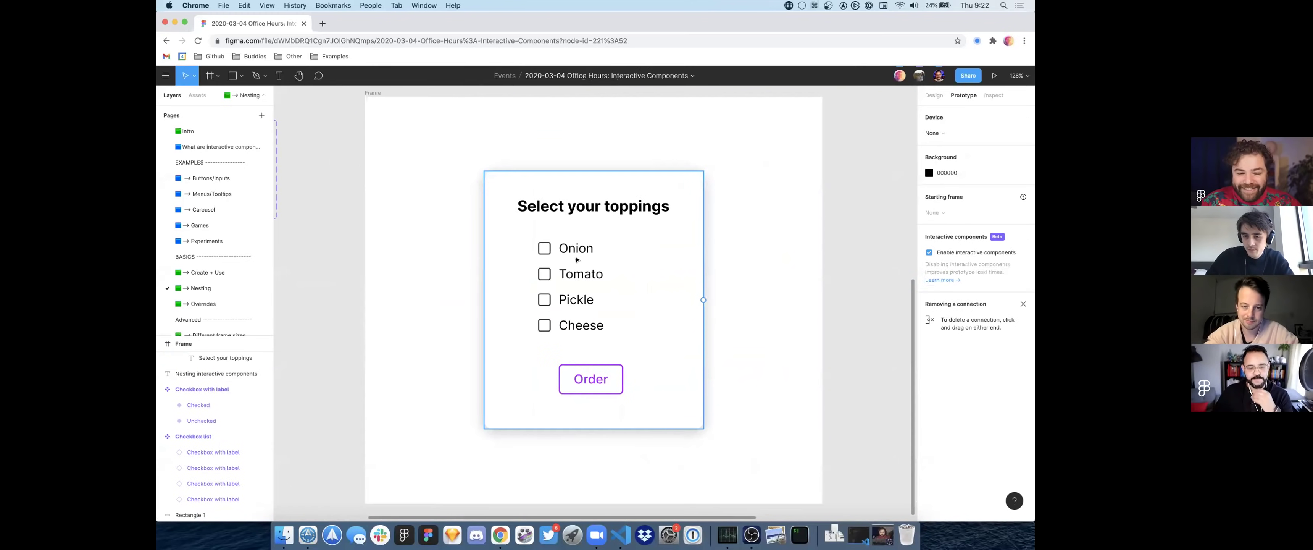
{"action": "double_click", "coordinate": [574, 279]}
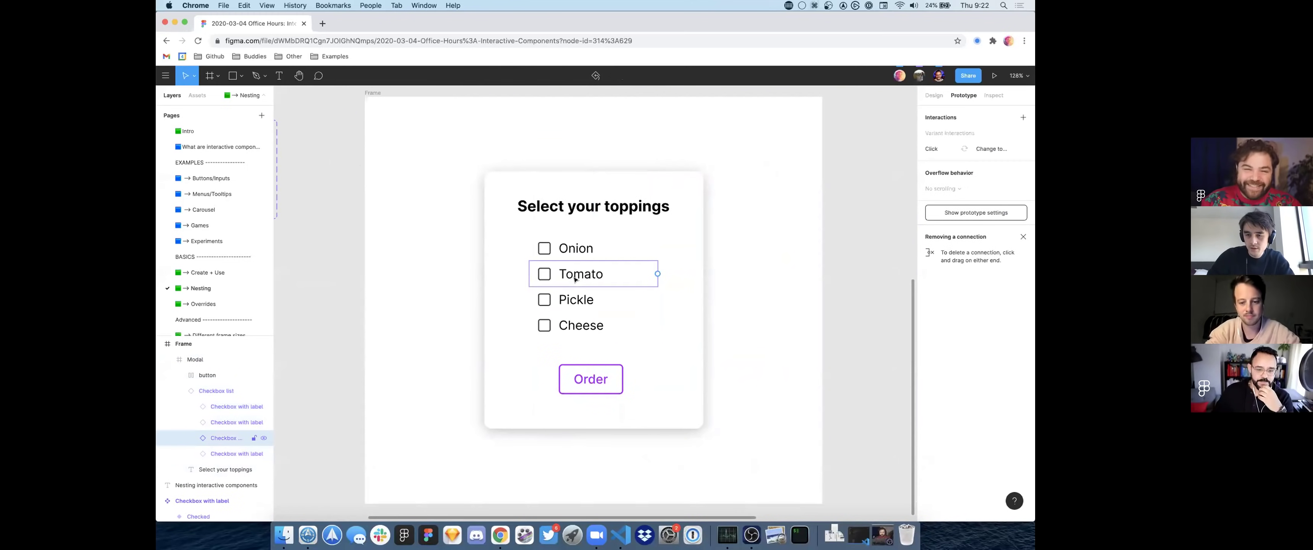
{"action": "left_click", "coordinate": [405, 279]}
Step: Preview the Select your toppings frame as a prototype, check Pickle and Cheese, and return to the design file
{"action": "scroll", "coordinate": [405, 279], "scroll_direction": "down", "scroll_amount": 5}
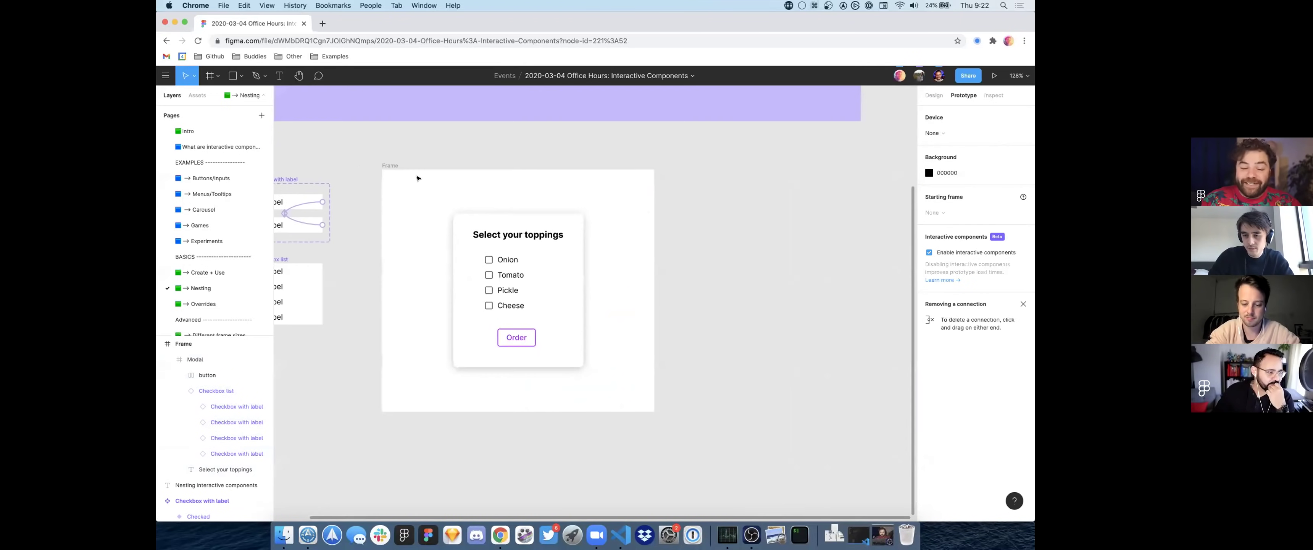
{"action": "left_click", "coordinate": [390, 164]}
{"action": "left_click", "coordinate": [991, 75]}
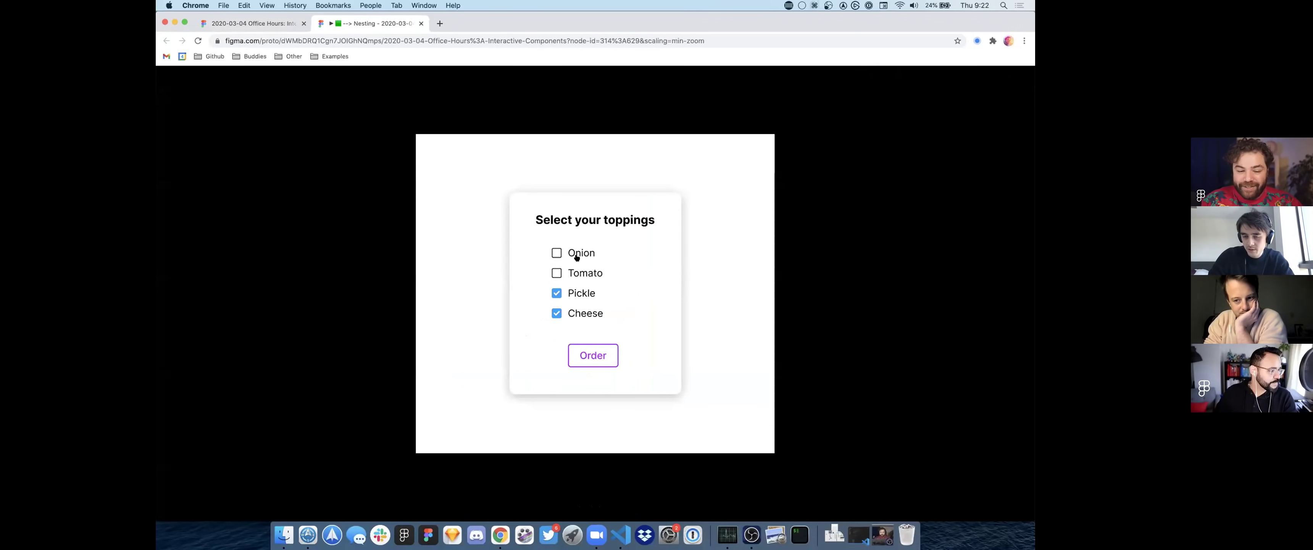
{"action": "left_click", "coordinate": [254, 27]}
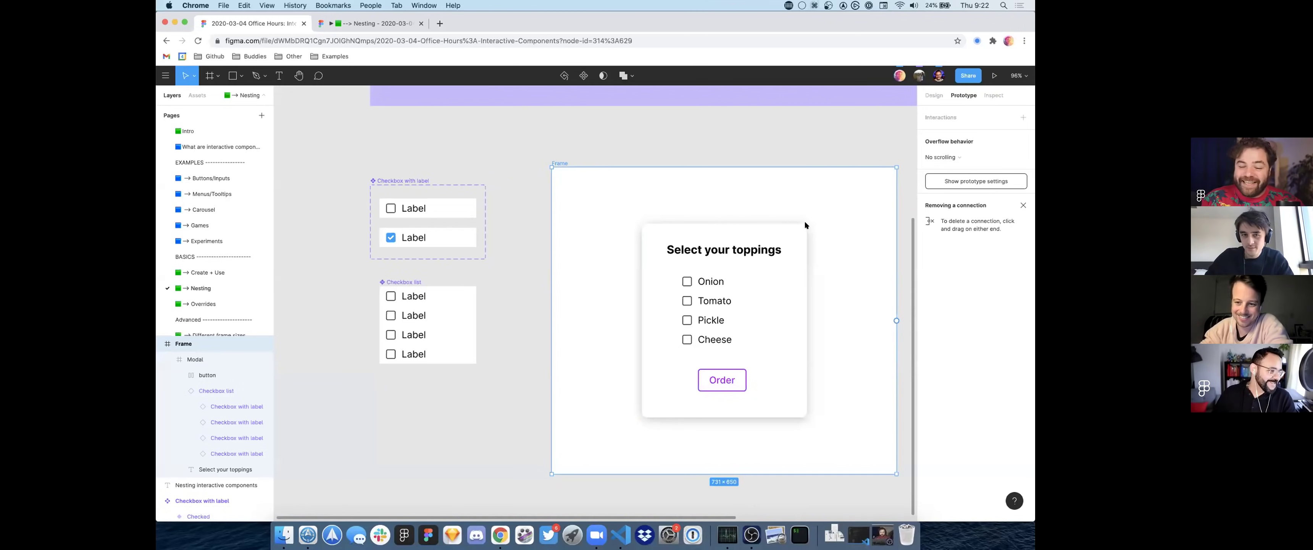
{"action": "scroll", "coordinate": [784, 204], "scroll_direction": "right", "scroll_amount": 1}
{"action": "scroll", "coordinate": [785, 204], "scroll_direction": "down", "scroll_amount": 1}
{"action": "left_click", "coordinate": [695, 132]}
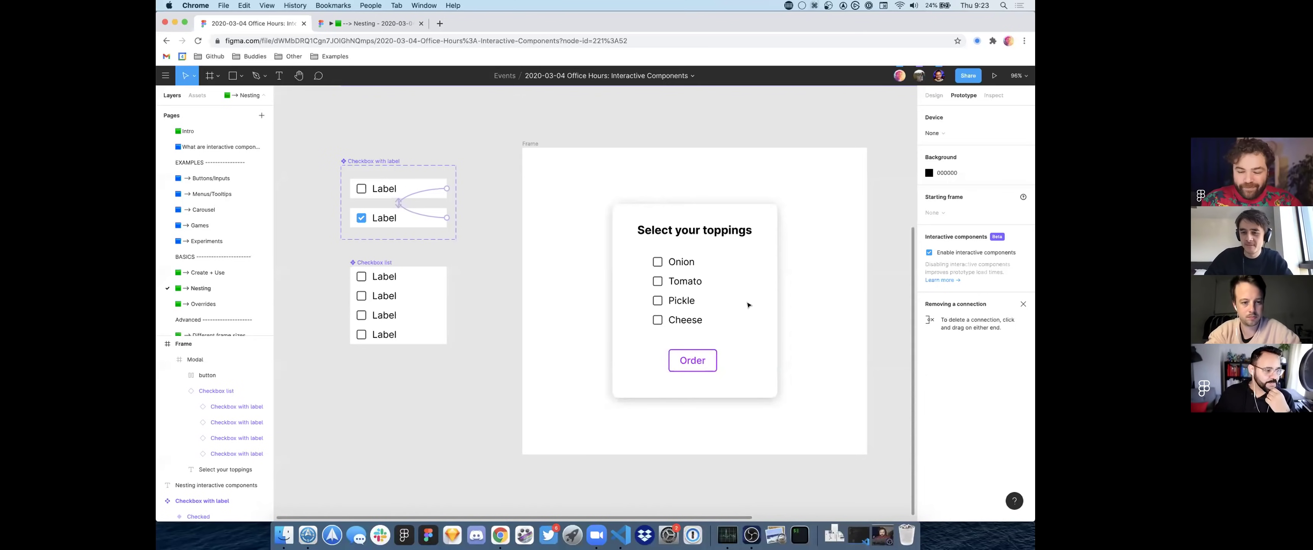
{"action": "scroll", "coordinate": [654, 423], "scroll_direction": "right", "scroll_amount": 2}
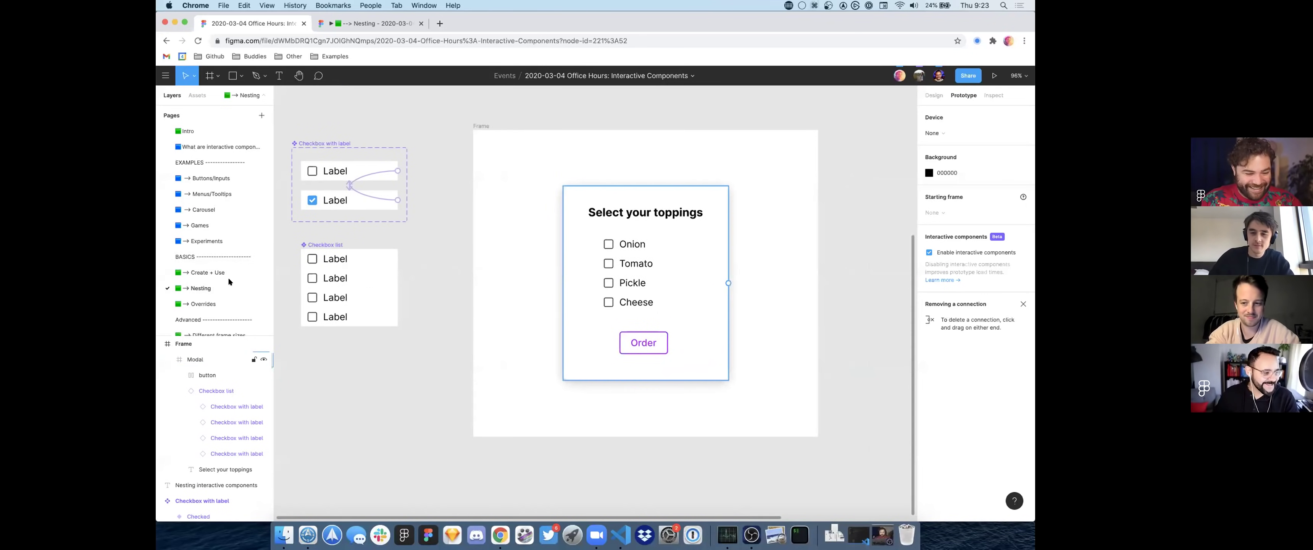
Step: Open the Overrides page, bring its button component set into view and clear the selection
{"action": "scroll", "coordinate": [219, 283], "scroll_direction": "down", "scroll_amount": 1}
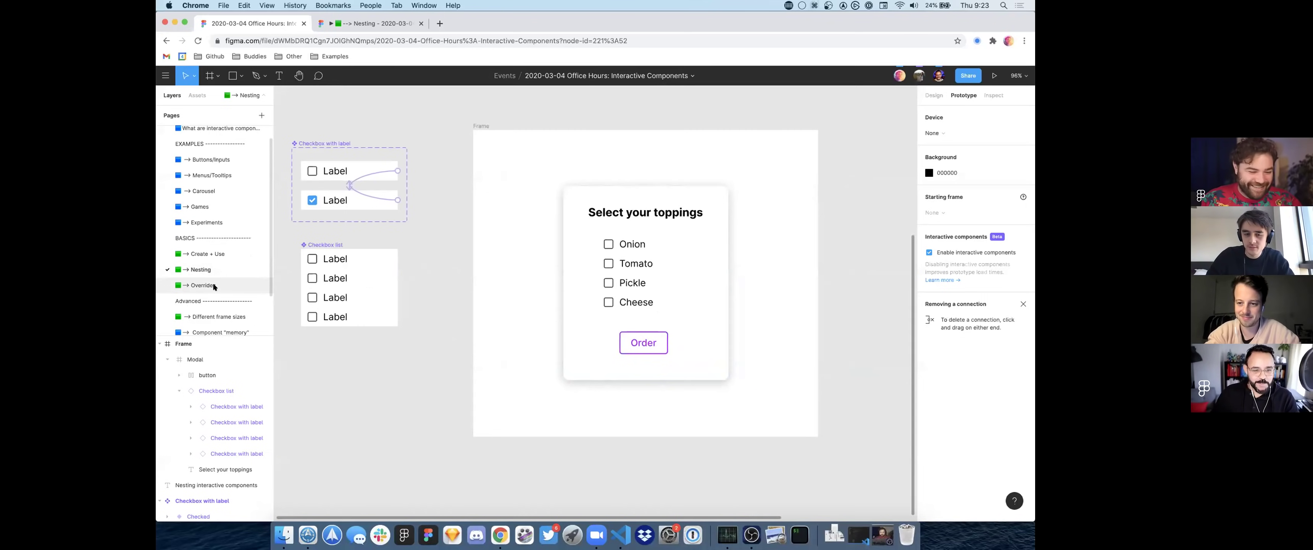
{"action": "left_click", "coordinate": [213, 284]}
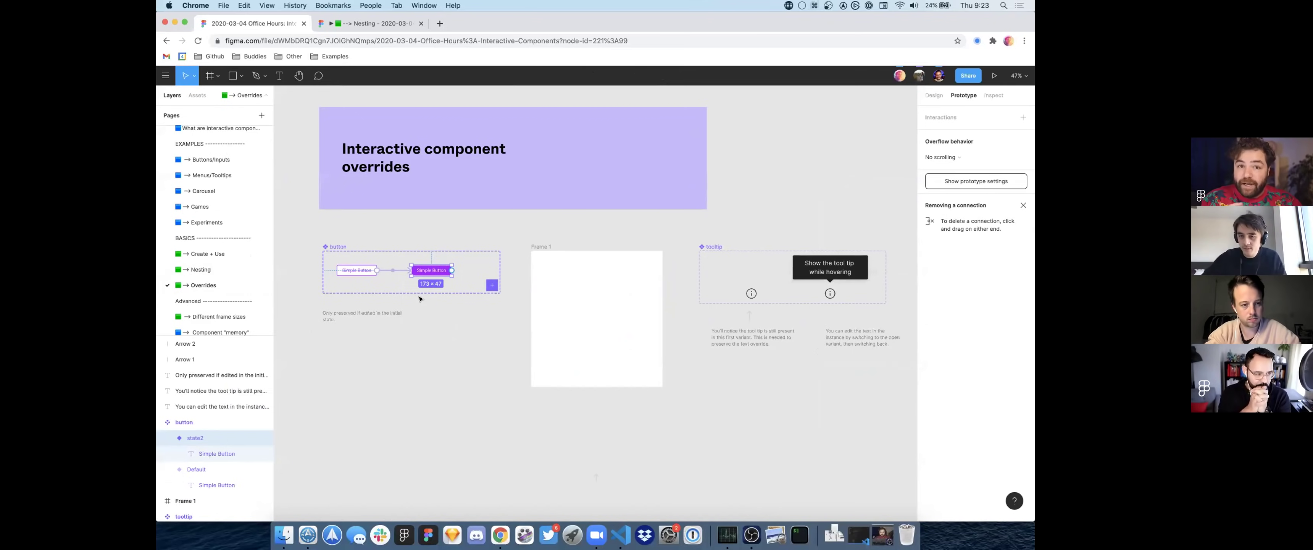
{"action": "scroll", "coordinate": [419, 298], "scroll_direction": "up", "scroll_amount": 5}
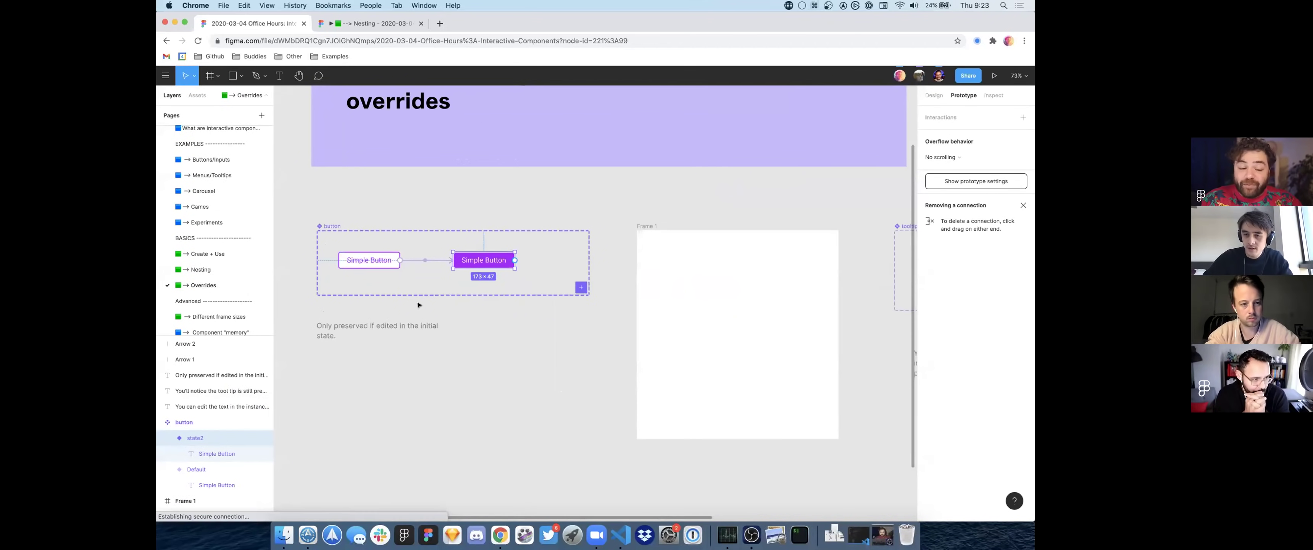
{"action": "left_click", "coordinate": [417, 305]}
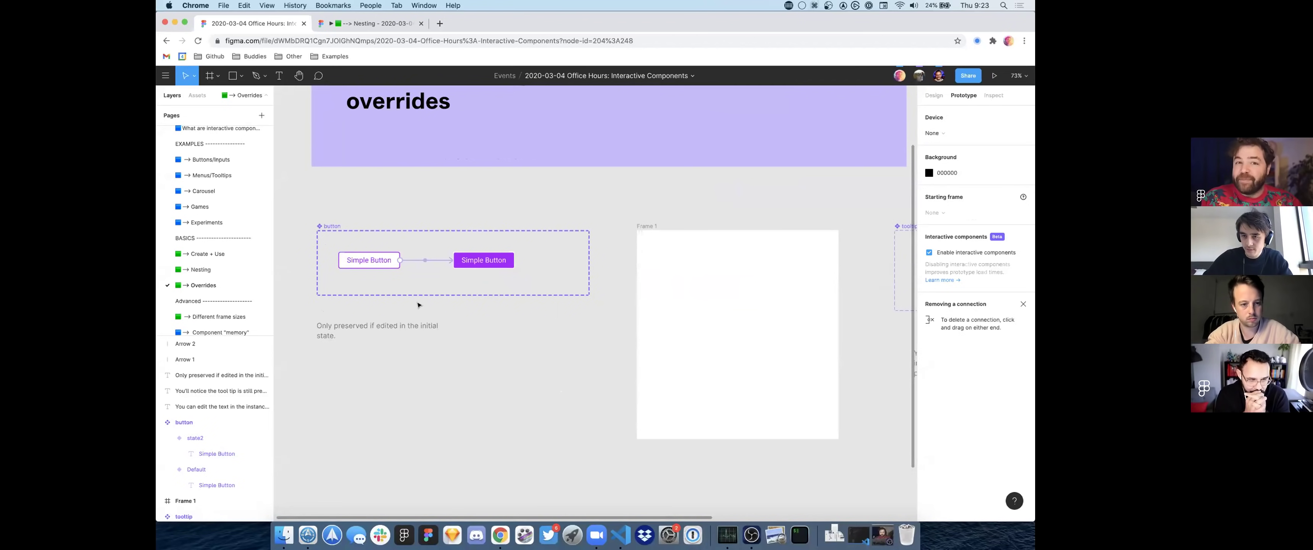
Step: Place an instance of the Default Simple Button variant inside Frame 1
{"action": "left_click", "coordinate": [365, 259]}
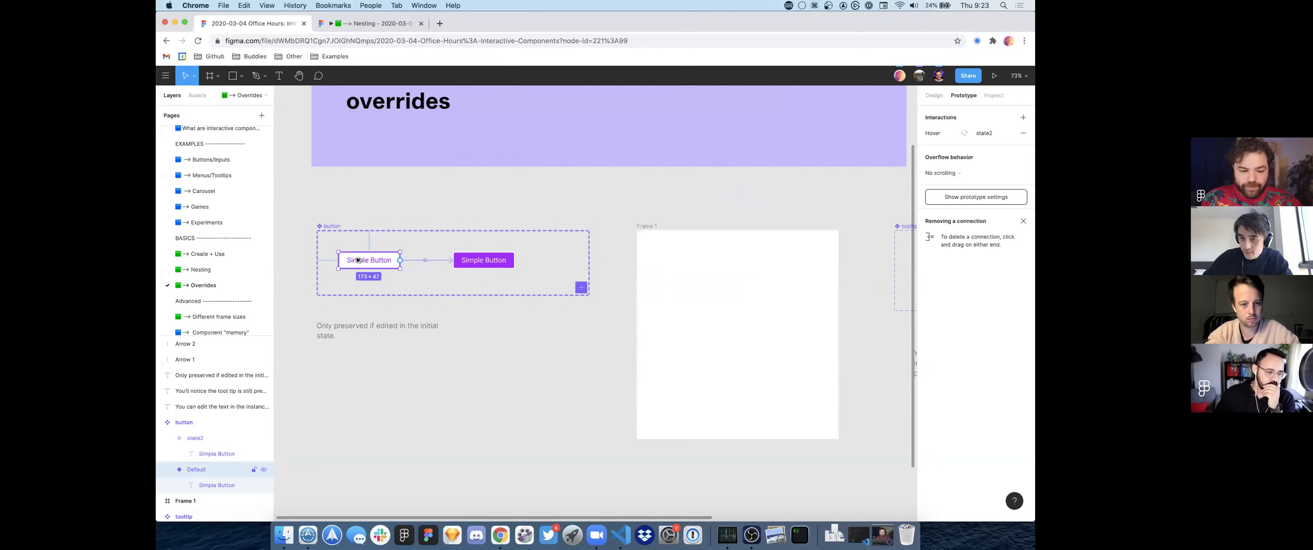
{"action": "left_click_drag", "start_coordinate": [356, 260], "coordinate": [727, 306]}
{"action": "scroll", "coordinate": [727, 306], "scroll_direction": "up", "scroll_amount": 3}
{"action": "scroll", "coordinate": [728, 306], "scroll_direction": "right", "scroll_amount": 5}
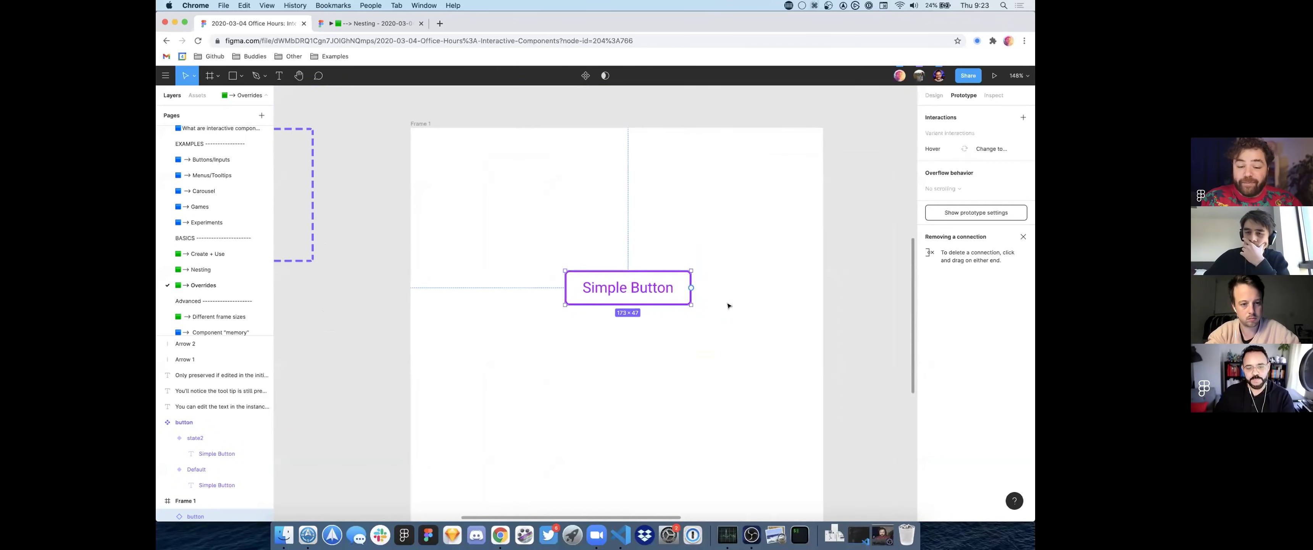
{"action": "scroll", "coordinate": [679, 340], "scroll_direction": "up", "scroll_amount": 3}
{"action": "scroll", "coordinate": [680, 340], "scroll_direction": "down", "scroll_amount": 2}
Step: Override the button instance's label in Frame 1 with "Show me some kittens!"
{"action": "double_click", "coordinate": [595, 289]}
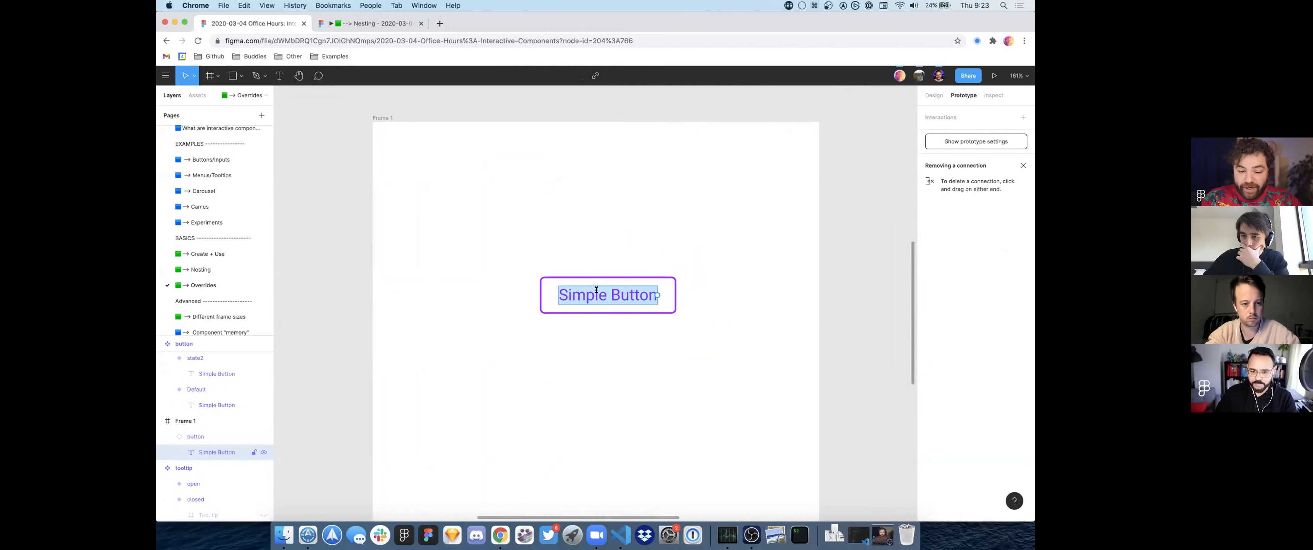
{"action": "type", "text": "Show me some kittens!"}
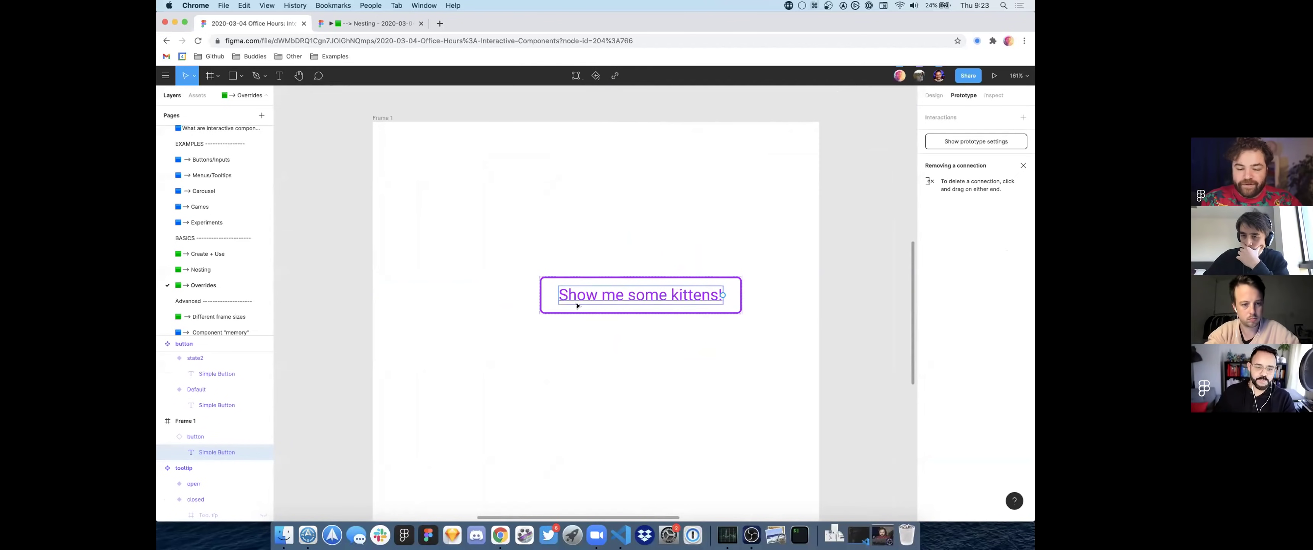
{"action": "key", "text": "Escape"}
Step: Preview Frame 1 with its overridden button as a prototype and return to the design file
{"action": "left_click", "coordinate": [866, 141]}
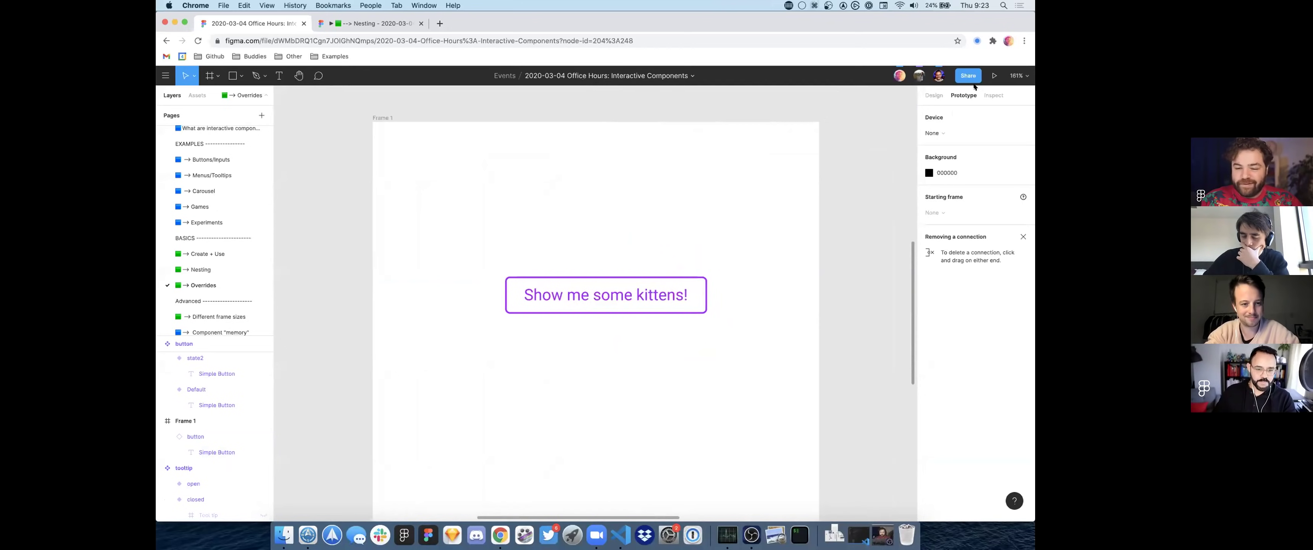
{"action": "left_click", "coordinate": [991, 72]}
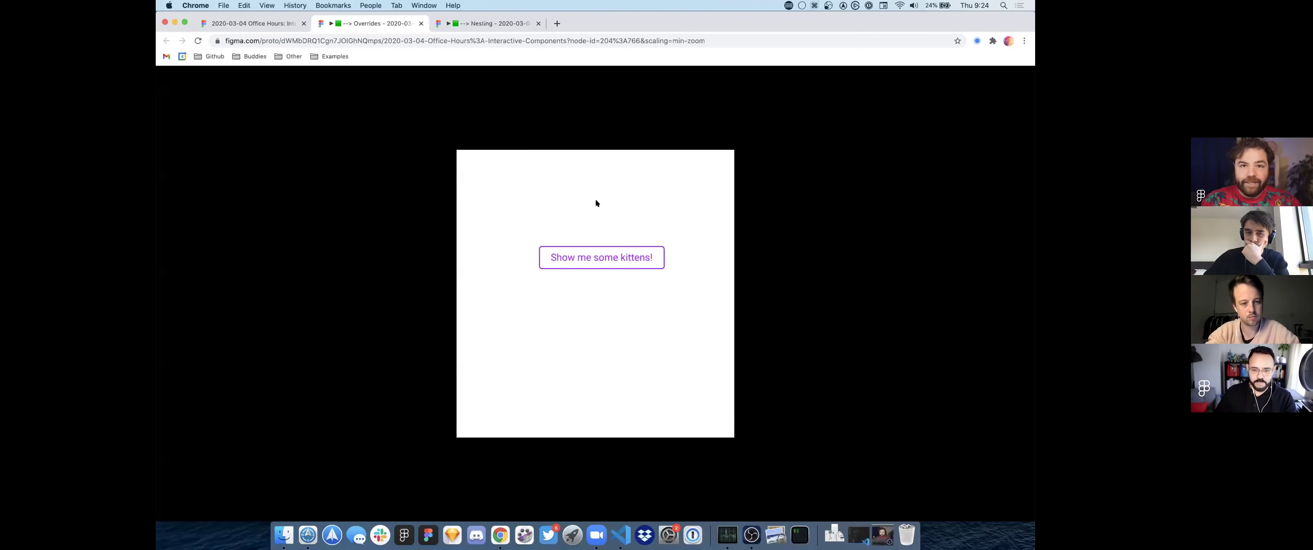
{"action": "left_click", "coordinate": [224, 23]}
Step: Show the button instance's design properties and switch its state to state2 and back to Default
{"action": "key", "text": "alt+8"}
{"action": "left_click", "coordinate": [975, 243]}
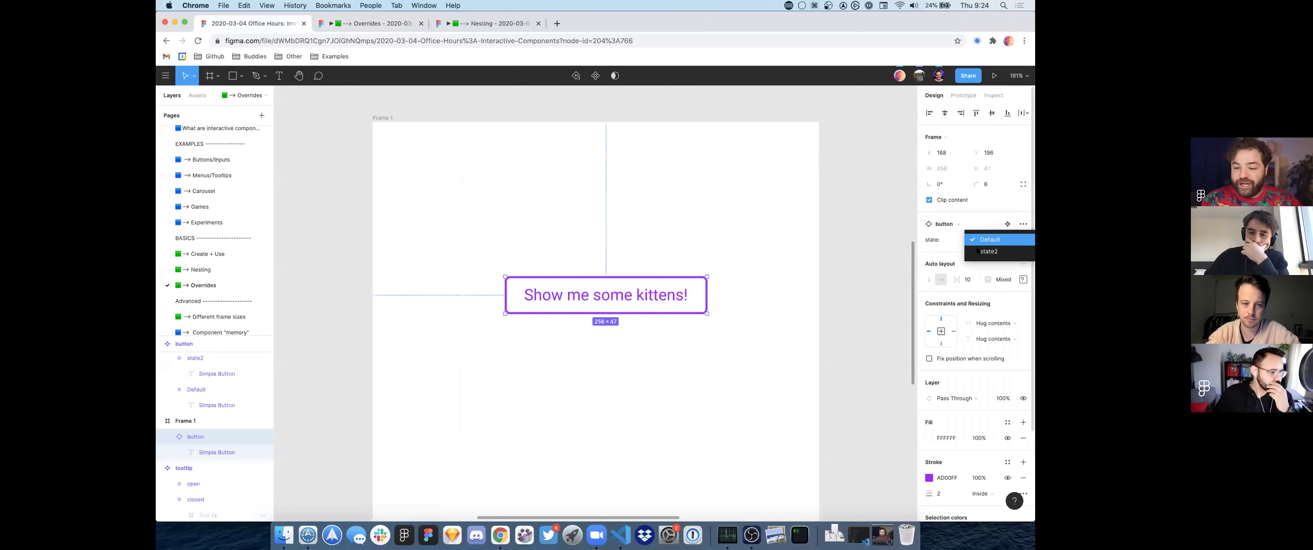
{"action": "left_click", "coordinate": [981, 251]}
{"action": "left_click", "coordinate": [978, 237]}
{"action": "left_click", "coordinate": [977, 232]}
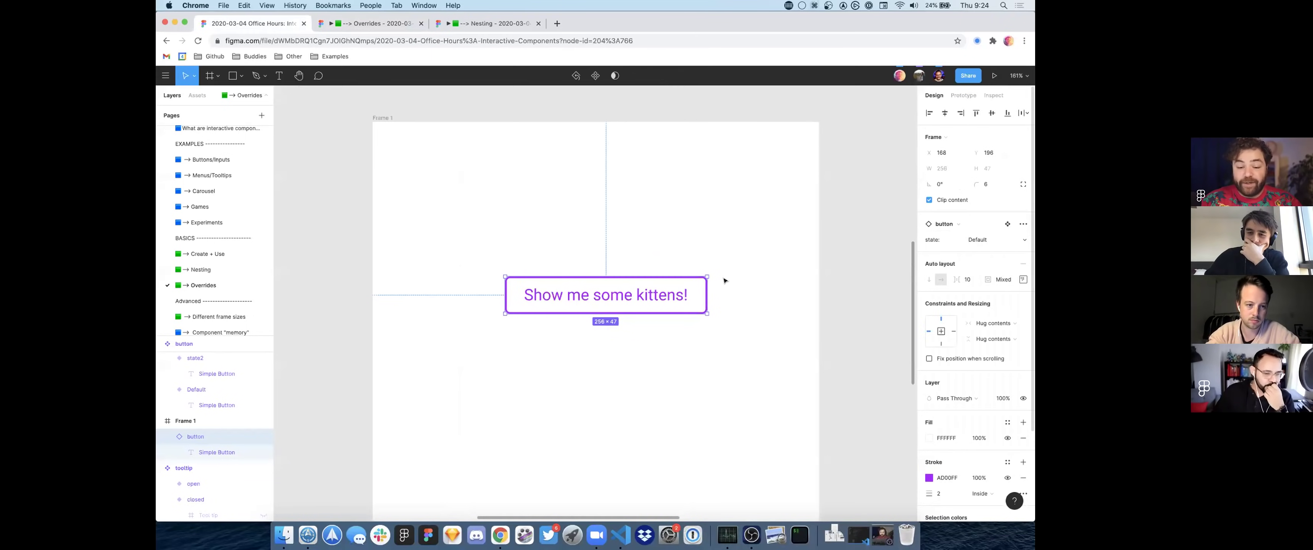
Step: Revisit the Overrides prototype preview, and return to the design file to view the button component set beside Frame 1
{"action": "left_click", "coordinate": [343, 27]}
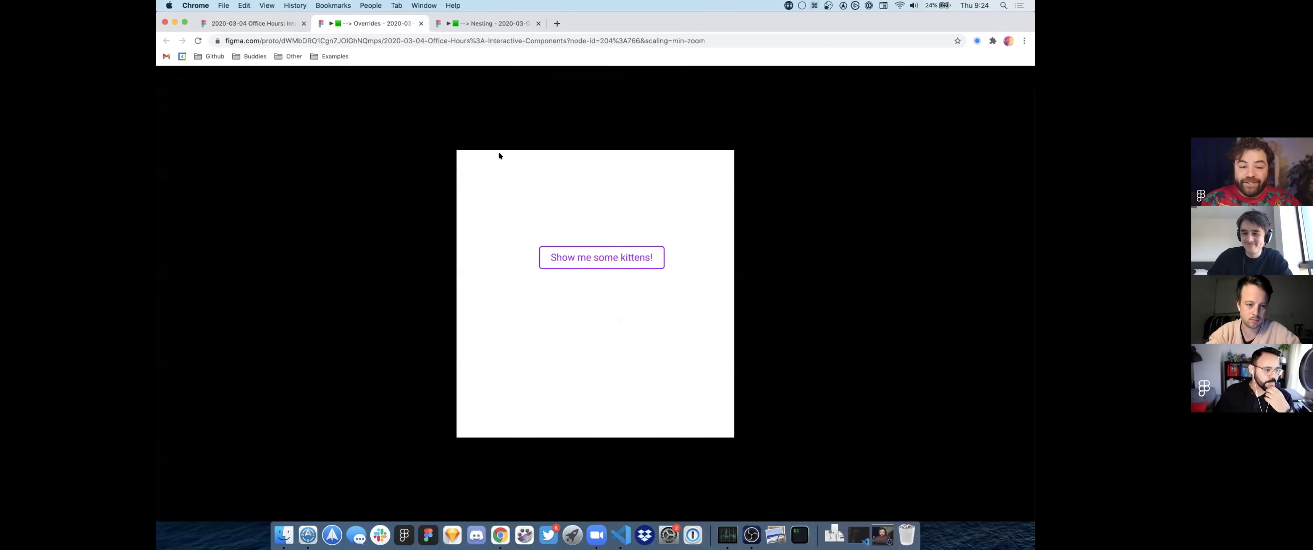
{"action": "left_click", "coordinate": [284, 21]}
{"action": "scroll", "coordinate": [391, 205], "scroll_direction": "down", "scroll_amount": 5}
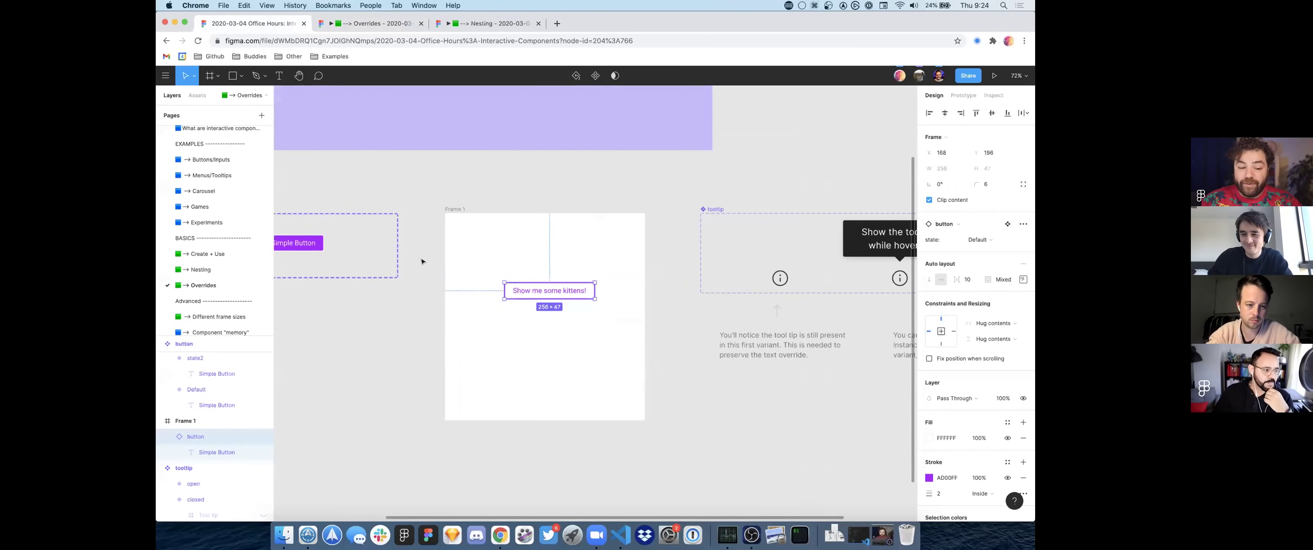
{"action": "scroll", "coordinate": [392, 206], "scroll_direction": "left", "scroll_amount": 3}
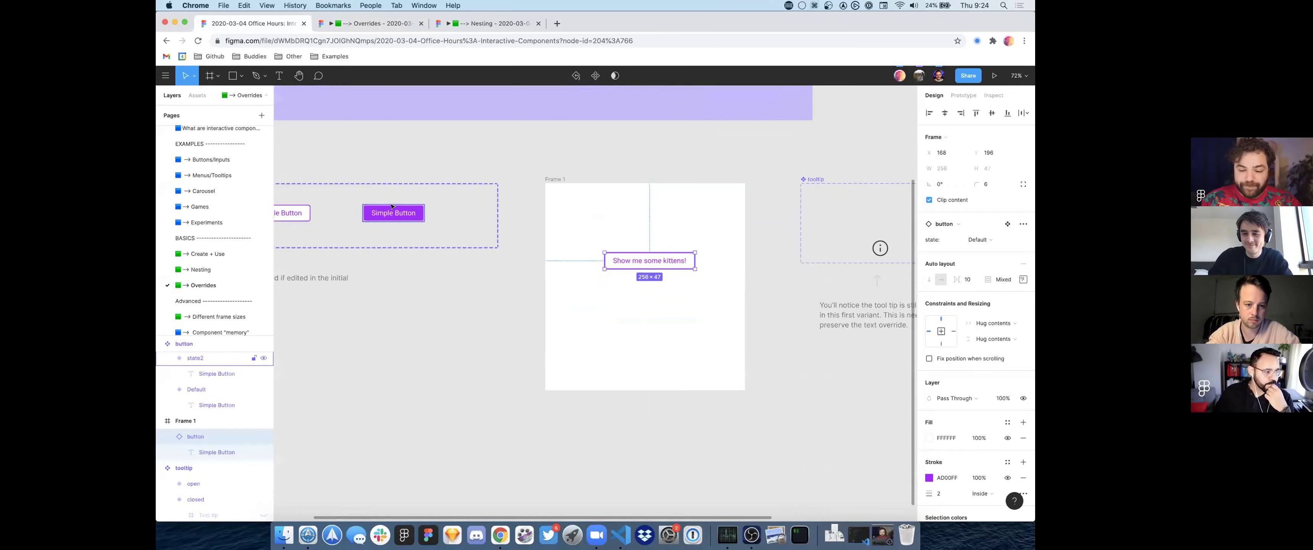
Step: Delete the button instance from Frame 1 and bring the tooltip component set beside it into view
{"action": "scroll", "coordinate": [392, 206], "scroll_direction": "right", "scroll_amount": 4}
{"action": "key", "text": "Delete"}
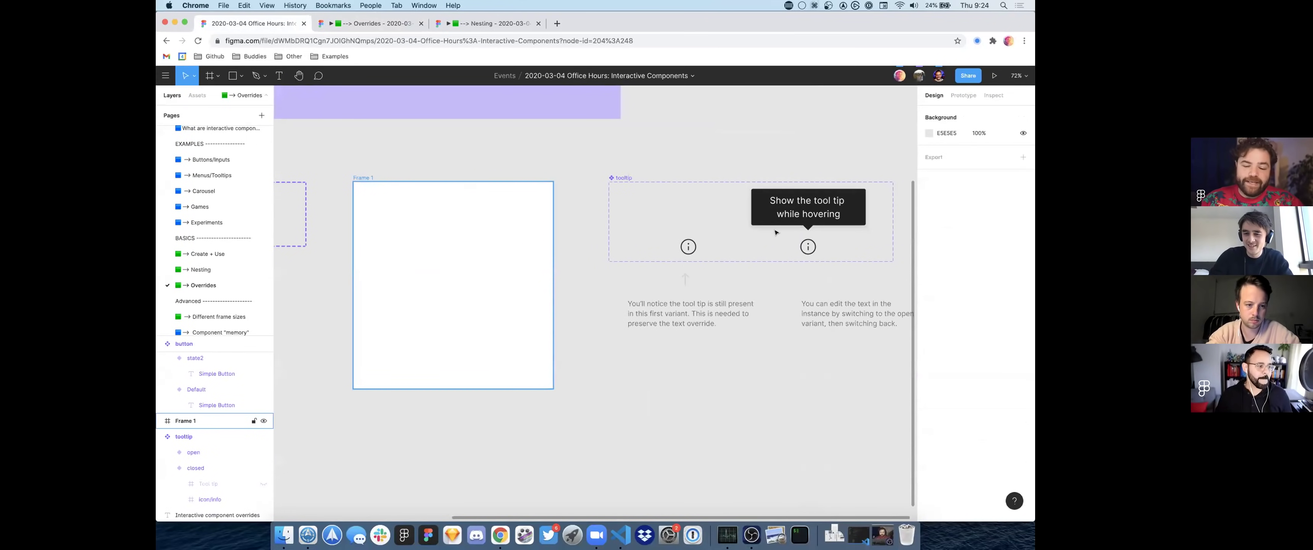
{"action": "scroll", "coordinate": [744, 239], "scroll_direction": "up", "scroll_amount": 2}
{"action": "scroll", "coordinate": [739, 234], "scroll_direction": "right", "scroll_amount": 3}
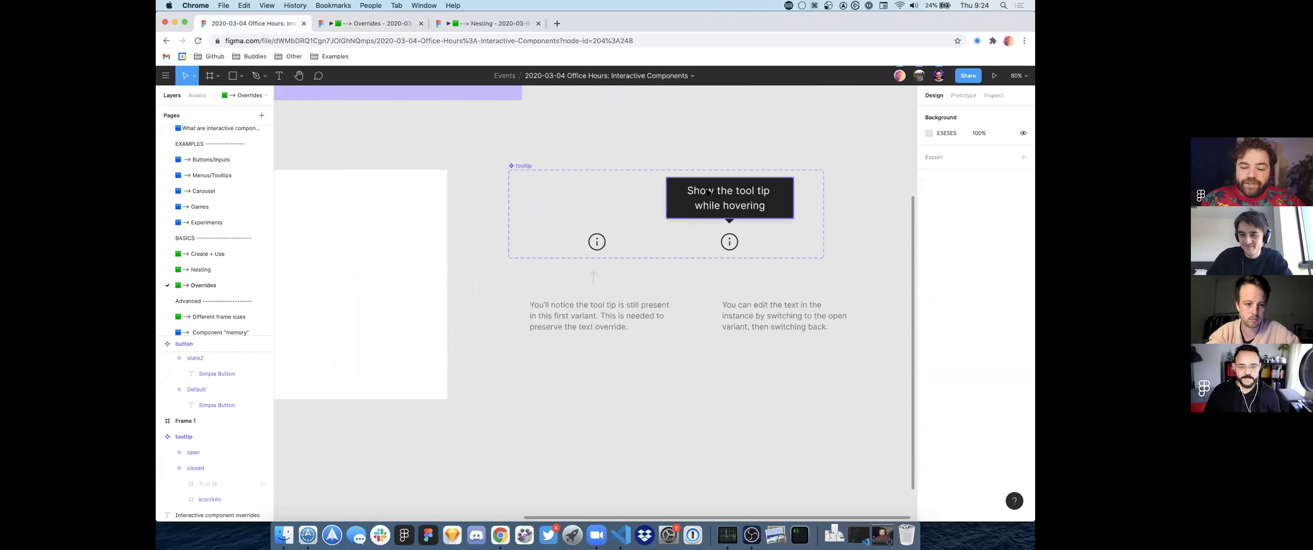
{"action": "scroll", "coordinate": [576, 213], "scroll_direction": "left", "scroll_amount": 5}
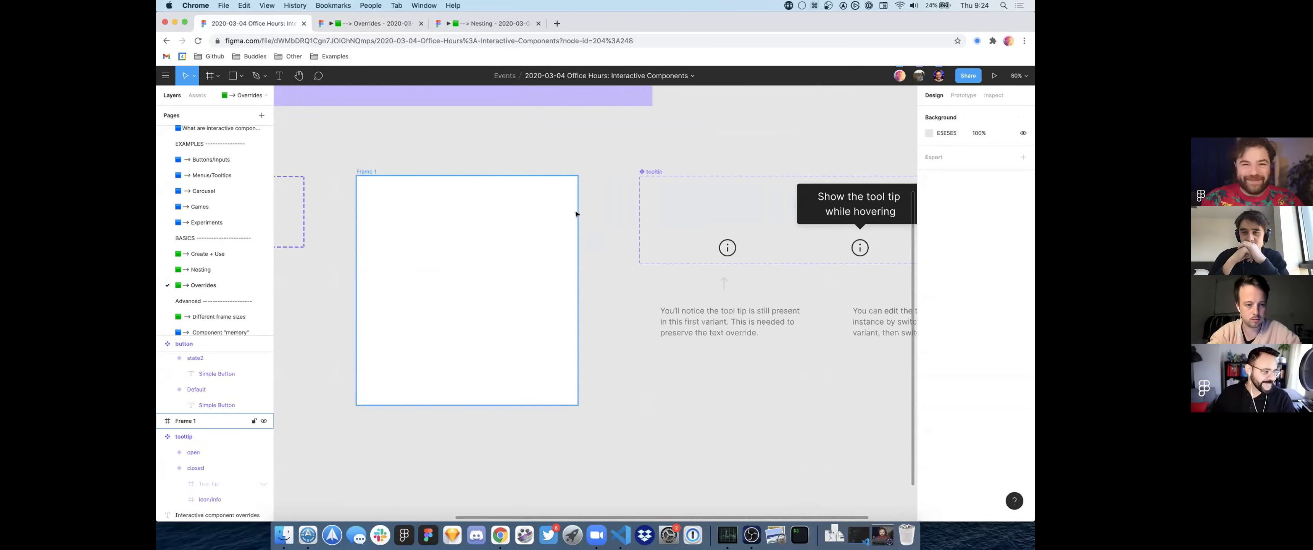
Step: Place an instance of the tooltip component's closed variant in the middle of Frame 1
{"action": "left_click", "coordinate": [726, 247]}
{"action": "scroll", "coordinate": [860, 247], "scroll_direction": "up", "scroll_amount": 5}
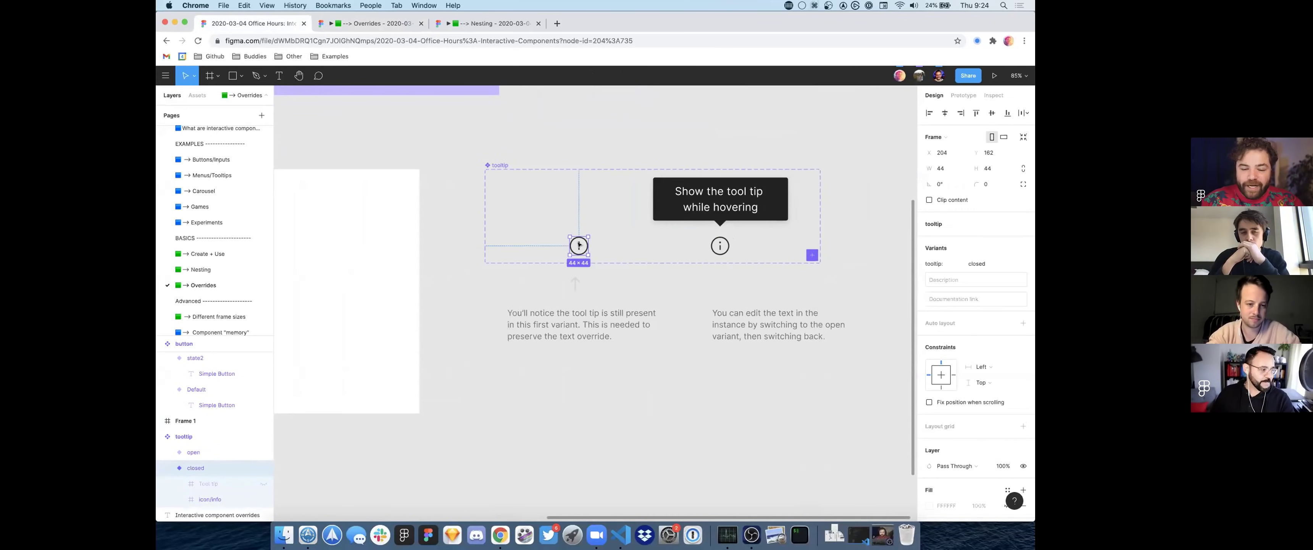
{"action": "scroll", "coordinate": [758, 220], "scroll_direction": "up", "scroll_amount": 5}
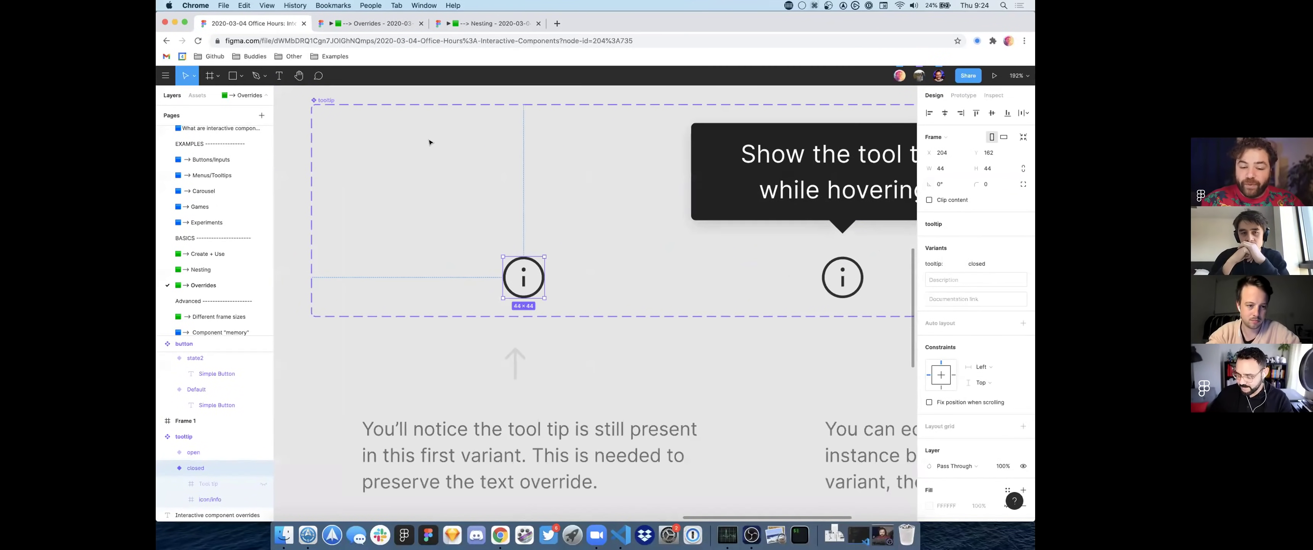
{"action": "scroll", "coordinate": [480, 205], "scroll_direction": "right", "scroll_amount": 5}
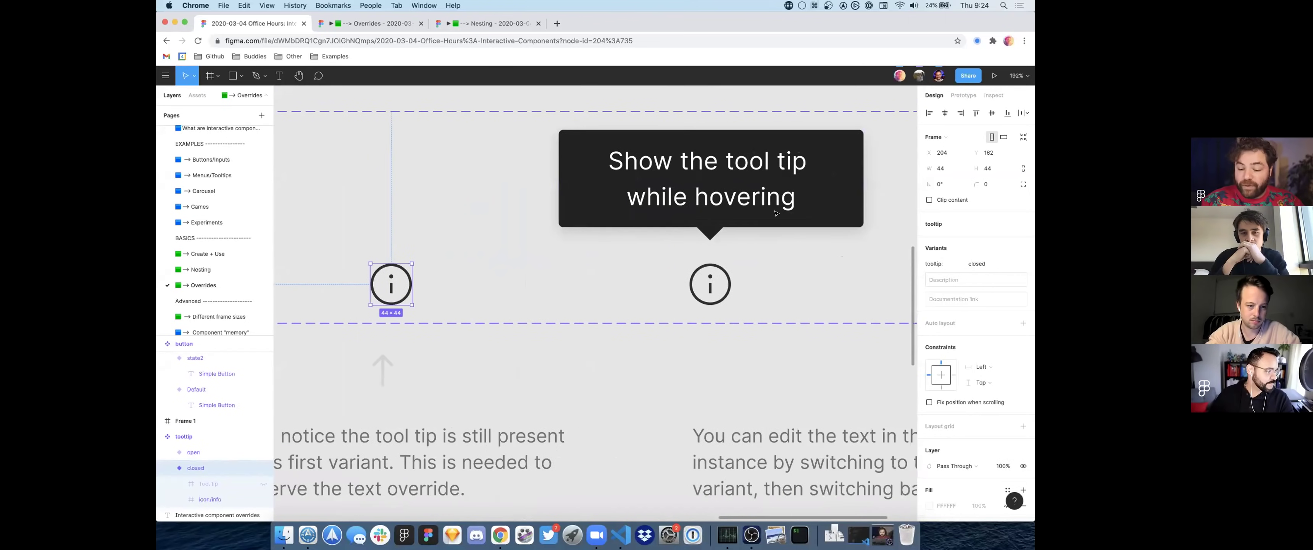
{"action": "scroll", "coordinate": [726, 228], "scroll_direction": "down", "scroll_amount": 2}
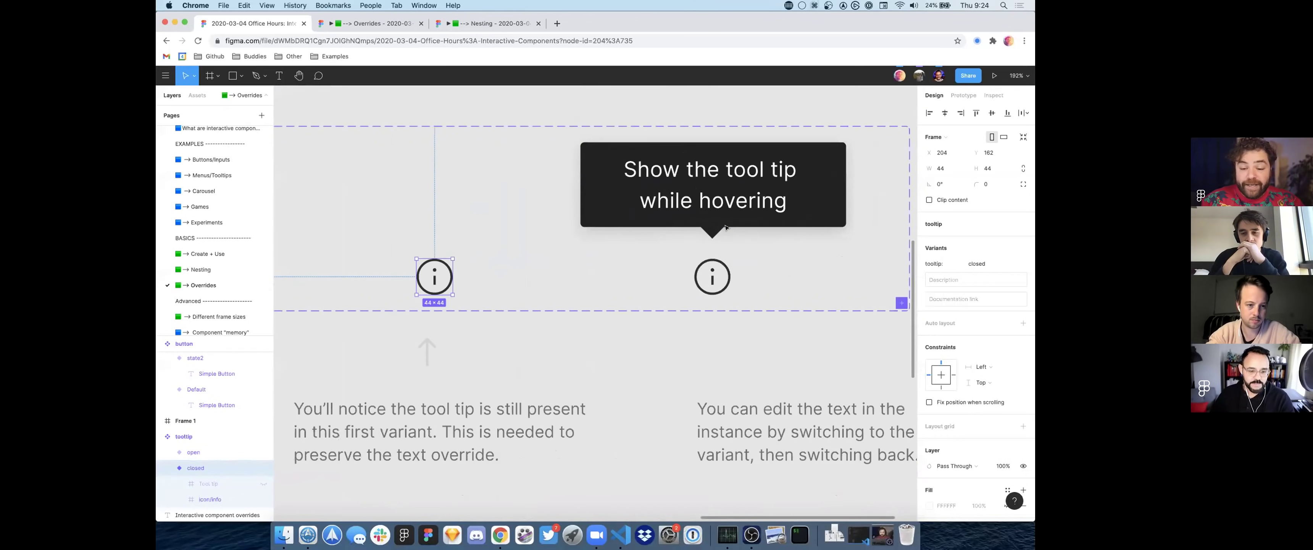
{"action": "scroll", "coordinate": [726, 228], "scroll_direction": "down", "scroll_amount": 6}
{"action": "scroll", "coordinate": [726, 227], "scroll_direction": "left", "scroll_amount": 3}
{"action": "left_click_drag", "start_coordinate": [783, 243], "coordinate": [488, 287]}
{"action": "scroll", "coordinate": [488, 287], "scroll_direction": "up", "scroll_amount": 3}
{"action": "scroll", "coordinate": [489, 287], "scroll_direction": "up", "scroll_amount": 3}
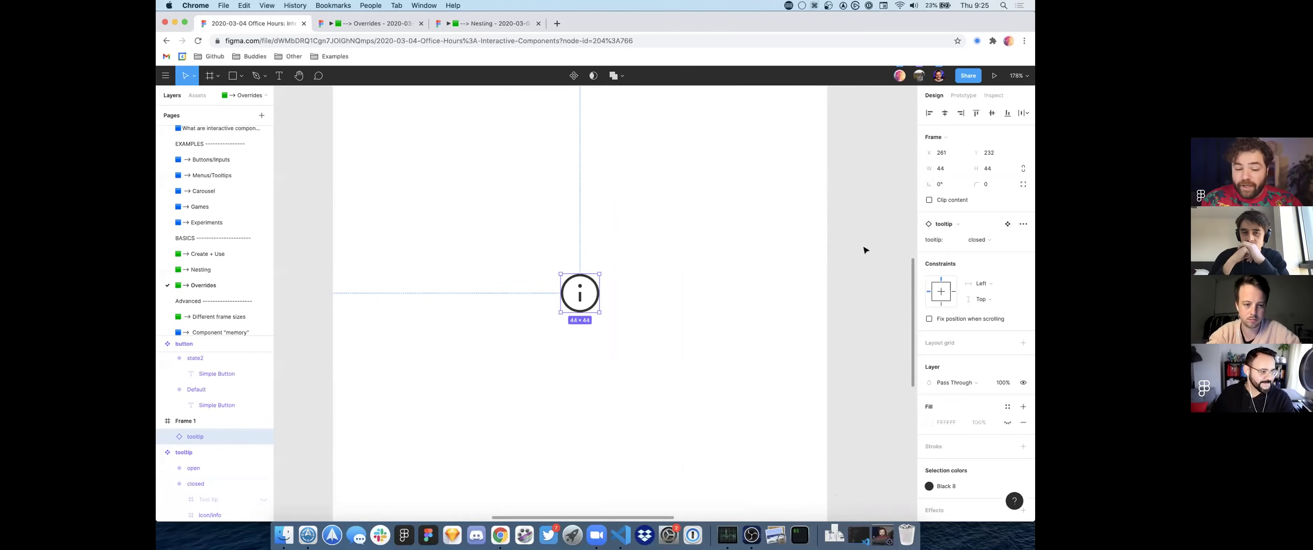
Step: Switch the tooltip instance in Frame 1 to the open variant and override its text with "Here’s a kitten!"
{"action": "left_click", "coordinate": [977, 239]}
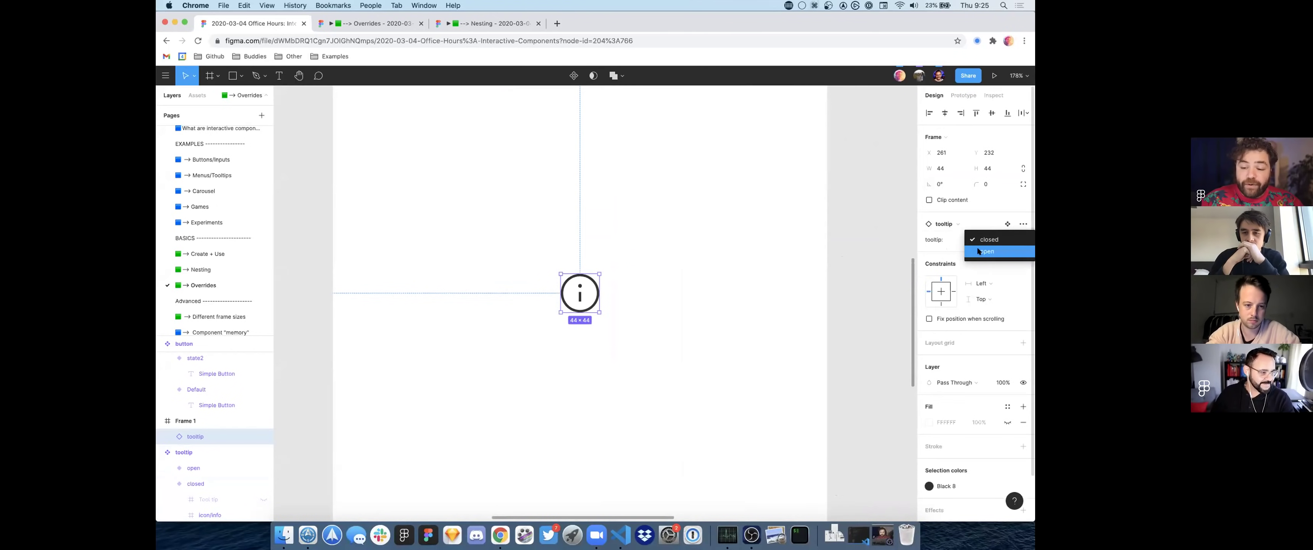
{"action": "left_click", "coordinate": [978, 252]}
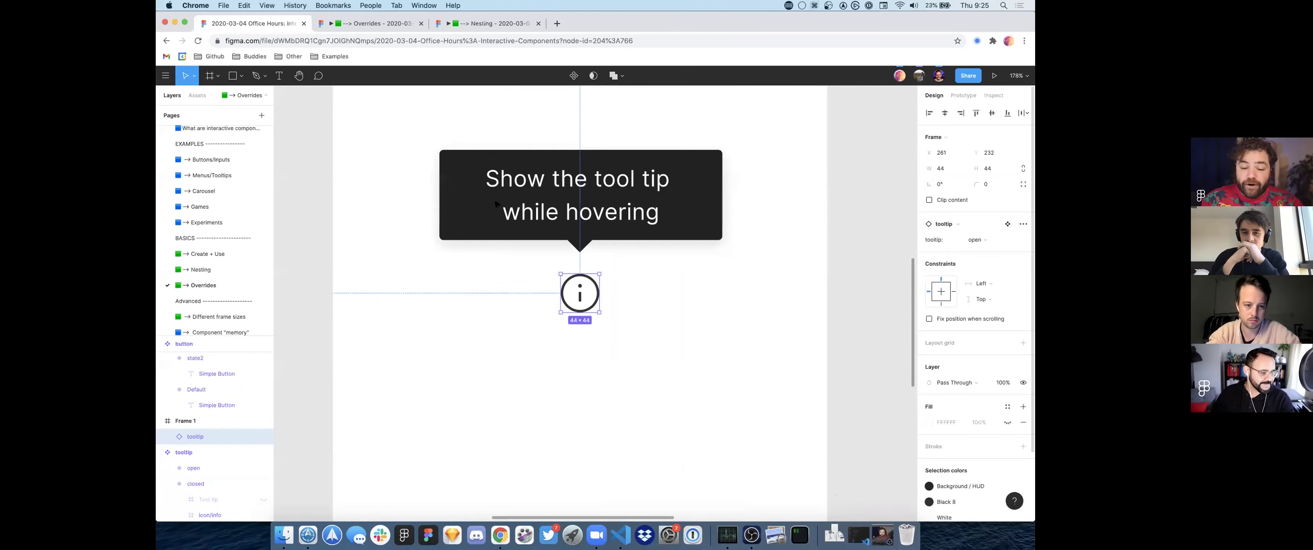
{"action": "double_click", "coordinate": [545, 202]}
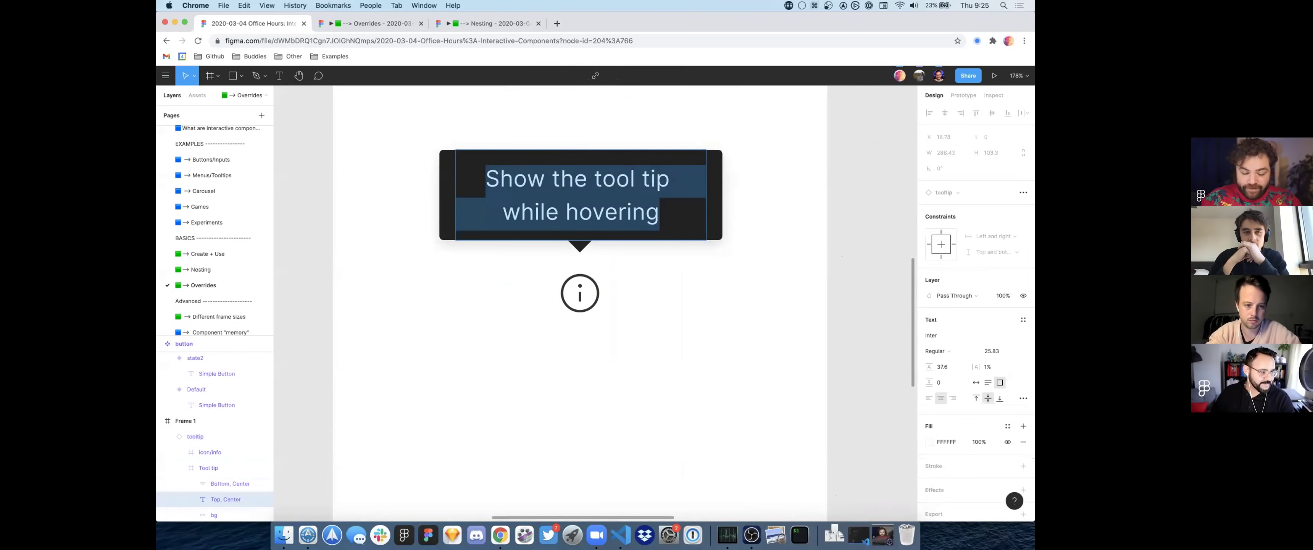
{"action": "type", "text": "Here’s a kitten!"}
{"action": "left_click", "coordinate": [498, 282]}
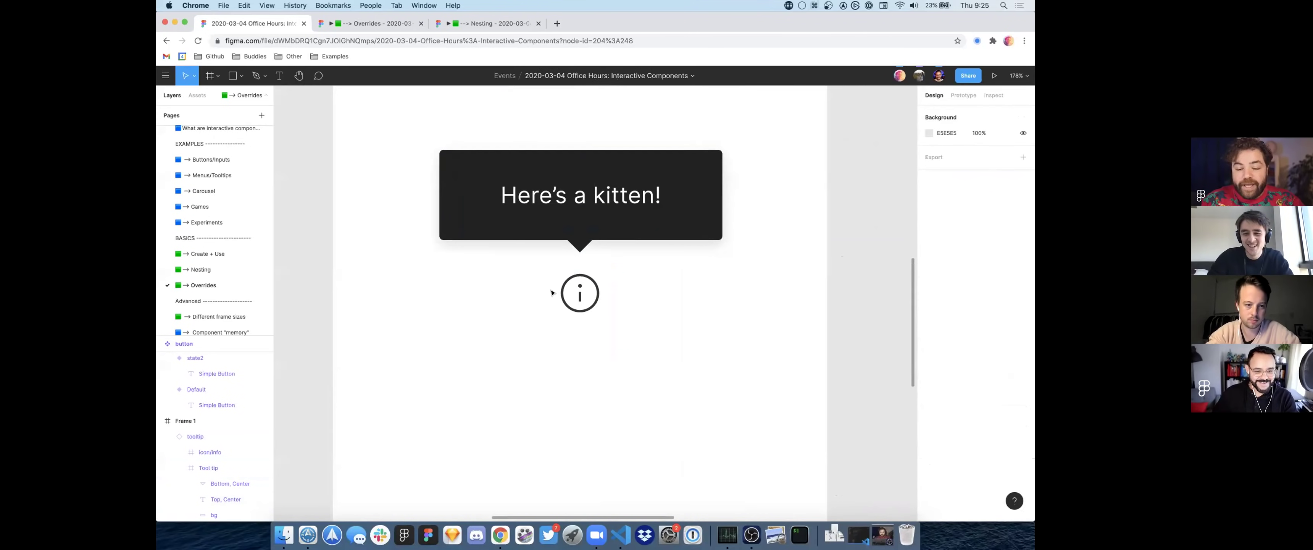
Step: Set the tooltip instance in Frame 1 back to the closed variant
{"action": "left_click", "coordinate": [564, 293]}
{"action": "left_click", "coordinate": [982, 242]}
{"action": "left_click", "coordinate": [976, 244]}
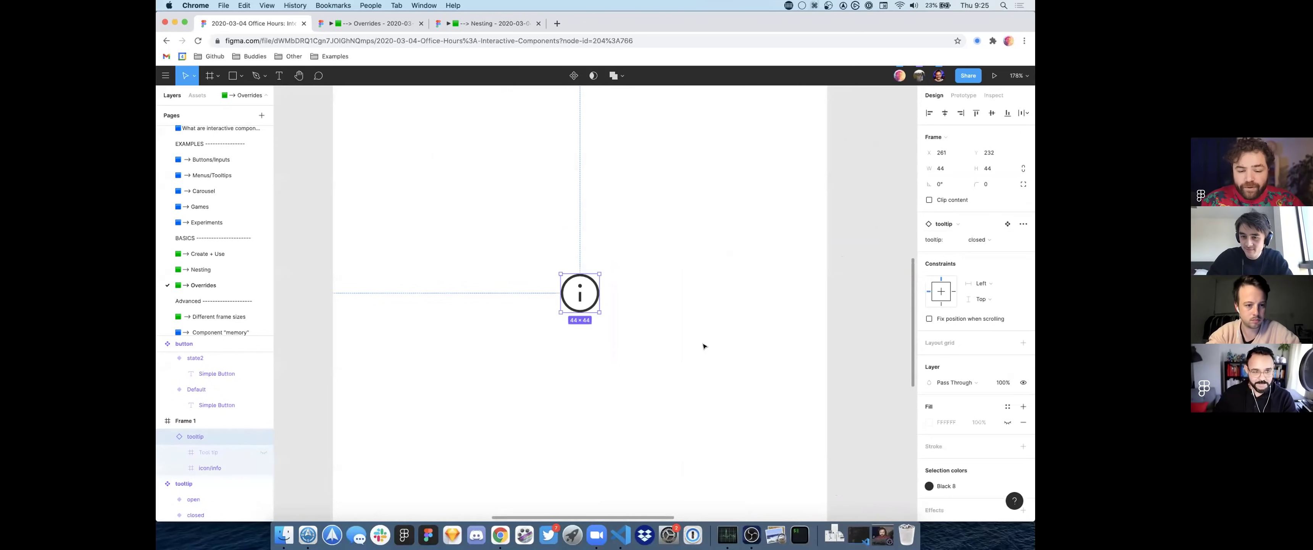
{"action": "scroll", "coordinate": [703, 346], "scroll_direction": "up", "scroll_amount": 1}
{"action": "scroll", "coordinate": [555, 329], "scroll_direction": "down", "scroll_amount": 5}
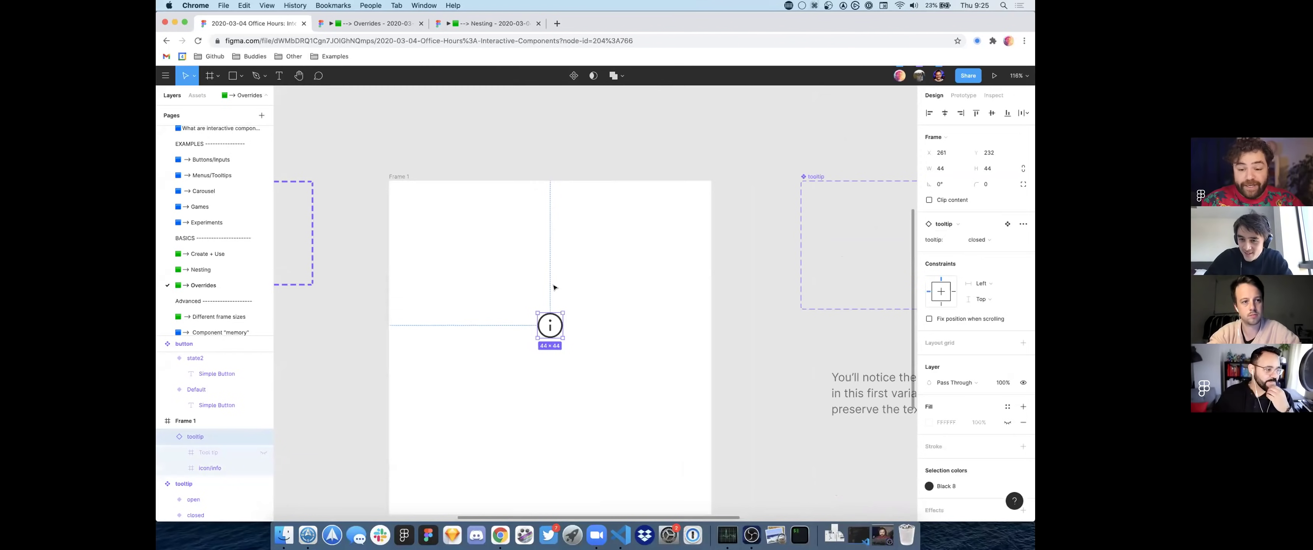
Step: Unhide the Tool tip layer in the main component's closed variant, compare it with the open variant's, and hide it again
{"action": "scroll", "coordinate": [554, 287], "scroll_direction": "right", "scroll_amount": 6}
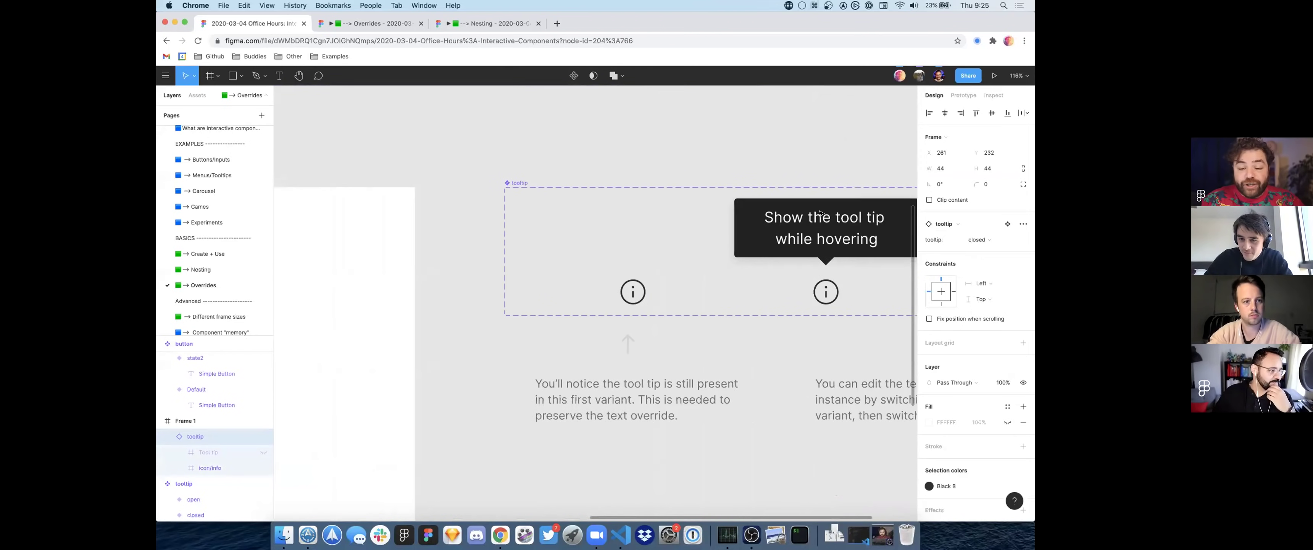
{"action": "left_click", "coordinate": [630, 284]}
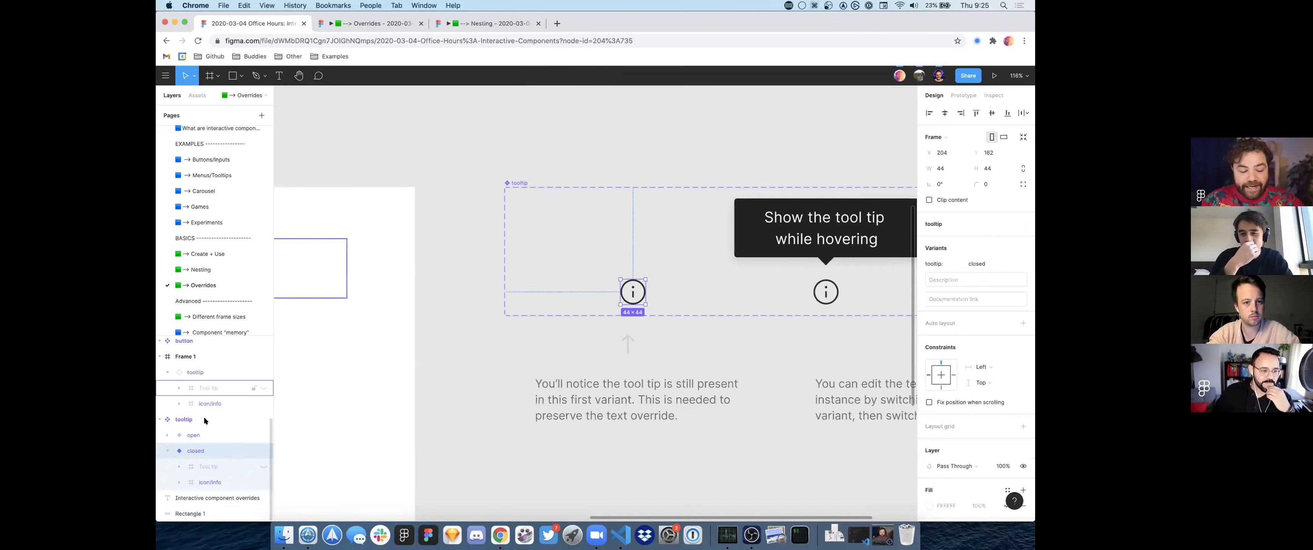
{"action": "left_click", "coordinate": [261, 461]}
{"action": "left_click", "coordinate": [261, 464]}
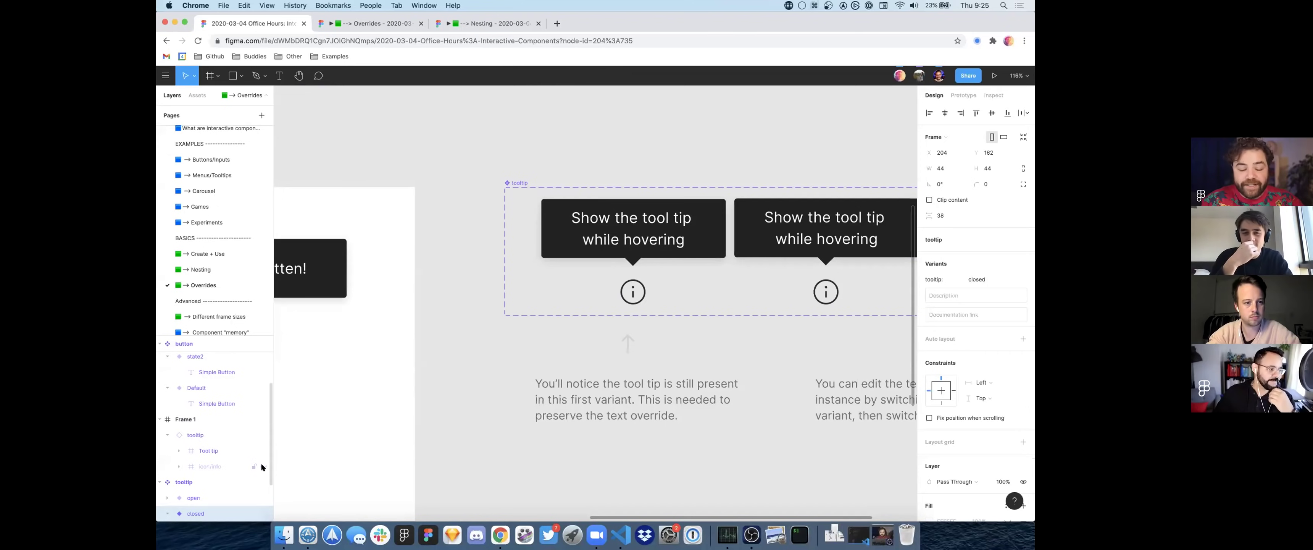
{"action": "left_click", "coordinate": [662, 247], "text": "super"}
{"action": "left_click", "coordinate": [752, 236], "text": "super"}
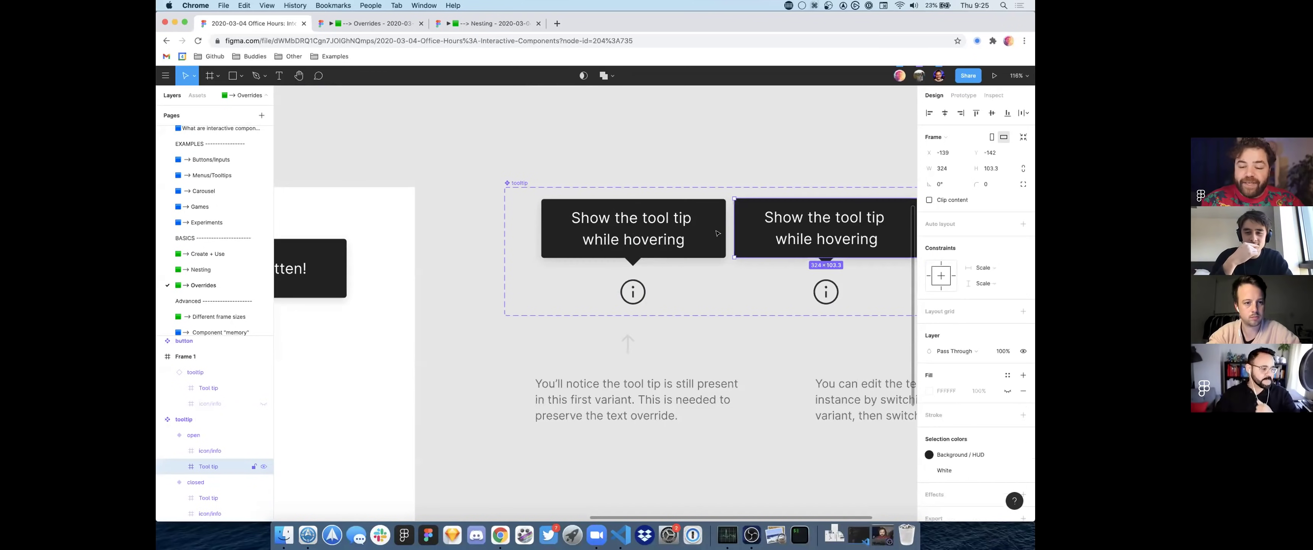
{"action": "left_click", "coordinate": [711, 232], "text": "super"}
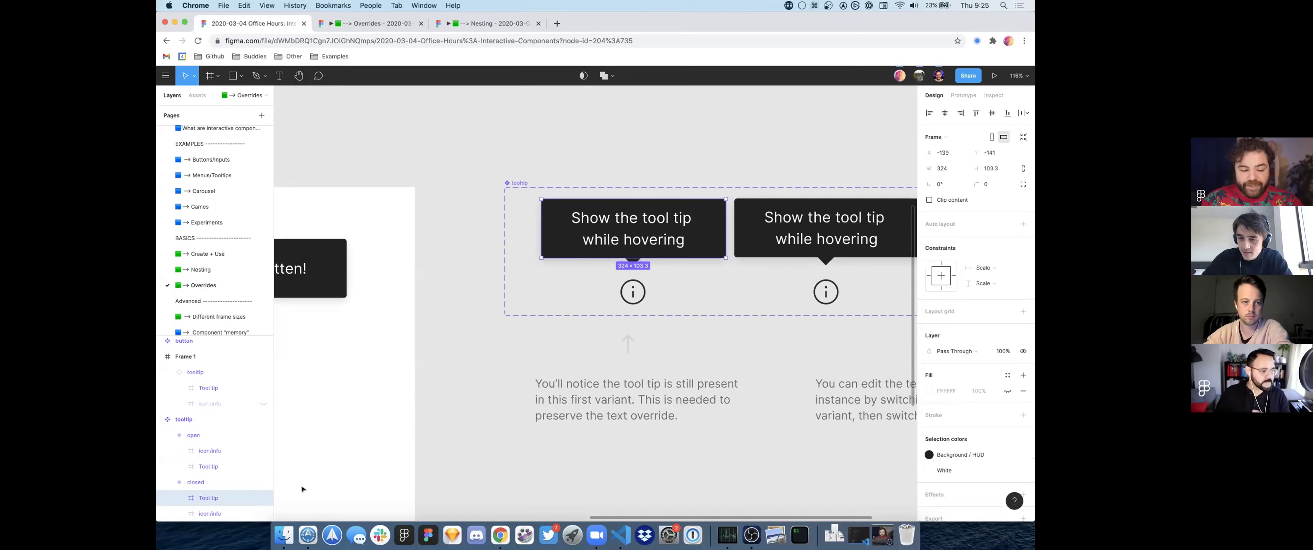
{"action": "left_click", "coordinate": [262, 498]}
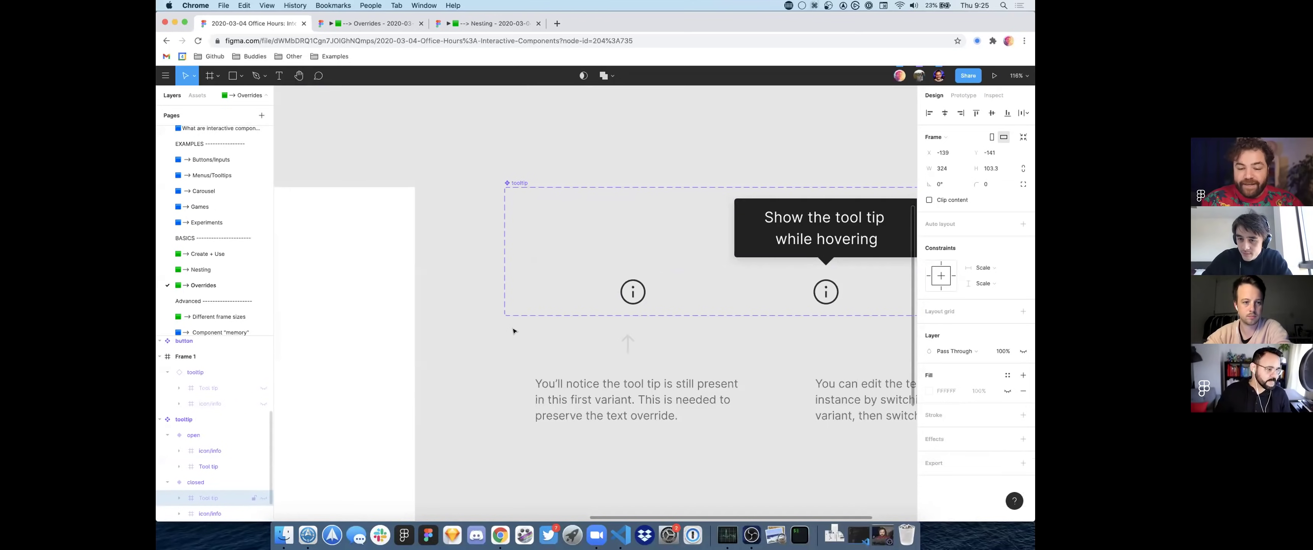
Step: In Frame 1's tooltip instance, make the icon/info layer visible and keep the Tool tip layer hidden
{"action": "scroll", "coordinate": [483, 251], "scroll_direction": "left", "scroll_amount": 6}
{"action": "scroll", "coordinate": [486, 258], "scroll_direction": "down", "scroll_amount": 5}
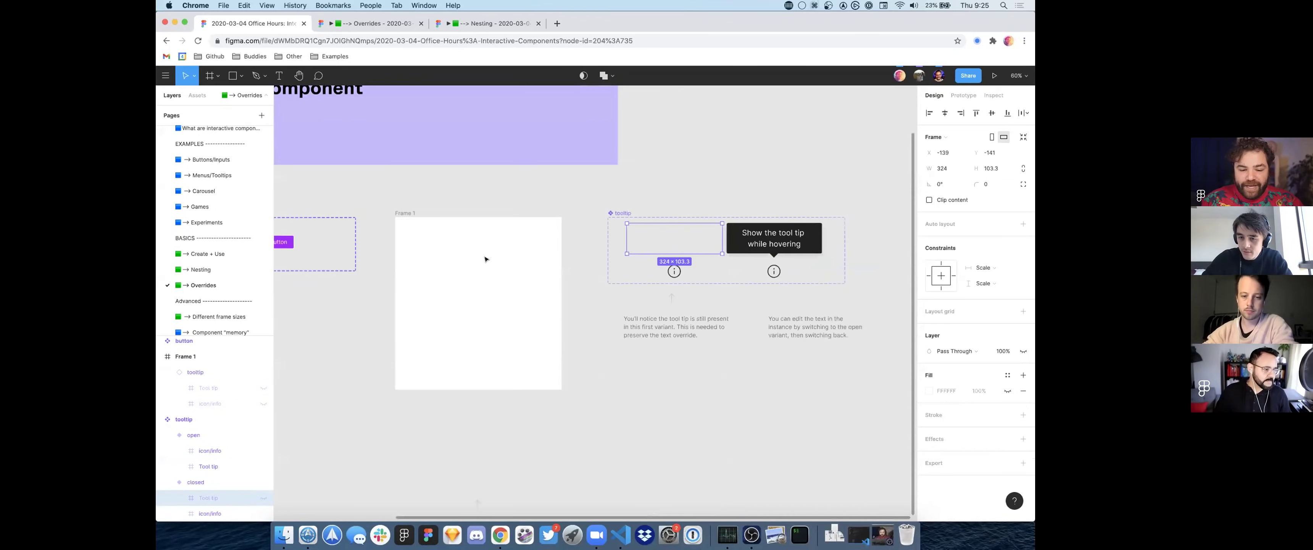
{"action": "scroll", "coordinate": [487, 255], "scroll_direction": "up", "scroll_amount": 4}
{"action": "left_click", "coordinate": [481, 309]}
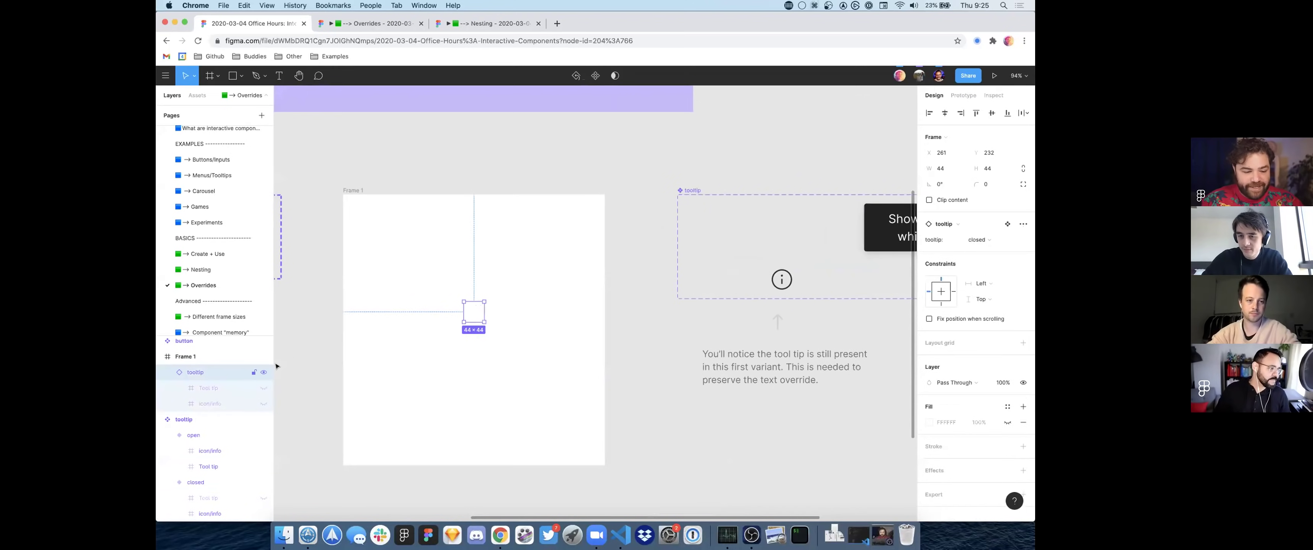
{"action": "left_click", "coordinate": [263, 388]}
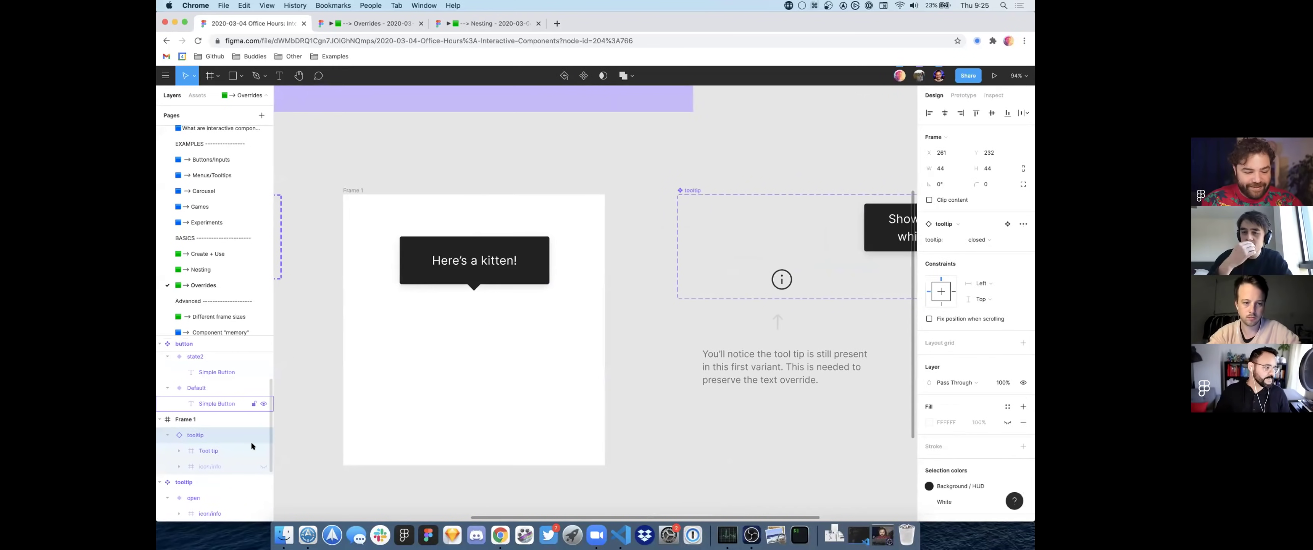
{"action": "left_click", "coordinate": [263, 466]}
{"action": "left_click", "coordinate": [263, 450]}
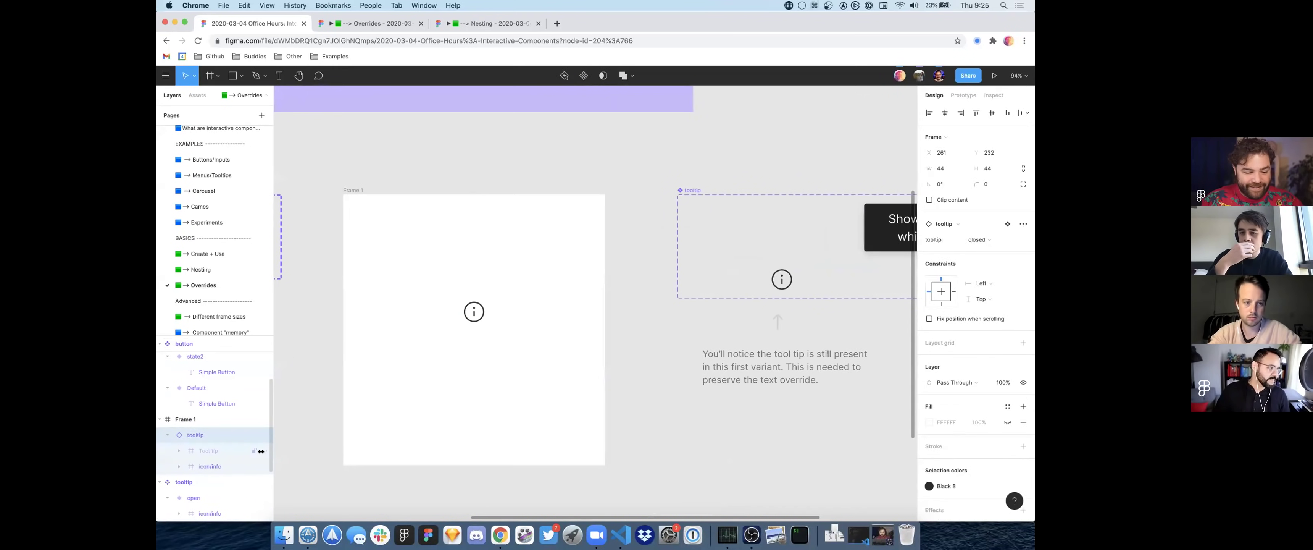
{"action": "left_click", "coordinate": [309, 358]}
Step: Inspect the prototype interaction linking the tooltip's closed variant to its open variant
{"action": "scroll", "coordinate": [375, 220], "scroll_direction": "up", "scroll_amount": 2}
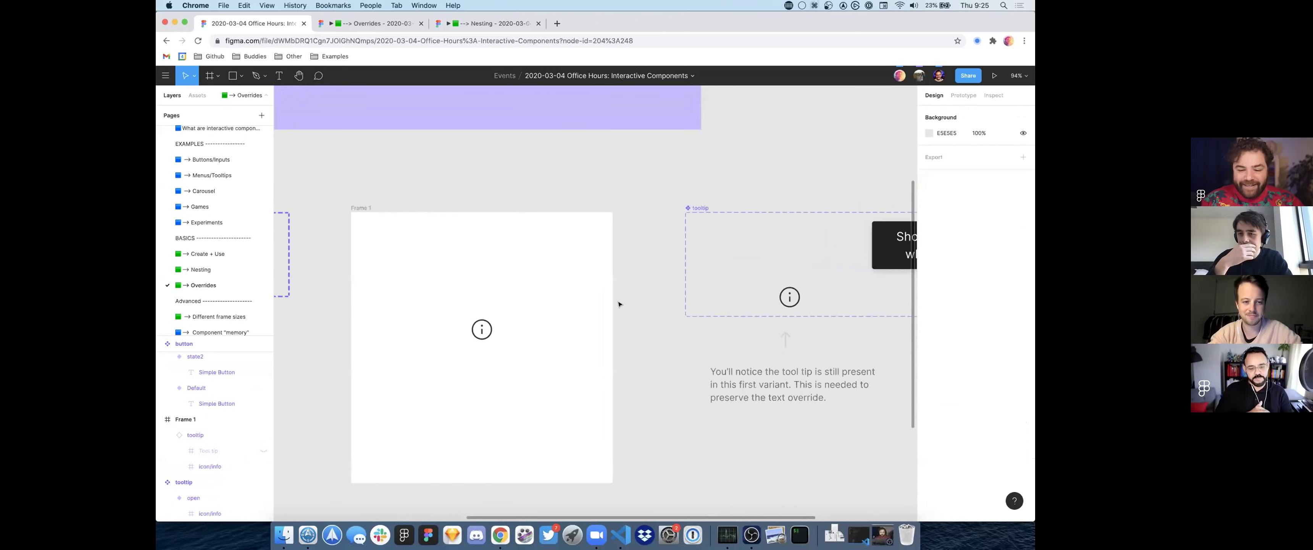
{"action": "scroll", "coordinate": [618, 304], "scroll_direction": "right", "scroll_amount": 5}
{"action": "left_click", "coordinate": [623, 301]}
{"action": "key", "text": "alt+9"}
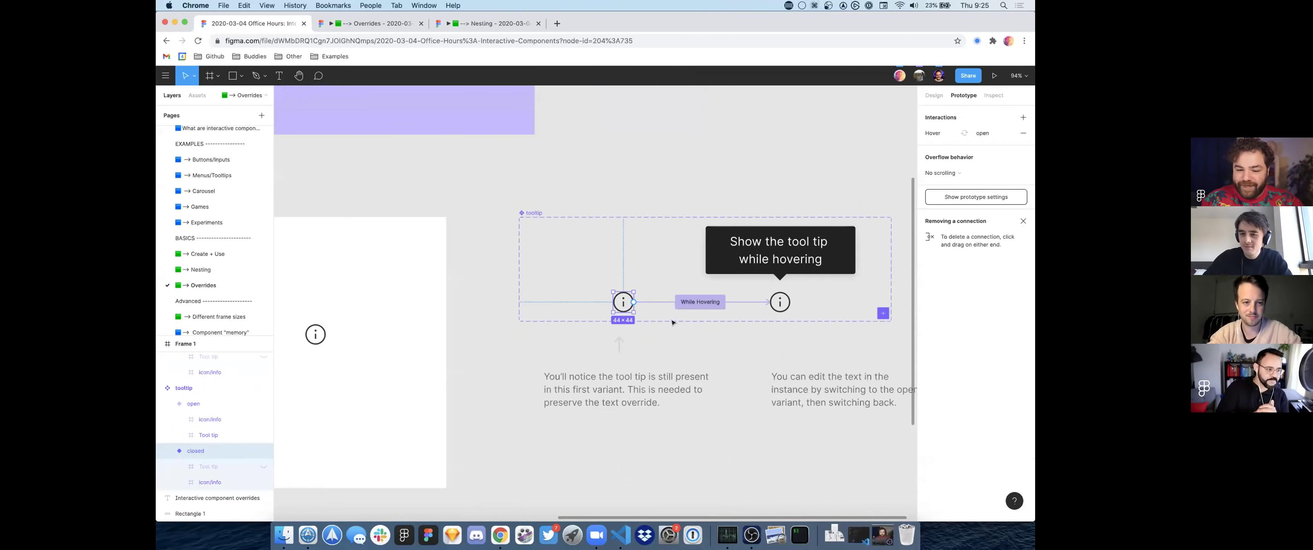
Step: Preview Frame 1 as a prototype and test the overridden tooltip over its info icon
{"action": "scroll", "coordinate": [602, 318], "scroll_direction": "left", "scroll_amount": 4}
{"action": "left_click", "coordinate": [332, 178]}
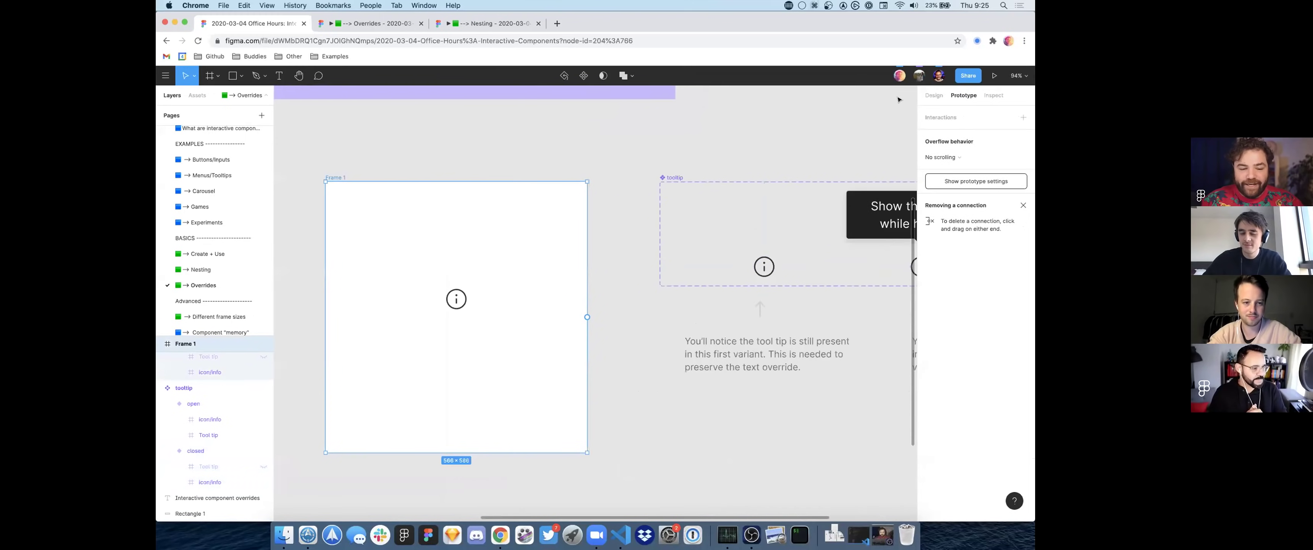
{"action": "left_click", "coordinate": [992, 76]}
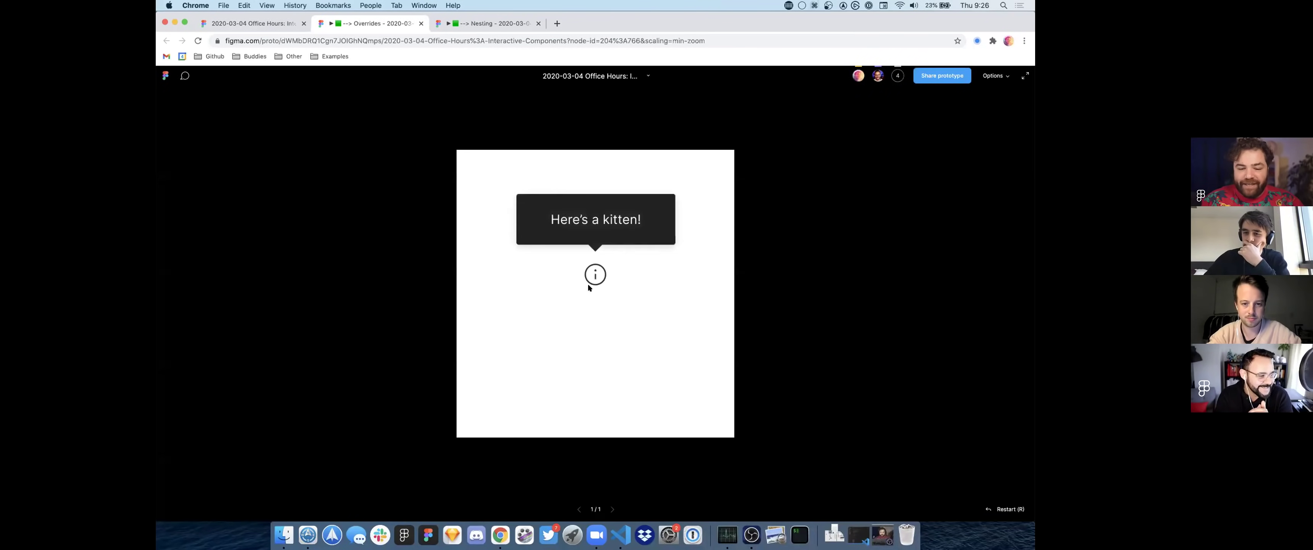
{"action": "mouse_move", "coordinate": [583, 282]}
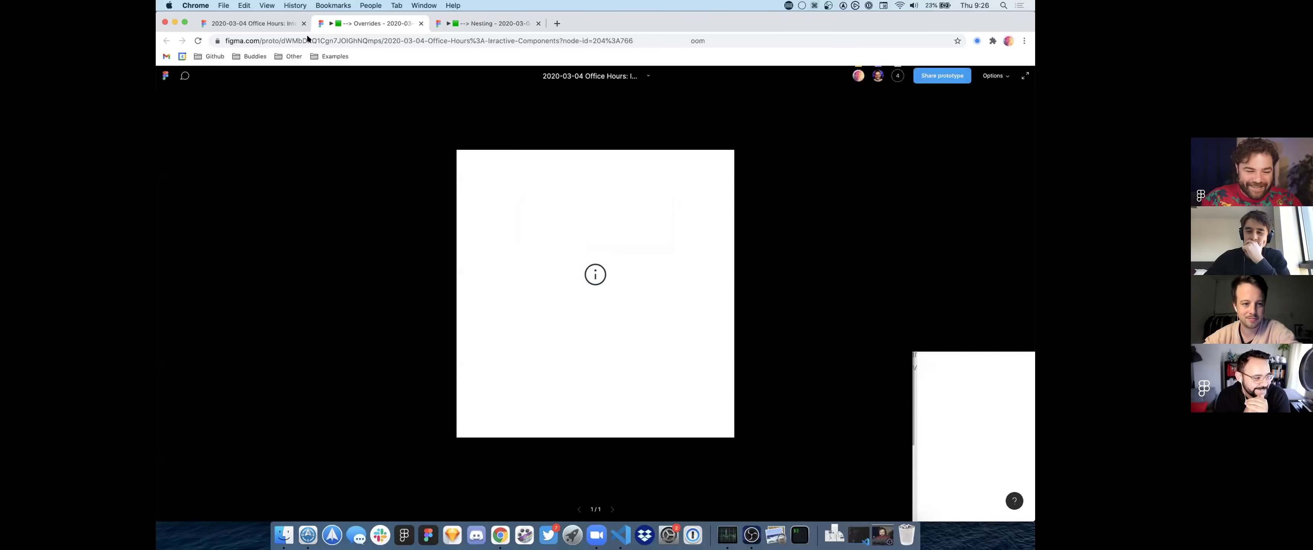
Step: Close the Overrides and Nesting prototype previews and return to the design file
{"action": "left_click", "coordinate": [421, 23]}
{"action": "left_click", "coordinate": [367, 23]}
{"action": "key", "text": "super+w"}
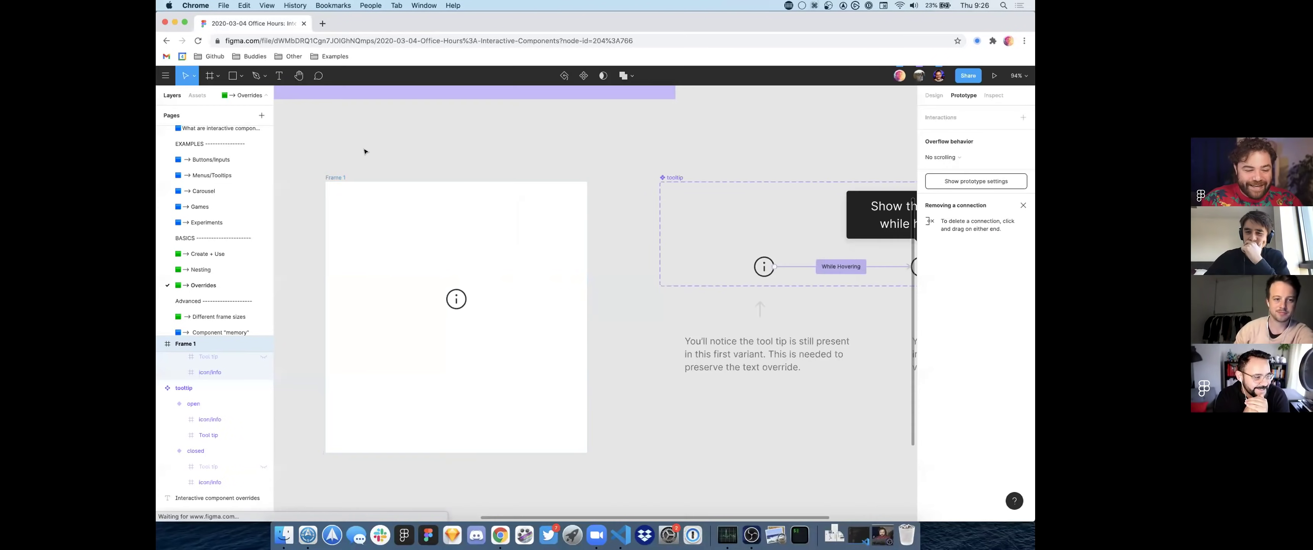
Step: Open the Different frame sizes page and view the tooltip component set beside the Different frame bounds frame
{"action": "left_click", "coordinate": [208, 284]}
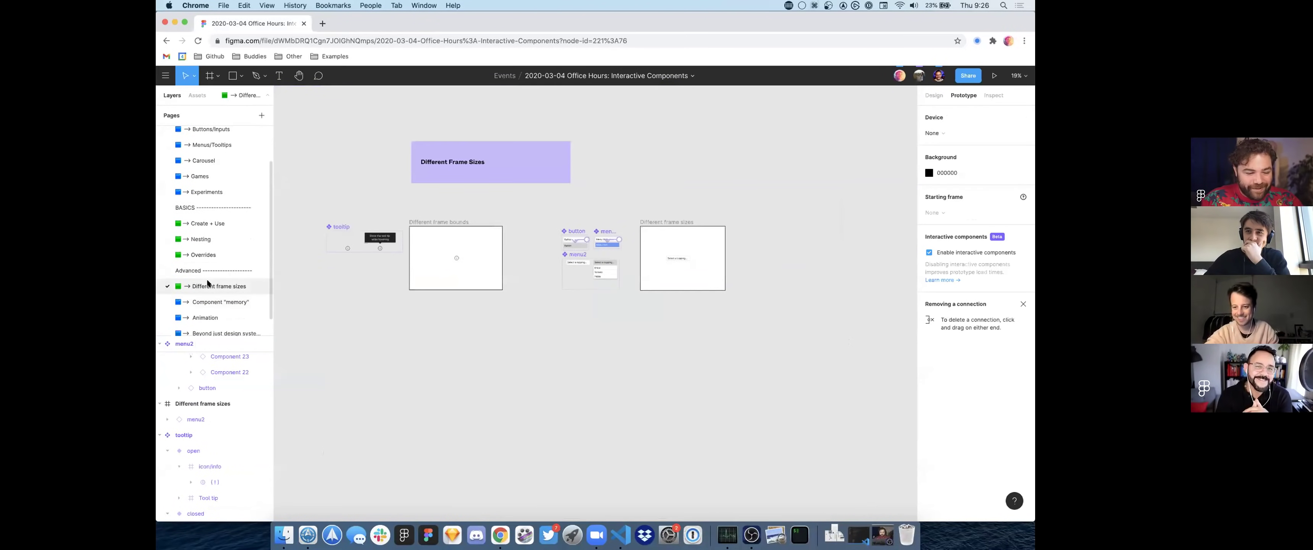
{"action": "scroll", "coordinate": [287, 296], "scroll_direction": "up", "scroll_amount": 1}
{"action": "scroll", "coordinate": [287, 296], "scroll_direction": "left", "scroll_amount": 1}
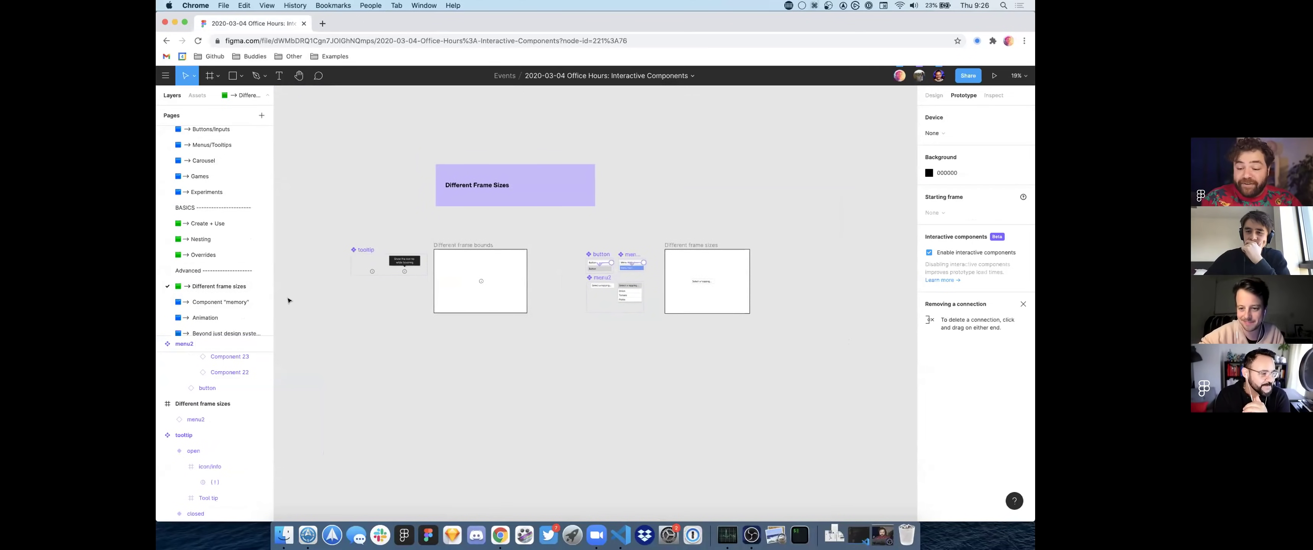
{"action": "scroll", "coordinate": [427, 267], "scroll_direction": "up", "scroll_amount": 10}
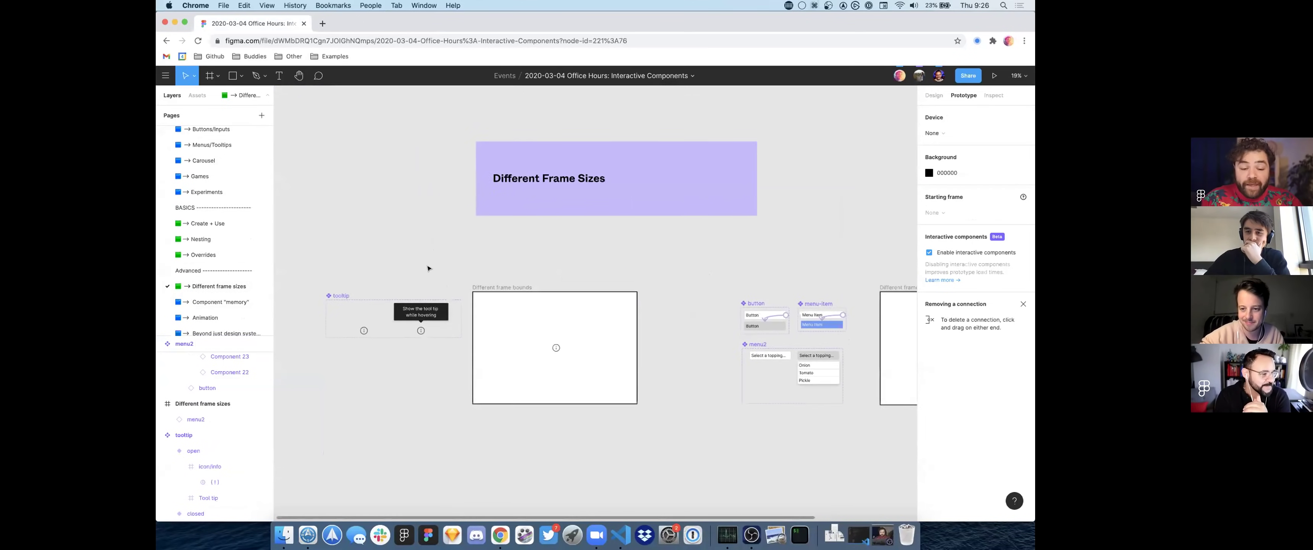
{"action": "scroll", "coordinate": [428, 267], "scroll_direction": "down", "scroll_amount": 2}
{"action": "scroll", "coordinate": [428, 268], "scroll_direction": "left", "scroll_amount": 3}
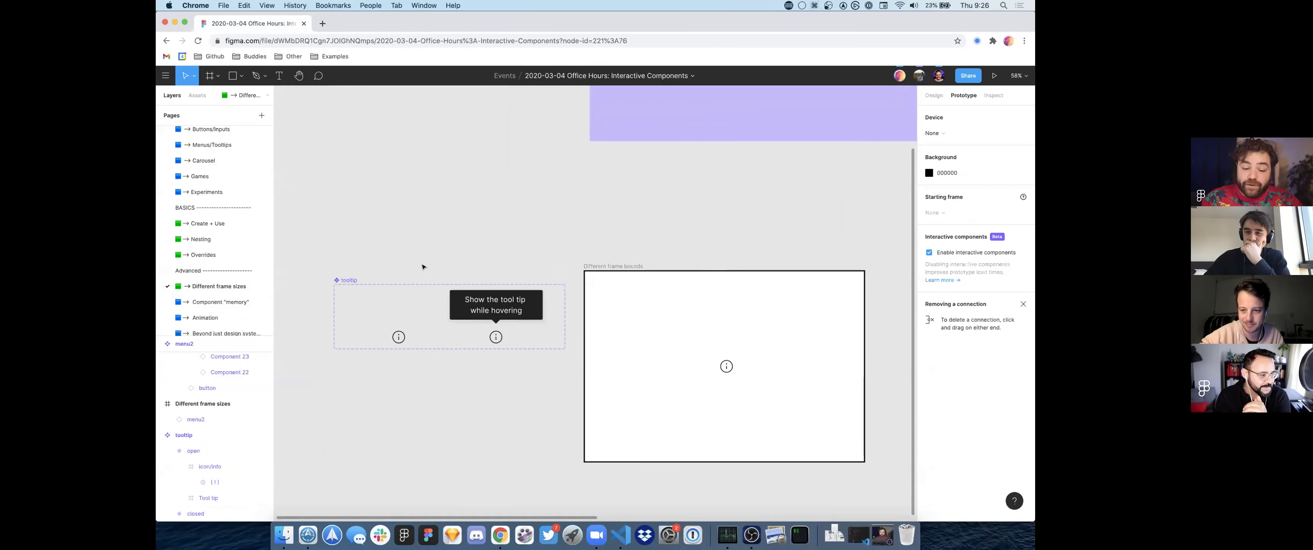
{"action": "scroll", "coordinate": [423, 267], "scroll_direction": "left", "scroll_amount": 4}
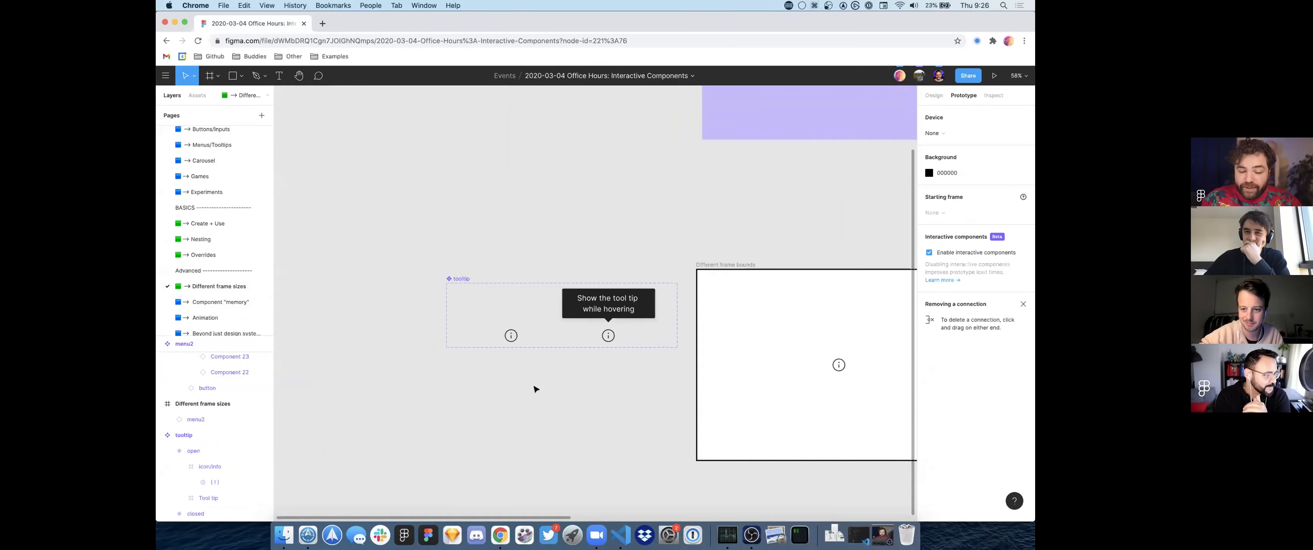
Step: Examine the closed and open variants of the tooltip component set up close
{"action": "scroll", "coordinate": [535, 388], "scroll_direction": "up", "scroll_amount": 6}
{"action": "scroll", "coordinate": [533, 384], "scroll_direction": "up", "scroll_amount": 2}
{"action": "scroll", "coordinate": [534, 382], "scroll_direction": "up", "scroll_amount": 4}
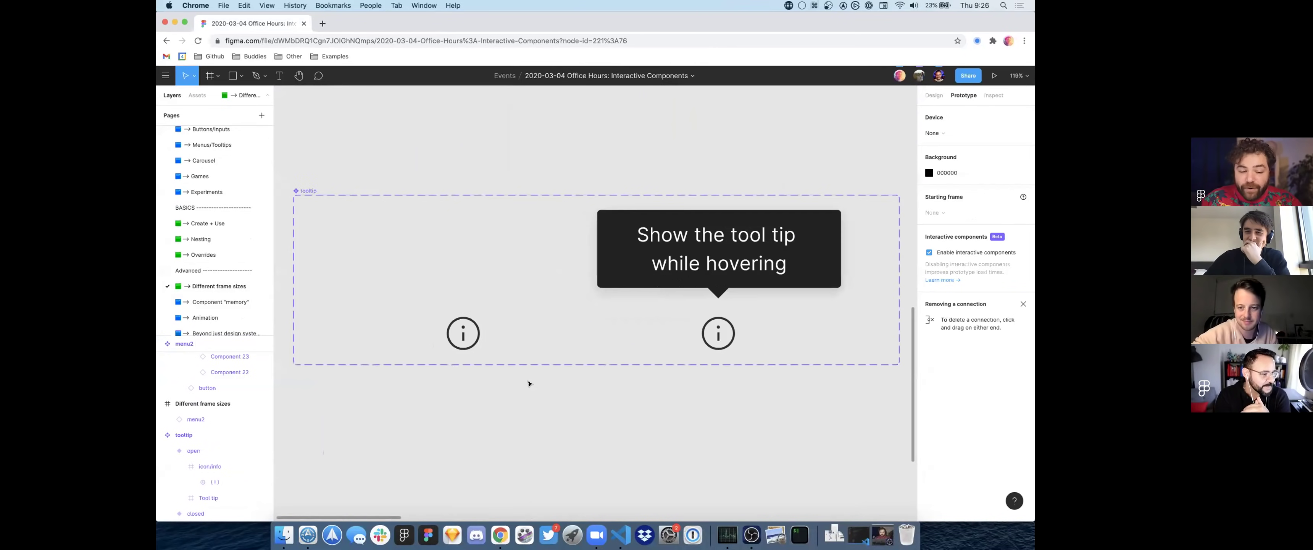
{"action": "left_click", "coordinate": [451, 322]}
{"action": "left_click", "coordinate": [748, 326]}
{"action": "left_click", "coordinate": [442, 331]}
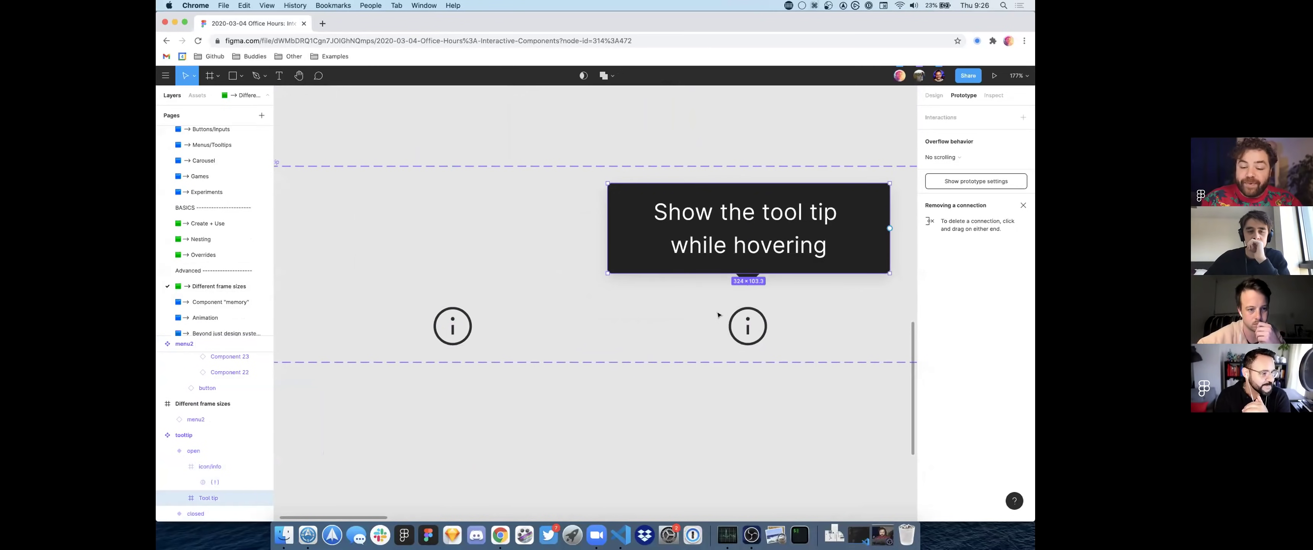
{"action": "left_click", "coordinate": [688, 300]}
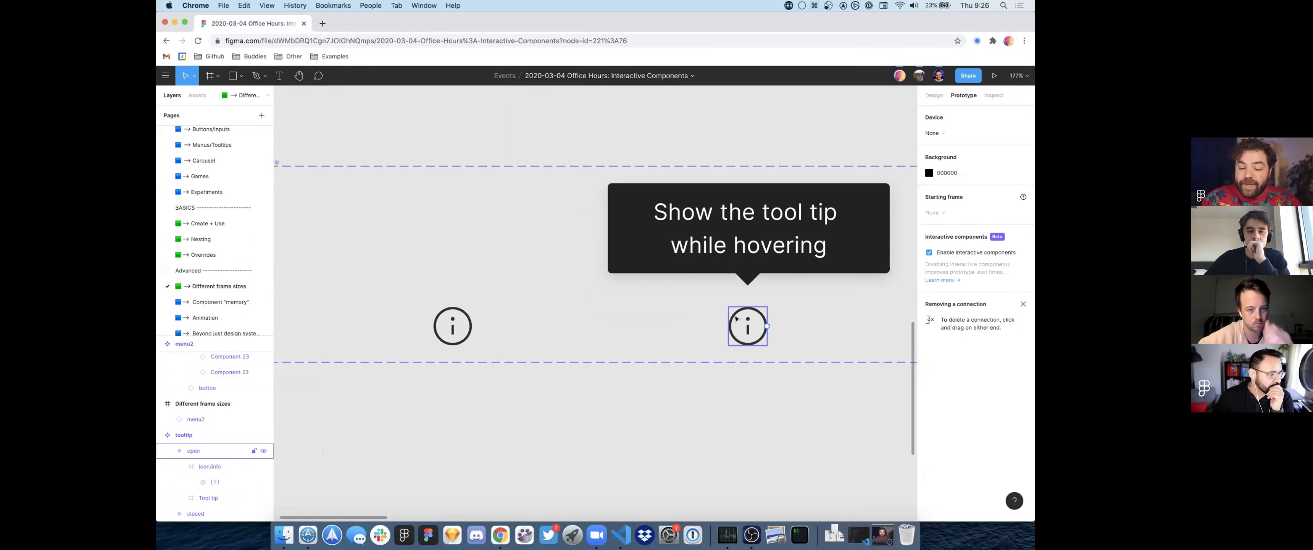
Step: Select the tooltip's open variant and toggle Clip content on and off in its design properties
{"action": "left_click", "coordinate": [194, 450]}
{"action": "scroll", "coordinate": [192, 463], "scroll_direction": "down", "scroll_amount": 1}
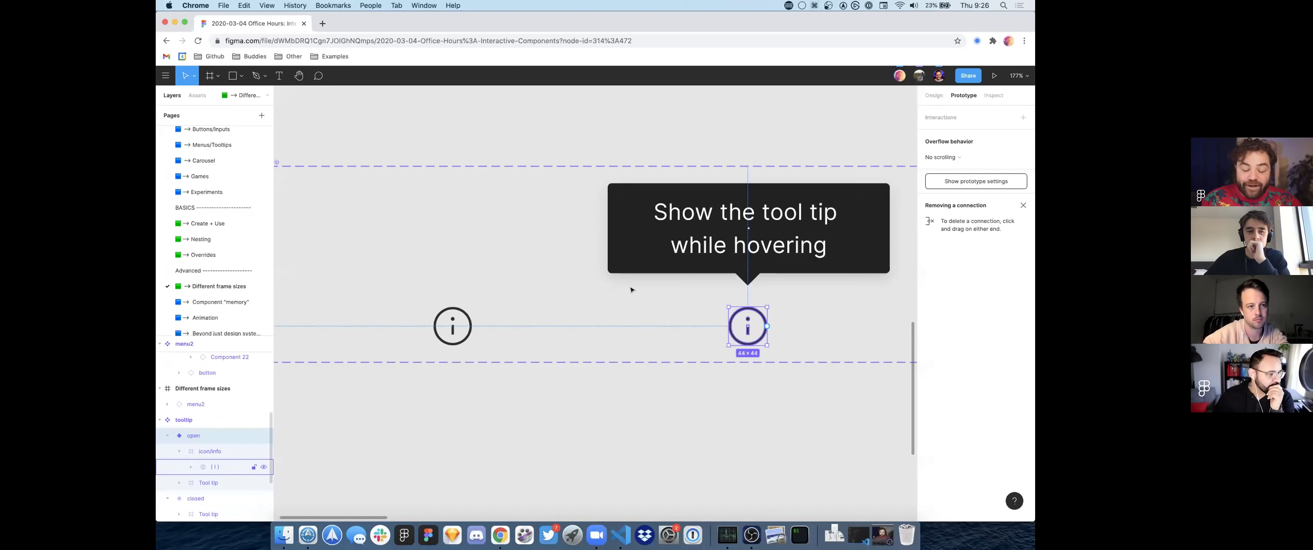
{"action": "left_click", "coordinate": [933, 95]}
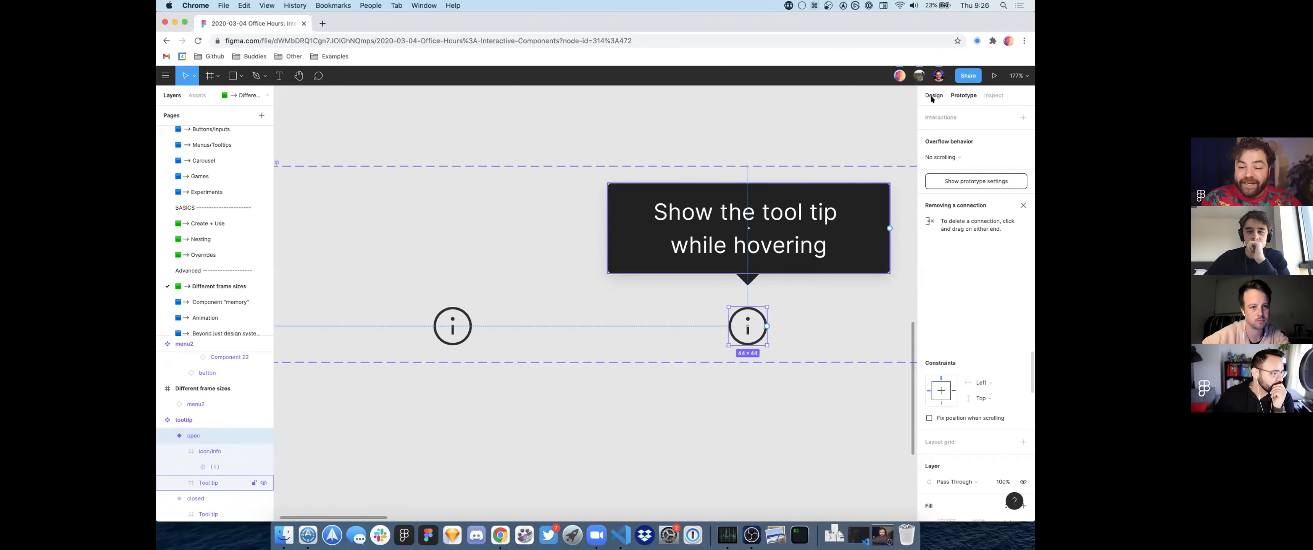
{"action": "left_click", "coordinate": [929, 200]}
{"action": "left_click", "coordinate": [929, 200]}
{"action": "left_click", "coordinate": [929, 200]}
{"action": "left_click", "coordinate": [929, 200]}
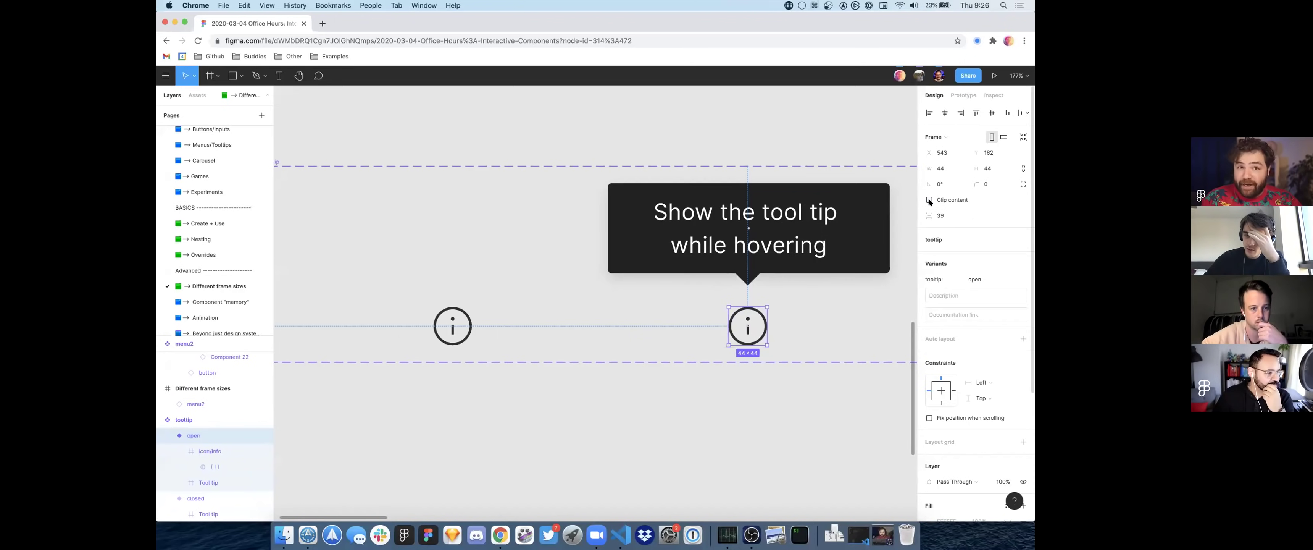
{"action": "left_click", "coordinate": [928, 200]}
{"action": "left_click", "coordinate": [929, 200]}
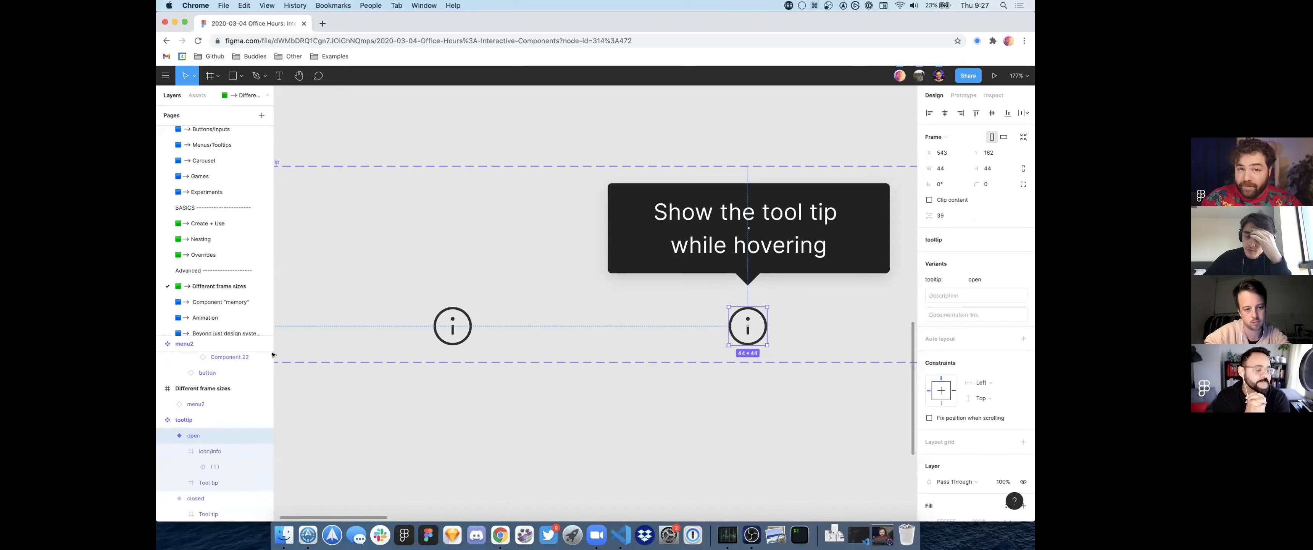
Step: Compare the frame bounds of the tooltip's closed and open variants and inspect the Tool tip layer inside the open one
{"action": "left_click", "coordinate": [461, 337]}
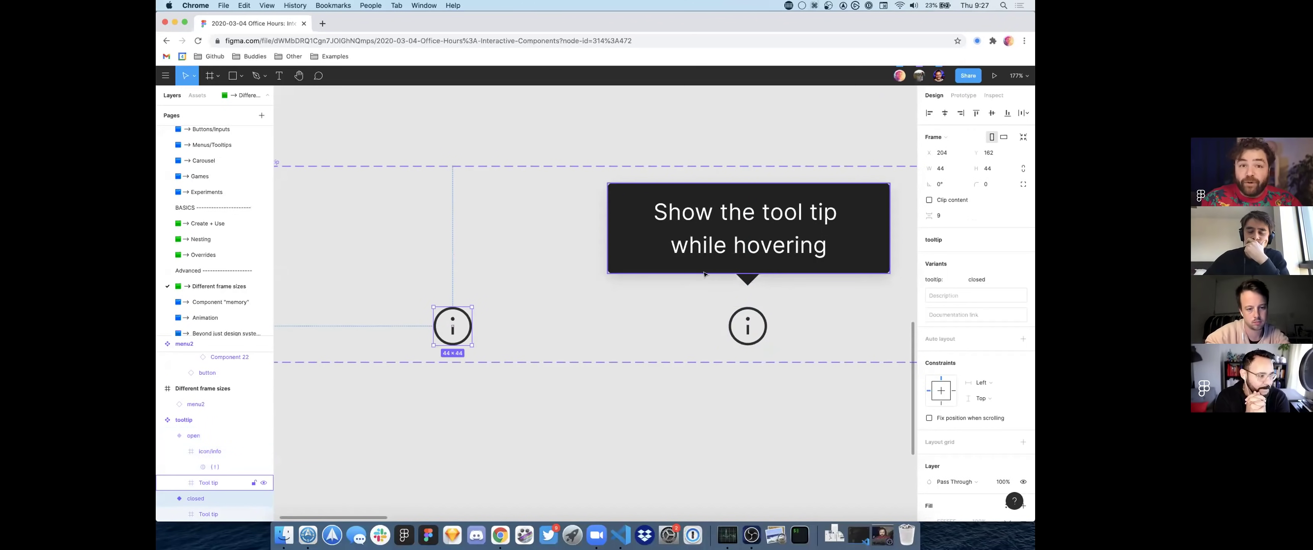
{"action": "left_click", "coordinate": [763, 321]}
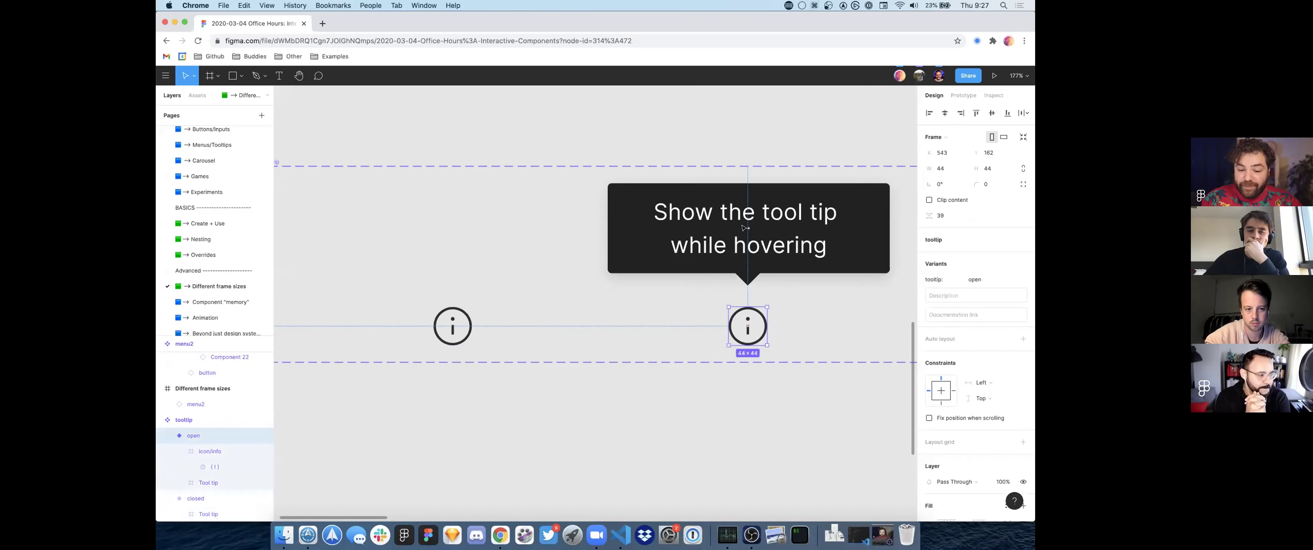
{"action": "left_click", "coordinate": [206, 483]}
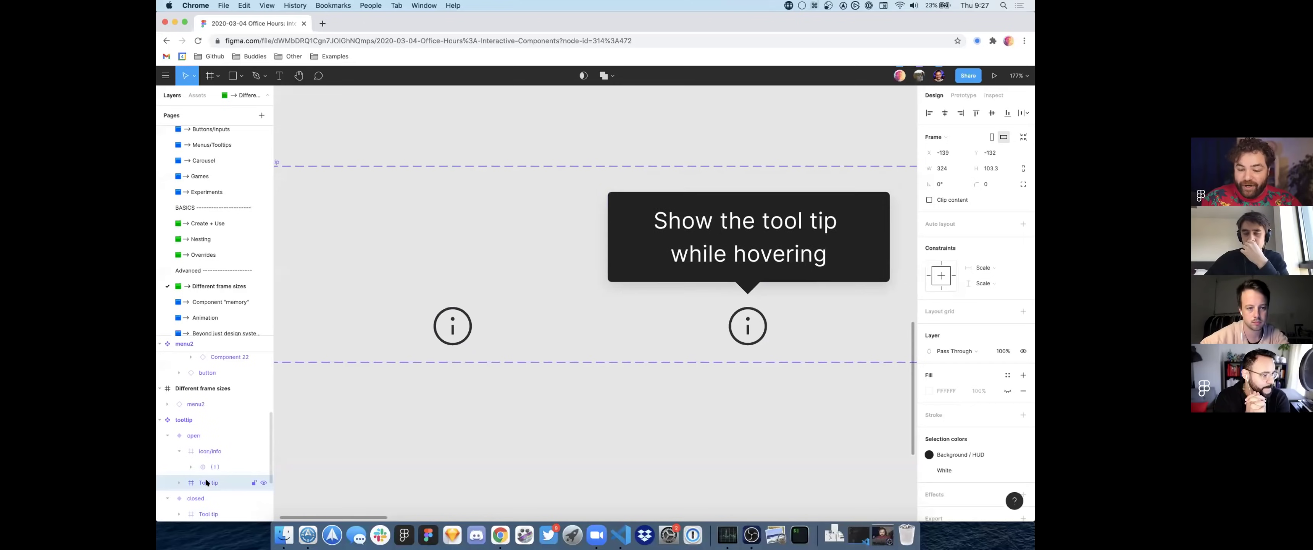
{"action": "left_click", "coordinate": [539, 305]}
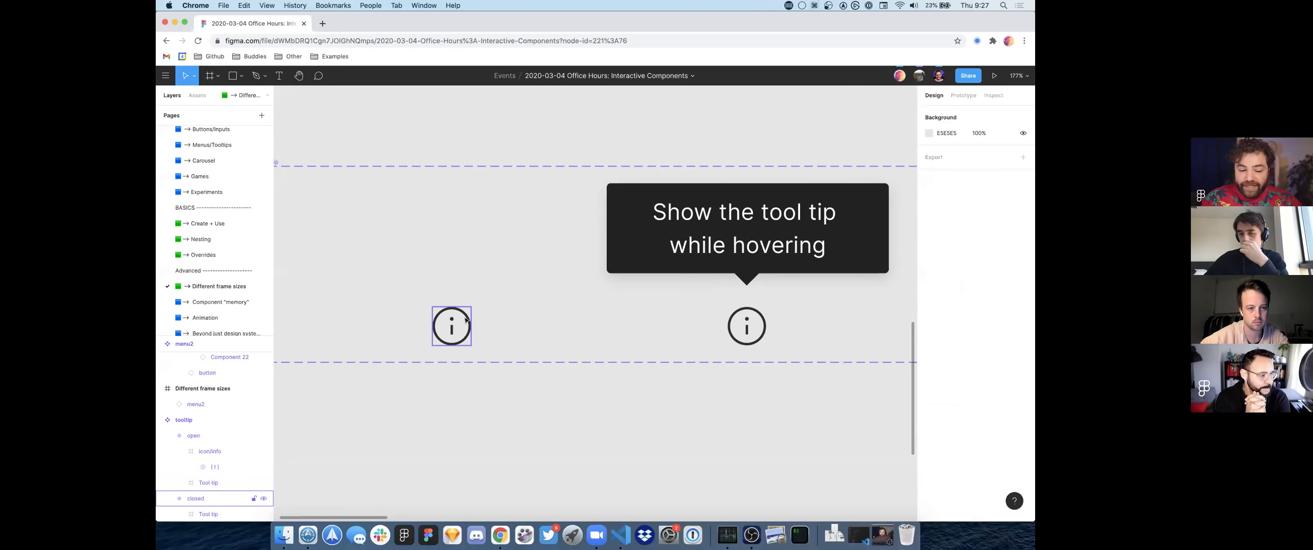
{"action": "left_click", "coordinate": [452, 326]}
{"action": "left_click", "coordinate": [734, 324]}
{"action": "scroll", "coordinate": [722, 323], "scroll_direction": "down", "scroll_amount": 3}
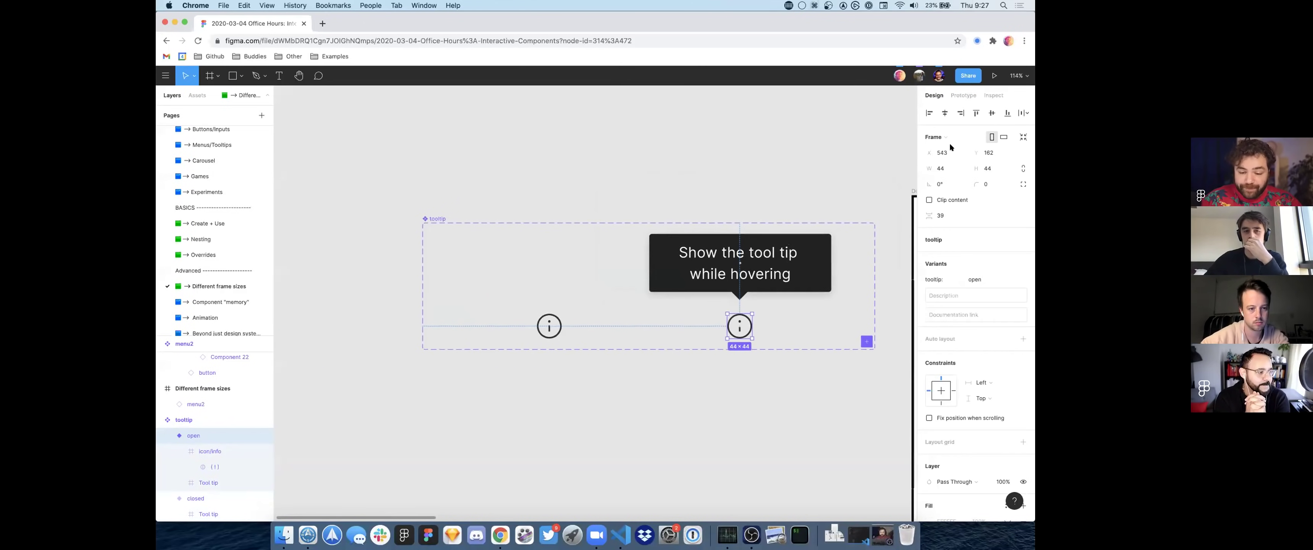
{"action": "key", "text": "Escape"}
Step: Connect the tooltip's closed variant to the open variant with a While hovering, Change to open interaction
{"action": "left_click", "coordinate": [962, 96]}
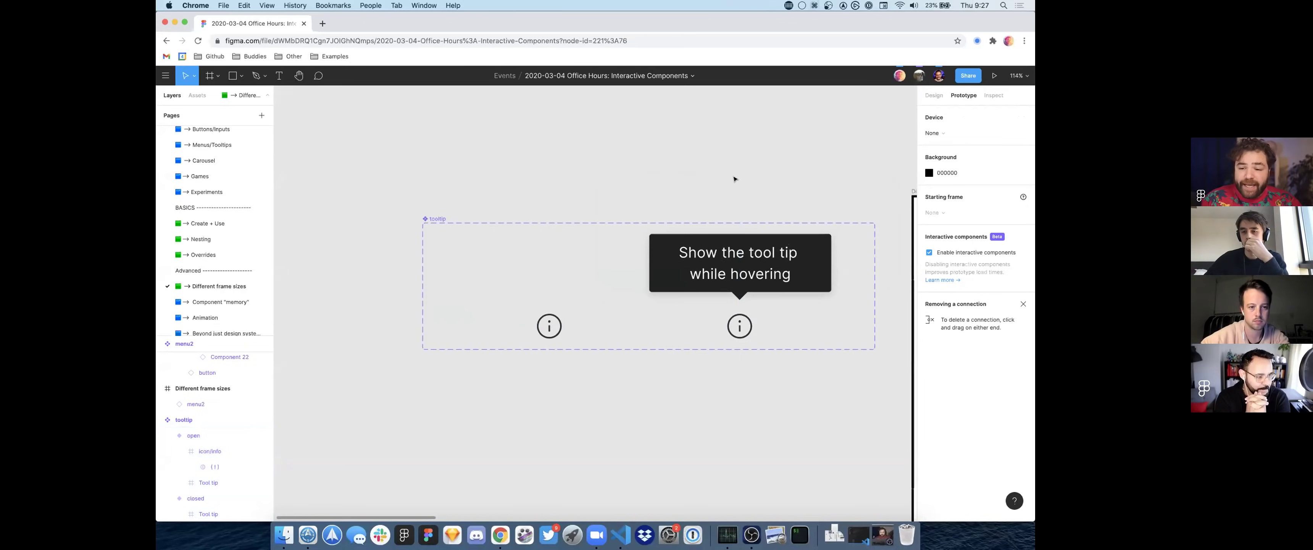
{"action": "left_click", "coordinate": [555, 334]}
{"action": "scroll", "coordinate": [553, 331], "scroll_direction": "right", "scroll_amount": 3}
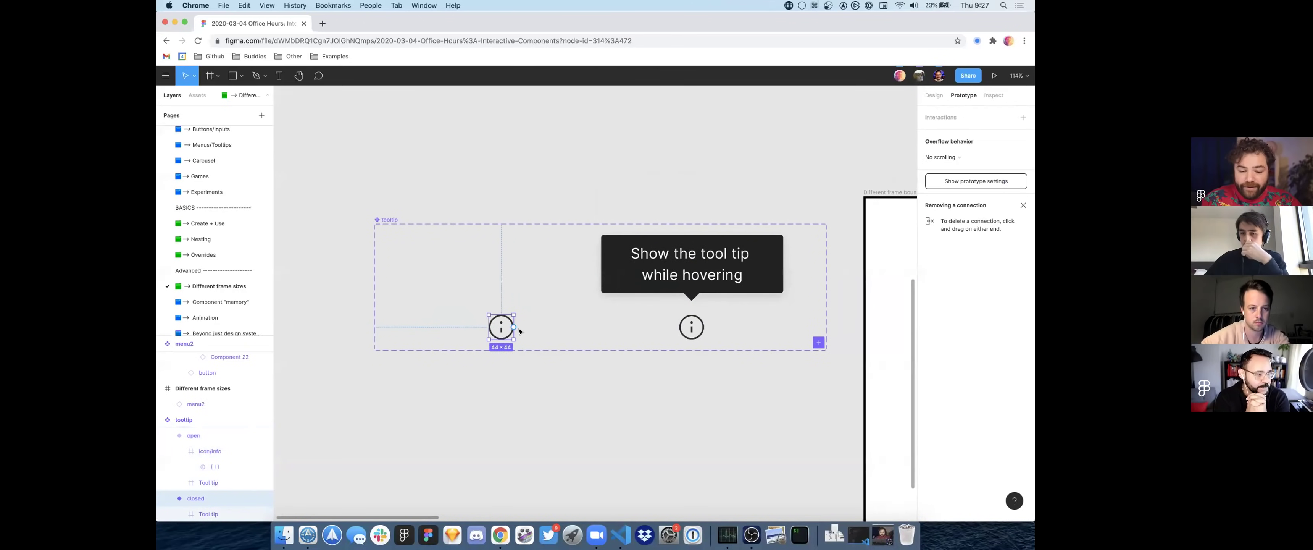
{"action": "left_click_drag", "start_coordinate": [514, 326], "coordinate": [692, 327]}
{"action": "scroll", "coordinate": [692, 327], "scroll_direction": "up", "scroll_amount": 4}
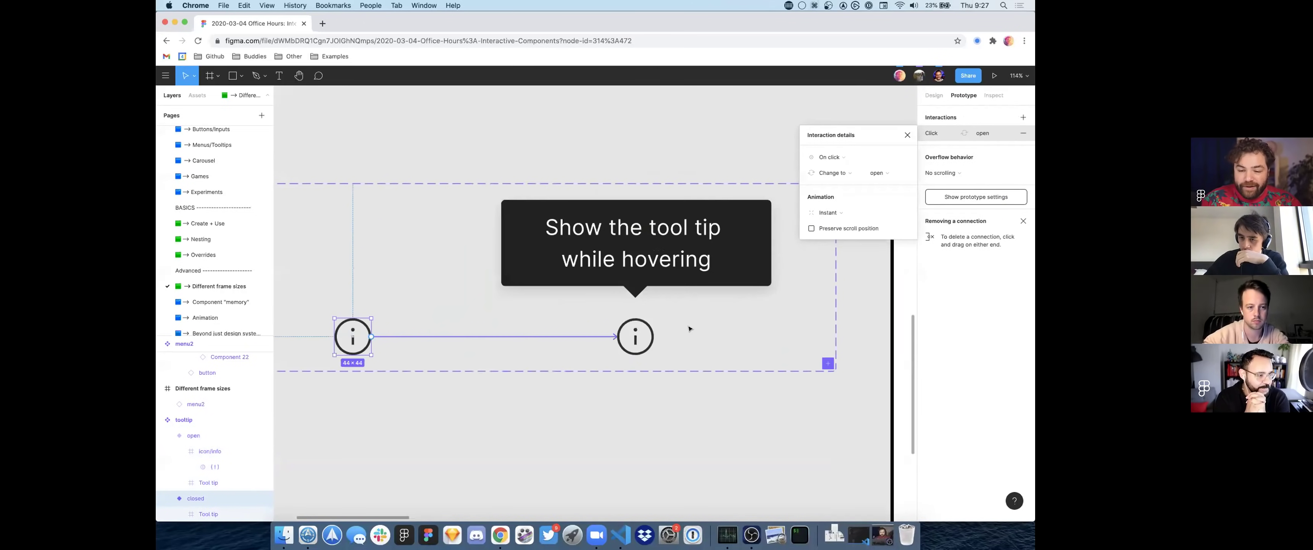
{"action": "scroll", "coordinate": [693, 326], "scroll_direction": "left", "scroll_amount": 4}
{"action": "left_click", "coordinate": [829, 157]}
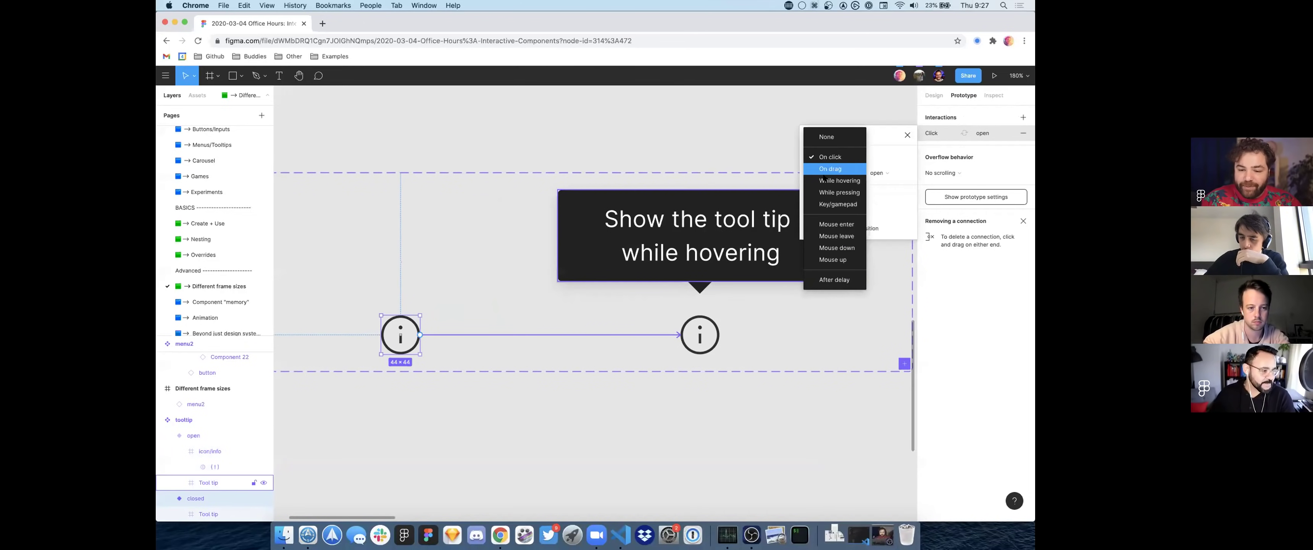
{"action": "left_click", "coordinate": [823, 179]}
{"action": "left_click", "coordinate": [701, 155]}
{"action": "left_click", "coordinate": [402, 326]}
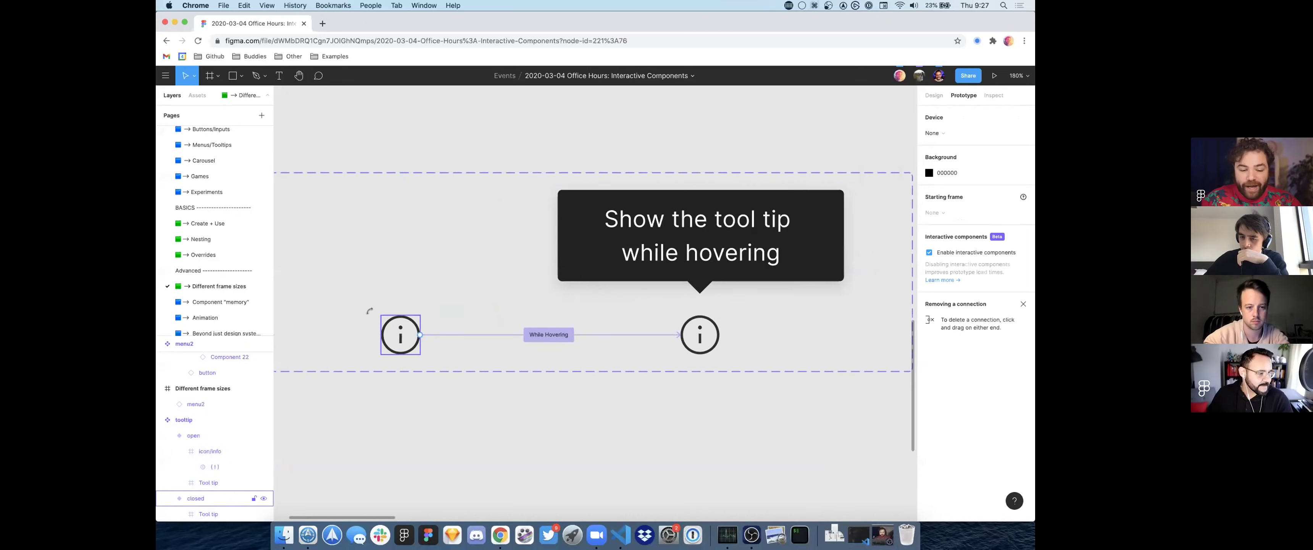
{"action": "left_click", "coordinate": [700, 335]}
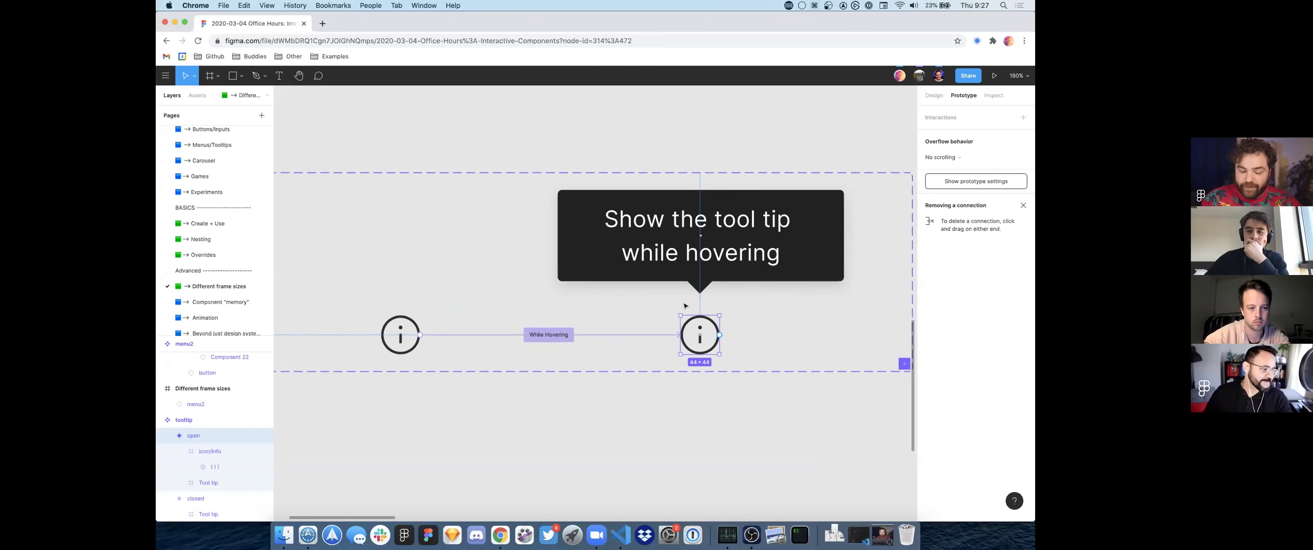
Step: Clear the existing icon from the Different frame bounds frame and place a copy of the closed variant's info icon there
{"action": "left_click", "coordinate": [791, 152]}
{"action": "scroll", "coordinate": [791, 152], "scroll_direction": "down", "scroll_amount": 5}
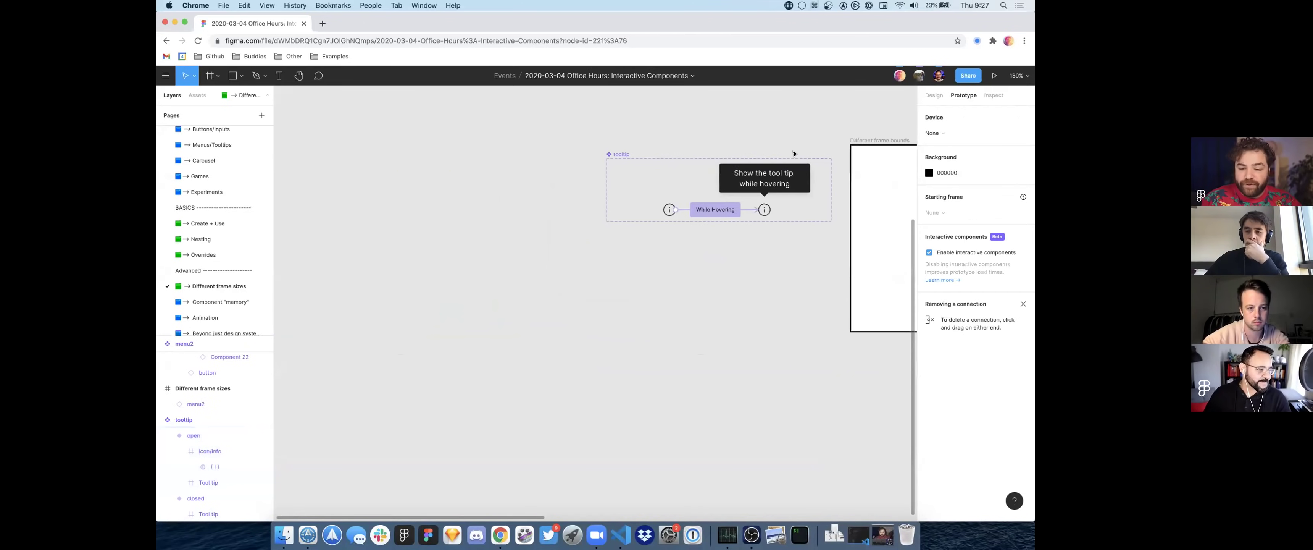
{"action": "key", "text": "ctrl+z"}
{"action": "key", "text": "ctrl+z"}
{"action": "key", "text": "ctrl+z"}
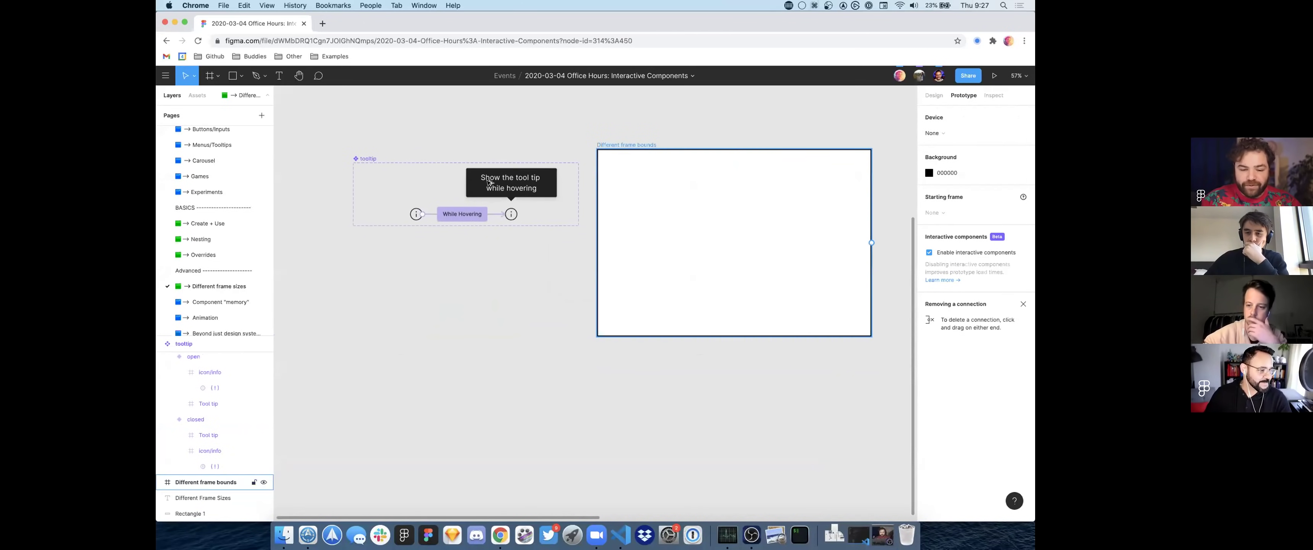
{"action": "left_click", "coordinate": [415, 215]}
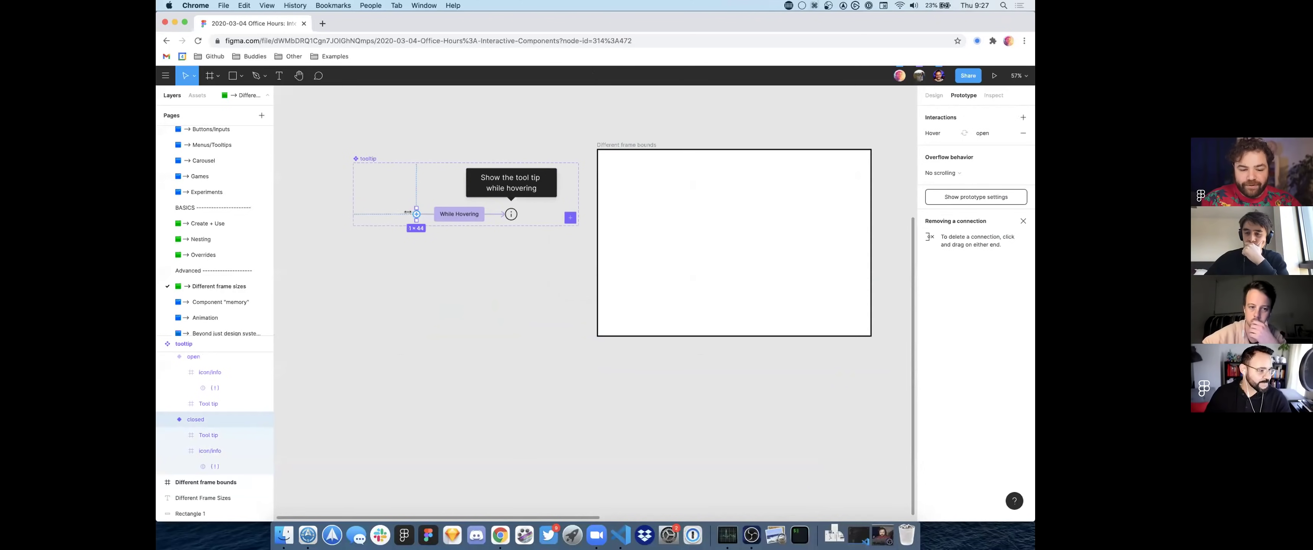
{"action": "left_click_drag", "start_coordinate": [415, 214], "coordinate": [740, 249]}
Step: Test the copied icon in the prototype preview and inspect the details of the tooltip's While Hovering interaction
{"action": "left_click", "coordinate": [994, 75]}
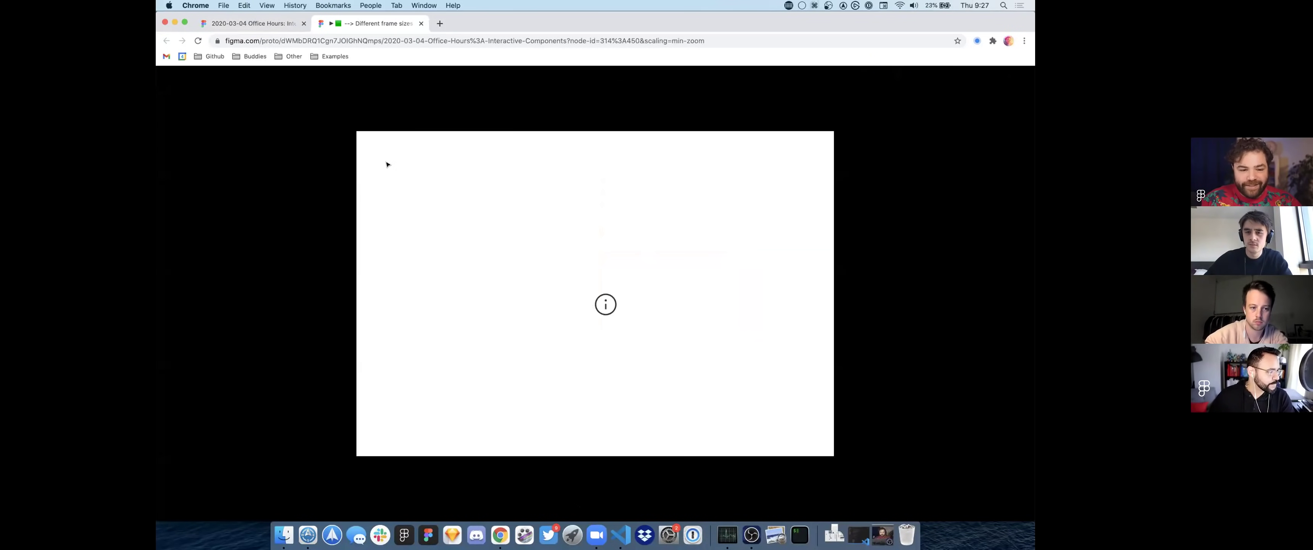
{"action": "key", "text": "super+1"}
{"action": "scroll", "coordinate": [398, 161], "scroll_direction": "up", "scroll_amount": 3}
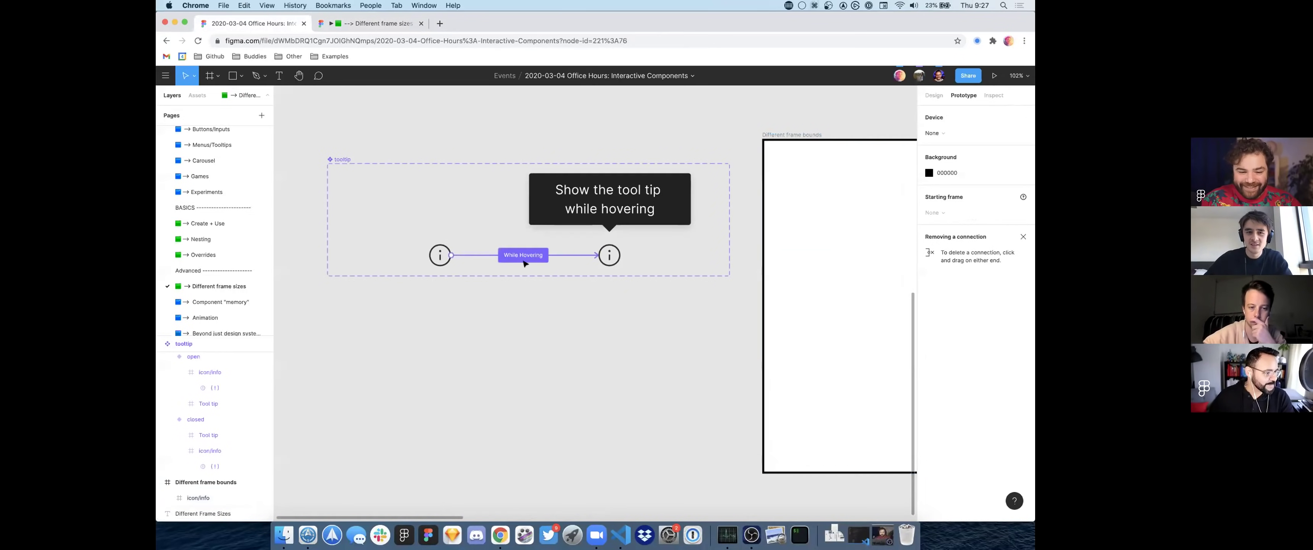
{"action": "left_click", "coordinate": [523, 255]}
{"action": "scroll", "coordinate": [525, 263], "scroll_direction": "right", "scroll_amount": 5}
{"action": "key", "text": "super+2"}
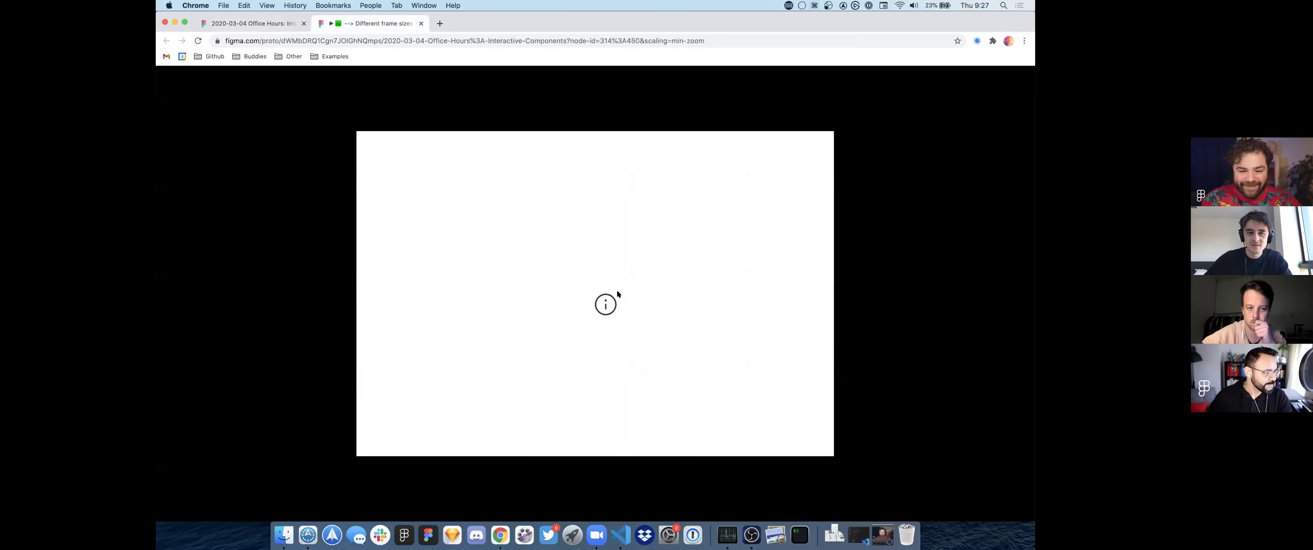
{"action": "key", "text": "super+1"}
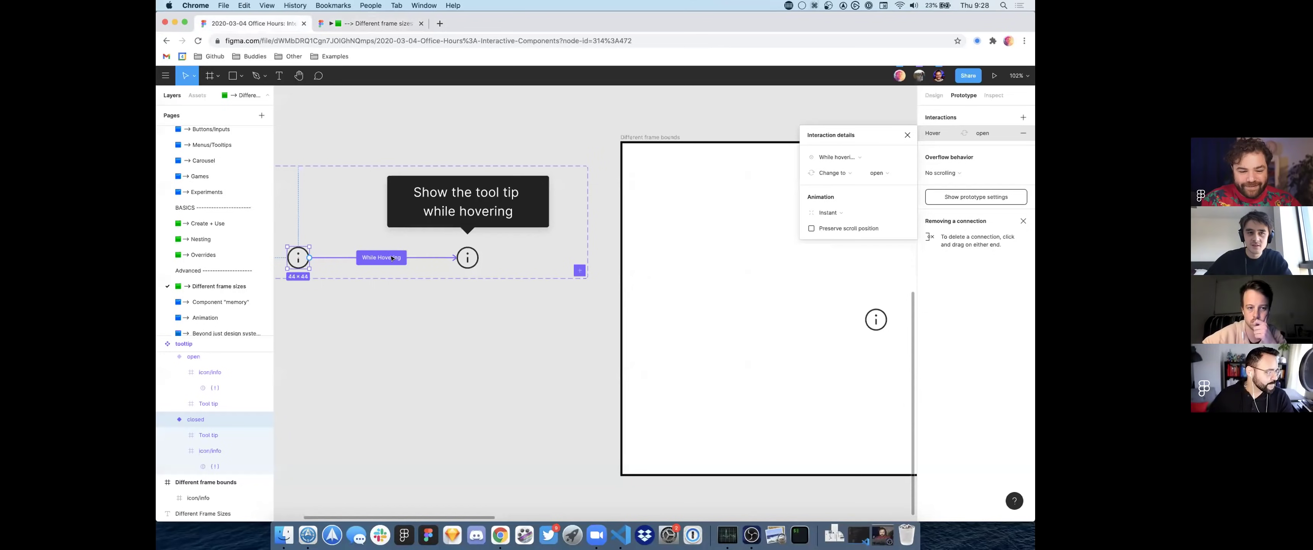
{"action": "scroll", "coordinate": [392, 258], "scroll_direction": "left", "scroll_amount": 3}
{"action": "scroll", "coordinate": [388, 261], "scroll_direction": "up", "scroll_amount": 5}
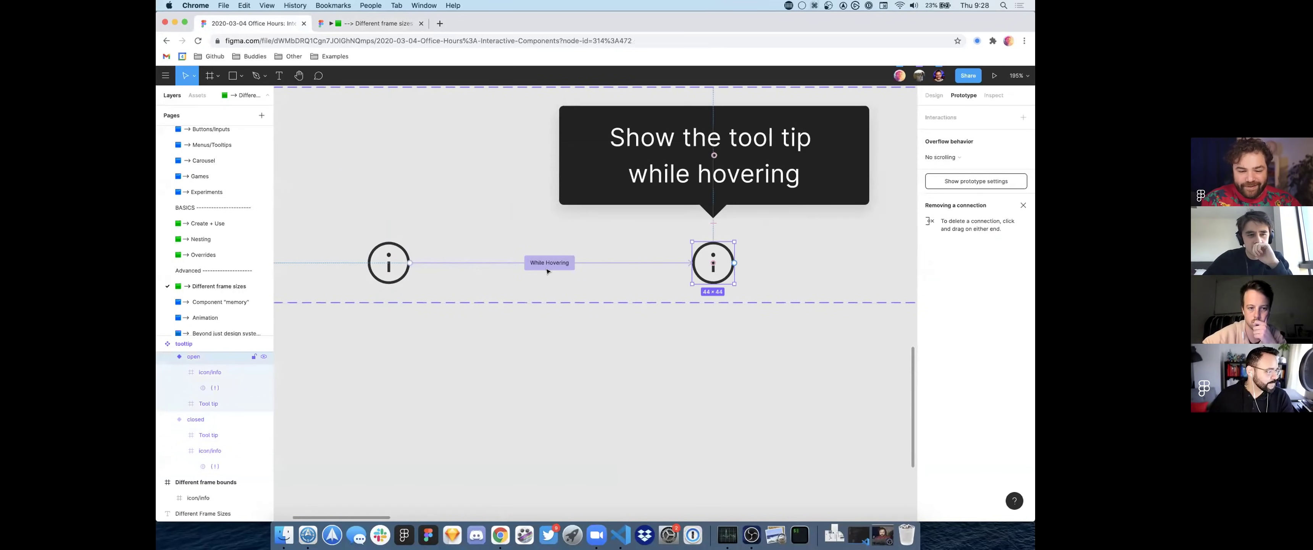
{"action": "scroll", "coordinate": [420, 265], "scroll_direction": "down", "scroll_amount": 5}
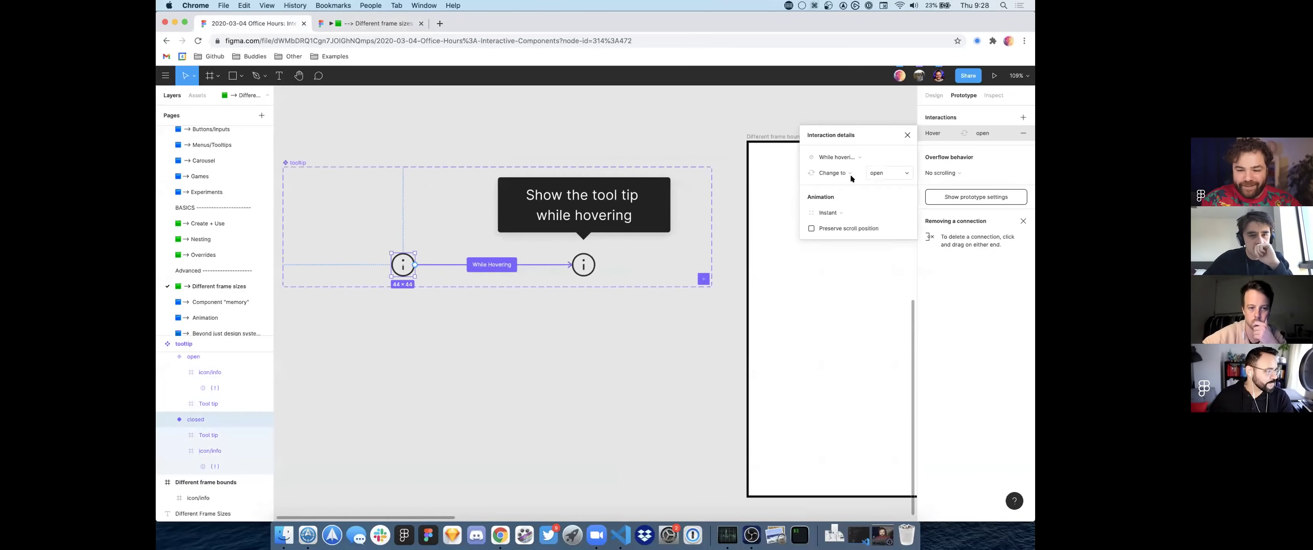
{"action": "scroll", "coordinate": [764, 369], "scroll_direction": "right", "scroll_amount": 4}
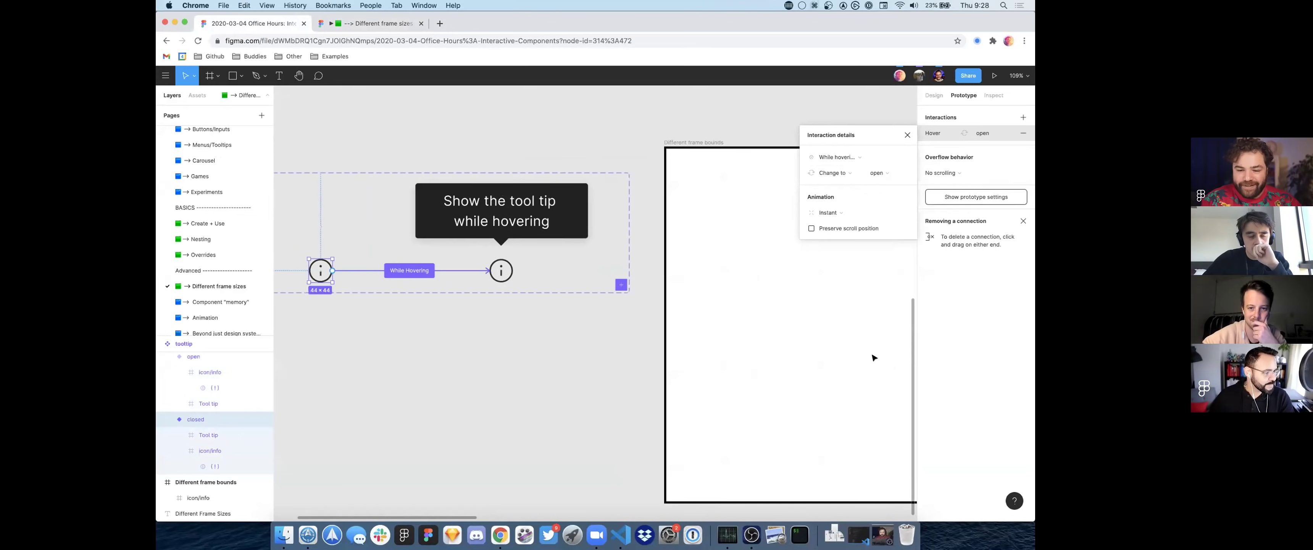
Step: Replace the copied icon in the Different frame bounds frame with an instance of the tooltip's closed variant
{"action": "left_click", "coordinate": [891, 337]}
{"action": "key", "text": "Delete"}
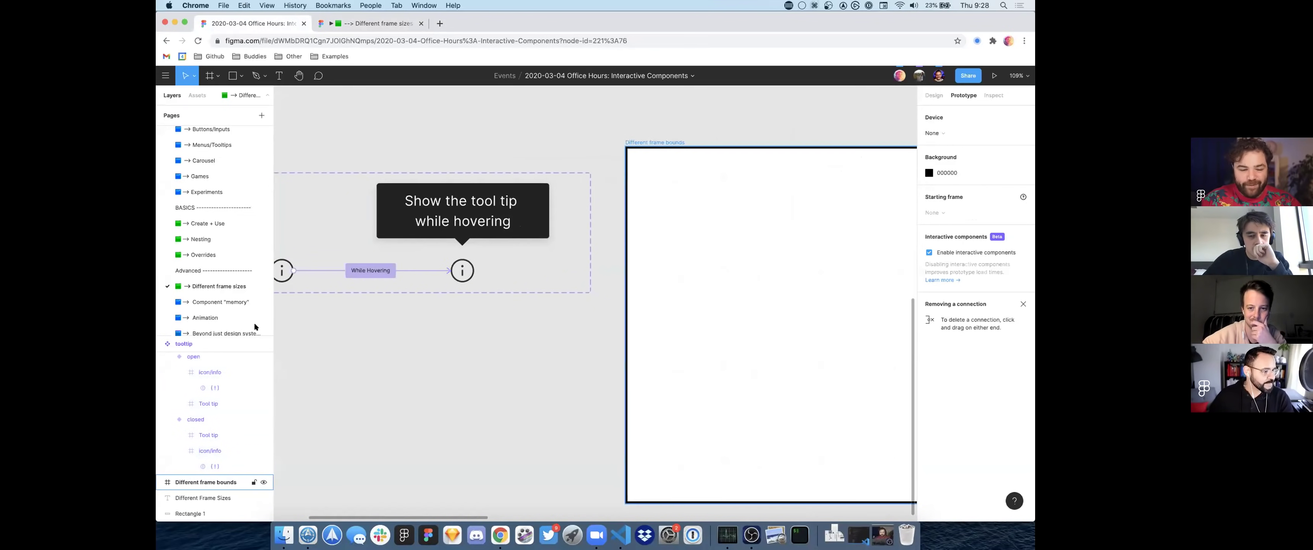
{"action": "left_click", "coordinate": [286, 268]}
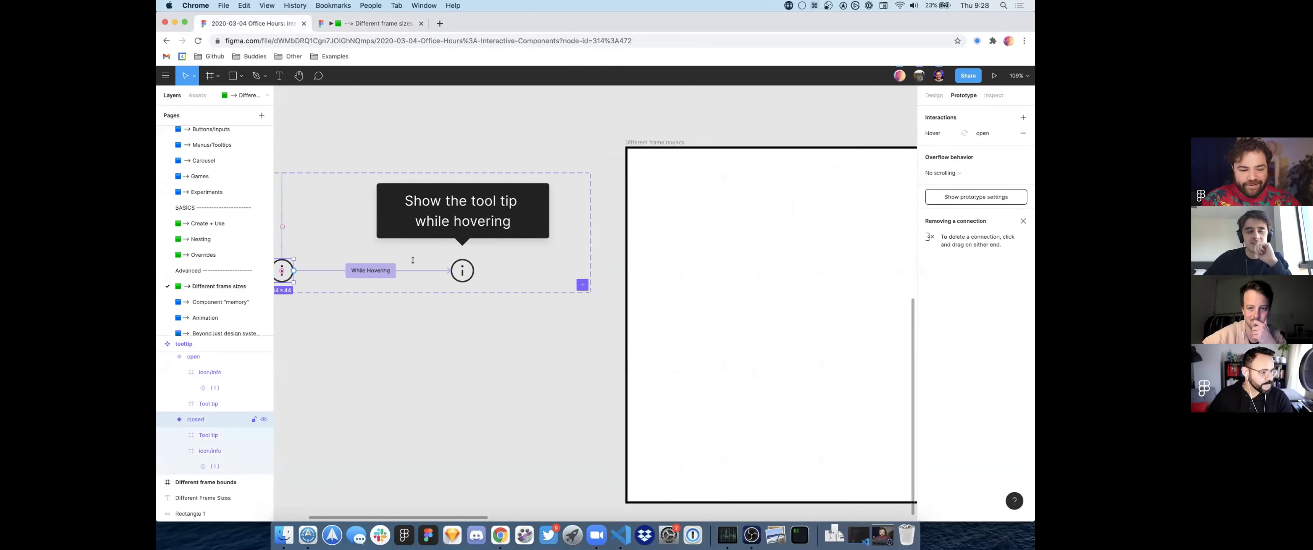
{"action": "scroll", "coordinate": [383, 277], "scroll_direction": "left", "scroll_amount": 2}
{"action": "scroll", "coordinate": [382, 276], "scroll_direction": "down", "scroll_amount": 2}
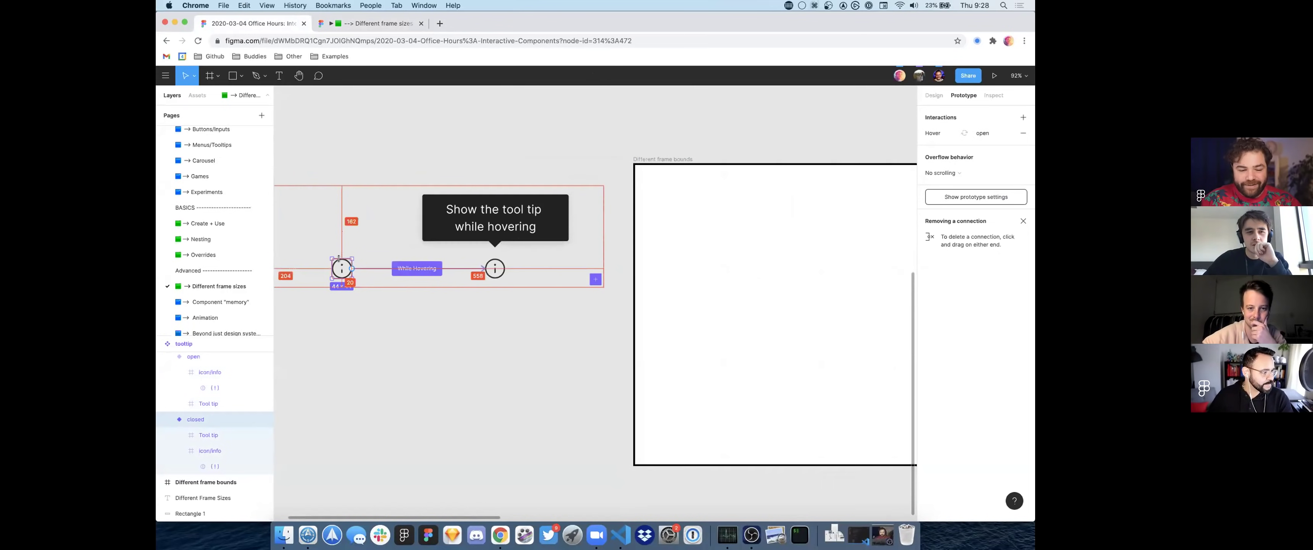
{"action": "left_click_drag", "start_coordinate": [342, 265], "coordinate": [820, 297]}
Step: Test the new tooltip instance's hover behaviour in the prototype preview and return to the design file
{"action": "left_click", "coordinate": [350, 23]}
{"action": "mouse_move", "coordinate": [553, 278]}
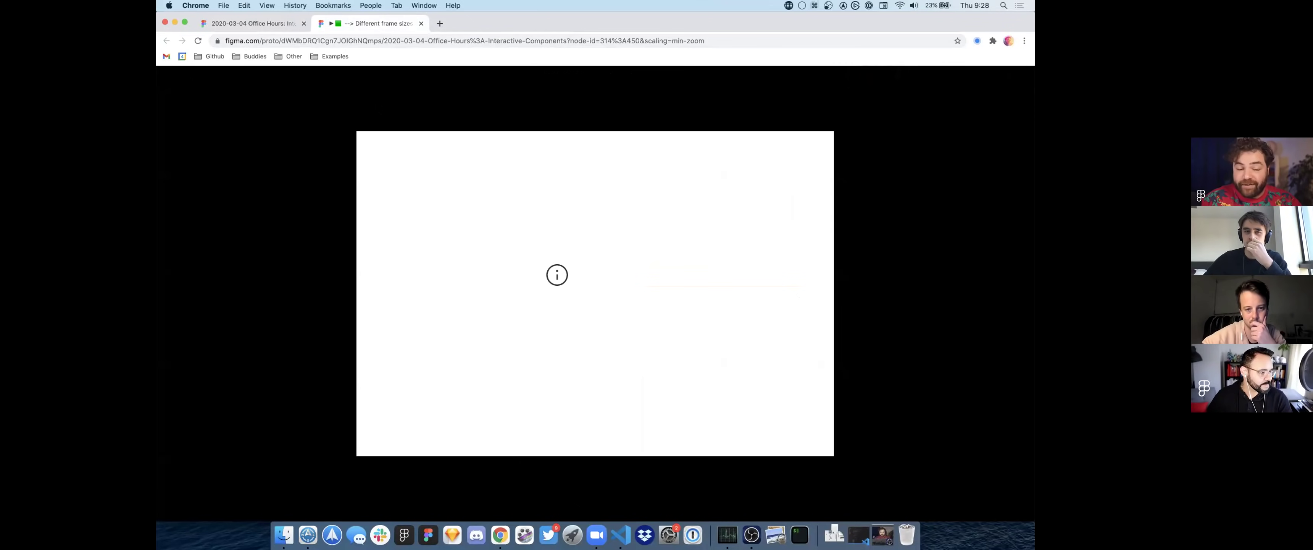
{"action": "left_click", "coordinate": [255, 24]}
Step: View the button, menu-item and menu2 component sets beside the Different frame sizes frame
{"action": "scroll", "coordinate": [559, 287], "scroll_direction": "right", "scroll_amount": 10}
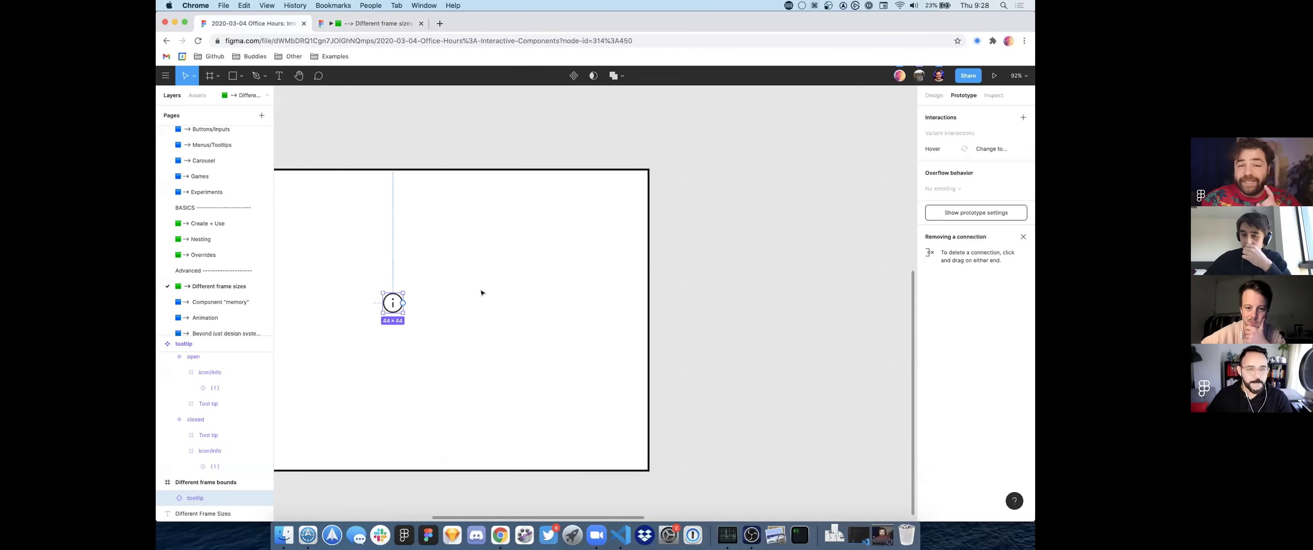
{"action": "scroll", "coordinate": [430, 305], "scroll_direction": "left", "scroll_amount": 10}
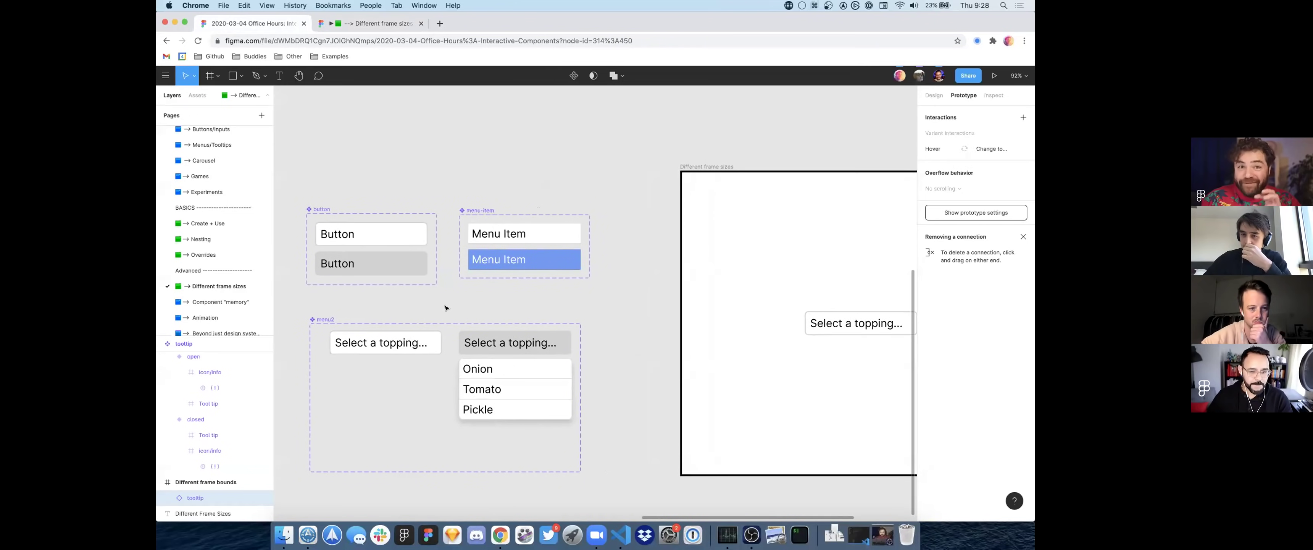
{"action": "scroll", "coordinate": [445, 307], "scroll_direction": "left", "scroll_amount": 2}
{"action": "scroll", "coordinate": [445, 307], "scroll_direction": "down", "scroll_amount": 1}
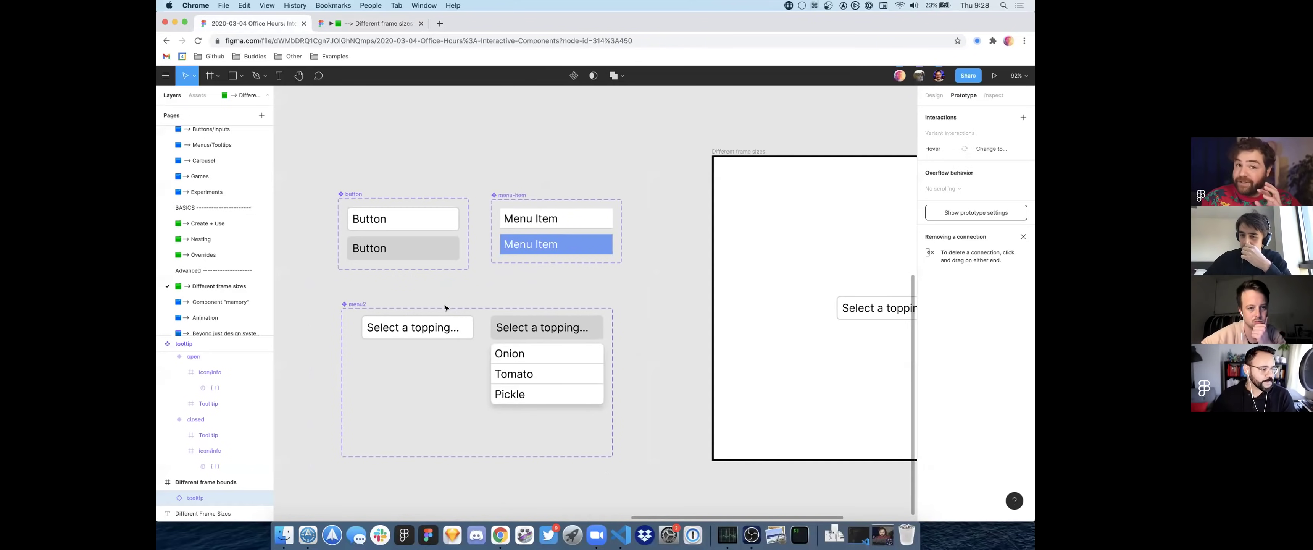
Step: Compare the frame bounds of the closed and open variants in the menu2 component set
{"action": "scroll", "coordinate": [444, 374], "scroll_direction": "up", "scroll_amount": 5}
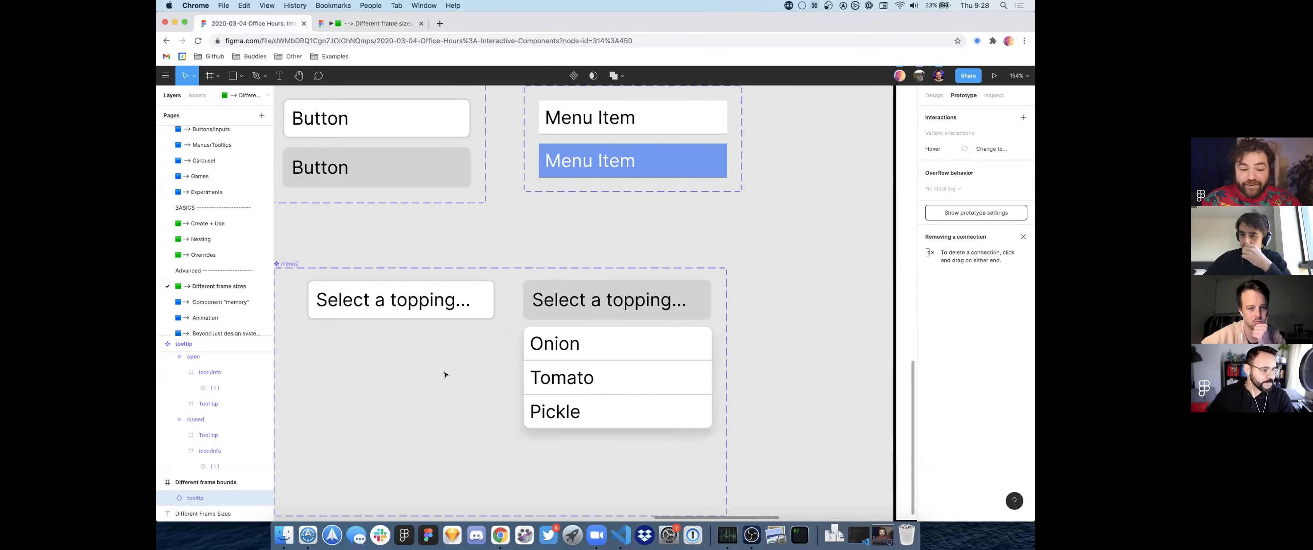
{"action": "double_click", "coordinate": [449, 334]}
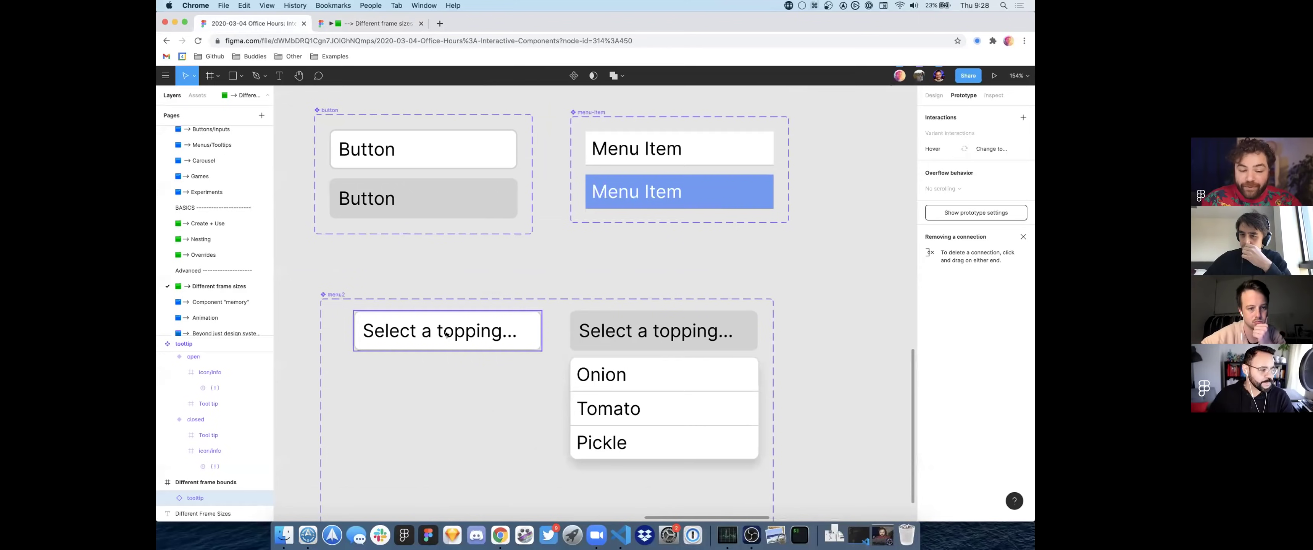
{"action": "left_click", "coordinate": [643, 376]}
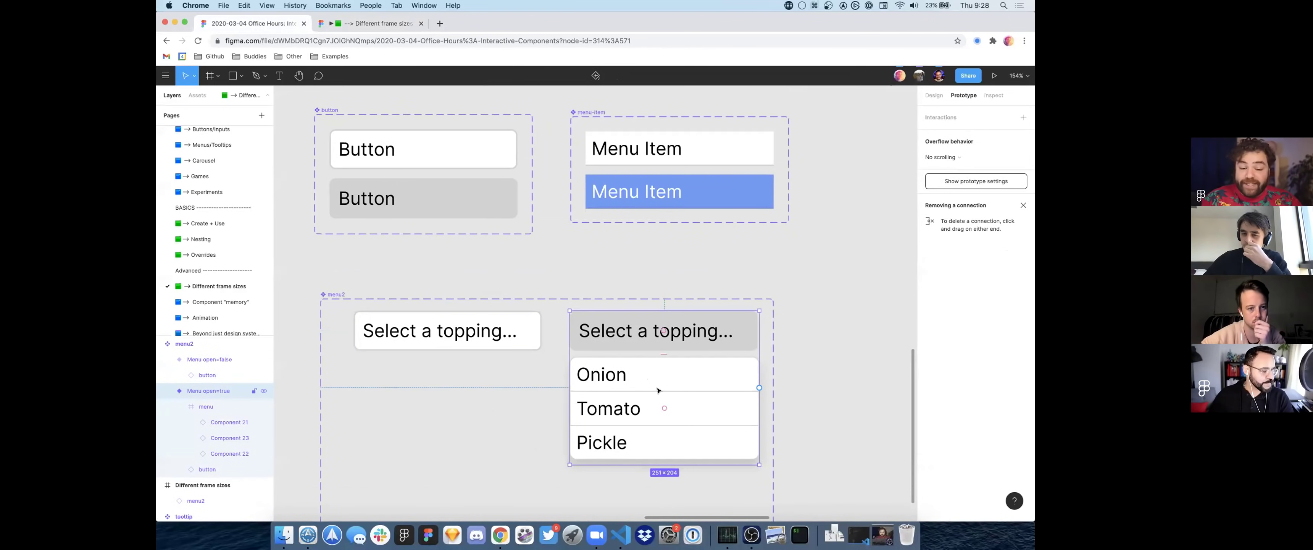
{"action": "left_click", "coordinate": [492, 328]}
{"action": "scroll", "coordinate": [490, 325], "scroll_direction": "up", "scroll_amount": 4}
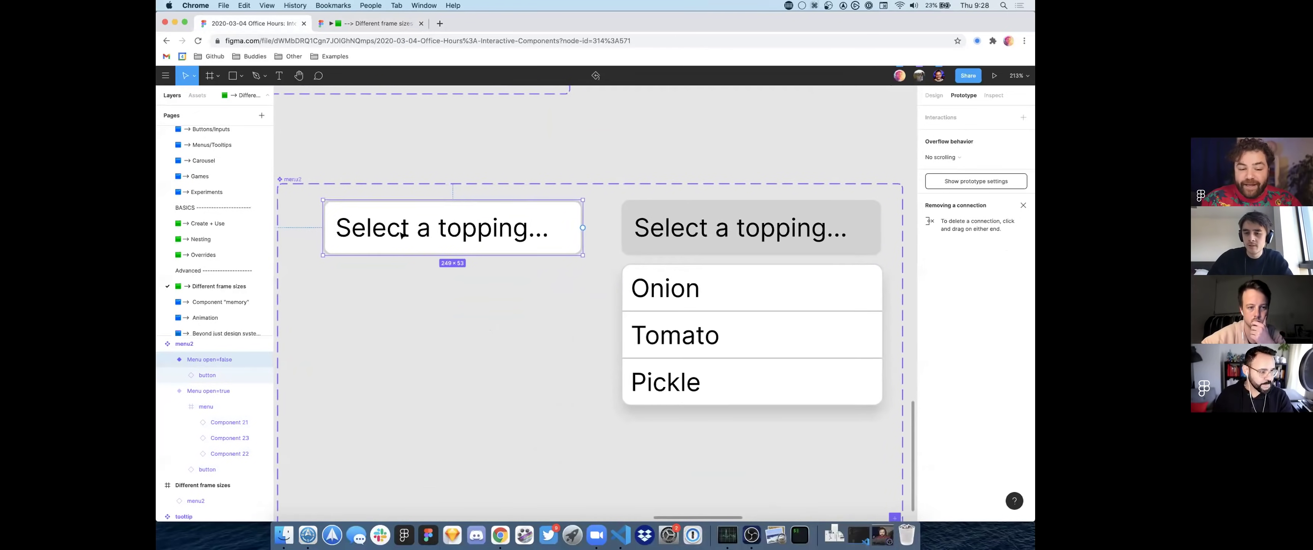
{"action": "left_click", "coordinate": [742, 304]}
{"action": "left_click", "coordinate": [530, 251]}
{"action": "left_click", "coordinate": [740, 275]}
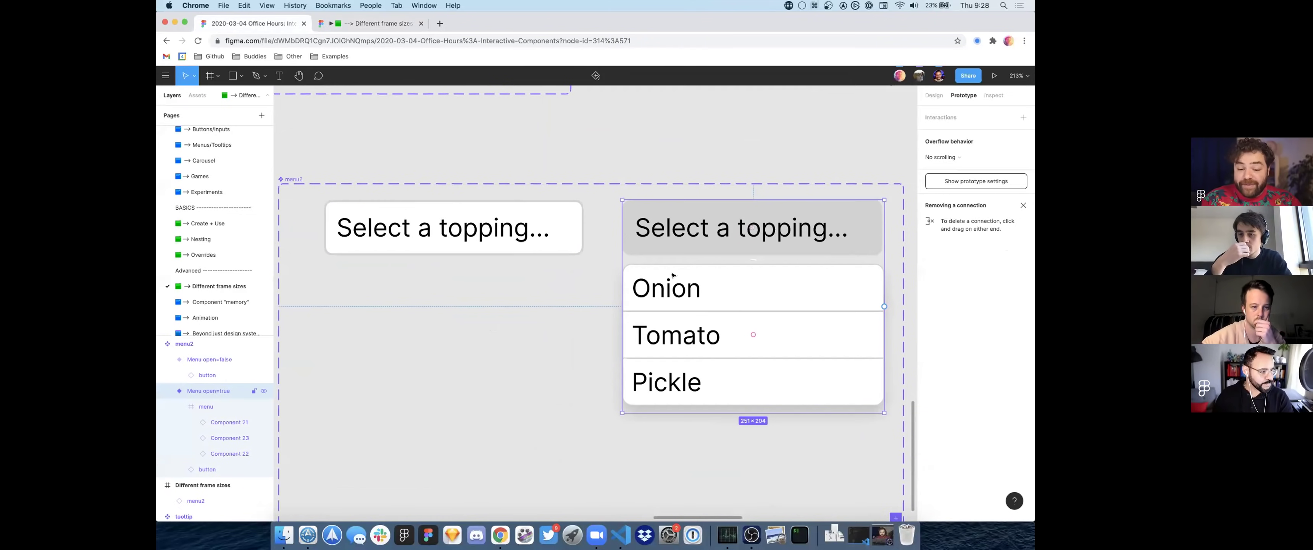
Step: Examine the menu2 instance placed in the Different frame sizes frame alongside its component set
{"action": "scroll", "coordinate": [594, 274], "scroll_direction": "down", "scroll_amount": 5}
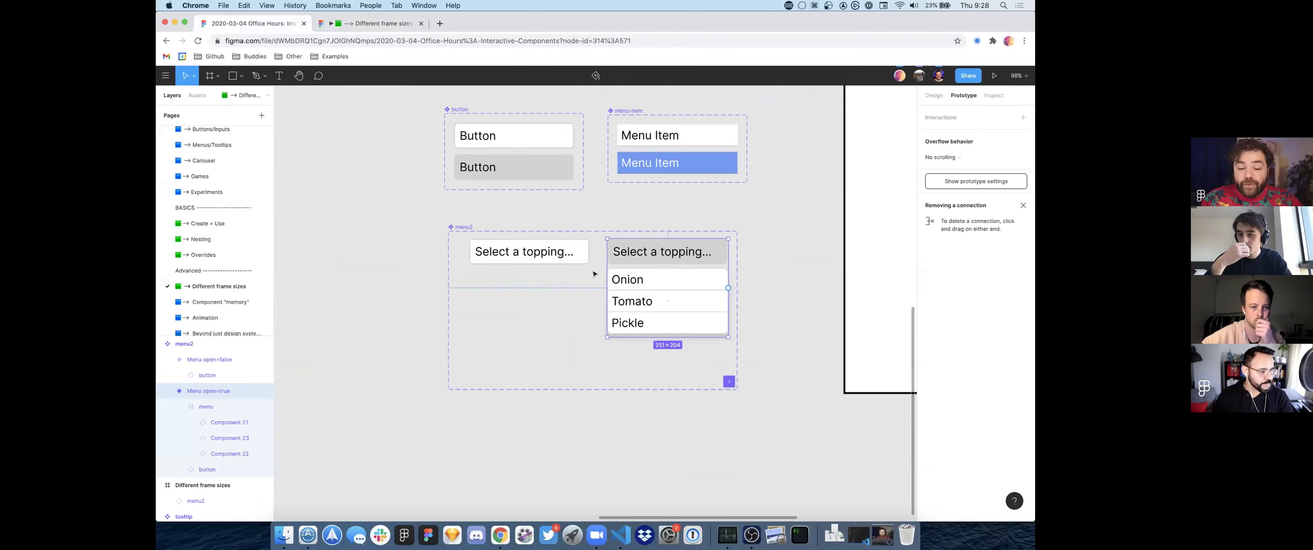
{"action": "scroll", "coordinate": [673, 240], "scroll_direction": "right", "scroll_amount": 5}
{"action": "scroll", "coordinate": [612, 243], "scroll_direction": "up", "scroll_amount": 3}
{"action": "scroll", "coordinate": [614, 236], "scroll_direction": "left", "scroll_amount": 2}
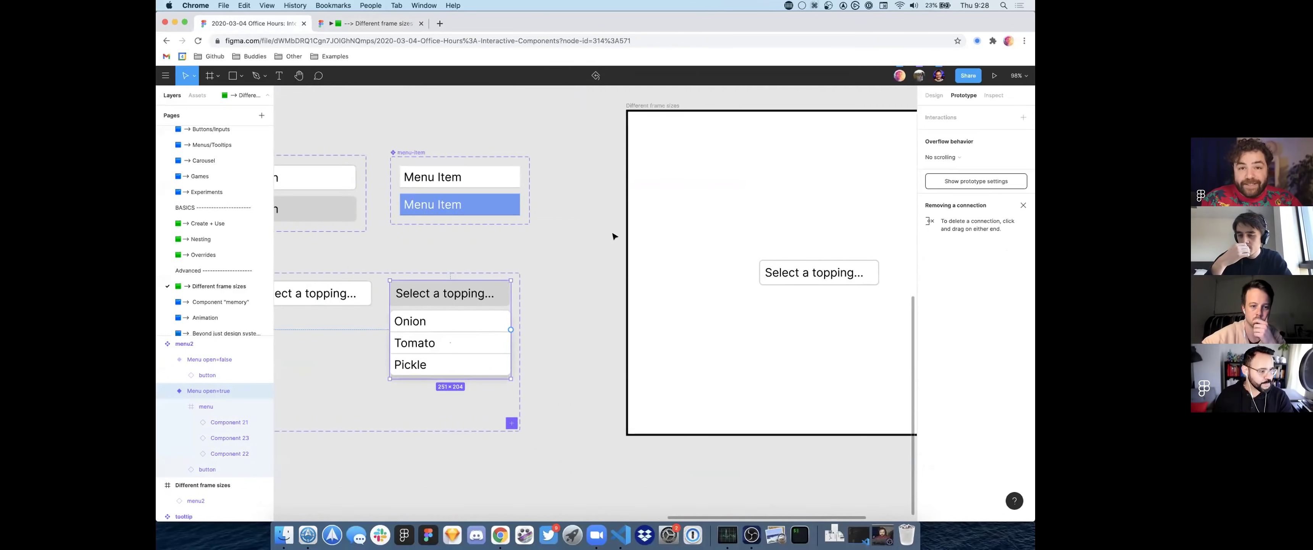
{"action": "scroll", "coordinate": [614, 235], "scroll_direction": "down", "scroll_amount": 4}
{"action": "left_click", "coordinate": [771, 265]}
{"action": "scroll", "coordinate": [524, 297], "scroll_direction": "left", "scroll_amount": 3}
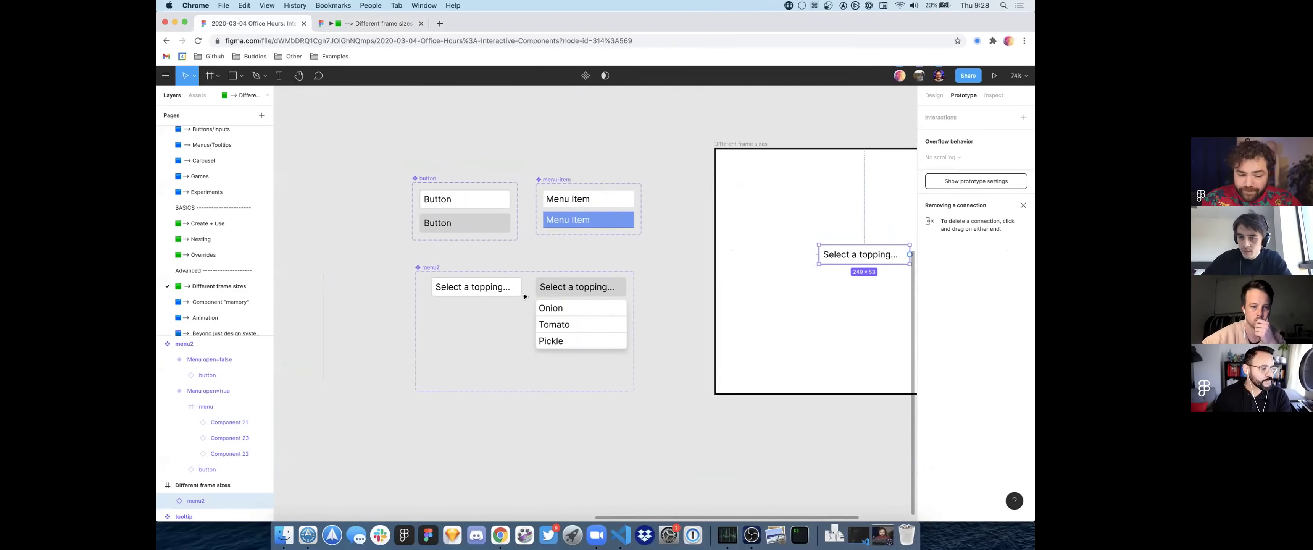
Step: Connect the closed menu2 variant to the open variant with a While hovering interaction that uses Change to
{"action": "scroll", "coordinate": [524, 295], "scroll_direction": "up", "scroll_amount": 5}
{"action": "left_click", "coordinate": [431, 290]}
{"action": "left_click_drag", "start_coordinate": [444, 277], "coordinate": [490, 280]}
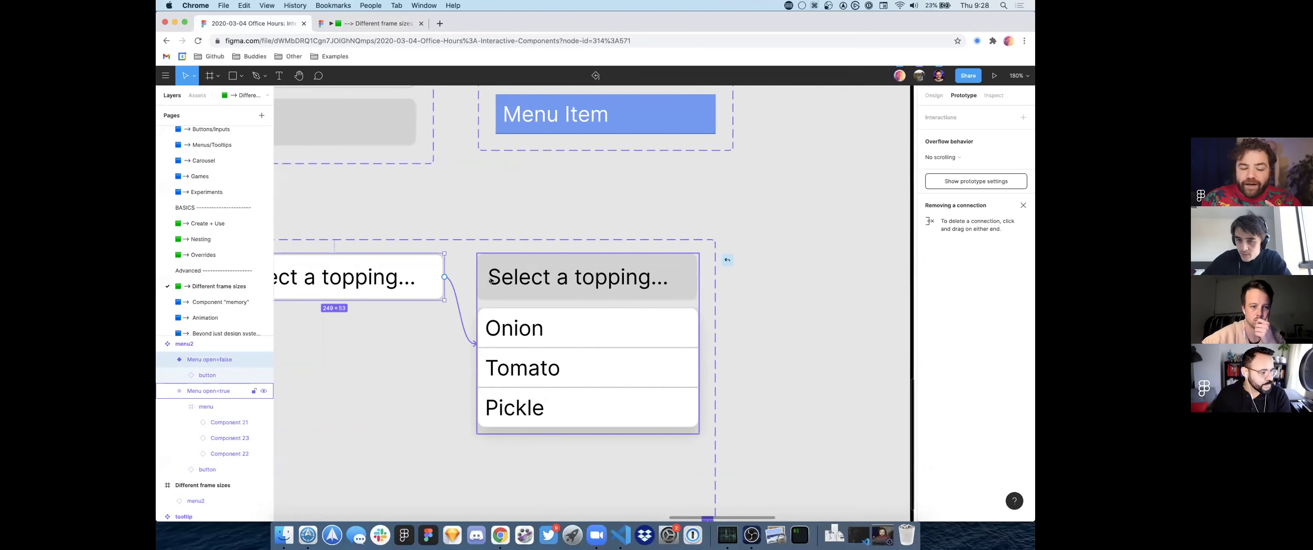
{"action": "left_click_drag", "start_coordinate": [413, 275], "coordinate": [510, 326]}
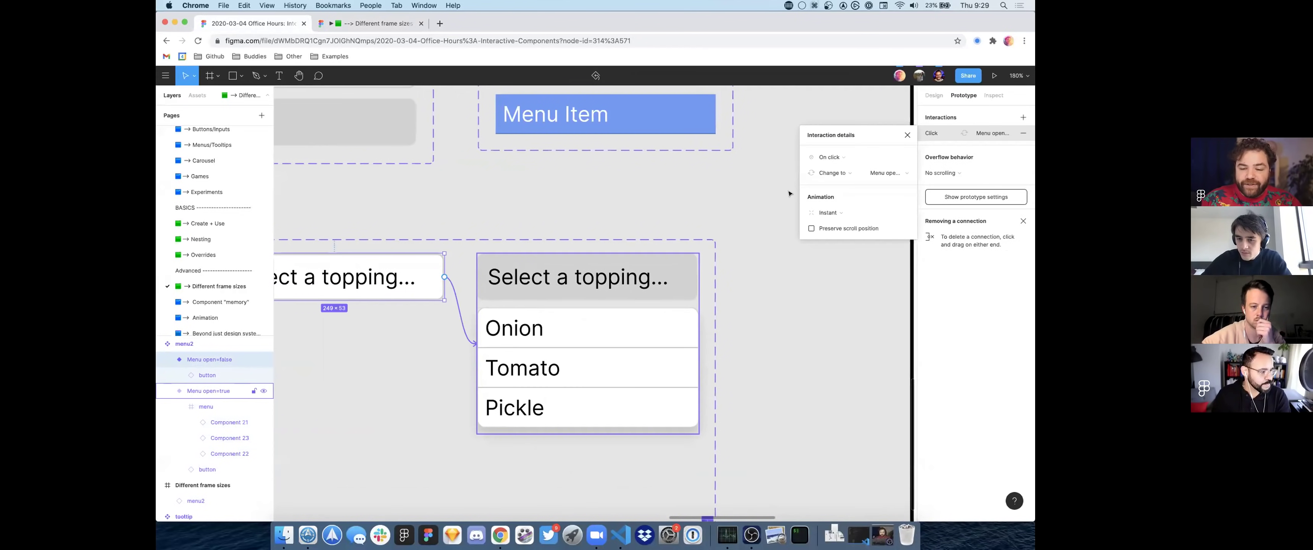
{"action": "left_click", "coordinate": [843, 156]}
{"action": "left_click", "coordinate": [836, 181]}
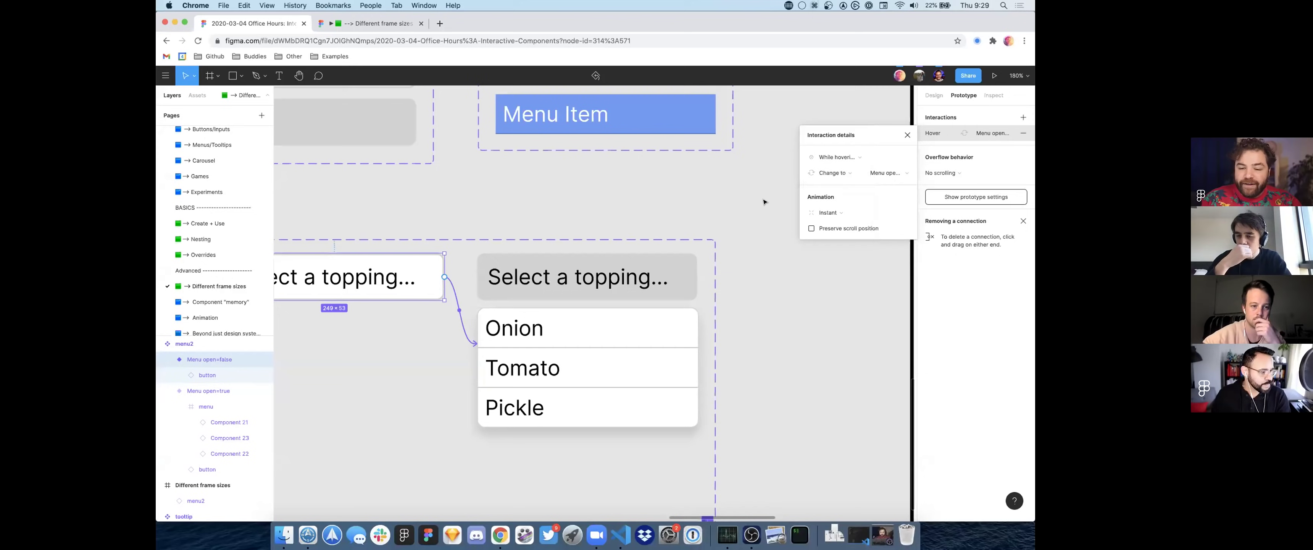
{"action": "left_click", "coordinate": [756, 201]}
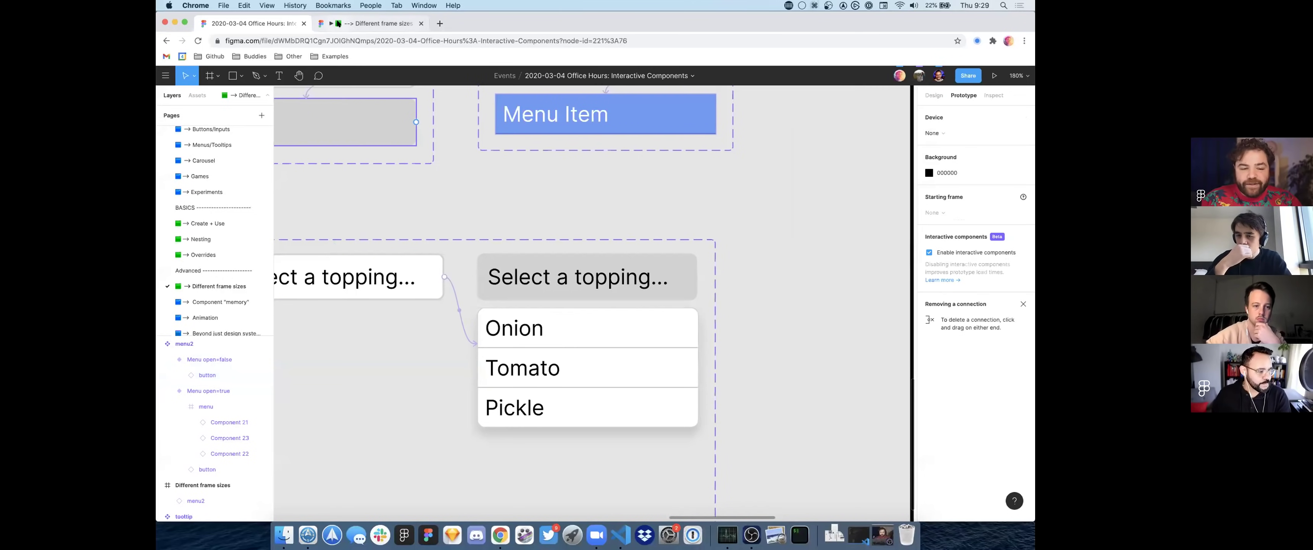
Step: Test the topping menu's hover behaviour in the Different frame sizes prototype preview and return to the design file
{"action": "scroll", "coordinate": [583, 197], "scroll_direction": "down", "scroll_amount": 5}
{"action": "scroll", "coordinate": [601, 168], "scroll_direction": "right", "scroll_amount": 2}
{"action": "left_click", "coordinate": [604, 162]}
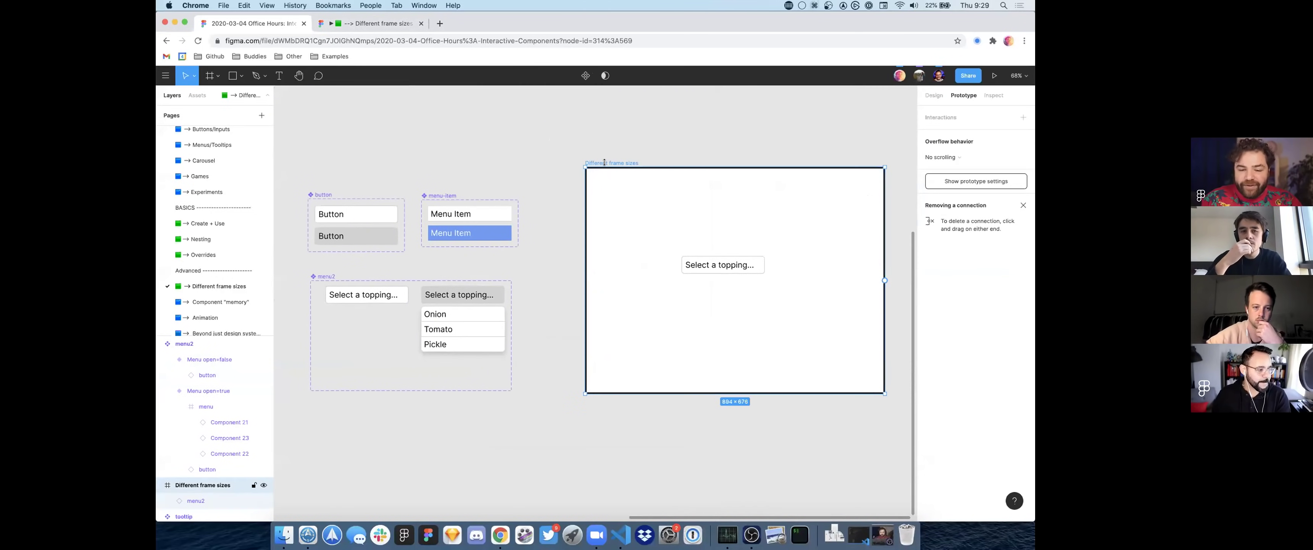
{"action": "left_click", "coordinate": [993, 77]}
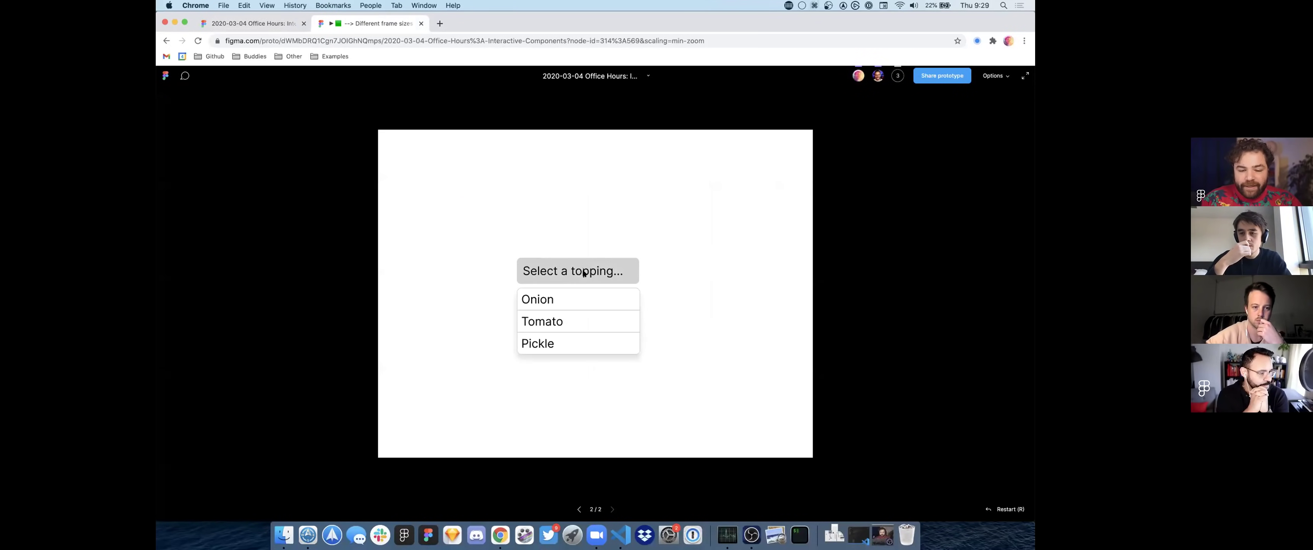
{"action": "mouse_move", "coordinate": [587, 270]}
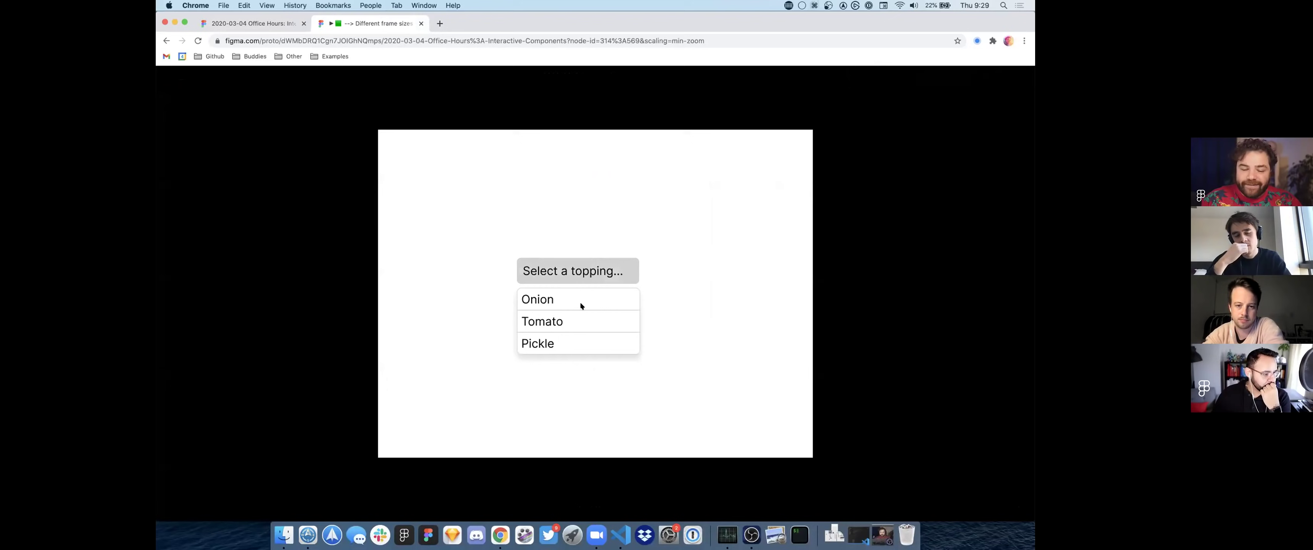
{"action": "left_click", "coordinate": [253, 23]}
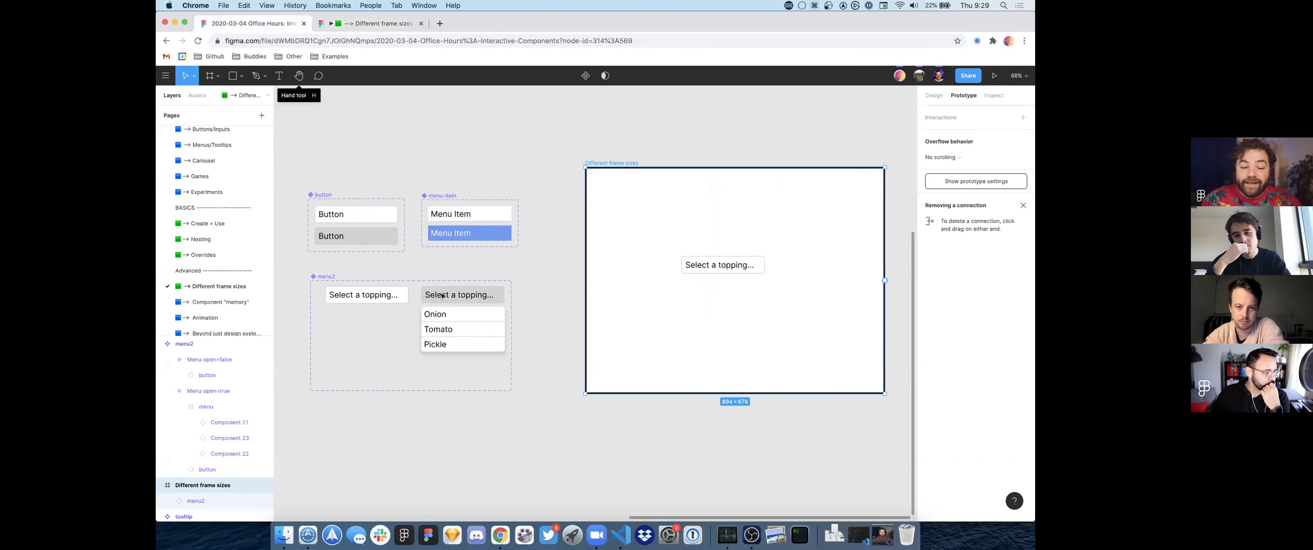
Step: Delete the While hovering interaction that links the closed menu2 variant to the open variant
{"action": "scroll", "coordinate": [439, 294], "scroll_direction": "left", "scroll_amount": 3}
{"action": "scroll", "coordinate": [439, 293], "scroll_direction": "up", "scroll_amount": 3}
{"action": "left_click", "coordinate": [438, 301]}
{"action": "scroll", "coordinate": [438, 300], "scroll_direction": "left", "scroll_amount": 3}
{"action": "scroll", "coordinate": [510, 286], "scroll_direction": "up", "scroll_amount": 5}
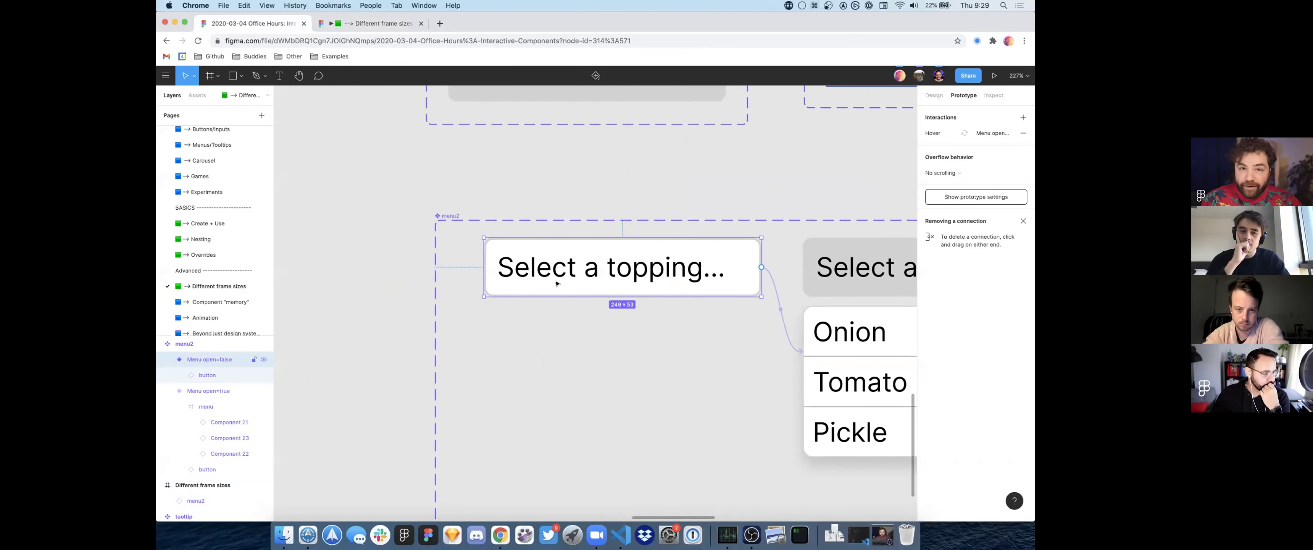
{"action": "scroll", "coordinate": [553, 281], "scroll_direction": "right", "scroll_amount": 10}
{"action": "scroll", "coordinate": [548, 276], "scroll_direction": "down", "scroll_amount": 2}
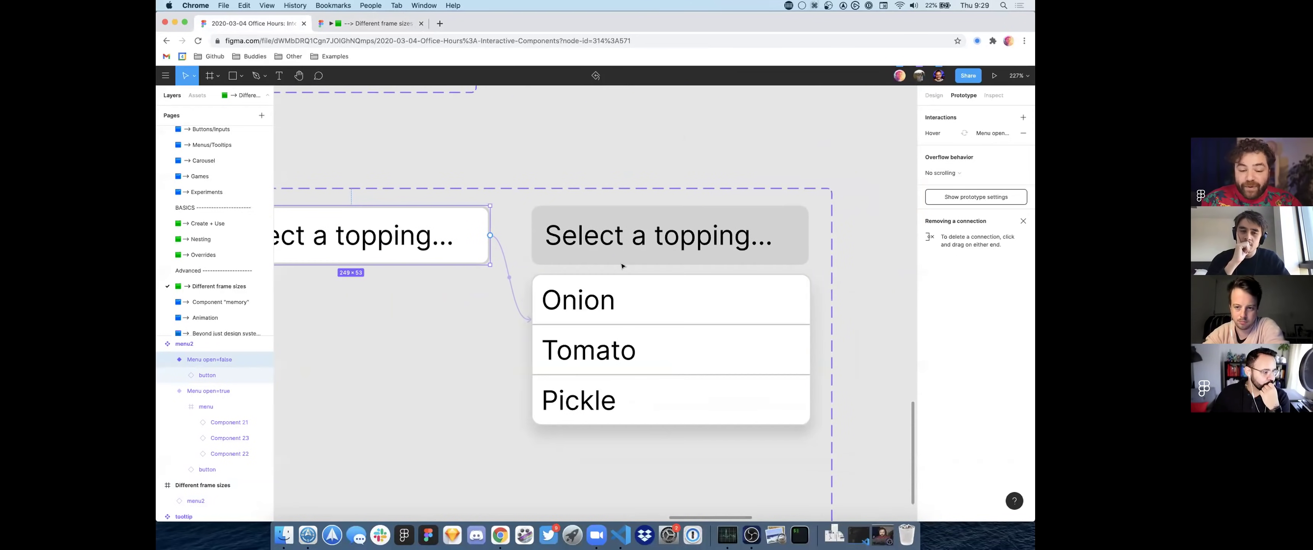
{"action": "left_click", "coordinate": [511, 286]}
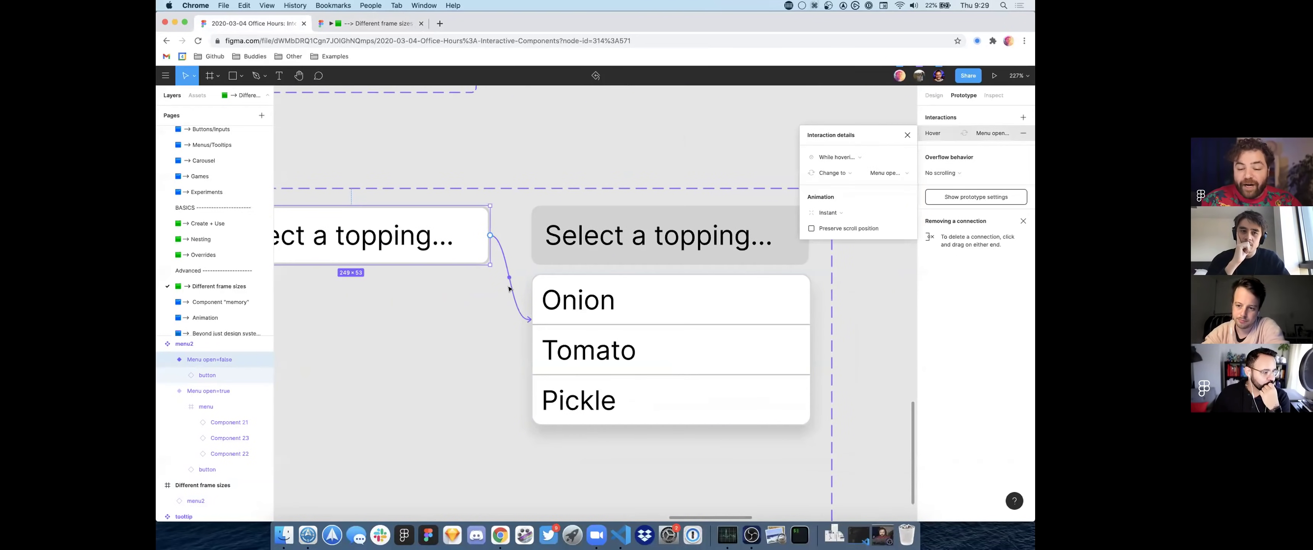
{"action": "scroll", "coordinate": [508, 288], "scroll_direction": "left", "scroll_amount": 2}
{"action": "key", "text": "Delete"}
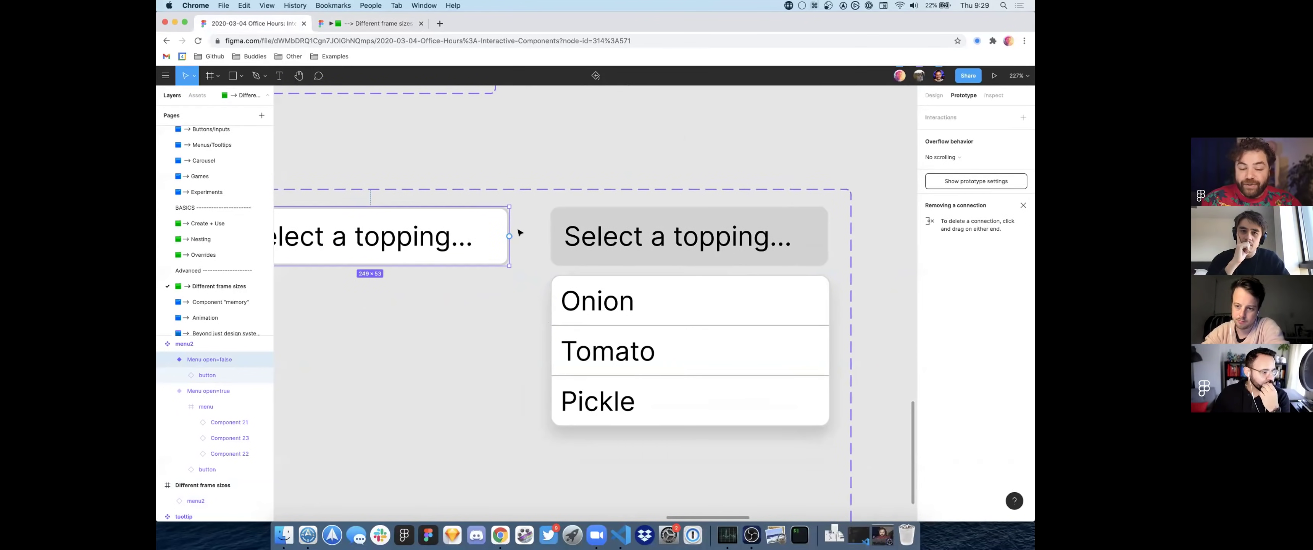
Step: Connect the closed menu2 variant to the open variant with a Mouse enter interaction
{"action": "left_click_drag", "start_coordinate": [575, 314], "coordinate": [574, 306]}
{"action": "left_click", "coordinate": [835, 156]}
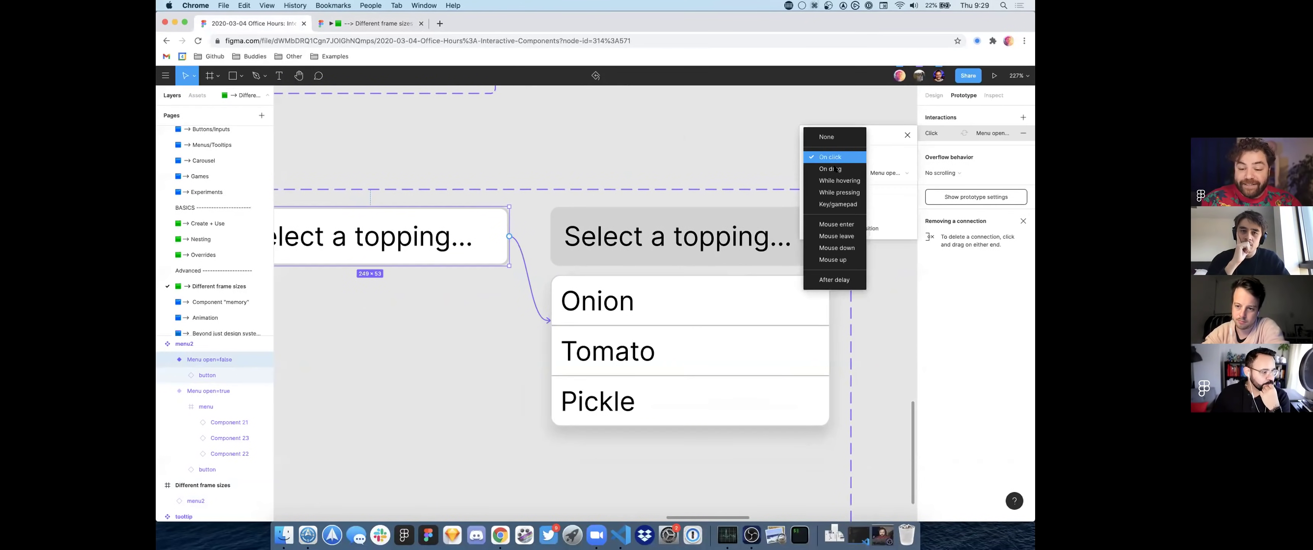
{"action": "left_click", "coordinate": [843, 223]}
Step: Connect the open menu2 variant back to the closed variant and open the trigger choices of that interaction
{"action": "left_click", "coordinate": [579, 292]}
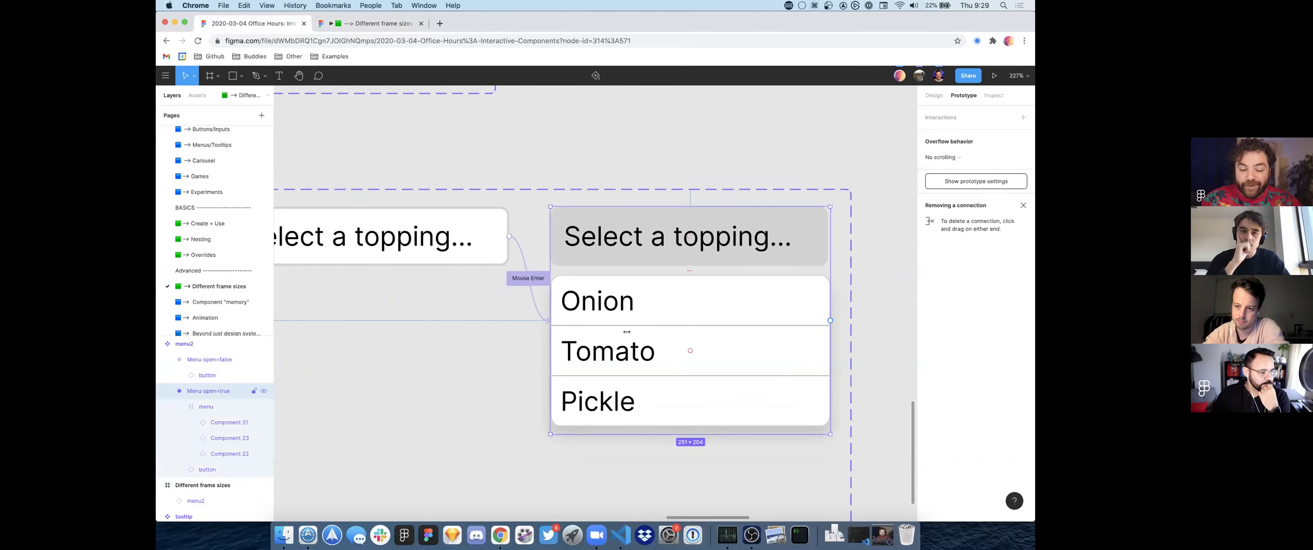
{"action": "left_click_drag", "start_coordinate": [825, 320], "coordinate": [509, 236]}
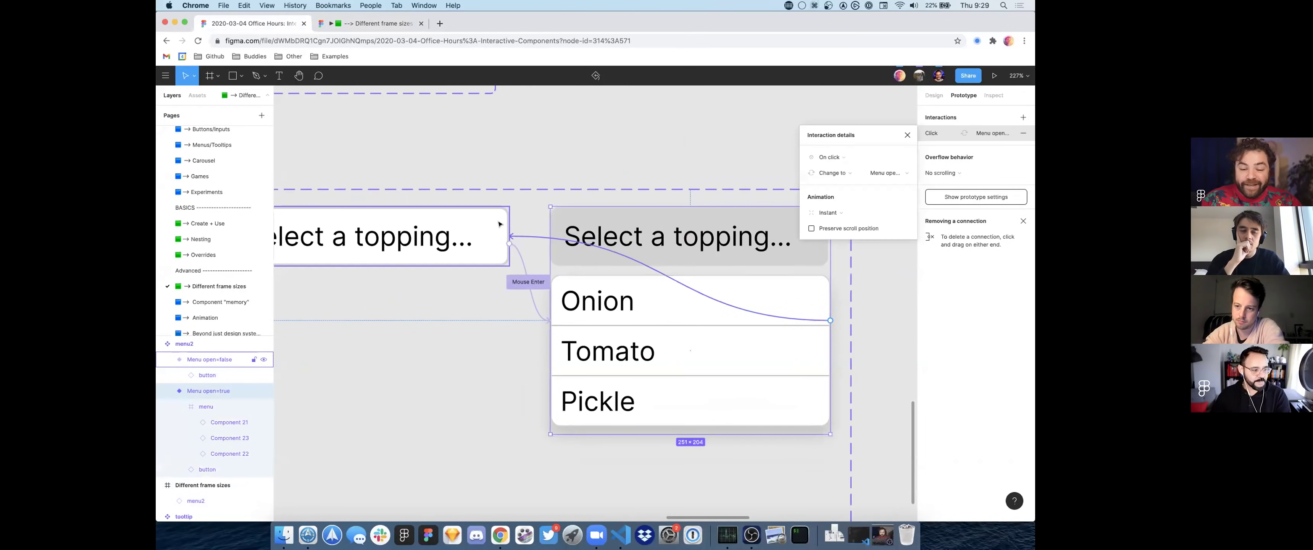
{"action": "left_click", "coordinate": [836, 156]}
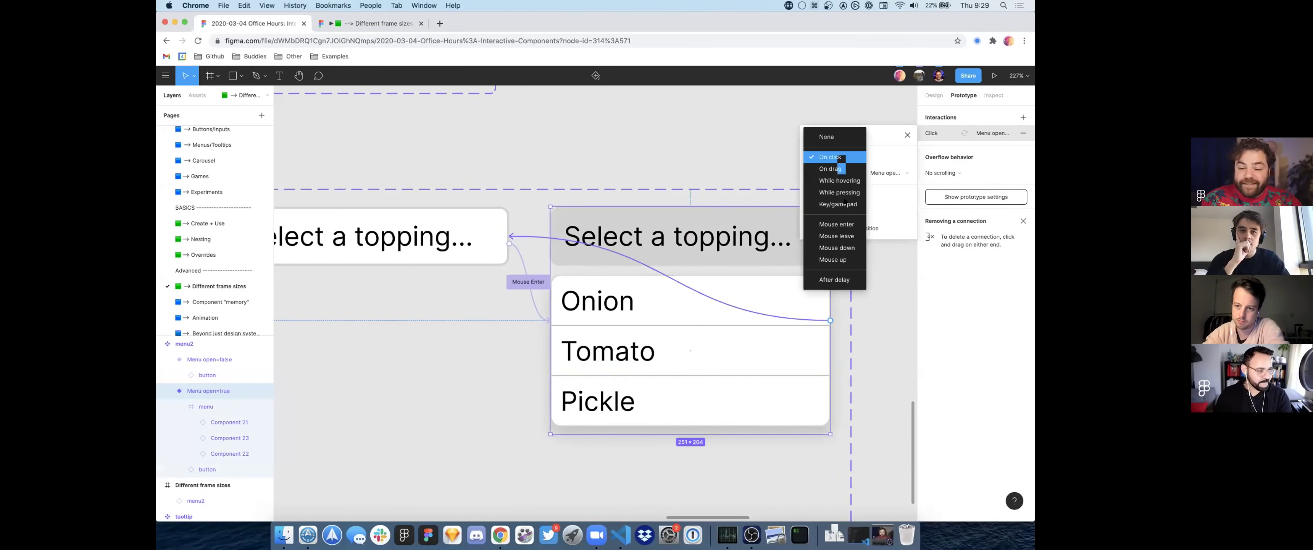
Step: Change the trigger of the open topping menu's interaction to Mouse leave
{"action": "left_click", "coordinate": [843, 239]}
{"action": "scroll", "coordinate": [644, 177], "scroll_direction": "down", "scroll_amount": 5}
{"action": "scroll", "coordinate": [561, 188], "scroll_direction": "right", "scroll_amount": 2}
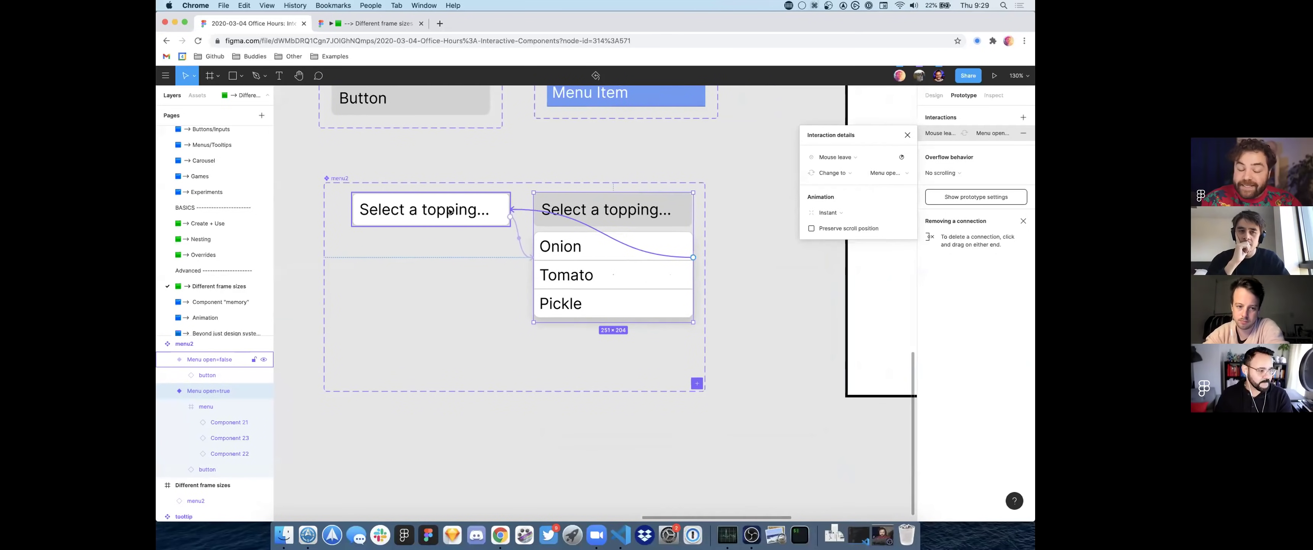
{"action": "scroll", "coordinate": [602, 257], "scroll_direction": "up", "scroll_amount": 5}
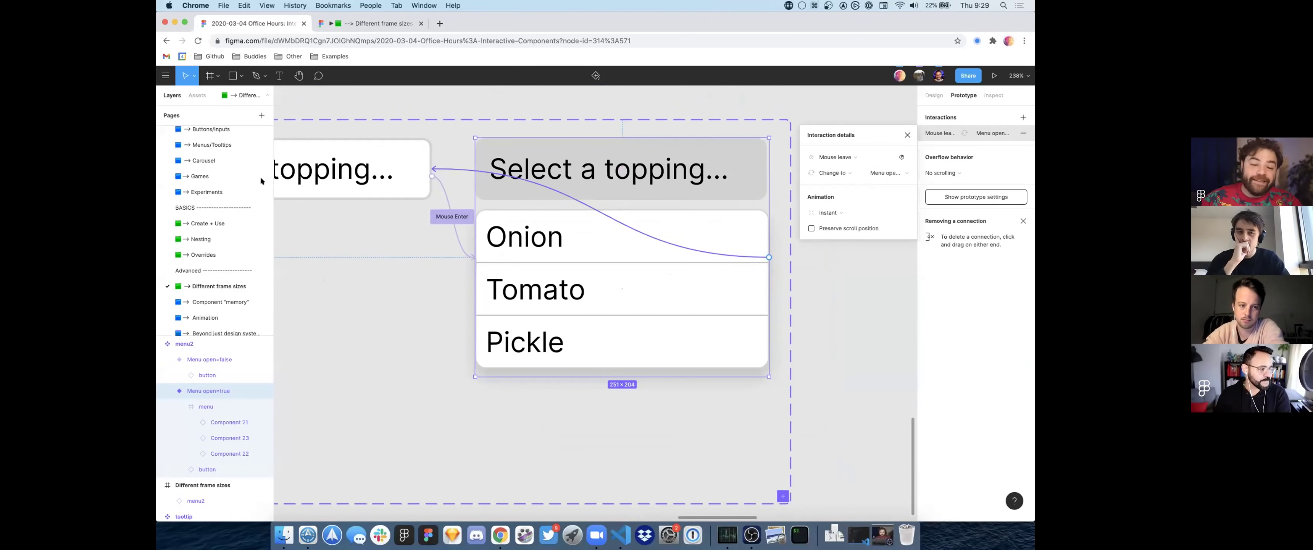
{"action": "scroll", "coordinate": [410, 209], "scroll_direction": "down", "scroll_amount": 5}
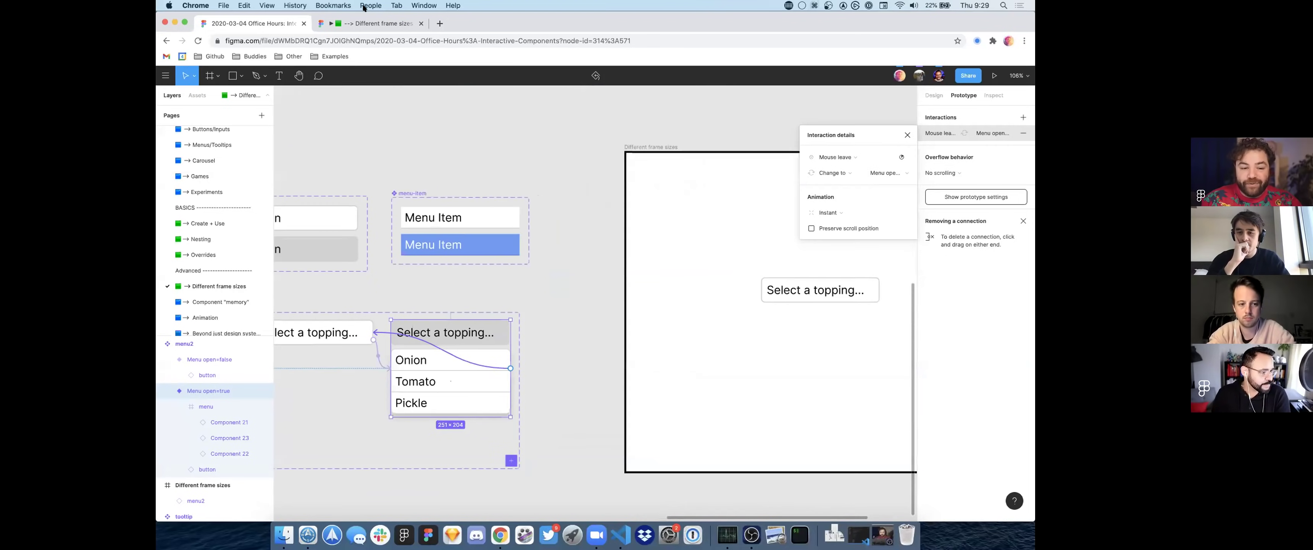
Step: Test opening and closing the topping menu in the prototype preview and return to the design file
{"action": "left_click", "coordinate": [371, 24]}
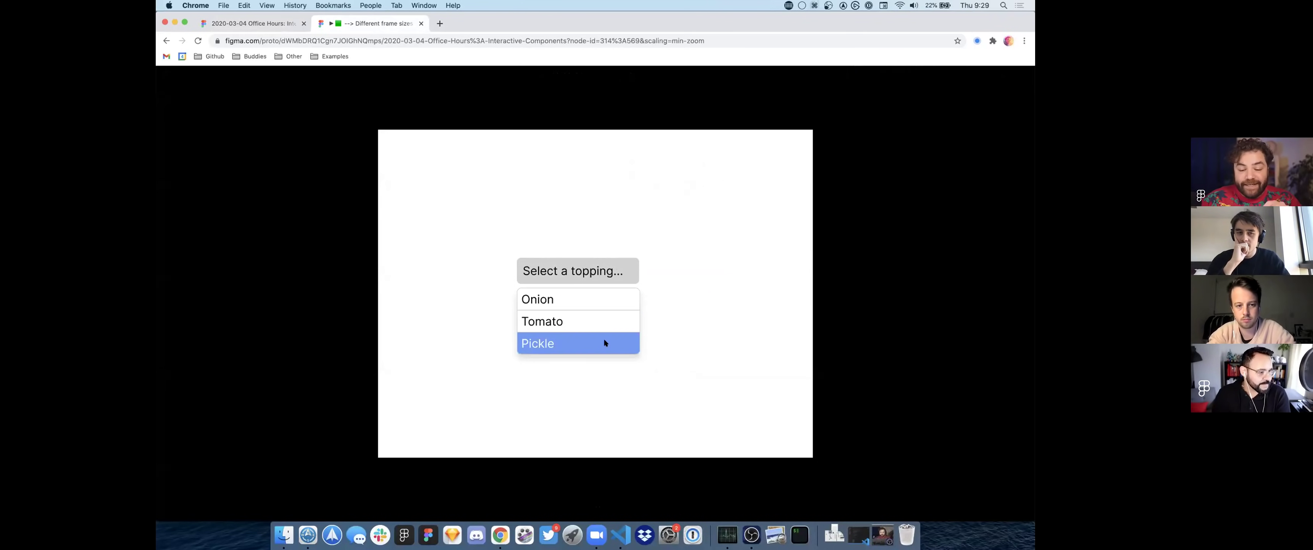
{"action": "left_click", "coordinate": [597, 255]}
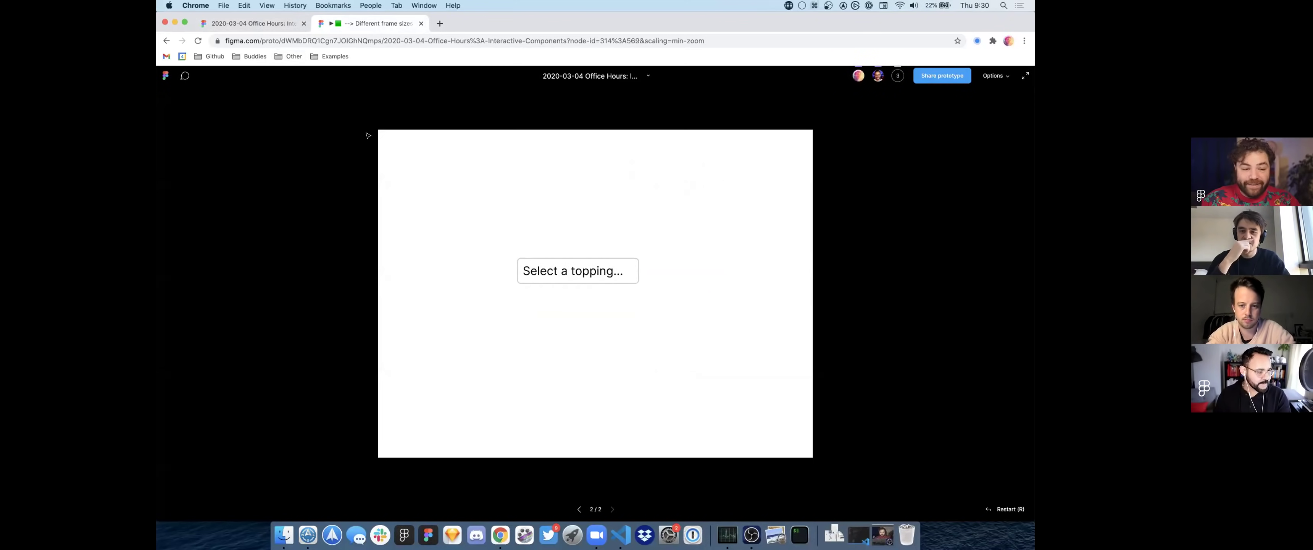
{"action": "left_click", "coordinate": [249, 23]}
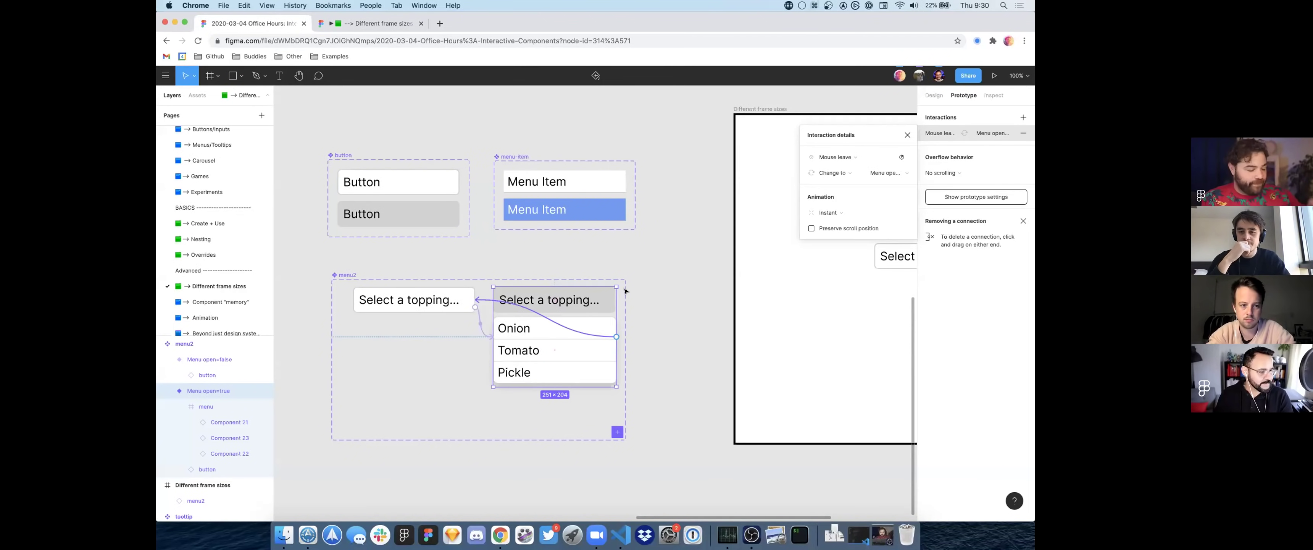
{"action": "scroll", "coordinate": [495, 288], "scroll_direction": "down", "scroll_amount": 5}
{"action": "scroll", "coordinate": [190, 275], "scroll_direction": "down", "scroll_amount": 1}
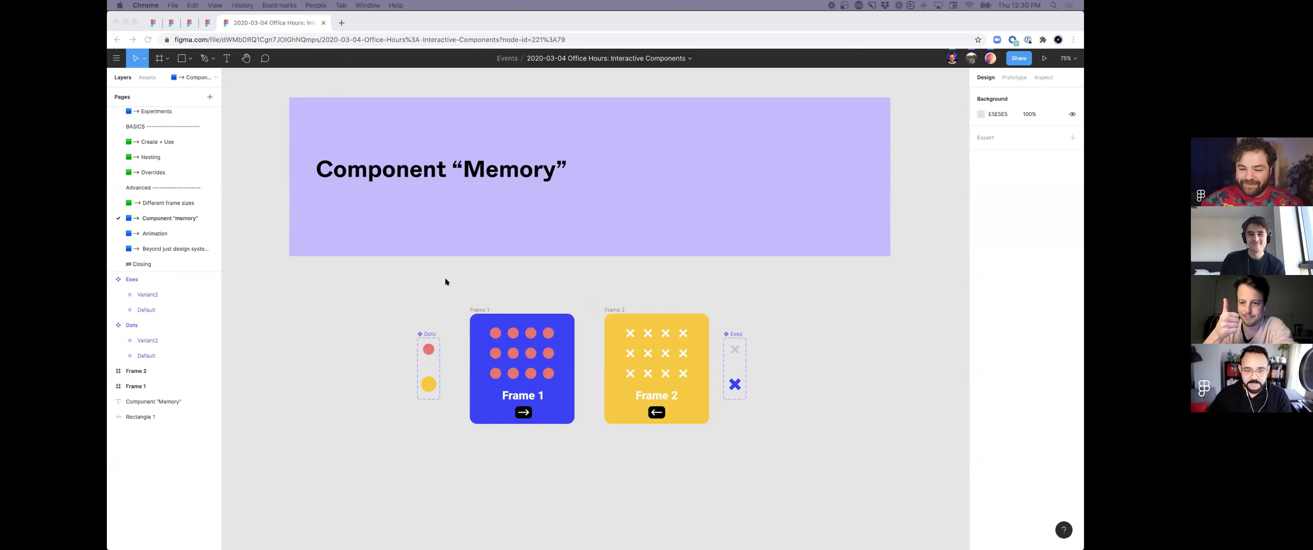
Step: Open the details of the click interaction linking the Dots component's Default variant to Variant2
{"action": "left_click", "coordinate": [514, 269]}
{"action": "left_click_drag", "start_coordinate": [595, 276], "coordinate": [618, 221]}
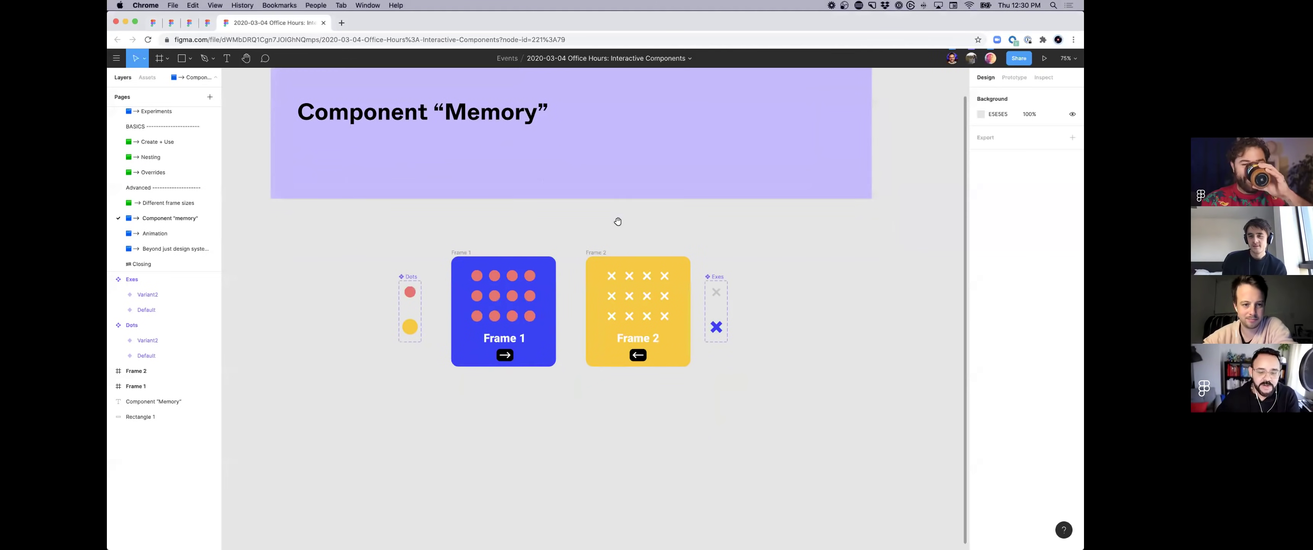
{"action": "scroll", "coordinate": [617, 222], "scroll_direction": "down", "scroll_amount": 2}
{"action": "scroll", "coordinate": [618, 221], "scroll_direction": "right", "scroll_amount": 1}
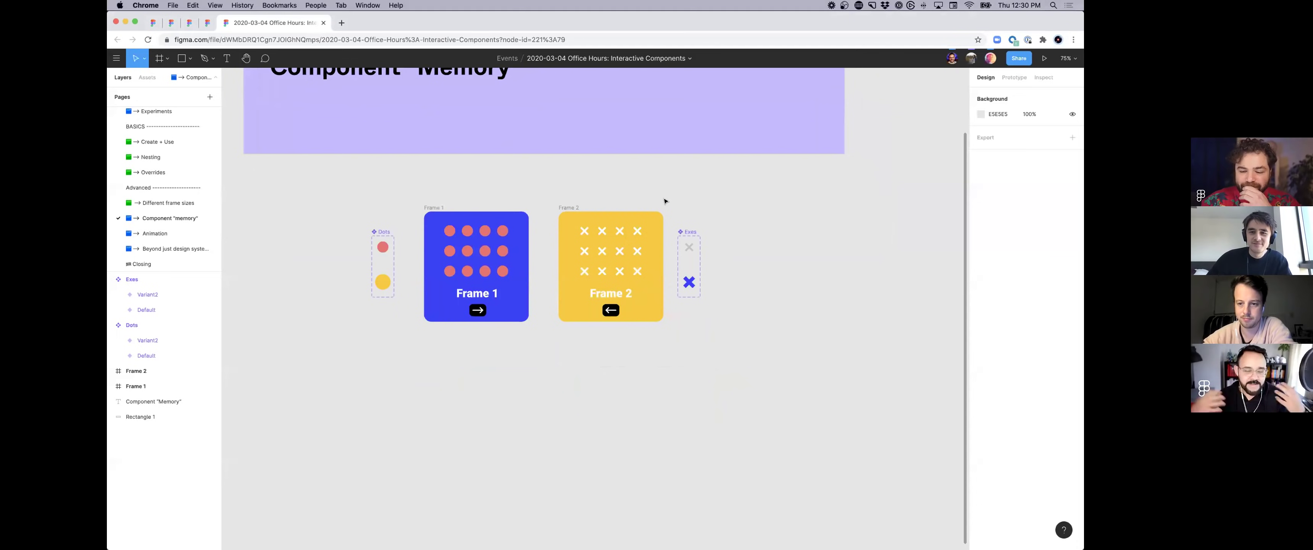
{"action": "scroll", "coordinate": [650, 206], "scroll_direction": "down", "scroll_amount": 2}
{"action": "scroll", "coordinate": [651, 206], "scroll_direction": "left", "scroll_amount": 2}
{"action": "scroll", "coordinate": [581, 241], "scroll_direction": "up", "scroll_amount": 1}
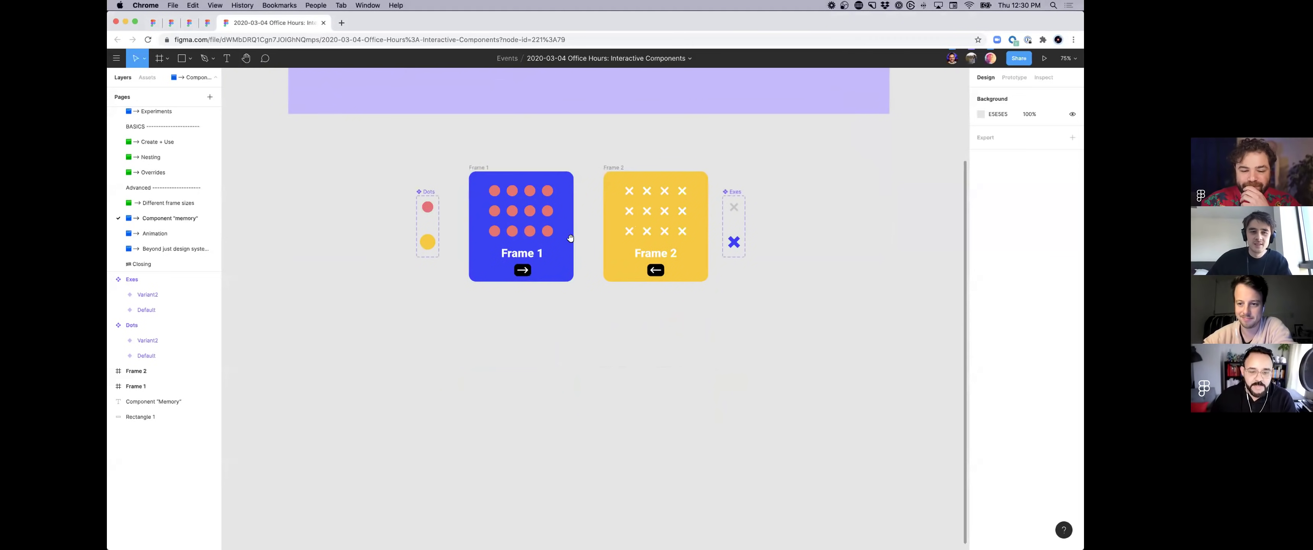
{"action": "scroll", "coordinate": [573, 242], "scroll_direction": "up", "scroll_amount": 5}
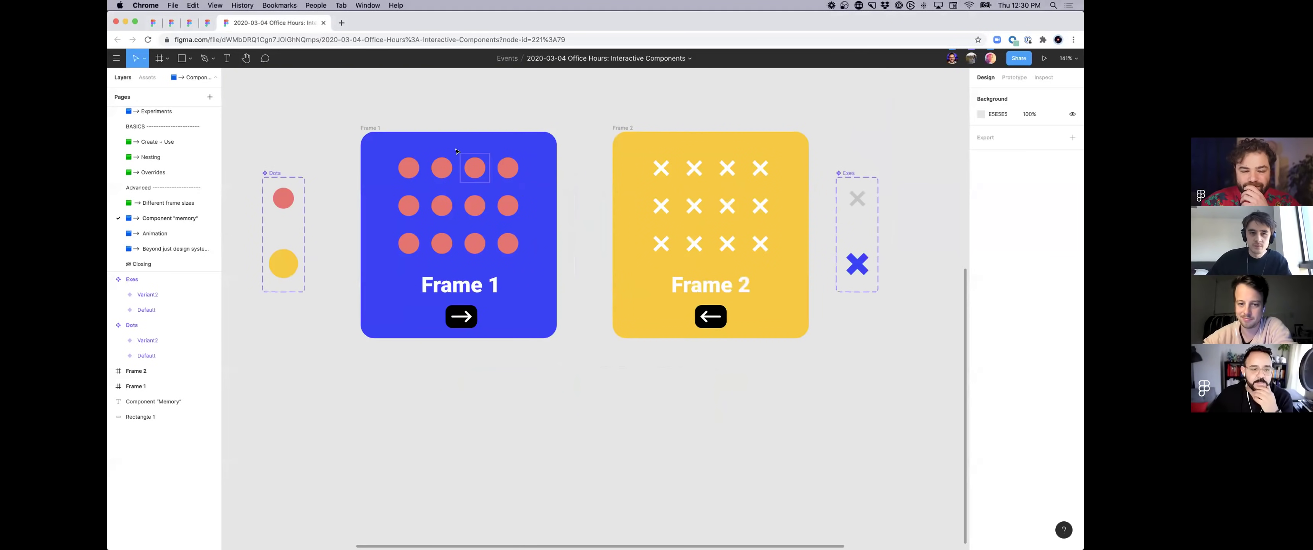
{"action": "left_click", "coordinate": [374, 128]}
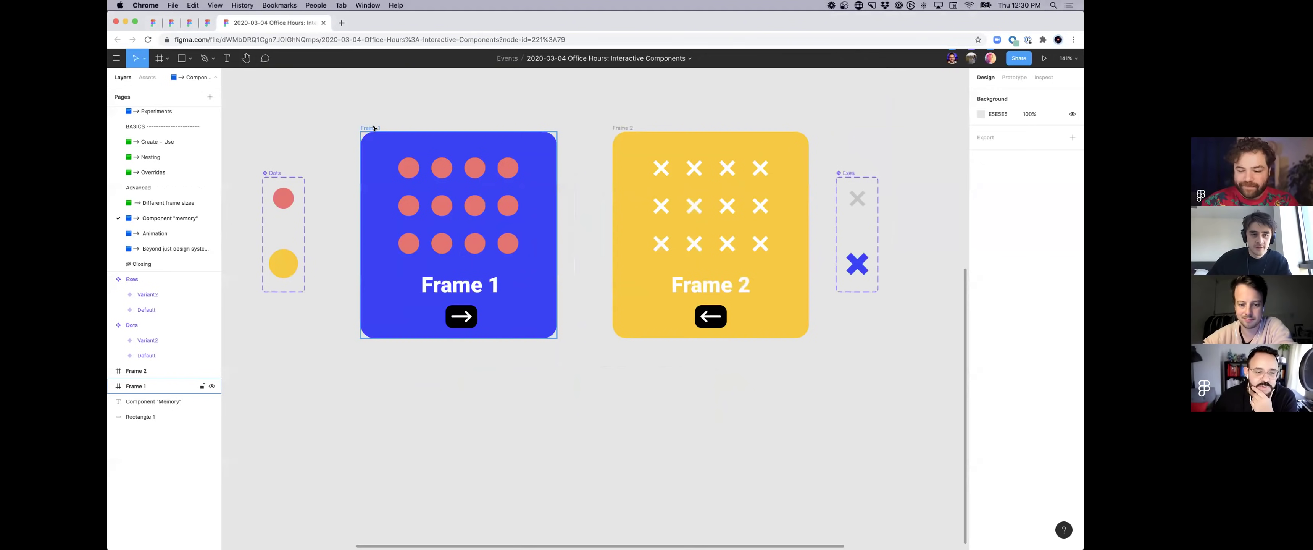
{"action": "left_click", "coordinate": [288, 190]}
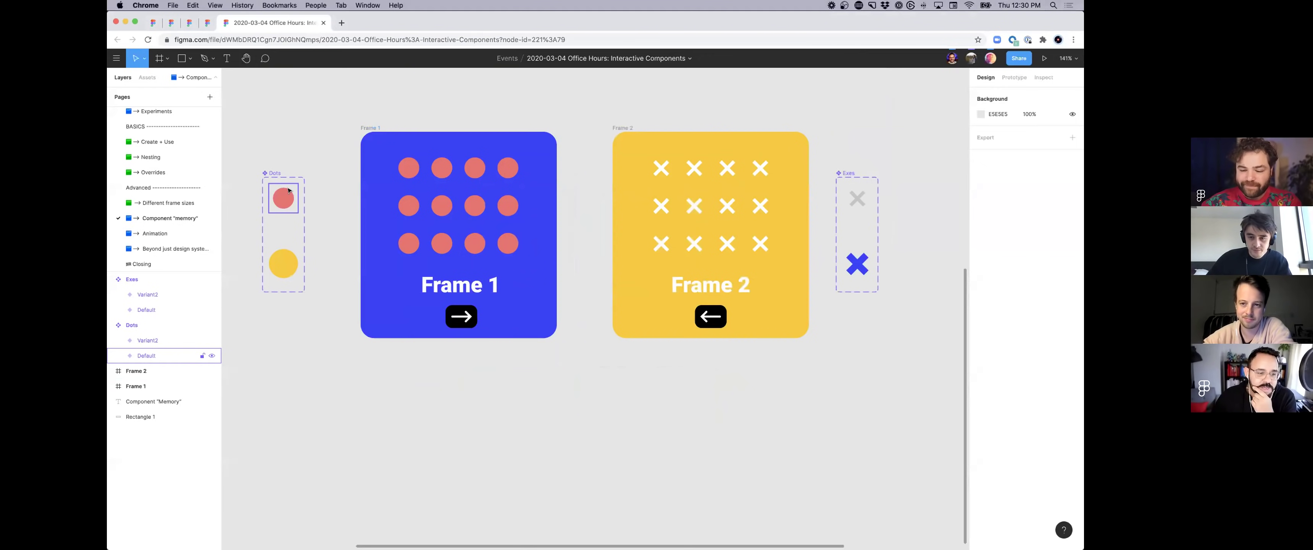
{"action": "left_click", "coordinate": [1014, 77]}
{"action": "left_click_drag", "start_coordinate": [298, 198], "coordinate": [284, 264]}
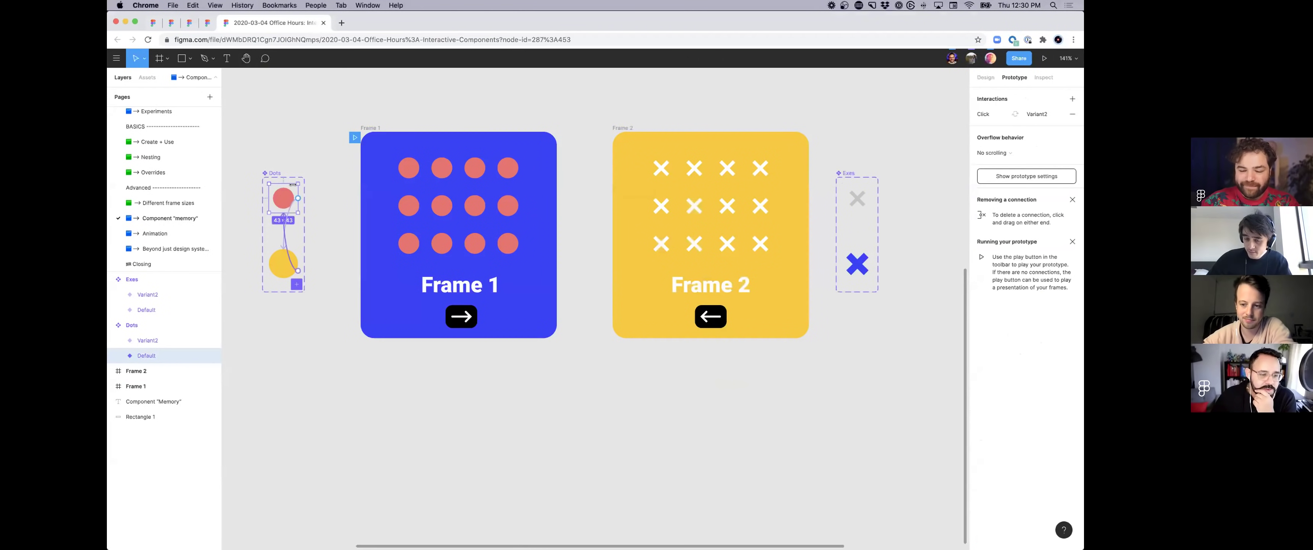
{"action": "left_click", "coordinate": [289, 210]}
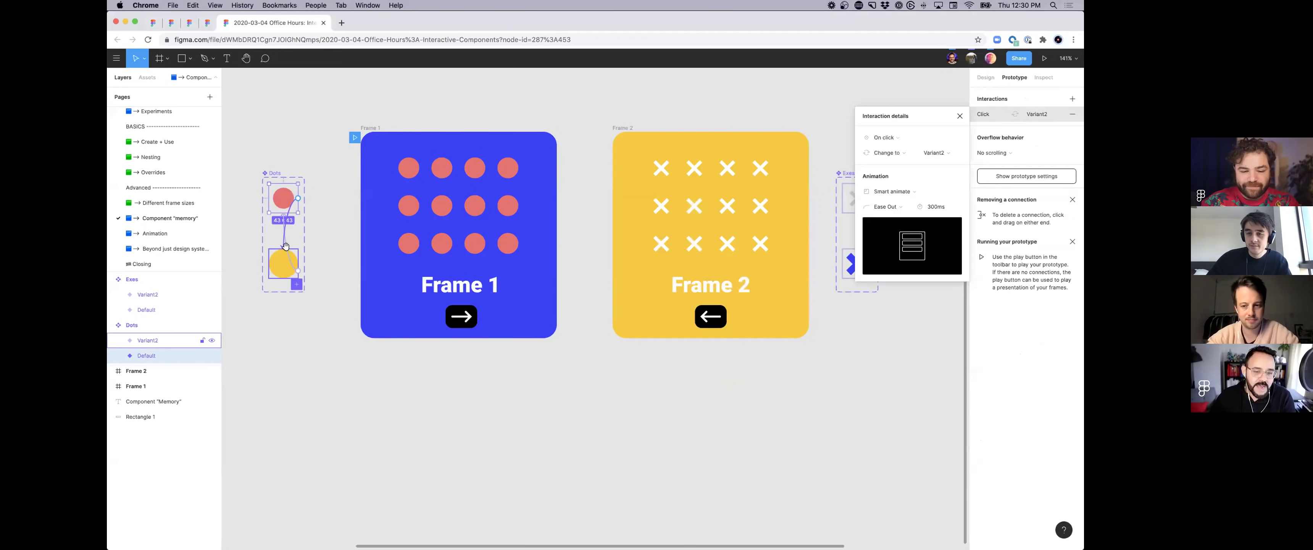
Step: Examine the prototype links of Frame 1's forward arrow and Frame 2's back arrow, including the back arrow's interaction details
{"action": "scroll", "coordinate": [599, 167], "scroll_direction": "right", "scroll_amount": 5}
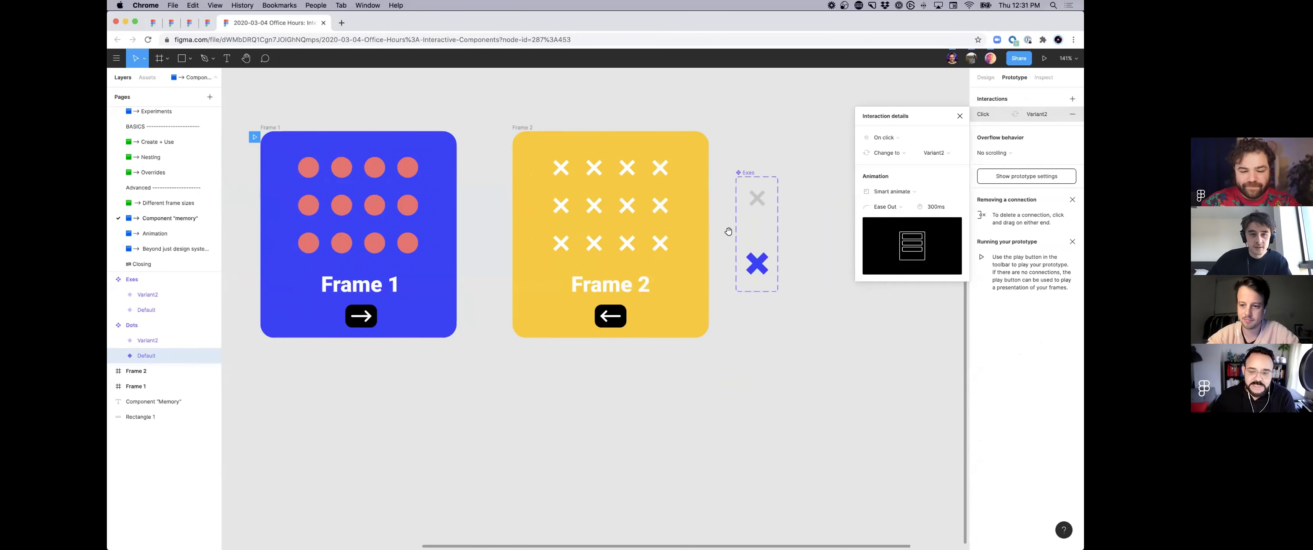
{"action": "scroll", "coordinate": [755, 229], "scroll_direction": "right", "scroll_amount": 2}
{"action": "scroll", "coordinate": [752, 231], "scroll_direction": "left", "scroll_amount": 5}
{"action": "left_click", "coordinate": [433, 293]}
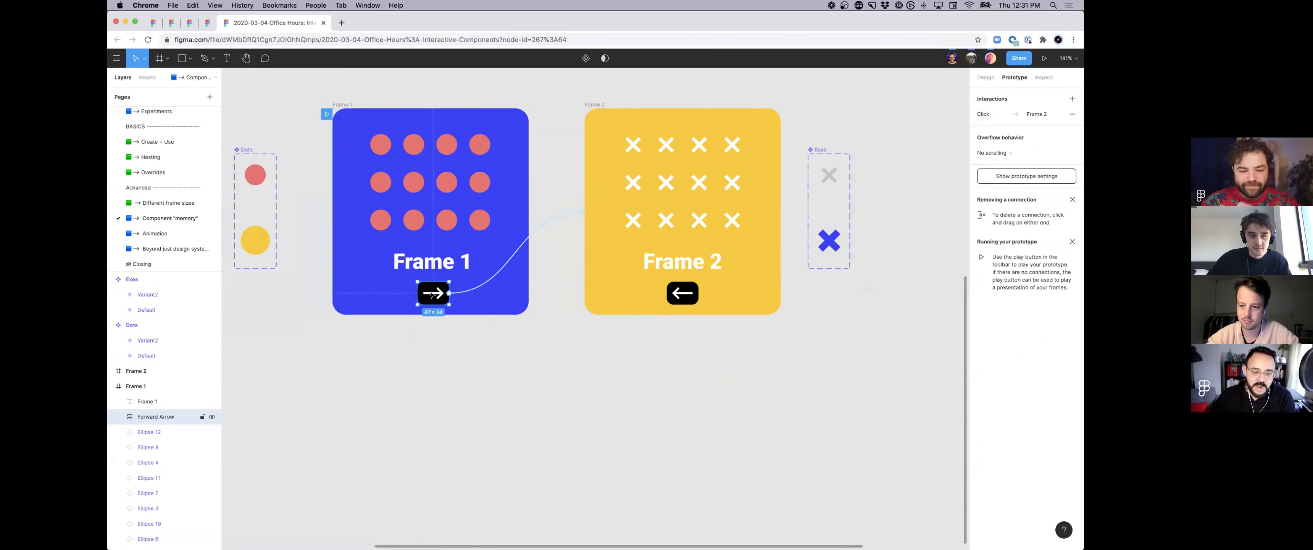
{"action": "left_click", "coordinate": [682, 293]}
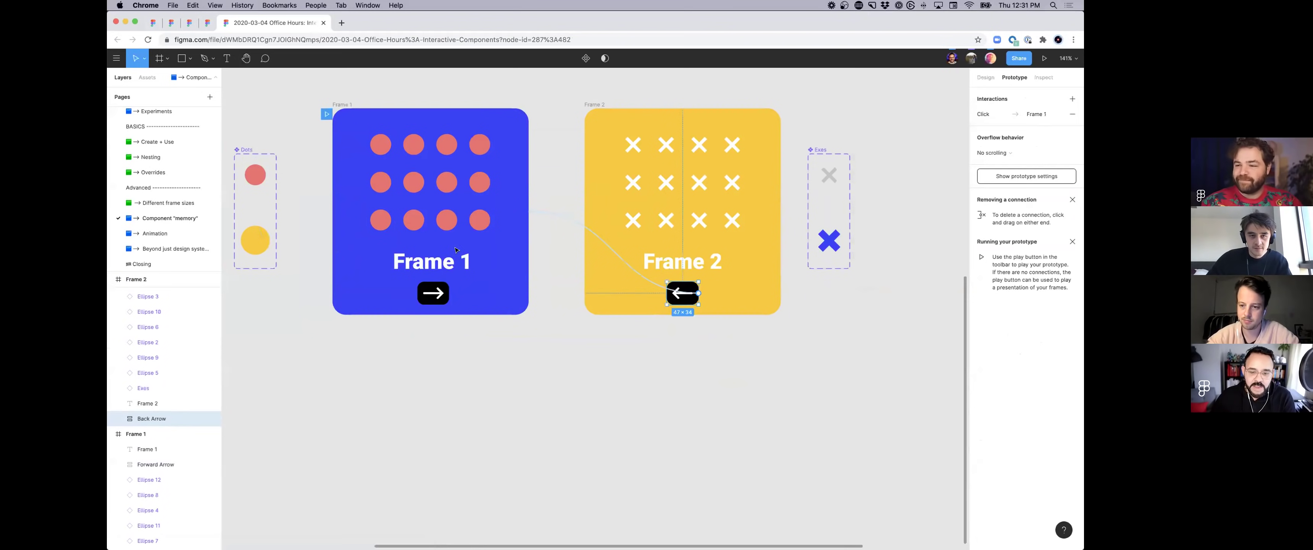
{"action": "left_click", "coordinate": [595, 236]}
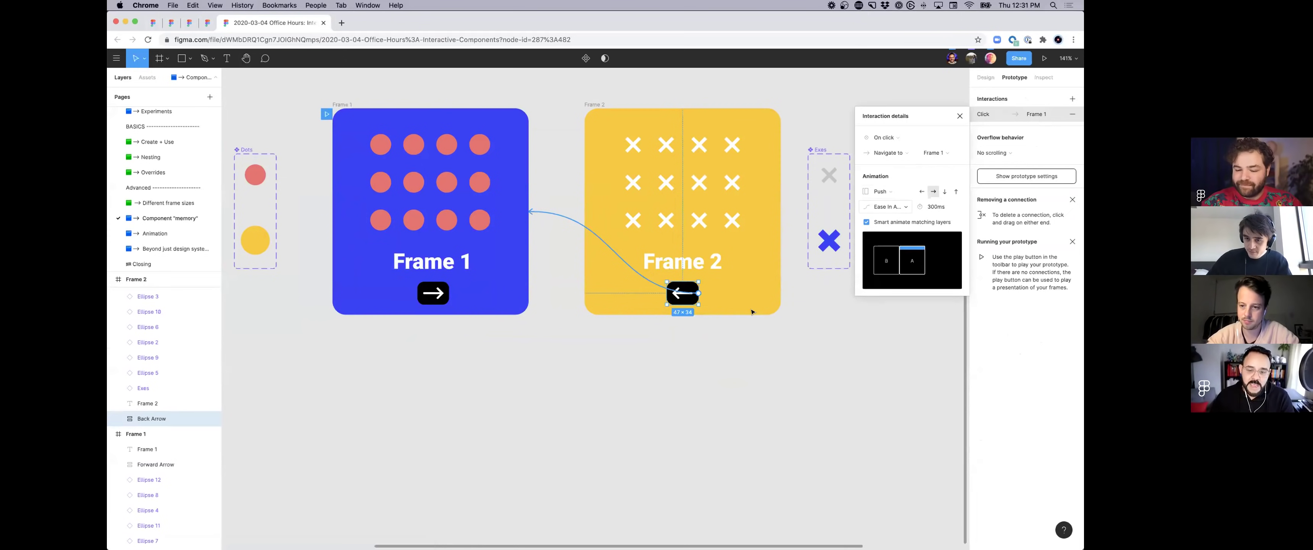
{"action": "left_click", "coordinate": [712, 360]}
Step: Run the prototype from Frame 1 and toggle three of its dots to the yellow variant
{"action": "scroll", "coordinate": [723, 361], "scroll_direction": "left", "scroll_amount": 3}
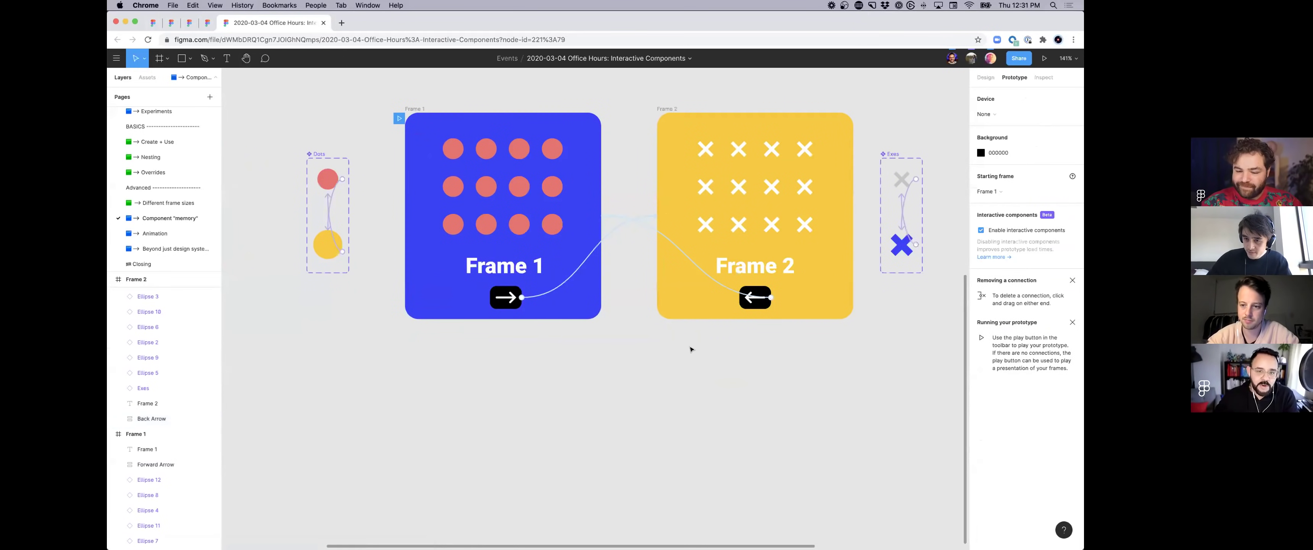
{"action": "scroll", "coordinate": [627, 354], "scroll_direction": "up", "scroll_amount": 2}
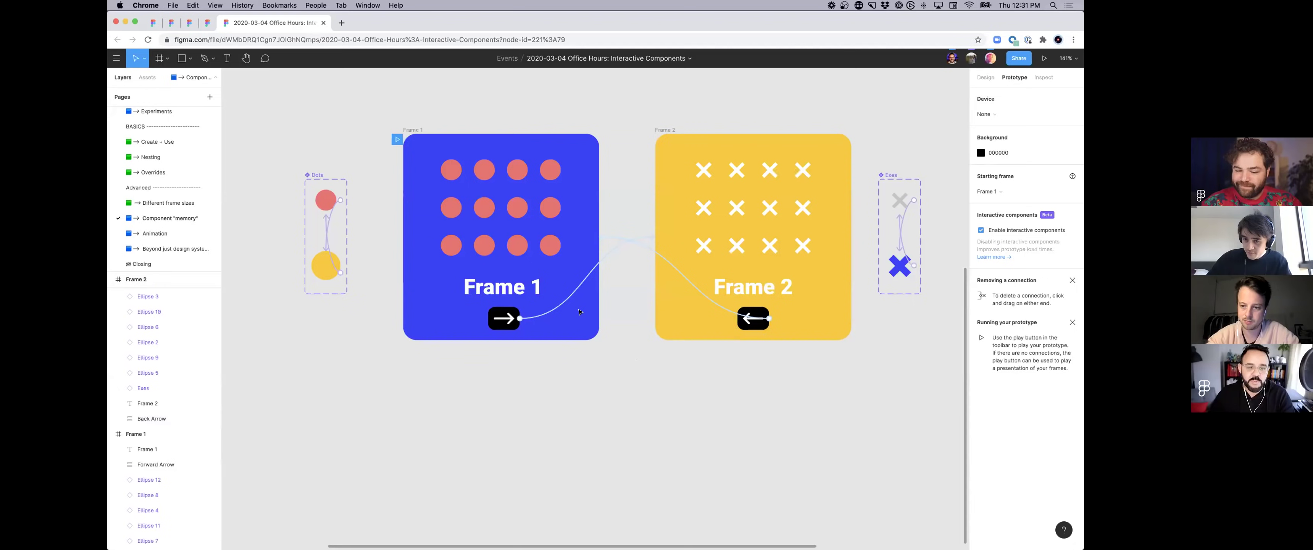
{"action": "left_click", "coordinate": [1044, 58]}
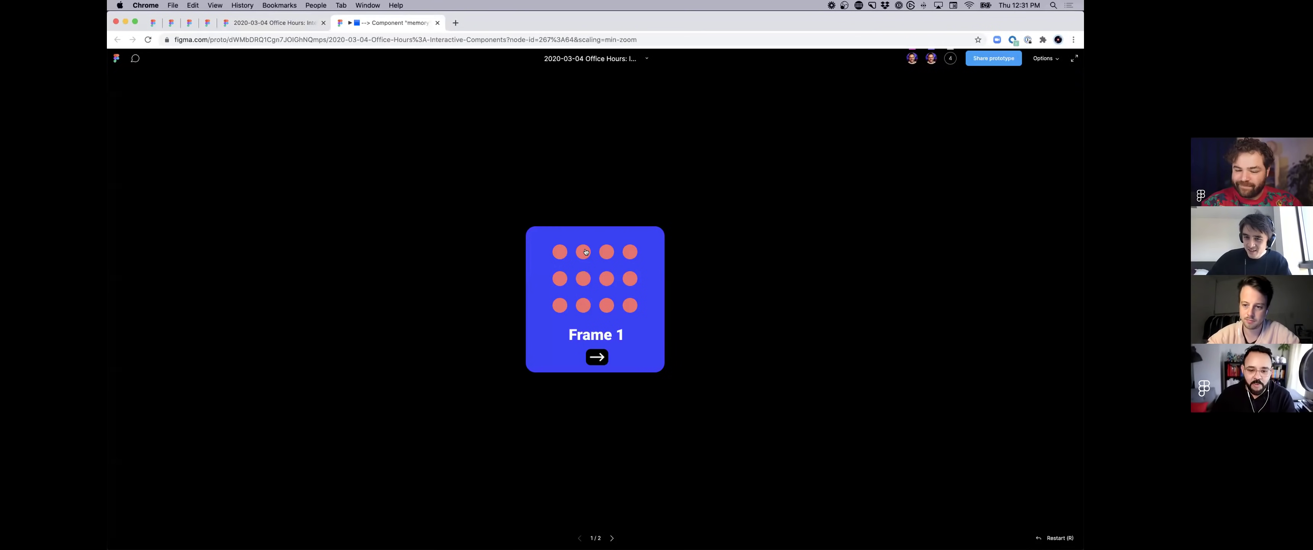
{"action": "left_click", "coordinate": [584, 252]}
{"action": "left_click", "coordinate": [559, 278]}
{"action": "left_click", "coordinate": [583, 278]}
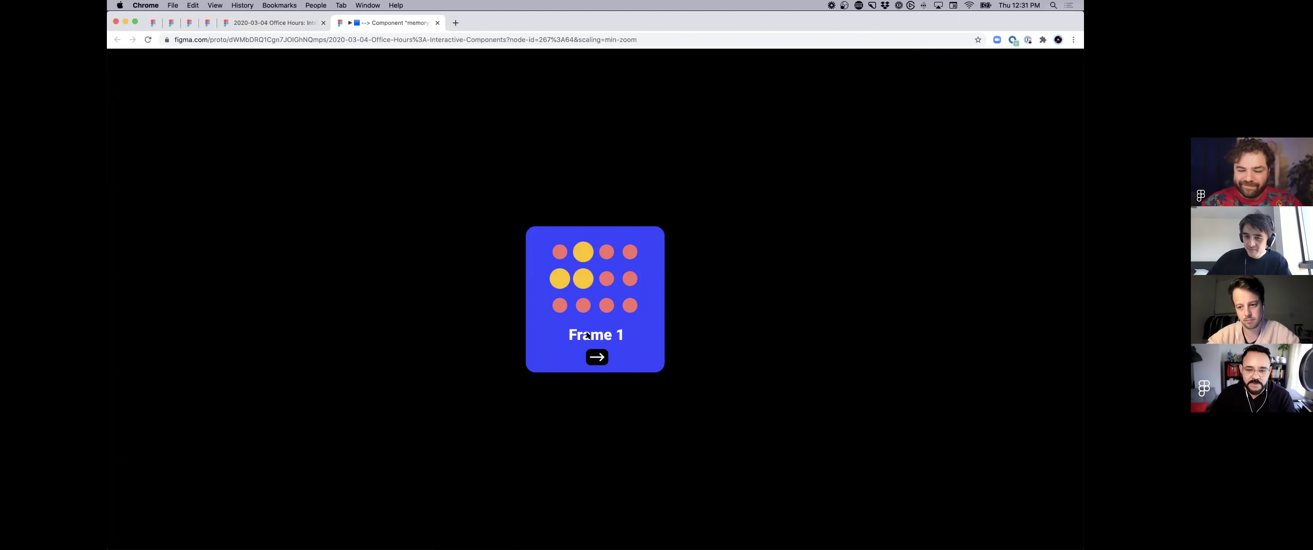
Step: Navigate to Frame 2 in the prototype and toggle the four lower-right crosses to the blue variant
{"action": "left_click", "coordinate": [597, 356]}
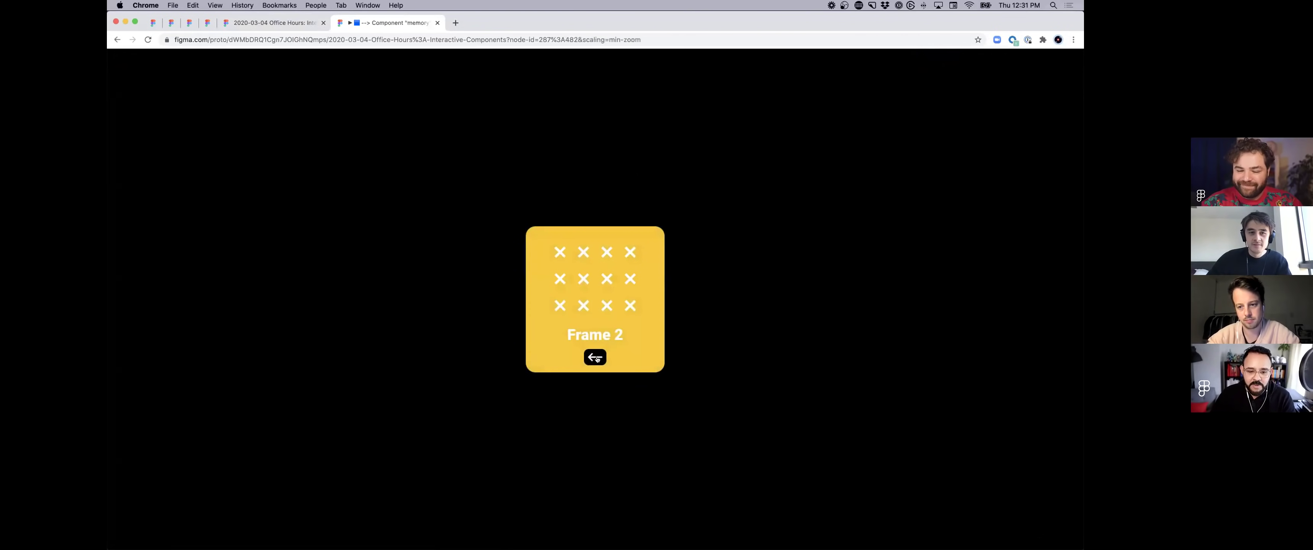
{"action": "left_click", "coordinate": [607, 305]}
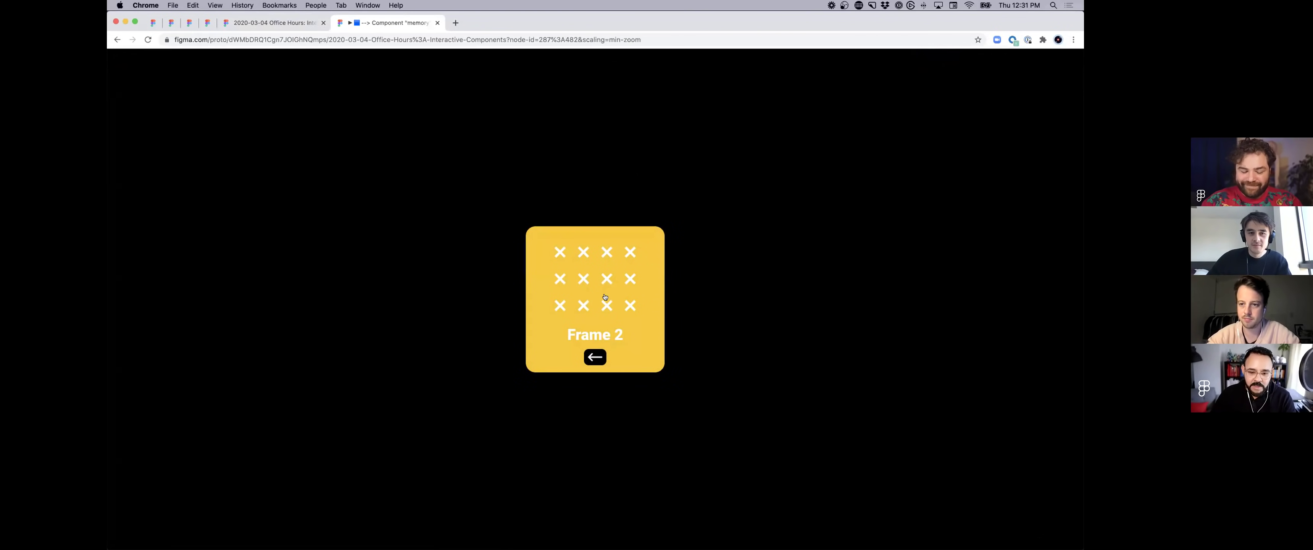
{"action": "left_click", "coordinate": [630, 278]}
{"action": "left_click", "coordinate": [630, 253]}
{"action": "left_click", "coordinate": [630, 305]}
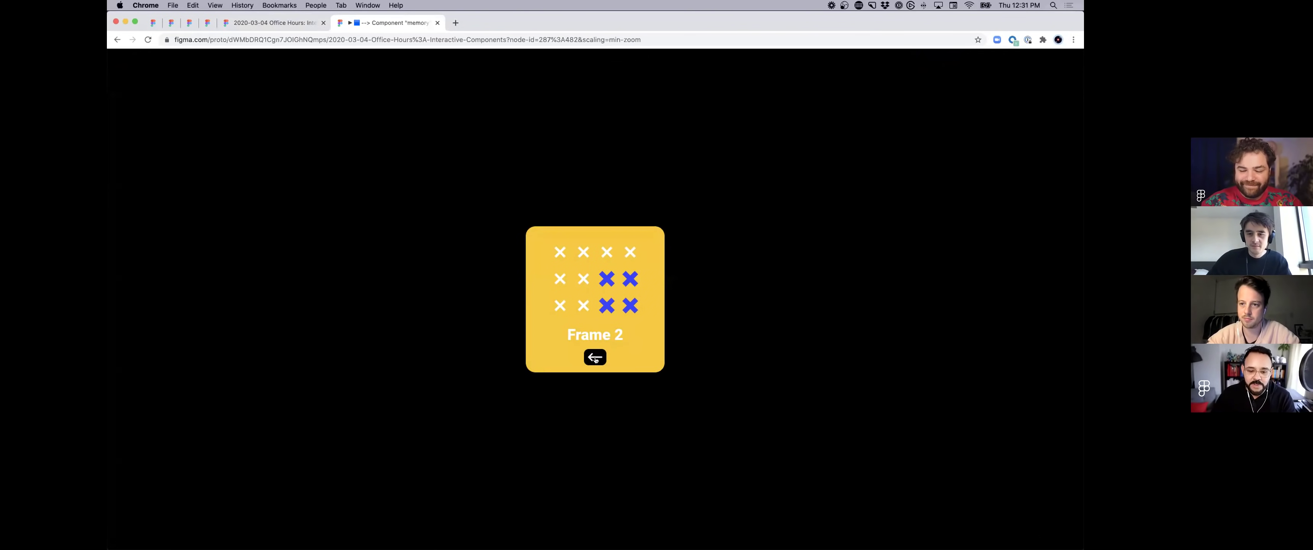
Step: Return to Frame 1 in the prototype and toggle several more dots to the yellow variant
{"action": "left_click", "coordinate": [595, 357]}
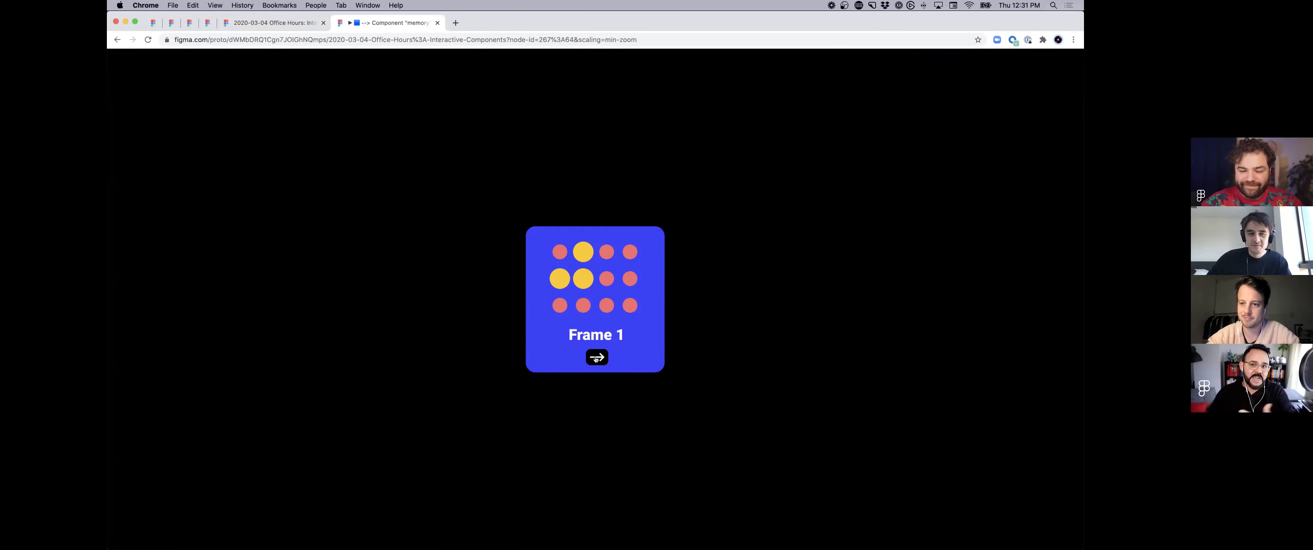
{"action": "left_click", "coordinate": [606, 305]}
{"action": "left_click", "coordinate": [606, 278]}
{"action": "left_click", "coordinate": [606, 251]}
{"action": "left_click", "coordinate": [630, 252]}
{"action": "left_click", "coordinate": [630, 278]}
{"action": "left_click", "coordinate": [583, 305]}
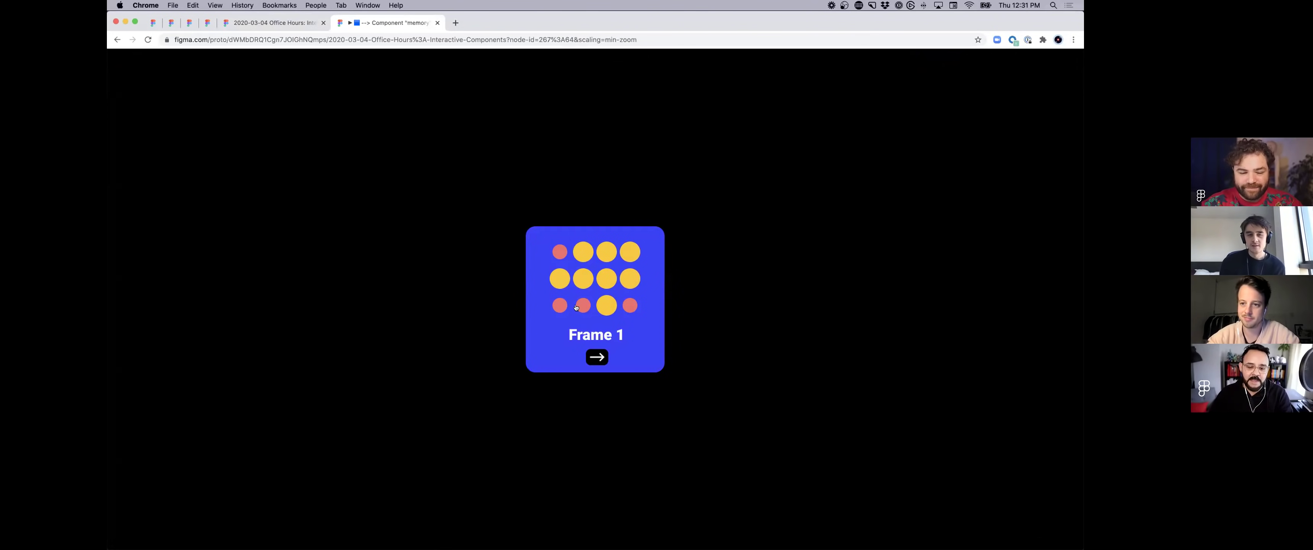
Step: Switch repeatedly between Frame 1 and Frame 2 to check their component states, and return to the design file
{"action": "left_click", "coordinate": [596, 358]}
{"action": "left_click", "coordinate": [595, 358]}
{"action": "left_click", "coordinate": [596, 358]}
{"action": "left_click", "coordinate": [596, 358]}
{"action": "left_click", "coordinate": [596, 358]}
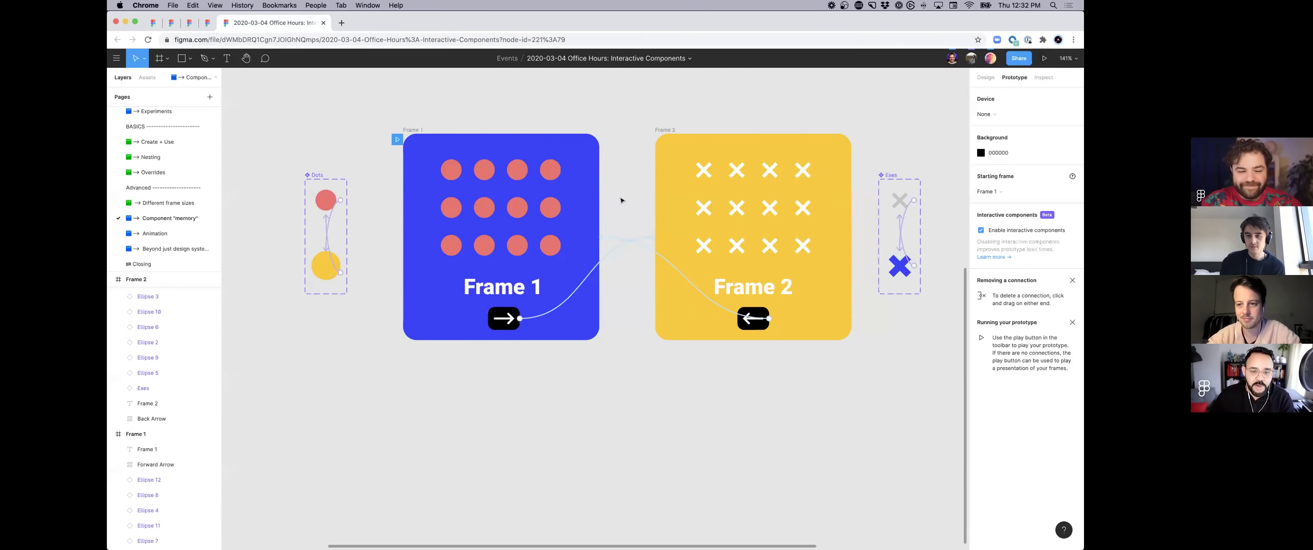
Step: Open the Animation page and run the Animation frame's prototype scaled to fit the window
{"action": "scroll", "coordinate": [633, 198], "scroll_direction": "left", "scroll_amount": 2}
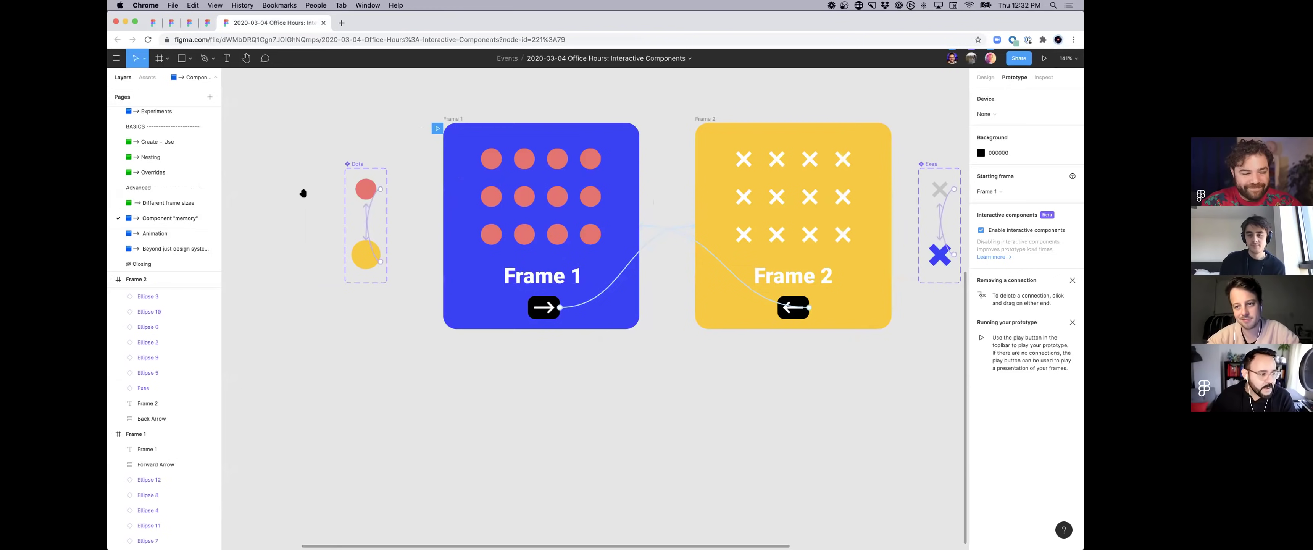
{"action": "scroll", "coordinate": [364, 214], "scroll_direction": "down", "scroll_amount": 5}
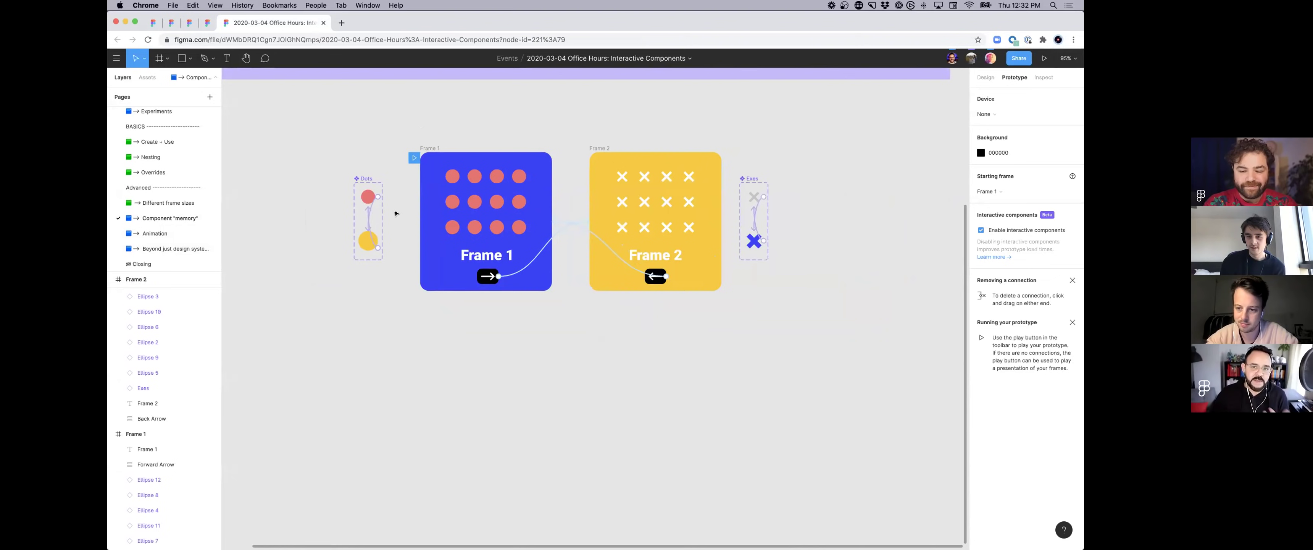
{"action": "left_click", "coordinate": [174, 228]}
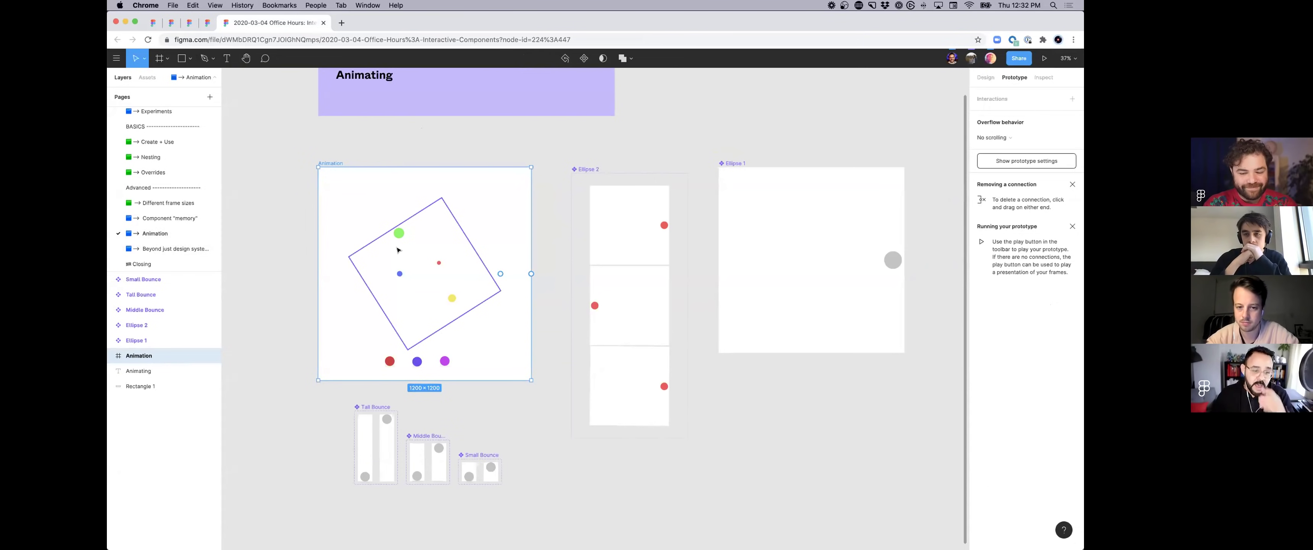
{"action": "left_click_drag", "start_coordinate": [389, 156], "coordinate": [469, 142]}
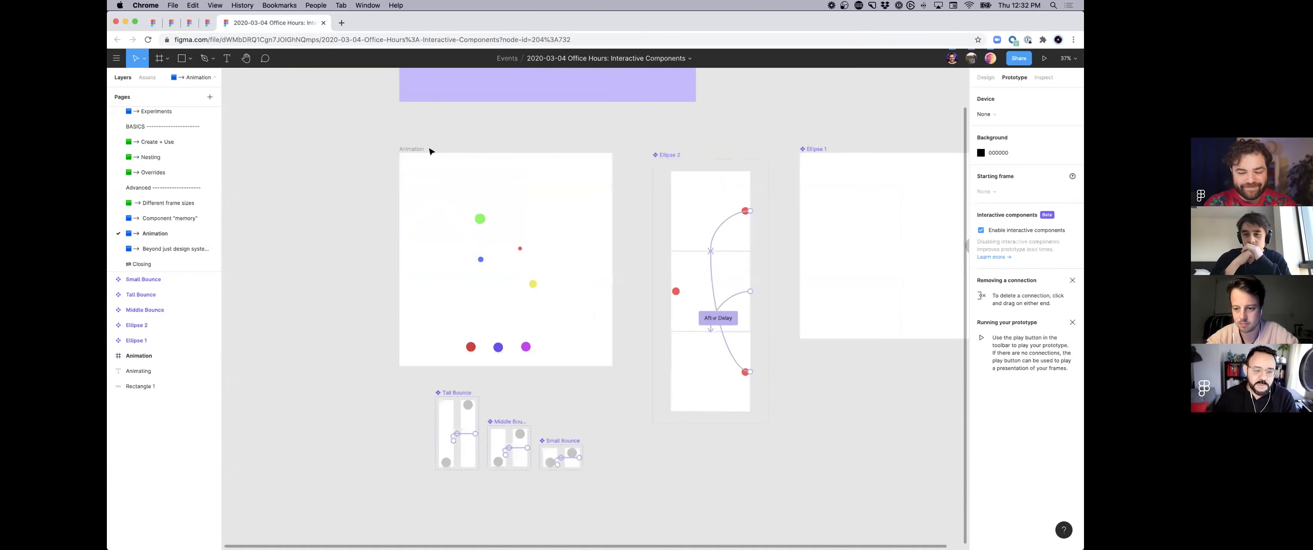
{"action": "left_click", "coordinate": [1044, 59]}
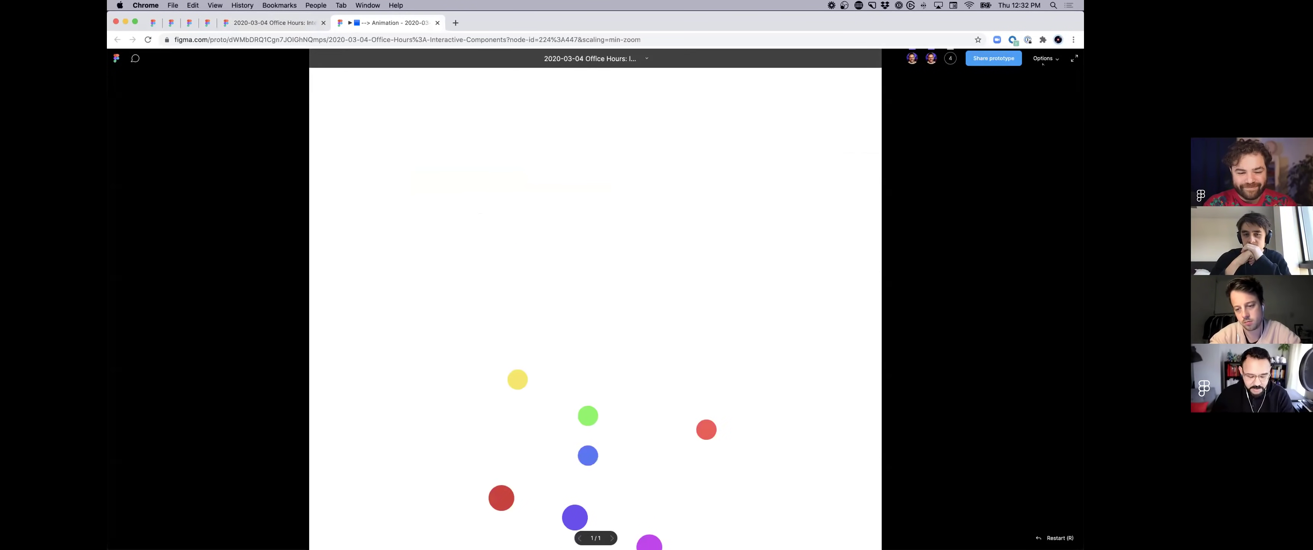
{"action": "key", "text": "z"}
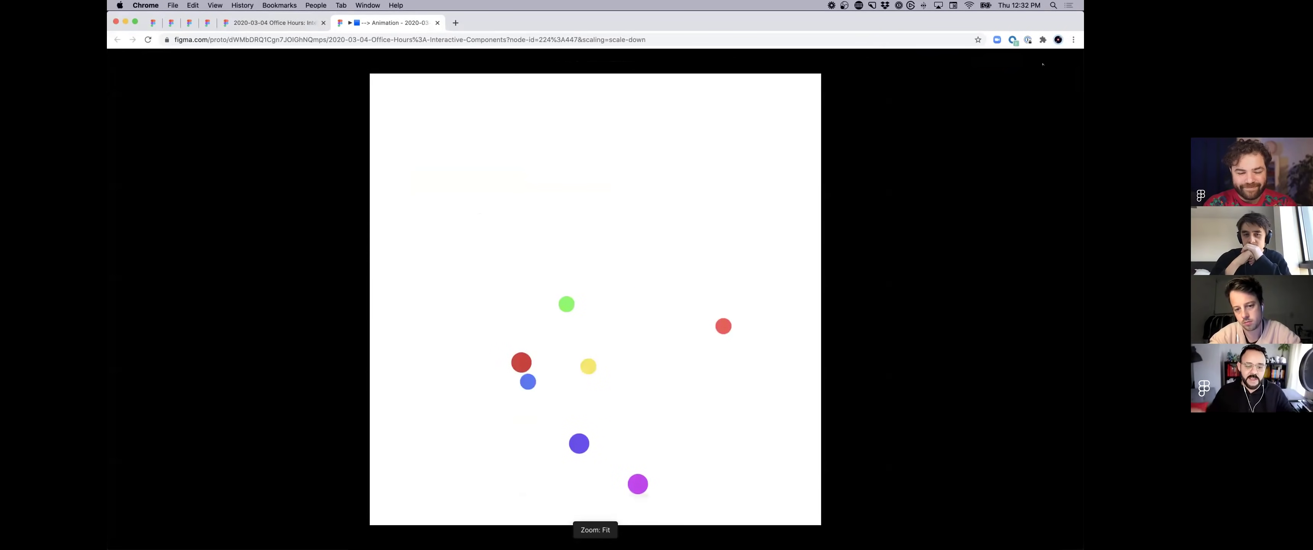
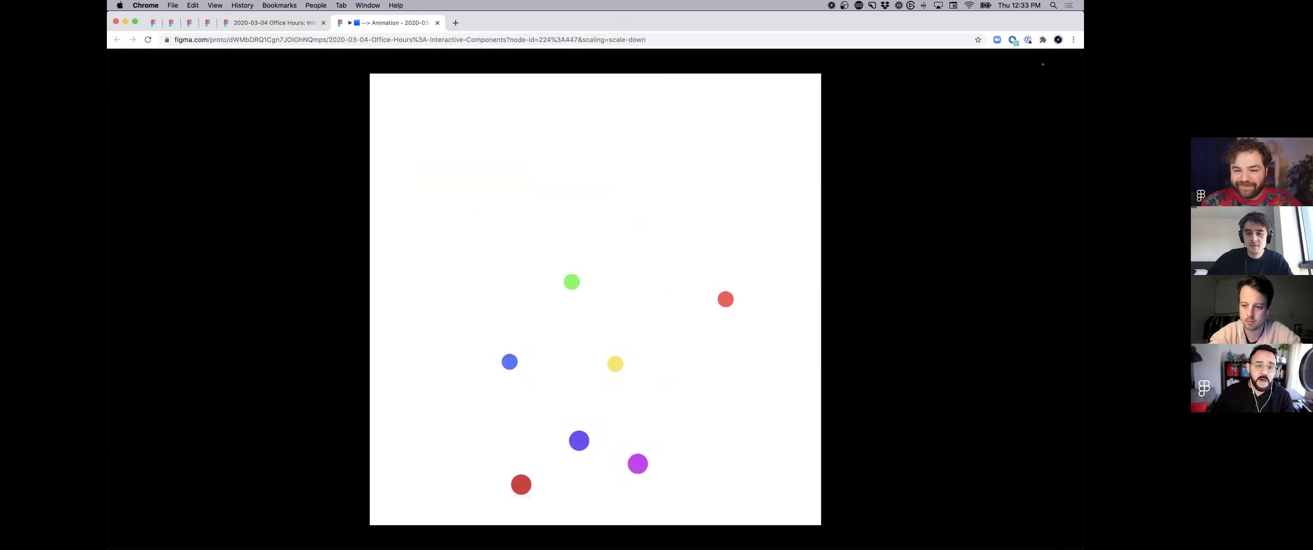
Step: Close the prototype preview and inspect the Ellipse 1 component and the ellipse nested in Ellipse 2's Default variant
{"action": "key", "text": "super+w"}
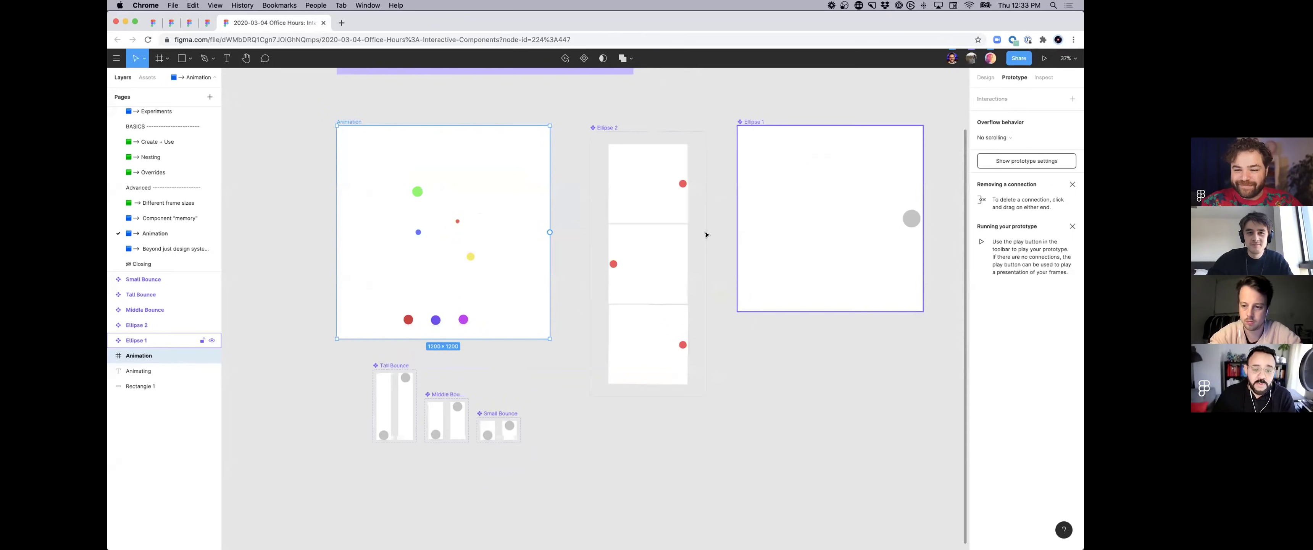
{"action": "scroll", "coordinate": [706, 220], "scroll_direction": "right", "scroll_amount": 5}
{"action": "left_click", "coordinate": [635, 228]}
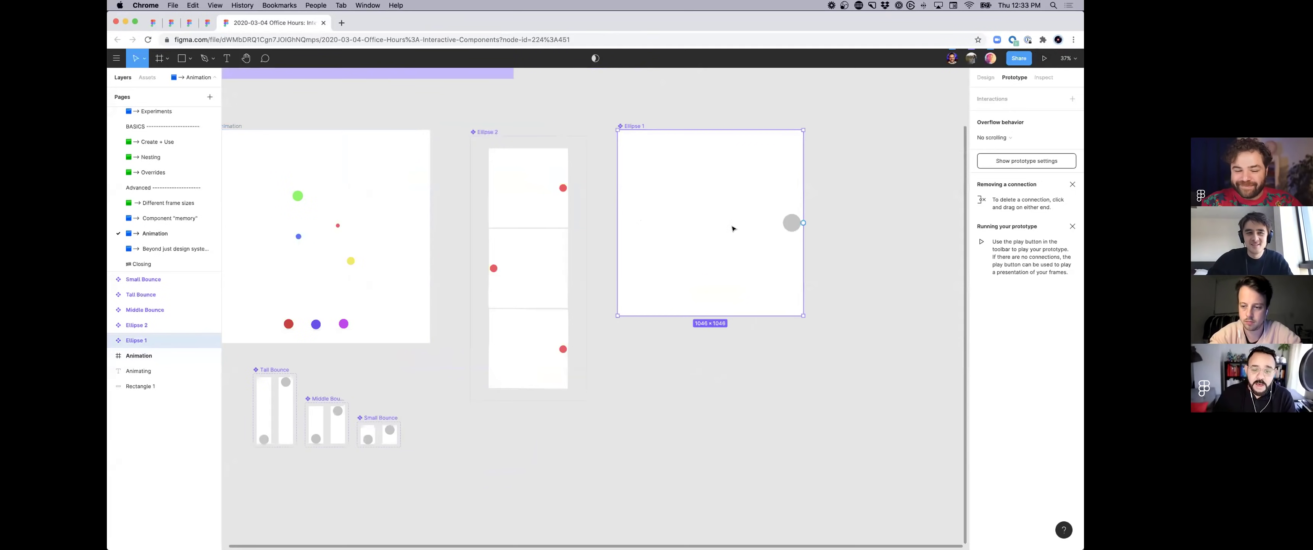
{"action": "scroll", "coordinate": [732, 228], "scroll_direction": "left", "scroll_amount": 4}
{"action": "left_click", "coordinate": [617, 184]}
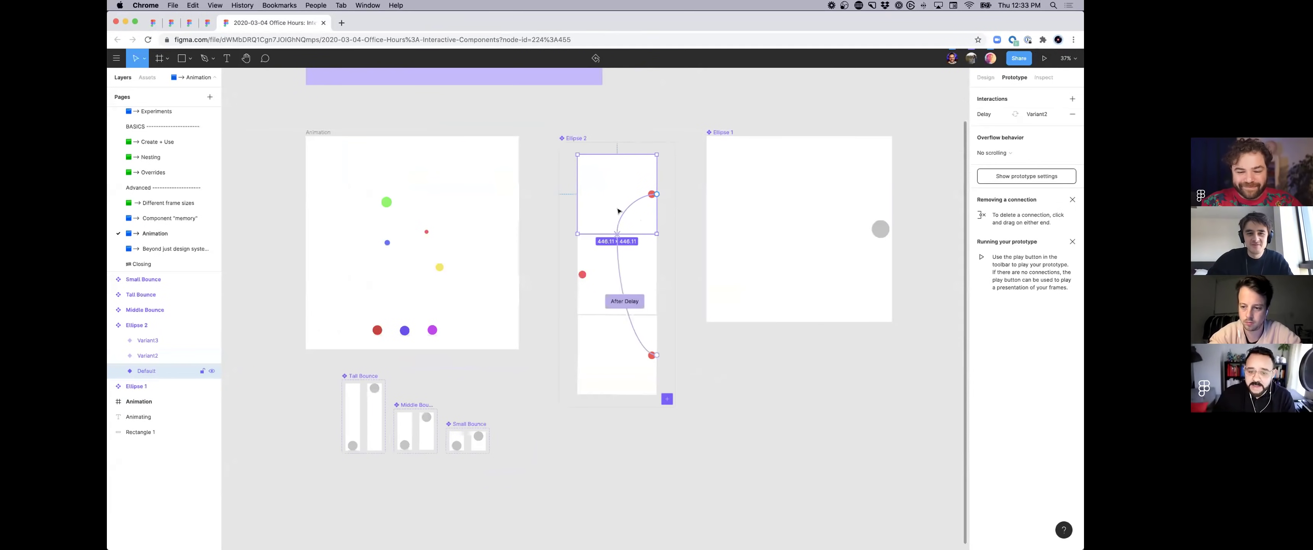
{"action": "scroll", "coordinate": [618, 211], "scroll_direction": "up", "scroll_amount": 5}
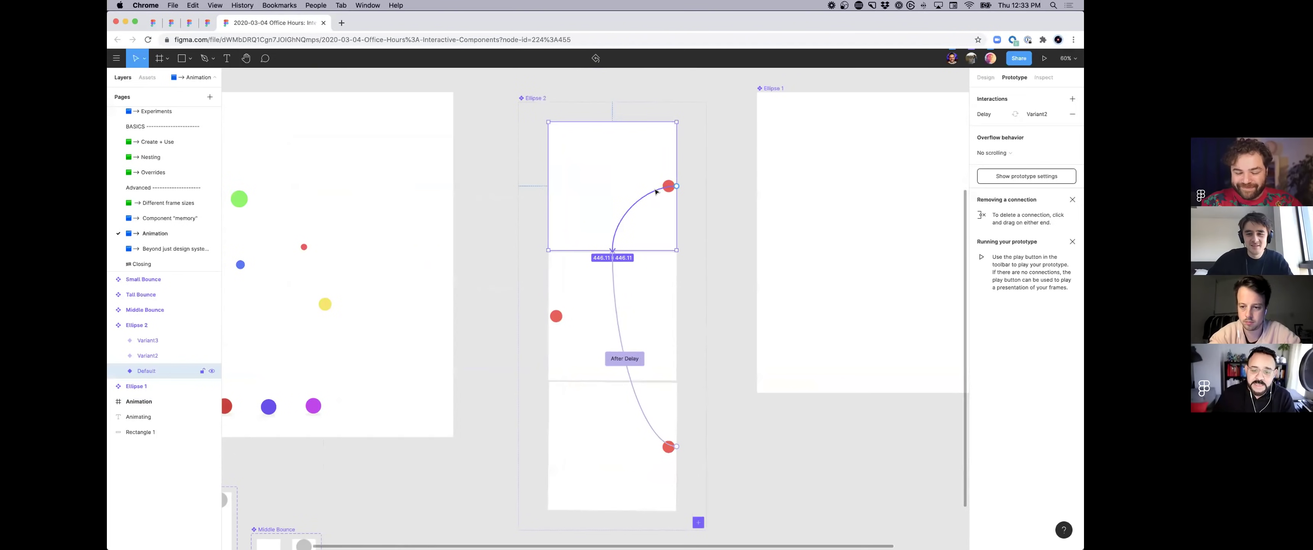
{"action": "left_click", "coordinate": [669, 187]}
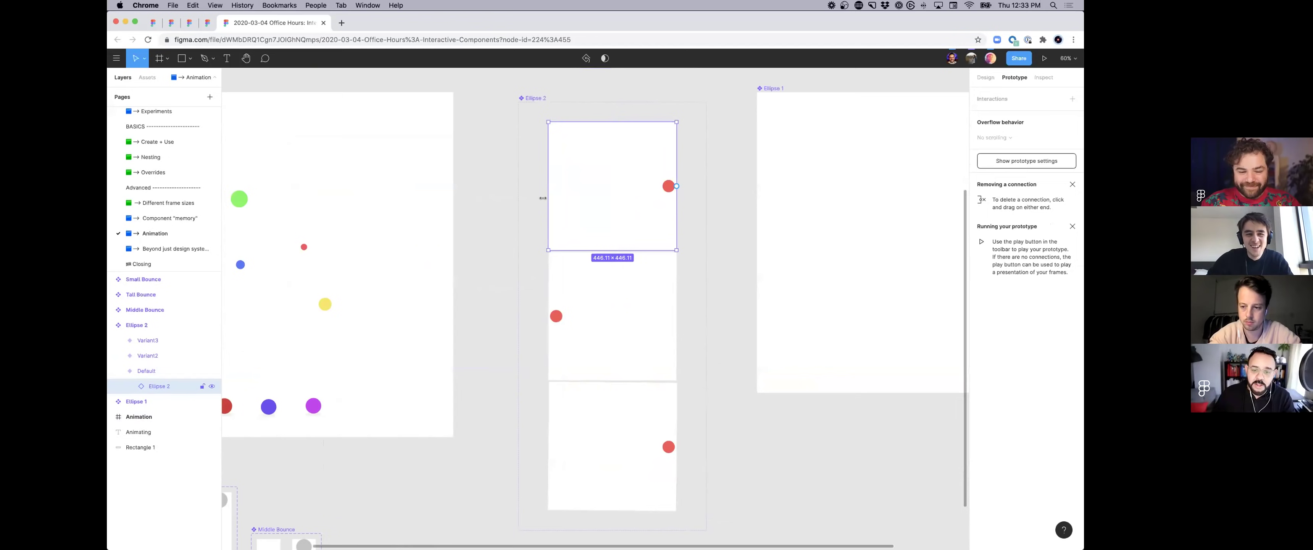
Step: Open the details of the After delay interaction linking Ellipse 2's Default variant to Variant2
{"action": "left_click", "coordinate": [732, 195]}
{"action": "scroll", "coordinate": [721, 202], "scroll_direction": "down", "scroll_amount": 2}
{"action": "left_click", "coordinate": [655, 210]}
{"action": "left_click", "coordinate": [653, 208]}
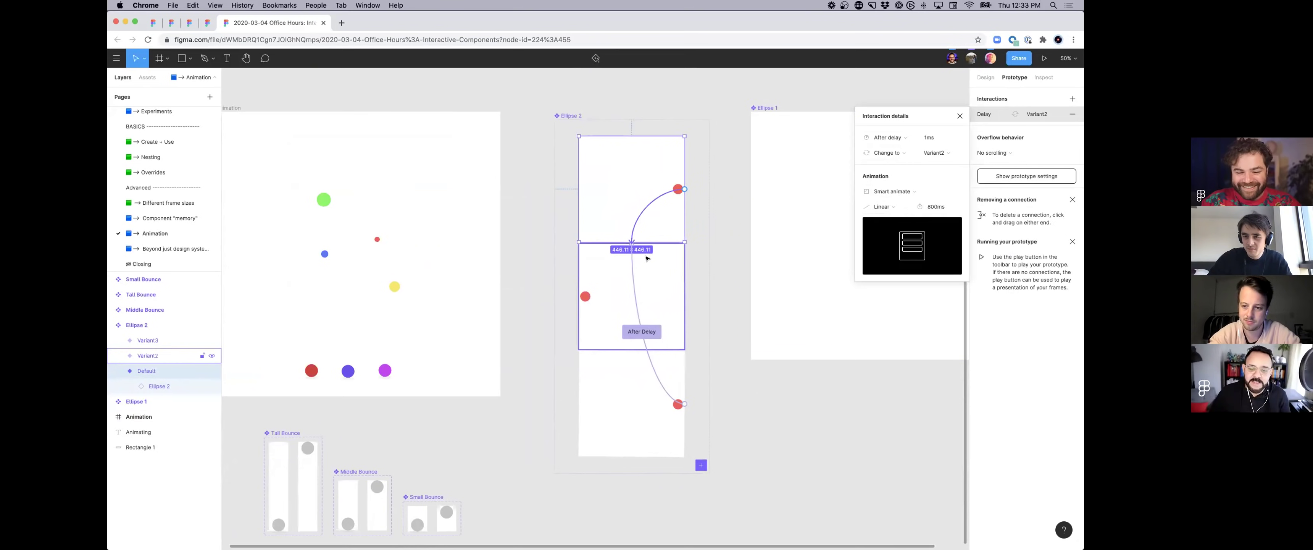
Step: Examine the design properties, including rotation, of the nested ellipses in Ellipse 2's Variant2 and Variant3
{"action": "left_click", "coordinate": [985, 77]}
{"action": "left_click", "coordinate": [586, 297]}
{"action": "left_click", "coordinate": [588, 298]}
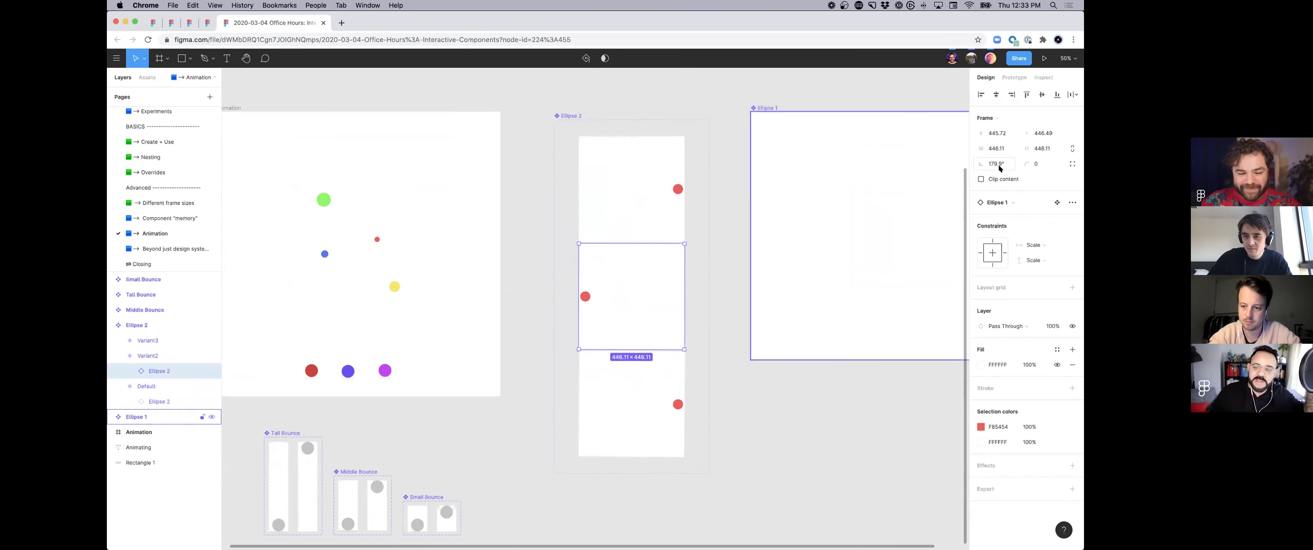
{"action": "left_click", "coordinate": [673, 405]}
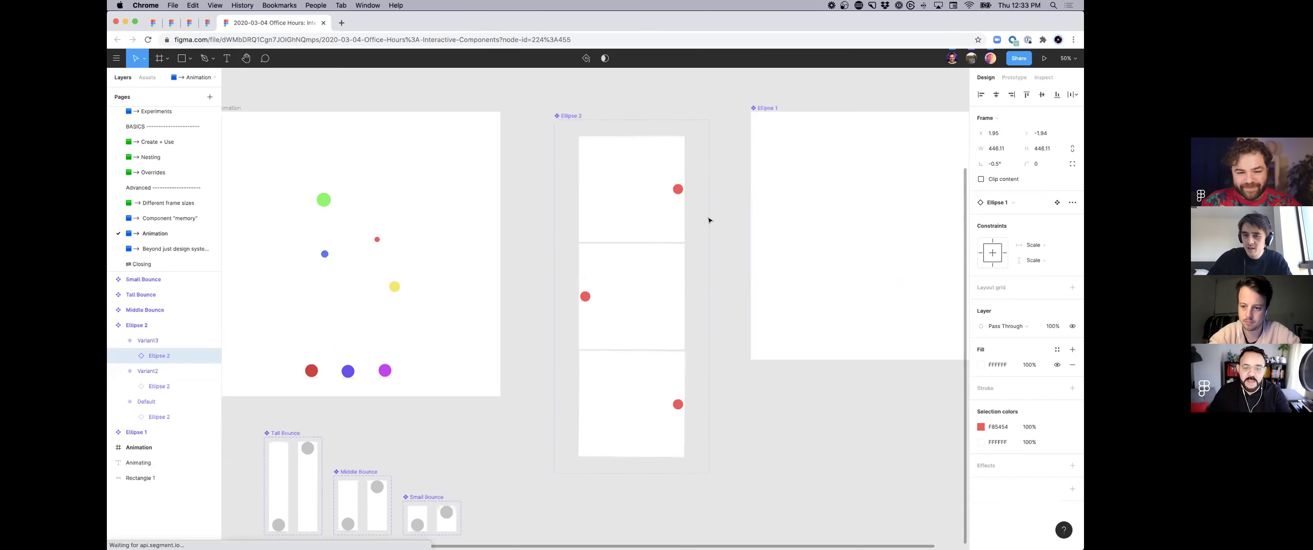
{"action": "left_click", "coordinate": [714, 224]}
Step: Place an instance of Ellipse 2's Default variant in the Animation frame at X 463, Y 148 and hide its nested white fill
{"action": "scroll", "coordinate": [612, 230], "scroll_direction": "left", "scroll_amount": 5}
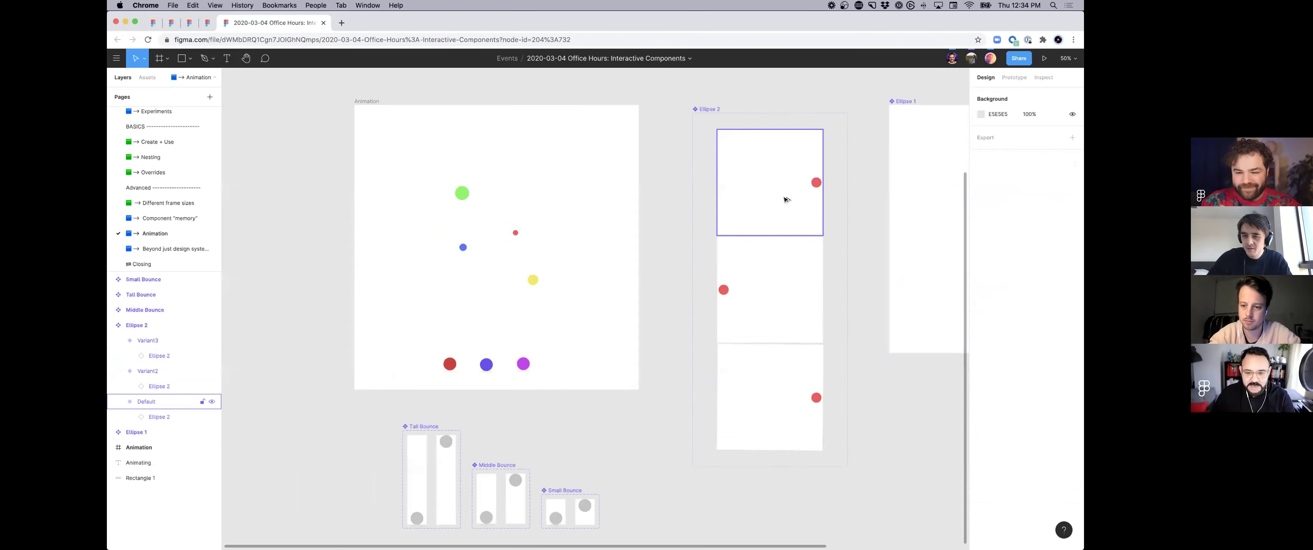
{"action": "left_click_drag", "start_coordinate": [786, 199], "coordinate": [501, 200]}
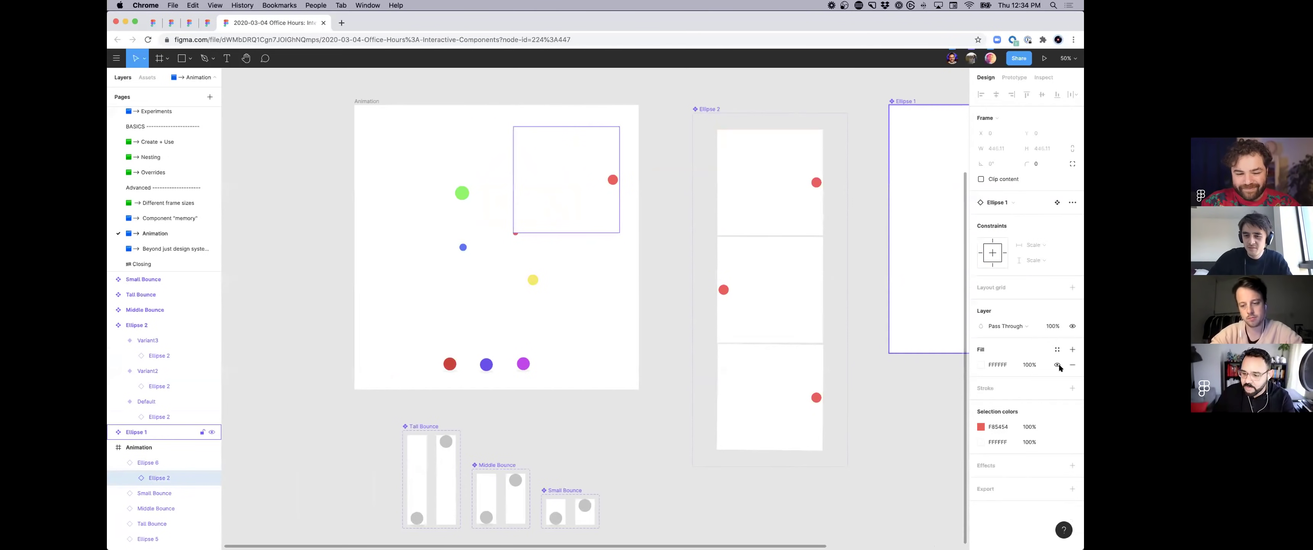
{"action": "left_click_drag", "start_coordinate": [519, 157], "coordinate": [470, 170]}
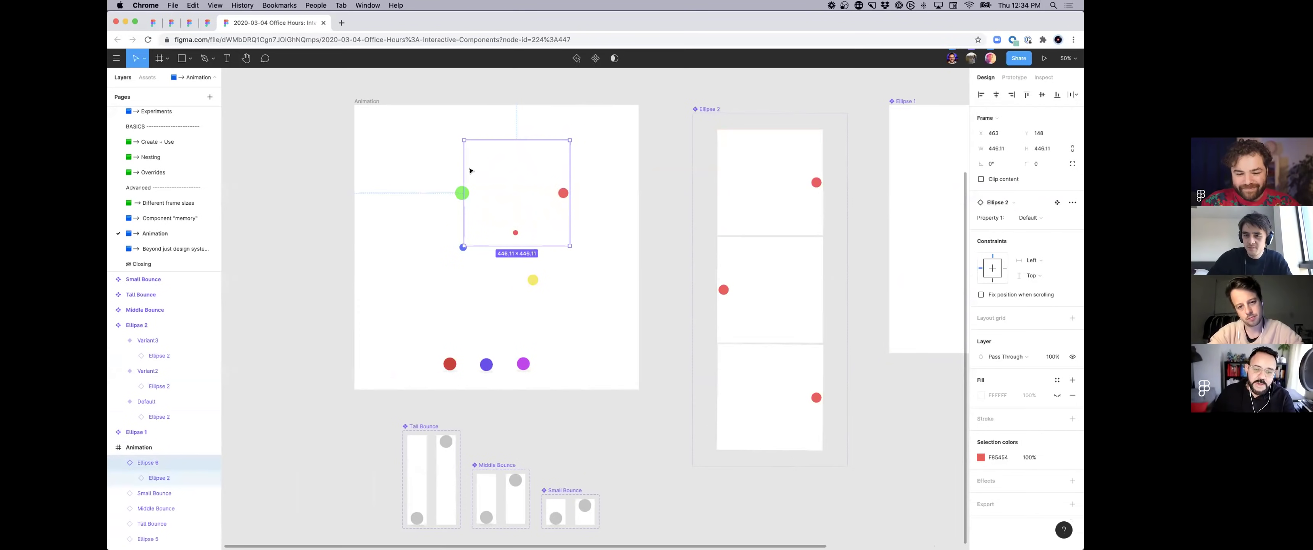
Step: Recolor the new Ellipse 2 instance's dot to blue 546EF8 and rotate the instance to about 38°
{"action": "left_click", "coordinate": [981, 458]}
{"action": "left_click", "coordinate": [930, 436]}
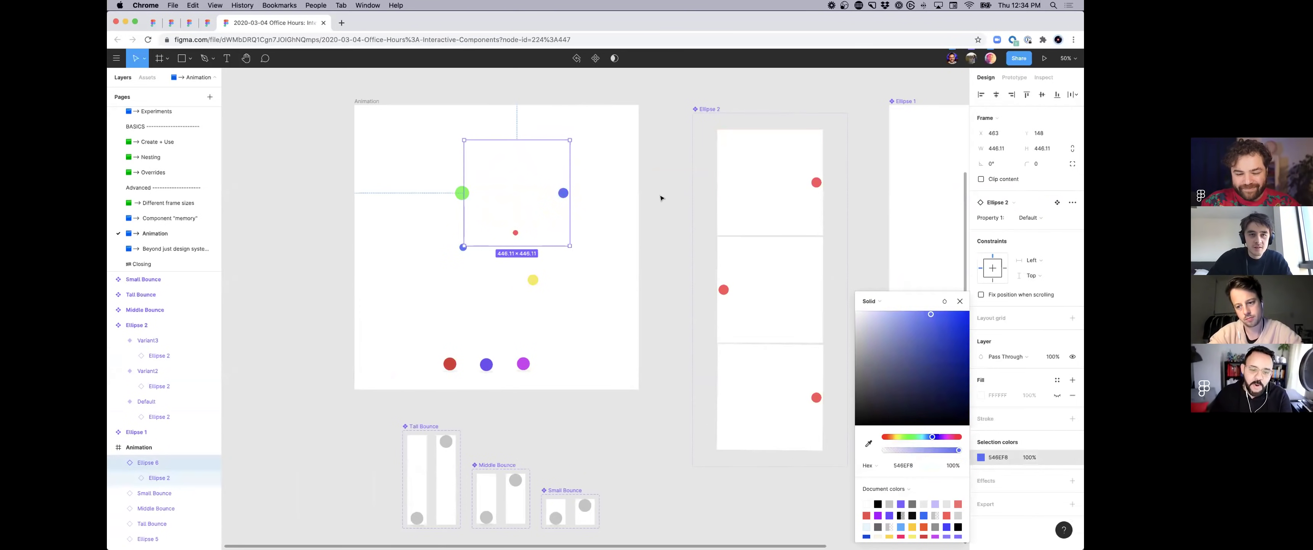
{"action": "left_click_drag", "start_coordinate": [542, 115], "coordinate": [541, 122]}
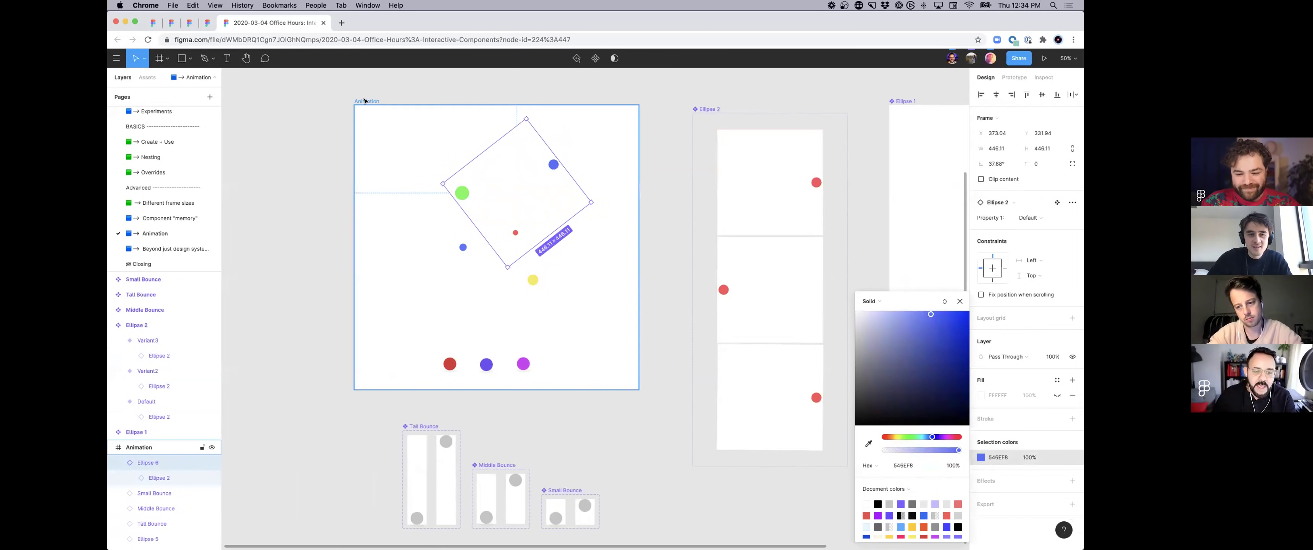
Step: Examine the delay interactions between the Ground and Sky variants of the Tall Bounce component, including their animation settings
{"action": "scroll", "coordinate": [573, 251], "scroll_direction": "down", "scroll_amount": 5}
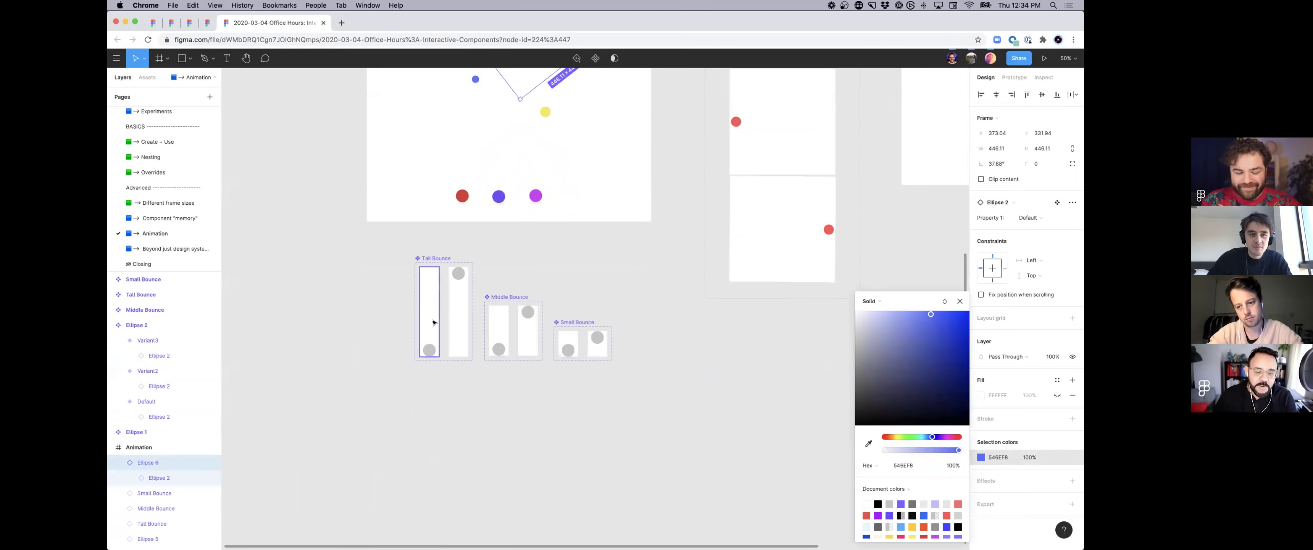
{"action": "scroll", "coordinate": [432, 321], "scroll_direction": "up", "scroll_amount": 3}
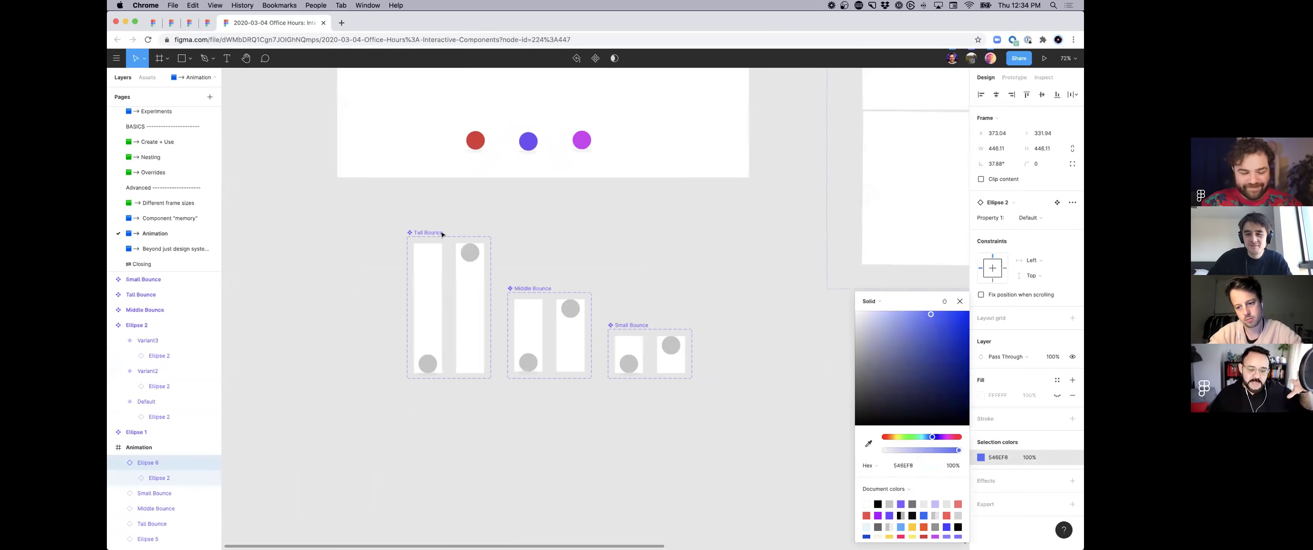
{"action": "left_click", "coordinate": [439, 285]}
{"action": "left_click", "coordinate": [1021, 80]}
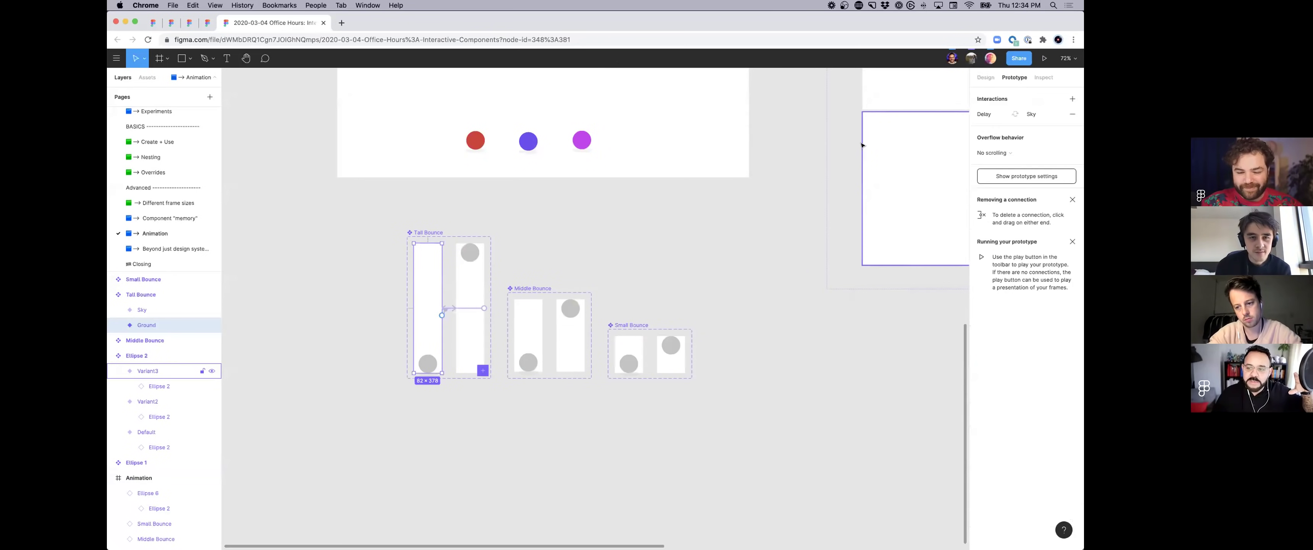
{"action": "left_click", "coordinate": [450, 308]}
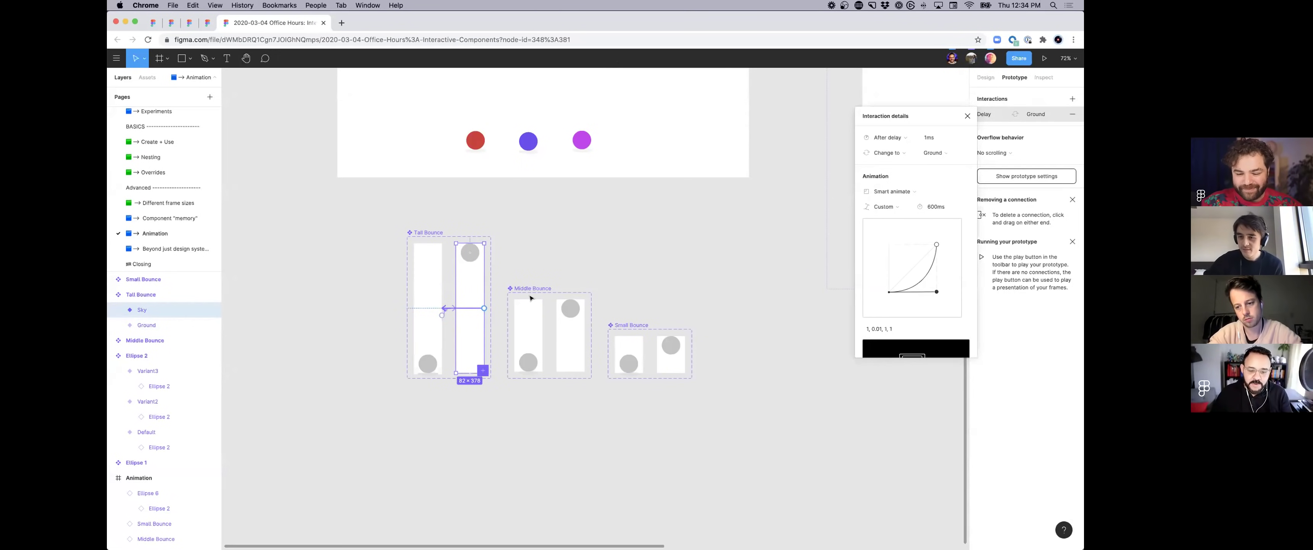
Step: Examine the animation settings of the Sky-to-Ground delay interactions in the Middle Bounce and Small Bounce components
{"action": "left_click", "coordinate": [553, 331]}
{"action": "left_click", "coordinate": [564, 337]}
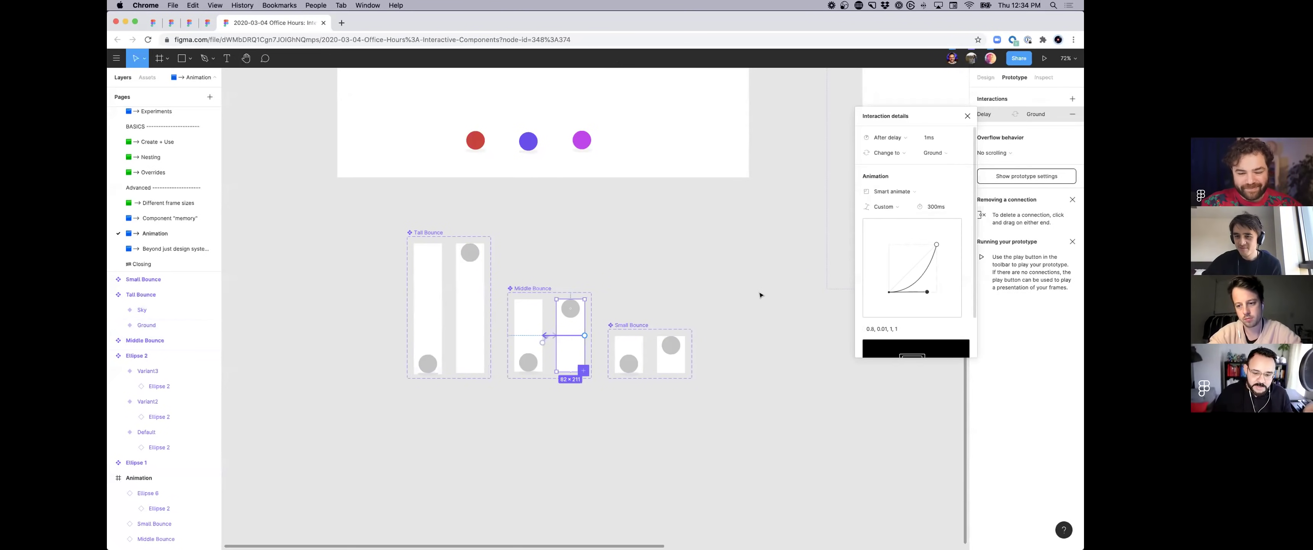
{"action": "left_click", "coordinate": [657, 353]}
{"action": "left_click", "coordinate": [657, 357]}
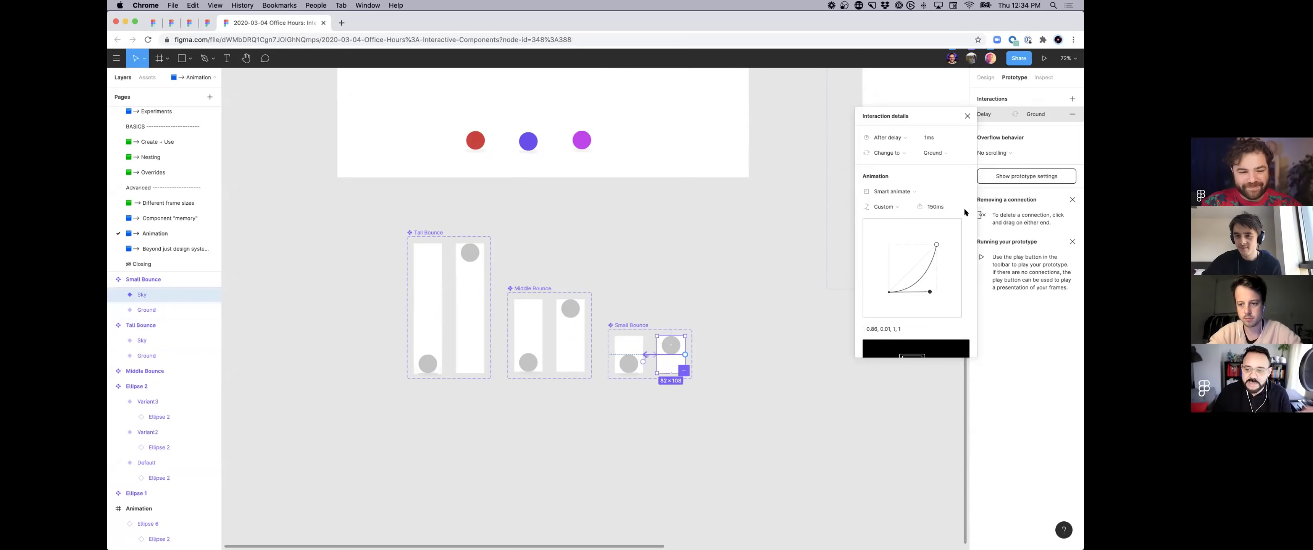
{"action": "left_click", "coordinate": [744, 251]}
Step: Set the Position property of the Middle Bounce instance in the Animation frame to Sky
{"action": "scroll", "coordinate": [697, 255], "scroll_direction": "down", "scroll_amount": 3}
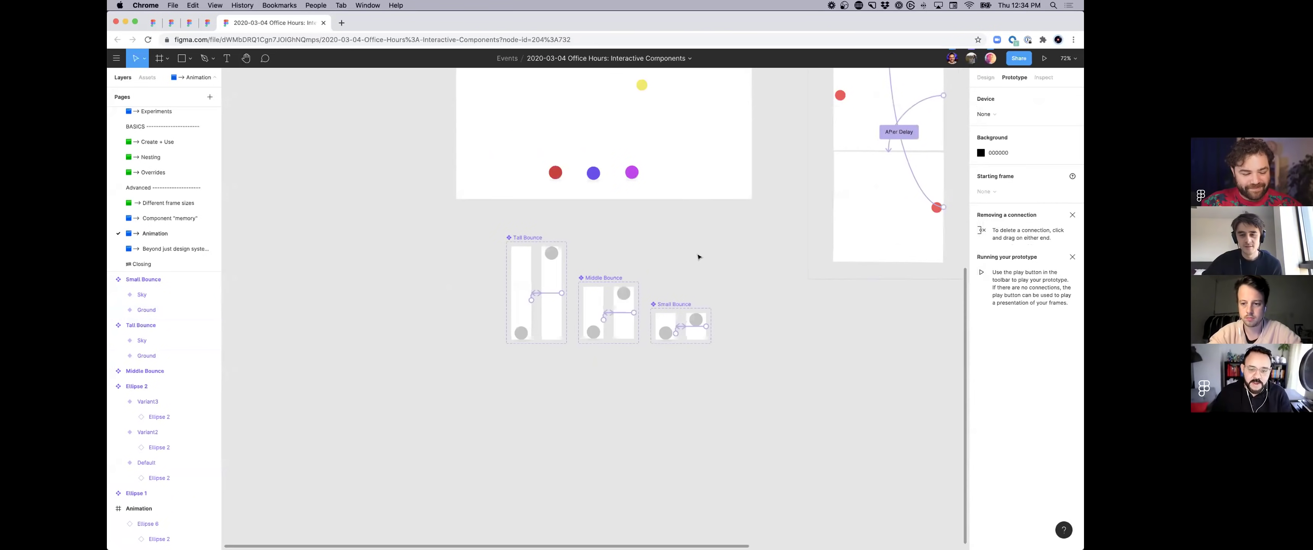
{"action": "scroll", "coordinate": [611, 240], "scroll_direction": "up", "scroll_amount": 3}
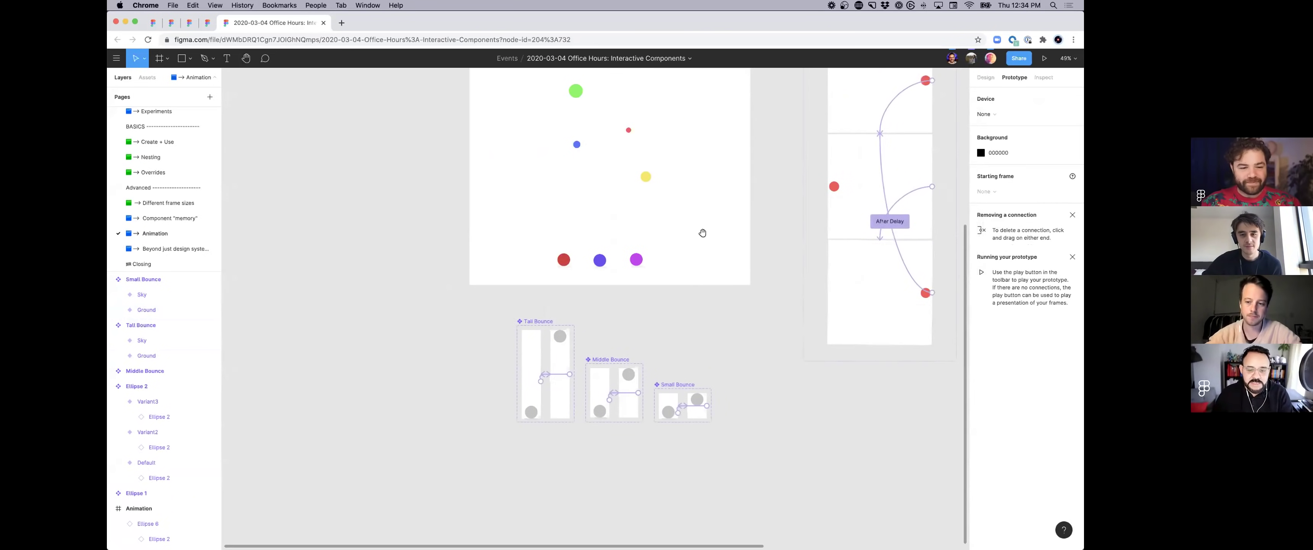
{"action": "scroll", "coordinate": [702, 233], "scroll_direction": "up", "scroll_amount": 2}
{"action": "left_click", "coordinate": [599, 296]}
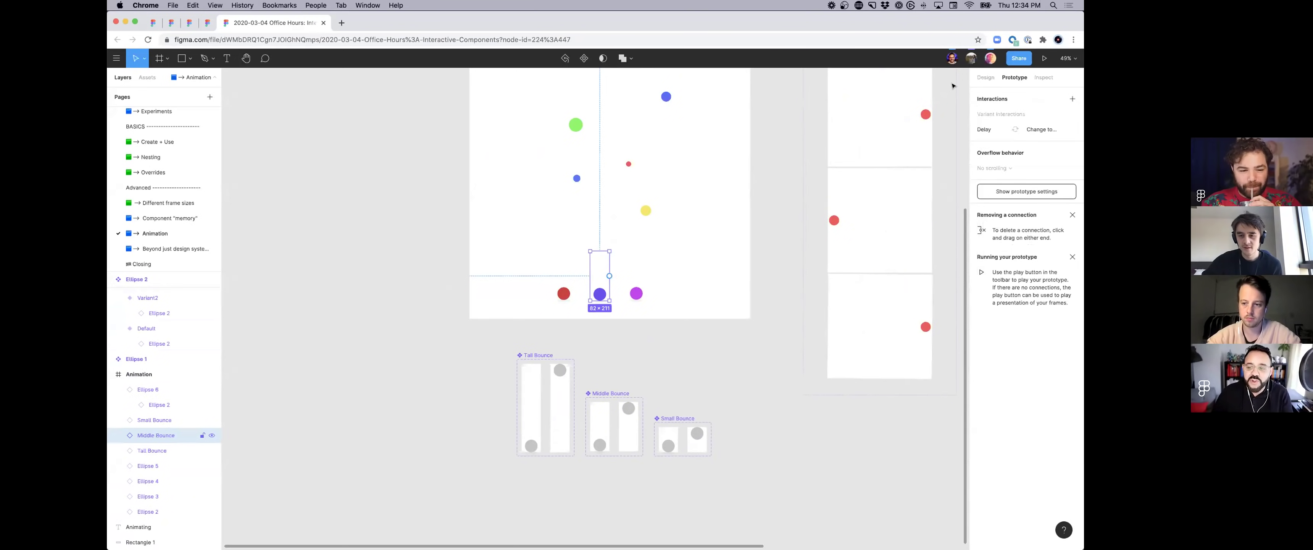
{"action": "left_click", "coordinate": [983, 78]}
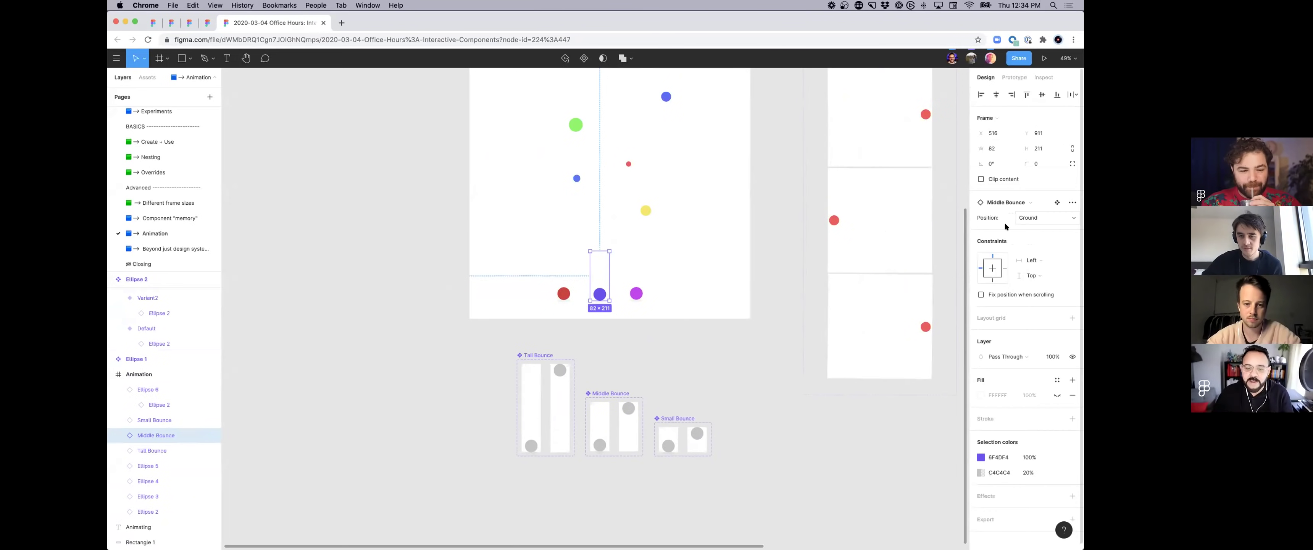
{"action": "left_click", "coordinate": [1021, 219]}
{"action": "left_click", "coordinate": [1024, 211]}
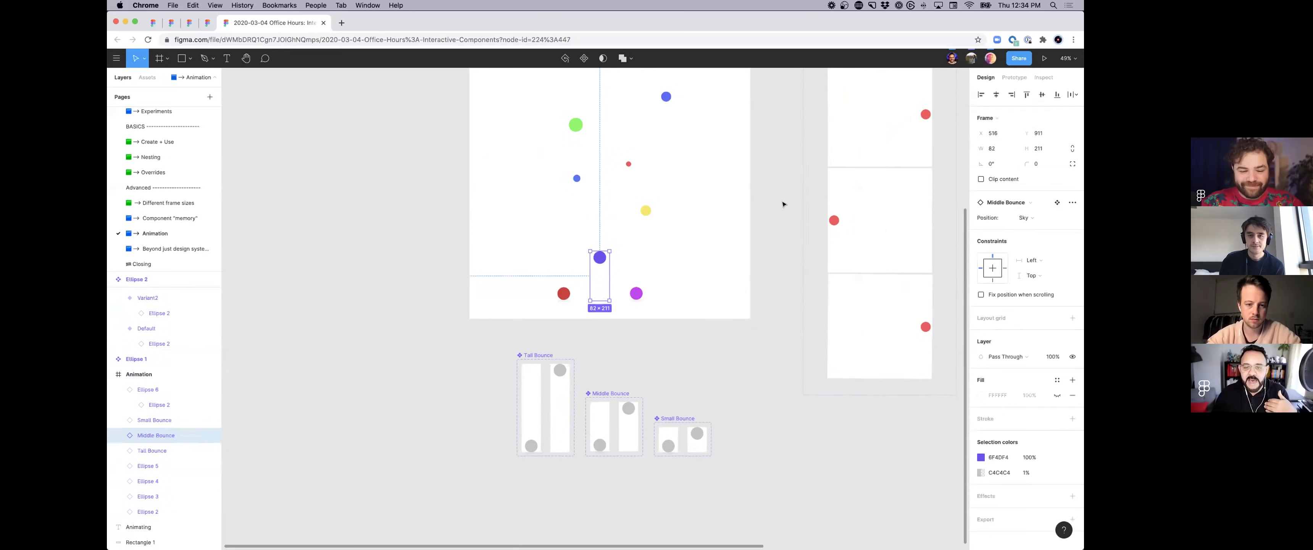
Step: Run the Animation frame's prototype to check the looping dots, and return to the design file
{"action": "left_click", "coordinate": [783, 205]}
{"action": "left_click", "coordinate": [1043, 59]}
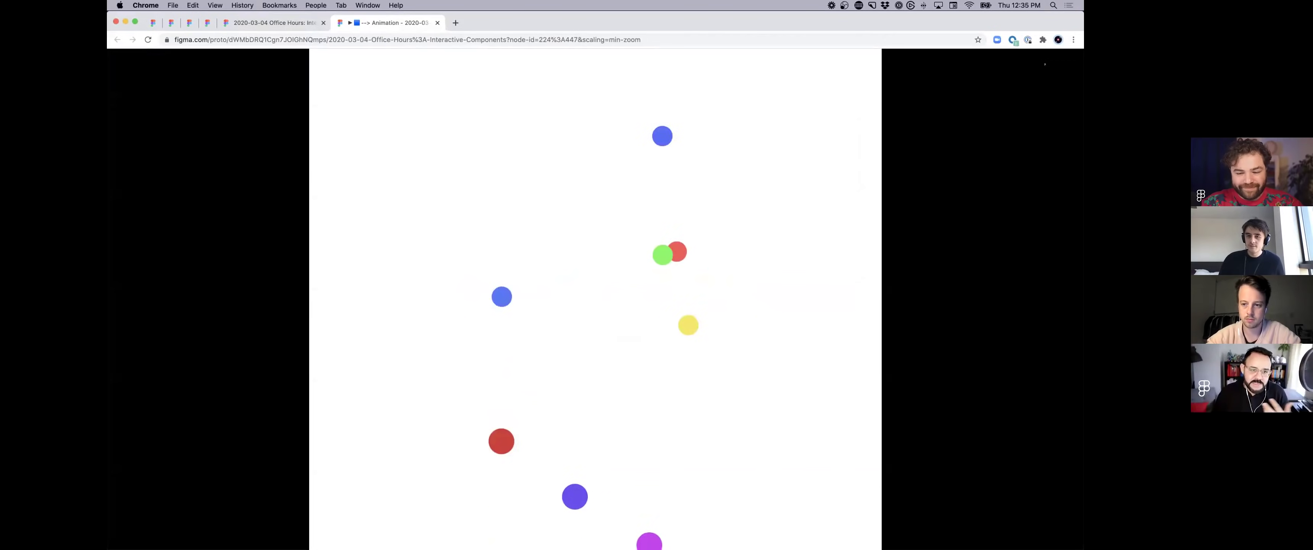
{"action": "key", "text": "super+w"}
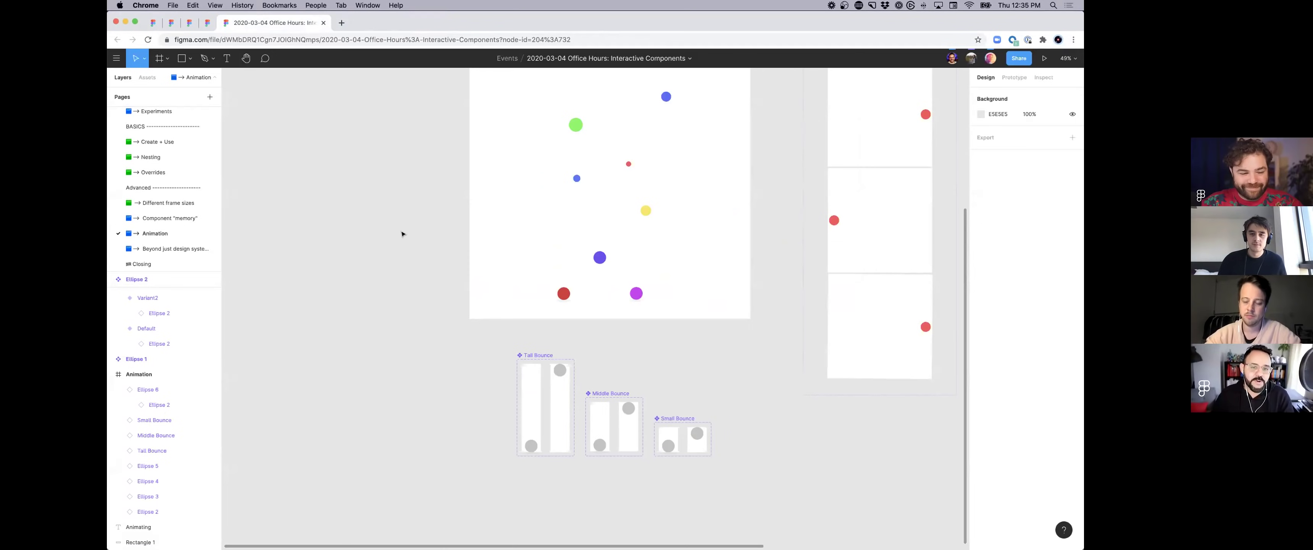
Step: Open the "Beyond just design systems" page and look over its Example frames, Carousel and Tic Tac Toe components
{"action": "left_click", "coordinate": [176, 248]}
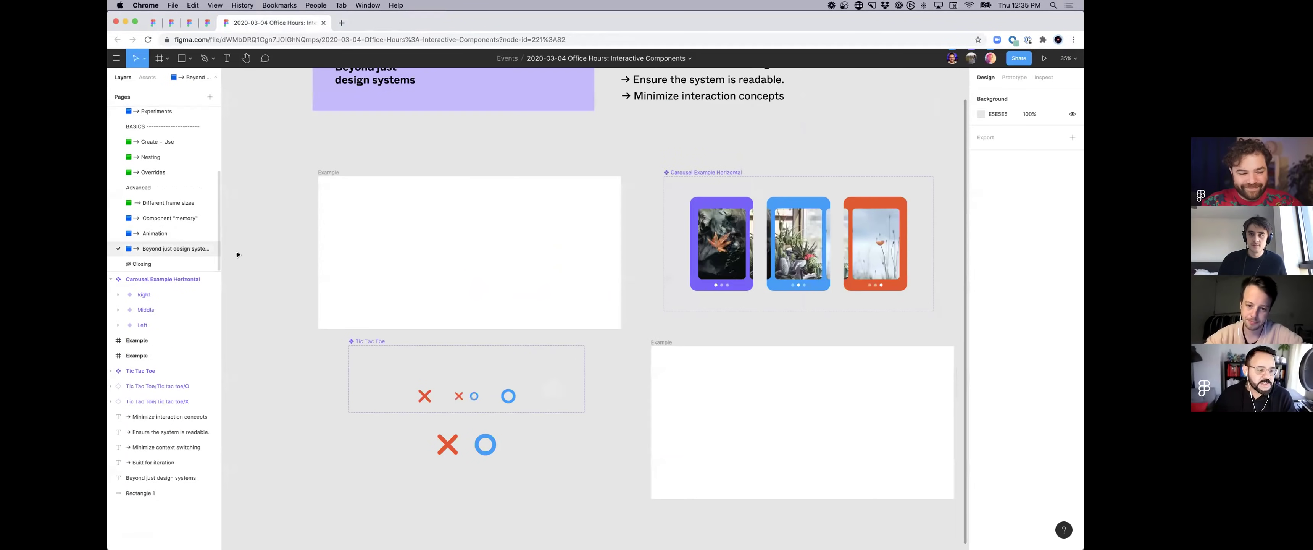
{"action": "scroll", "coordinate": [495, 229], "scroll_direction": "down", "scroll_amount": 2}
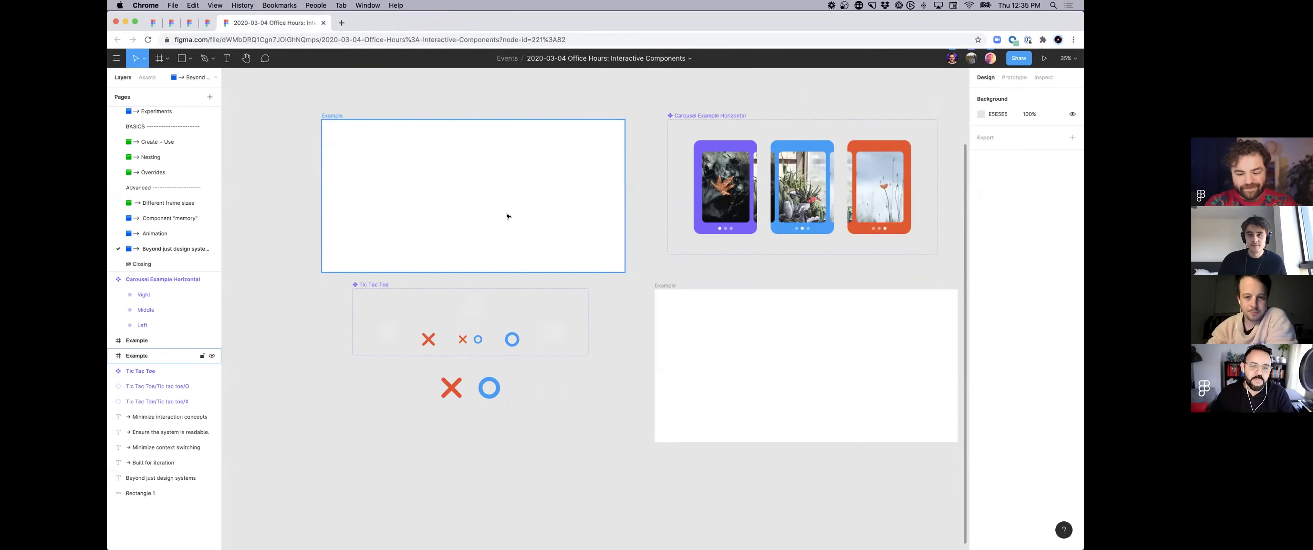
{"action": "scroll", "coordinate": [507, 216], "scroll_direction": "up", "scroll_amount": 4}
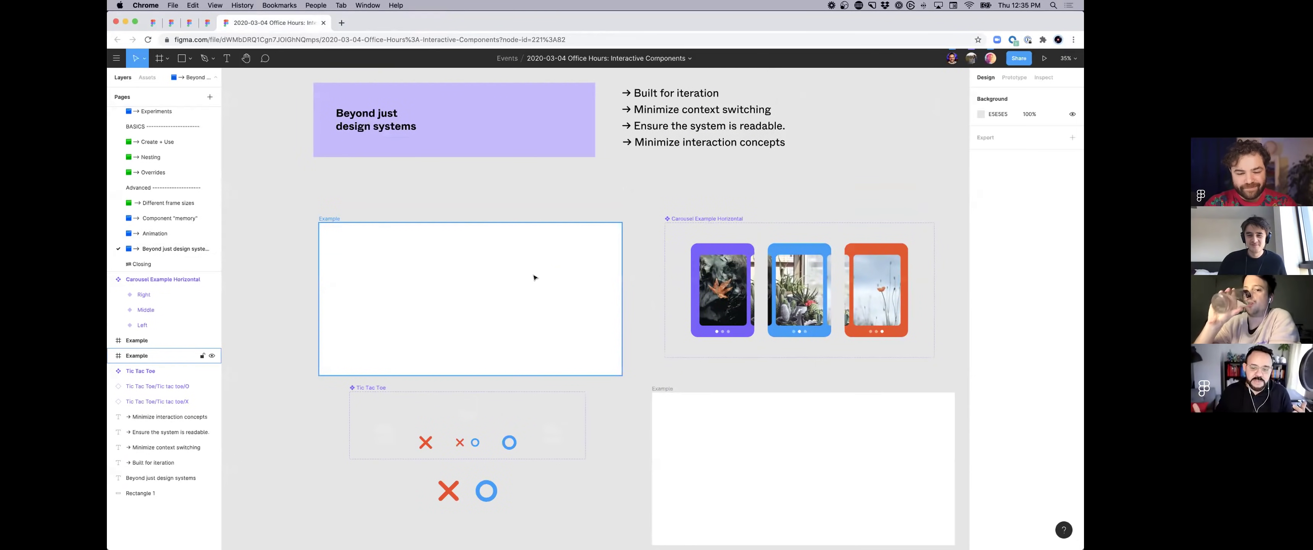
{"action": "scroll", "coordinate": [526, 327], "scroll_direction": "down", "scroll_amount": 3}
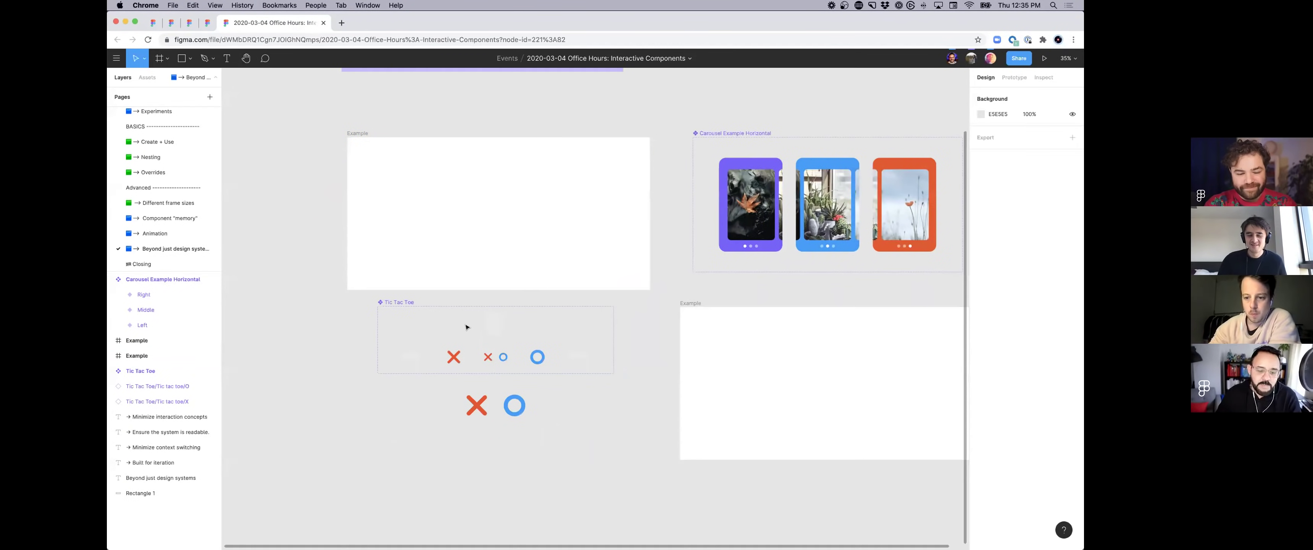
Step: Show the prototype connections and place three instances of the Tic Tac Toe Start variant in the Example frame above the component set
{"action": "left_click", "coordinate": [1014, 77]}
{"action": "scroll", "coordinate": [548, 296], "scroll_direction": "down", "scroll_amount": 2}
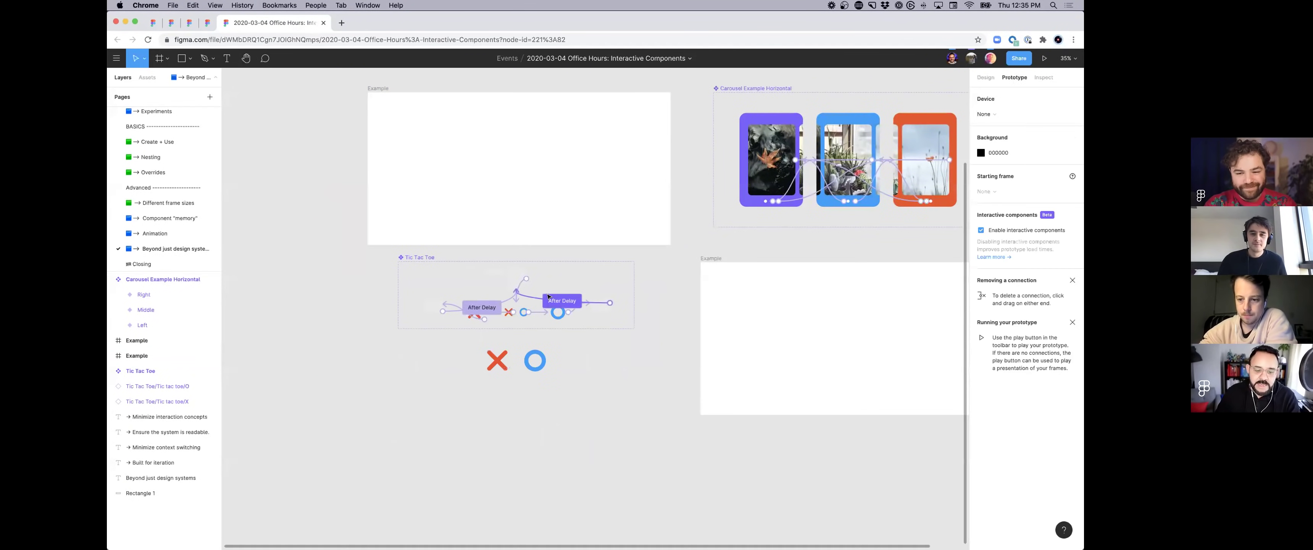
{"action": "left_click_drag", "start_coordinate": [516, 279], "coordinate": [465, 159]}
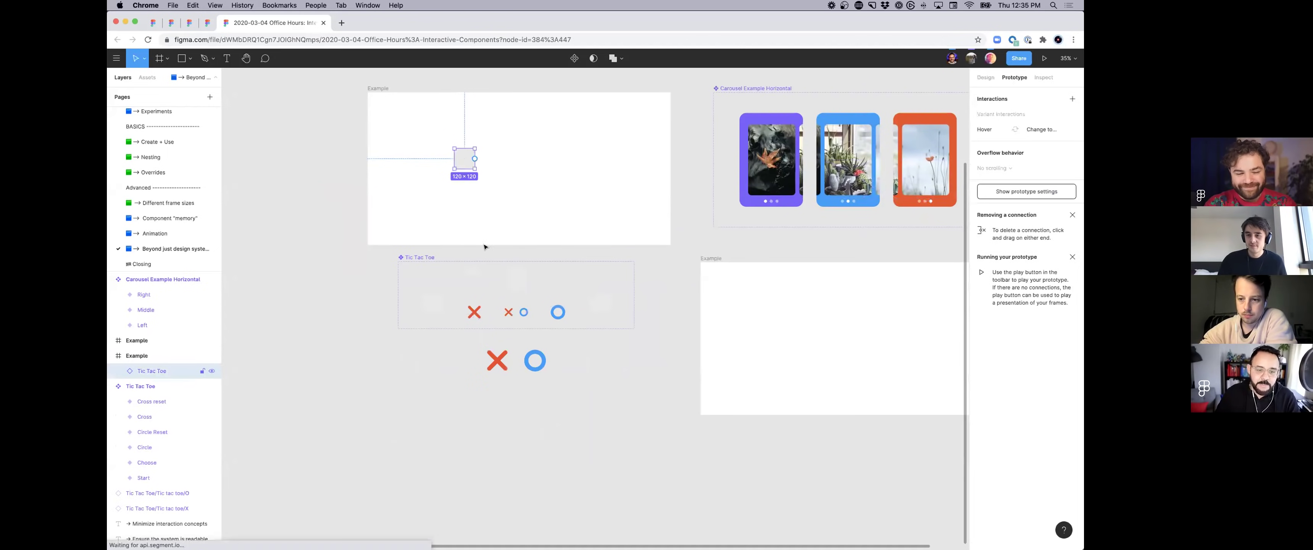
{"action": "left_click_drag", "start_coordinate": [515, 278], "coordinate": [505, 153]}
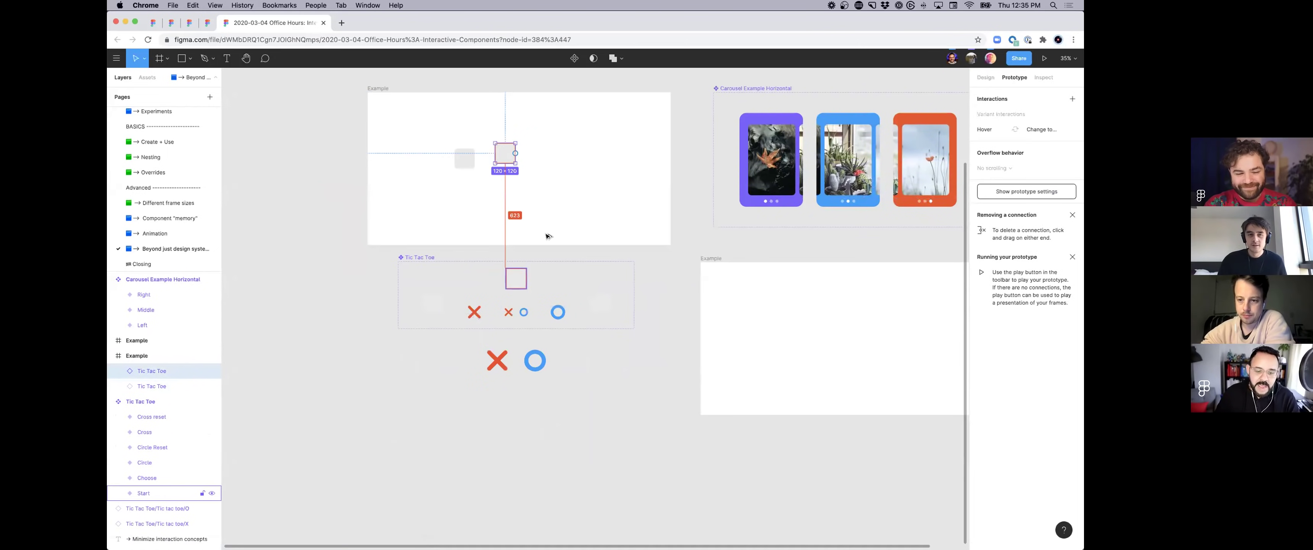
{"action": "left_click_drag", "start_coordinate": [515, 278], "coordinate": [565, 178]}
{"action": "left_click", "coordinate": [587, 327]}
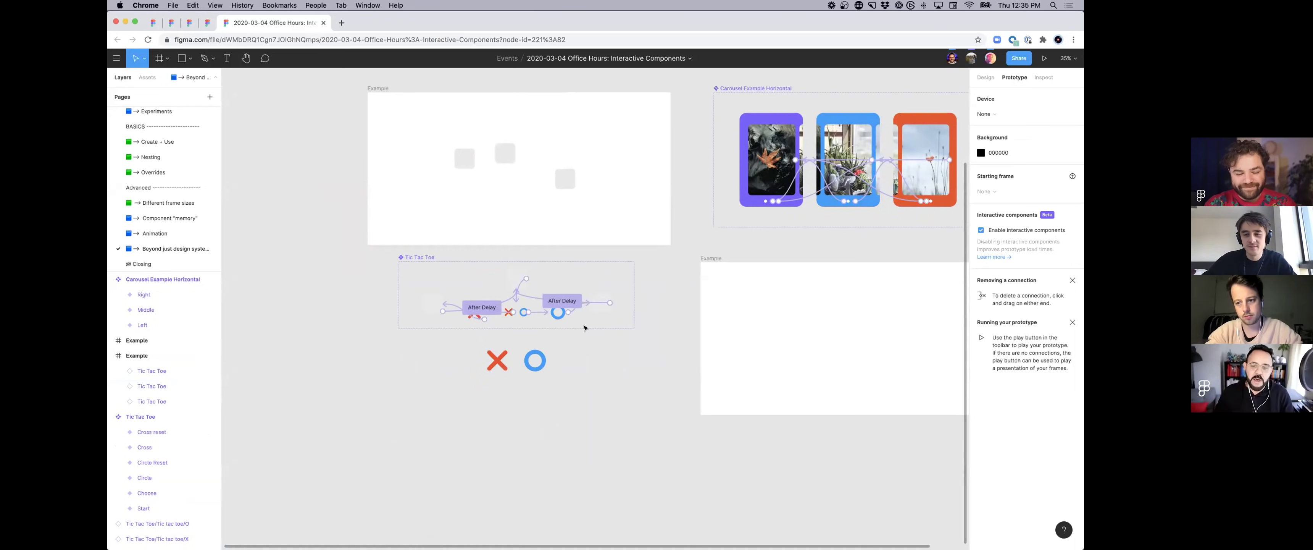
Step: Line up the three Tic Tac Toe instances in an evenly spaced row in the upper Example frame, and clear the selection
{"action": "scroll", "coordinate": [580, 226], "scroll_direction": "up", "scroll_amount": 2}
{"action": "left_click", "coordinate": [565, 201]}
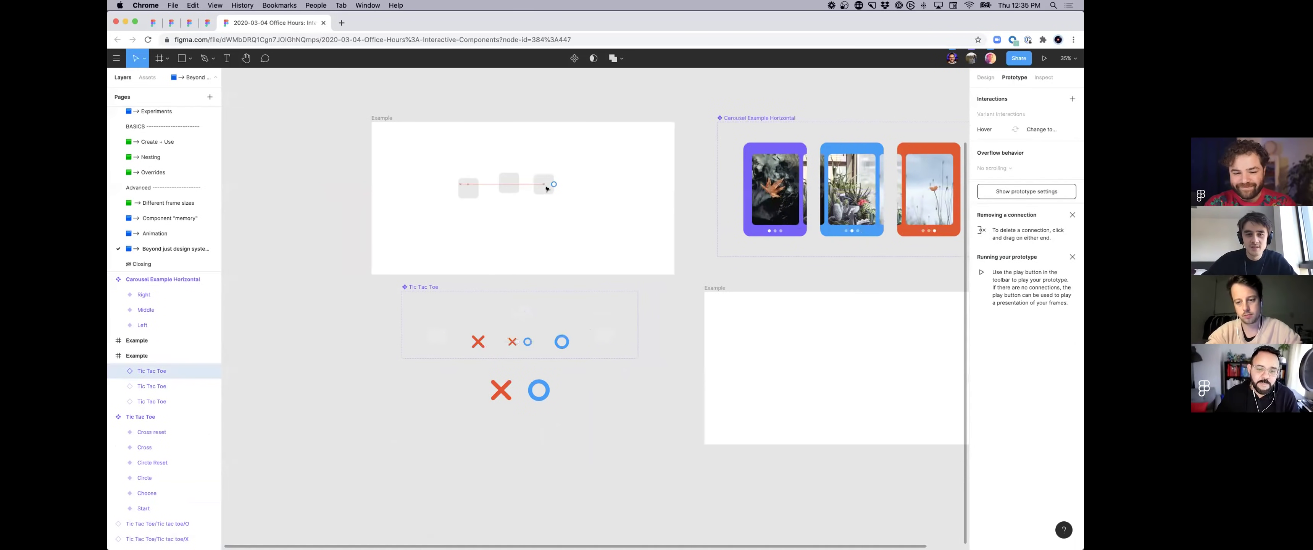
{"action": "left_click", "coordinate": [472, 188]}
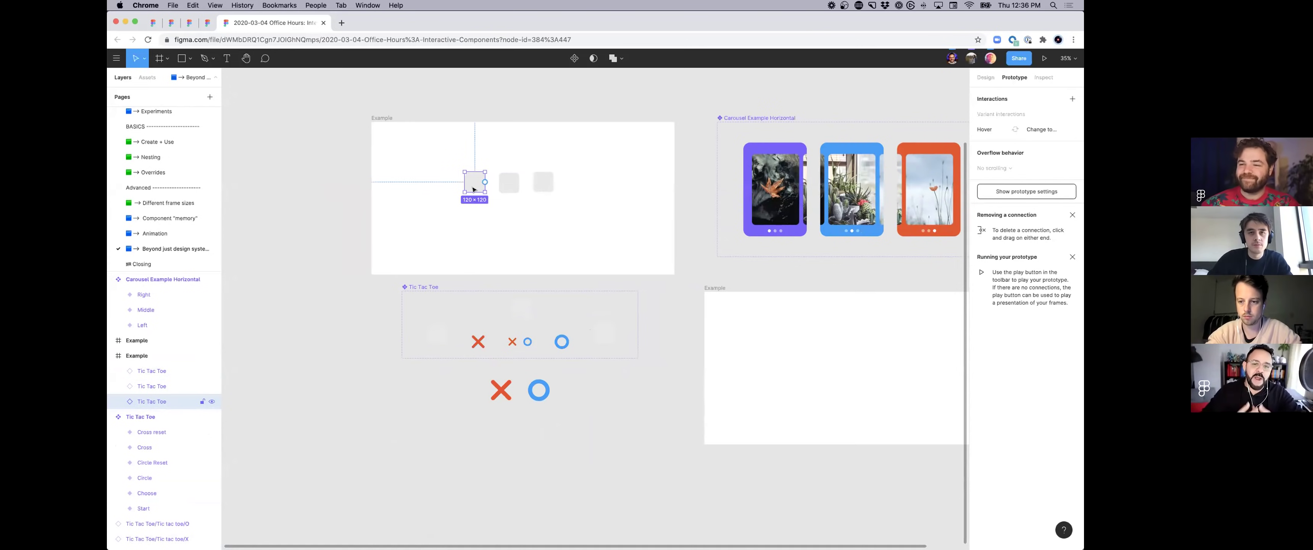
{"action": "scroll", "coordinate": [504, 186], "scroll_direction": "up", "scroll_amount": 5}
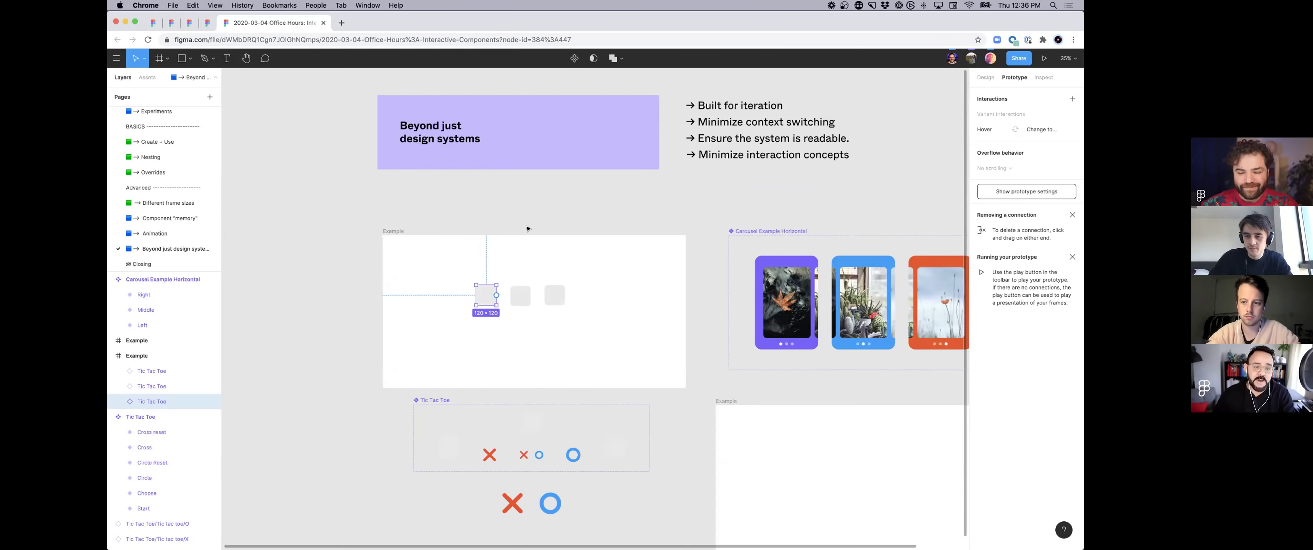
{"action": "scroll", "coordinate": [598, 292], "scroll_direction": "down", "scroll_amount": 2}
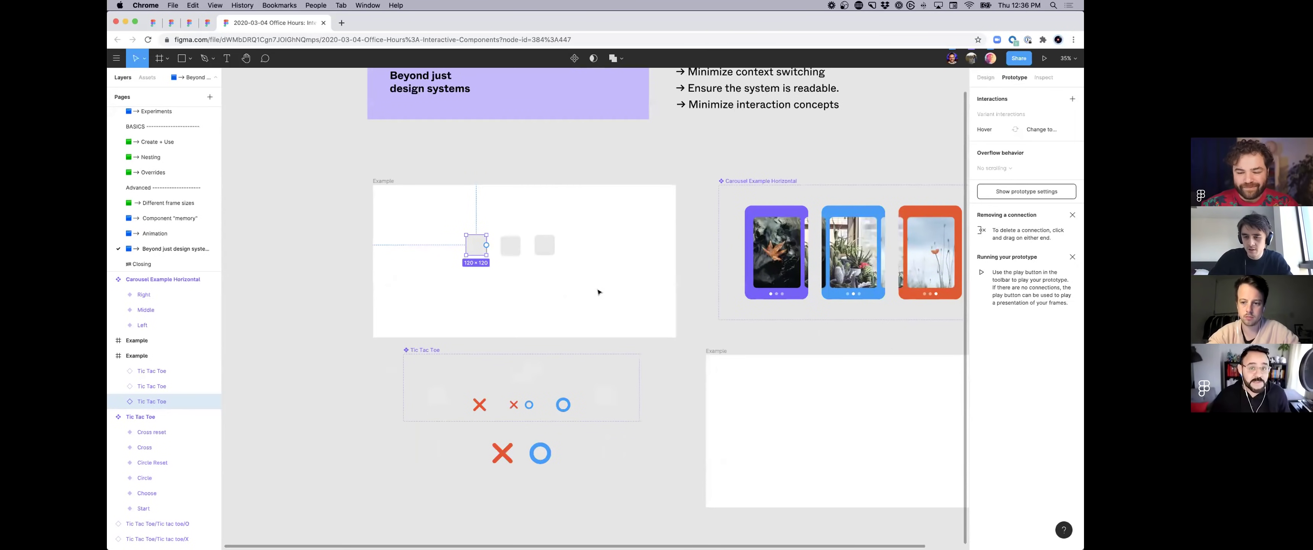
{"action": "key", "text": "Escape"}
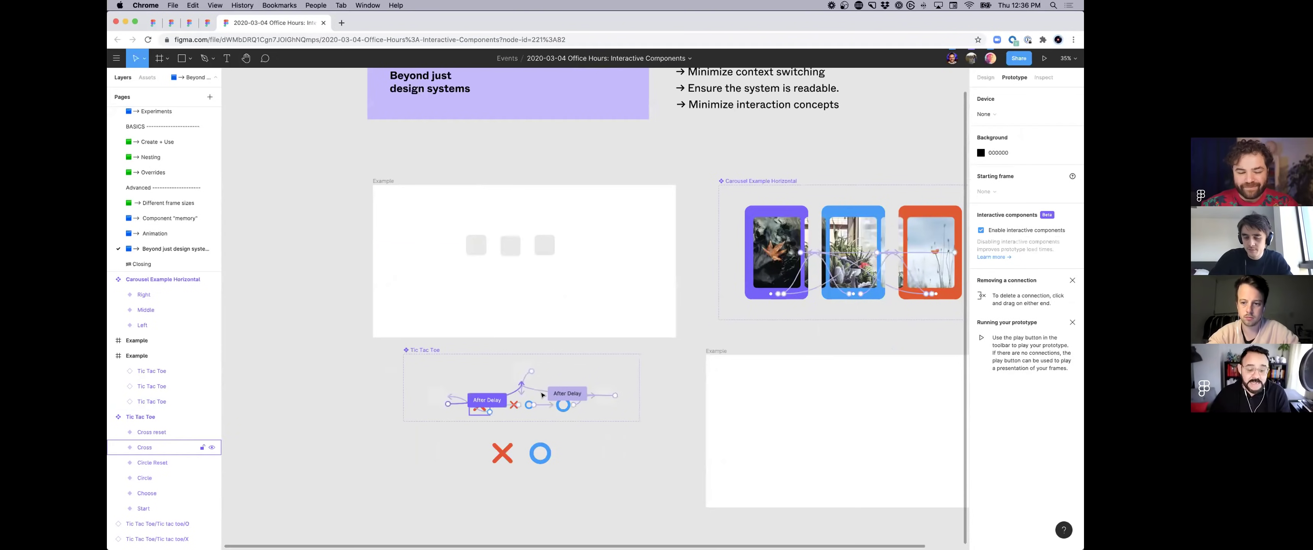
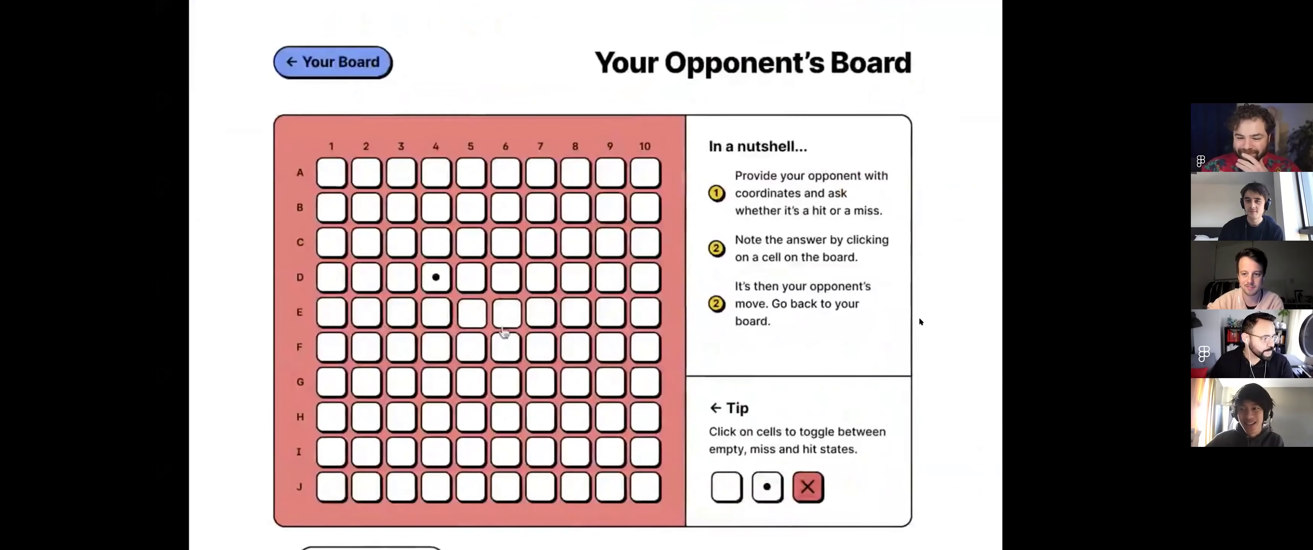
Step: Watch the Battleship demo video of the opponent's board full screen, and return to the tweet
{"action": "left_click", "coordinate": [505, 313]}
{"action": "left_click", "coordinate": [982, 269]}
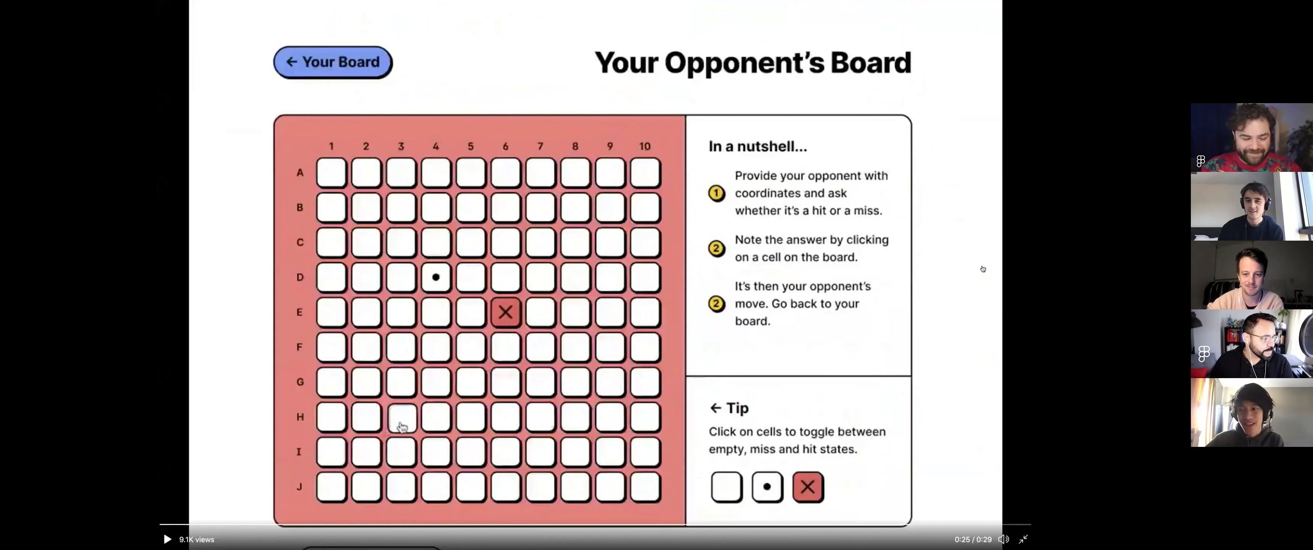
{"action": "left_click", "coordinate": [167, 538]}
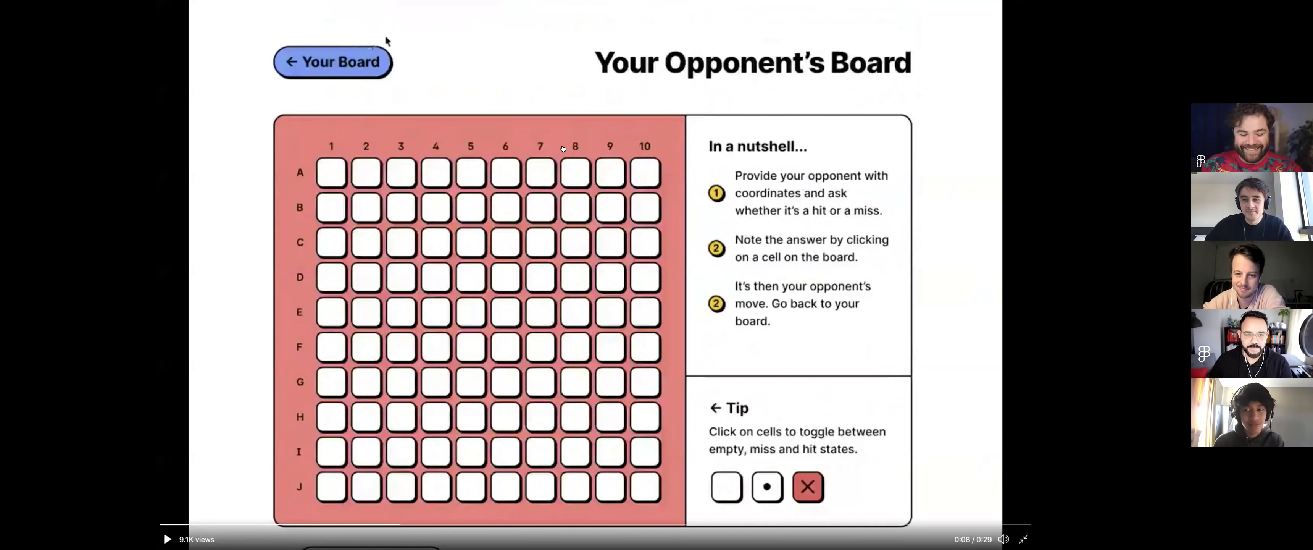
{"action": "key", "text": "Escape"}
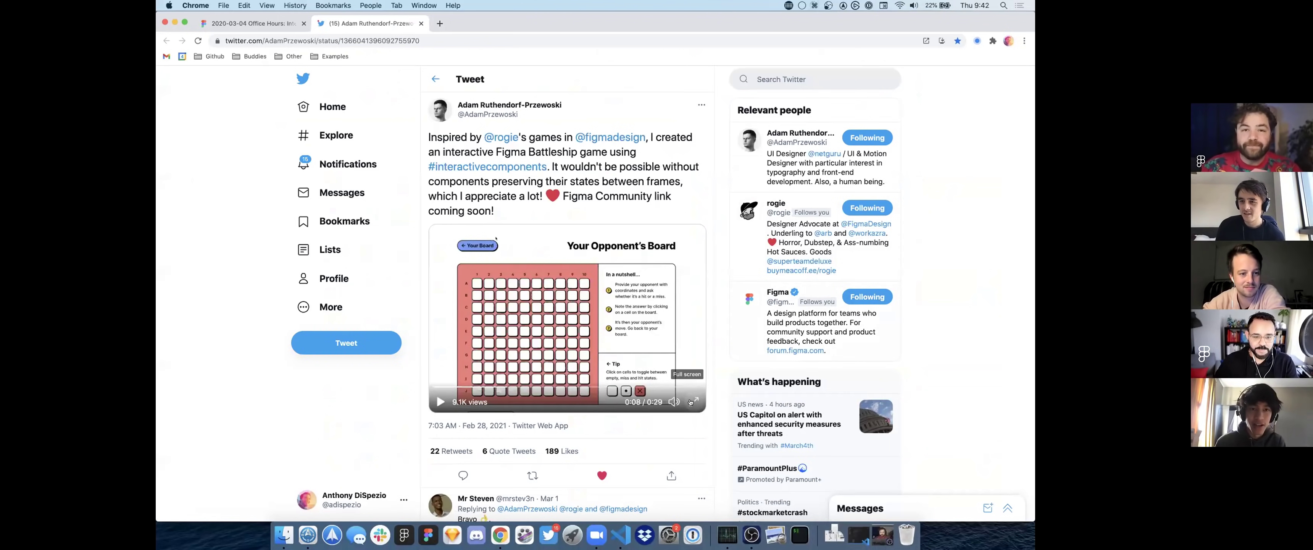
Step: Close the tweet and open the bookmarked Sudoku — Interactive Components Demo file in a new tab
{"action": "left_click", "coordinate": [229, 24]}
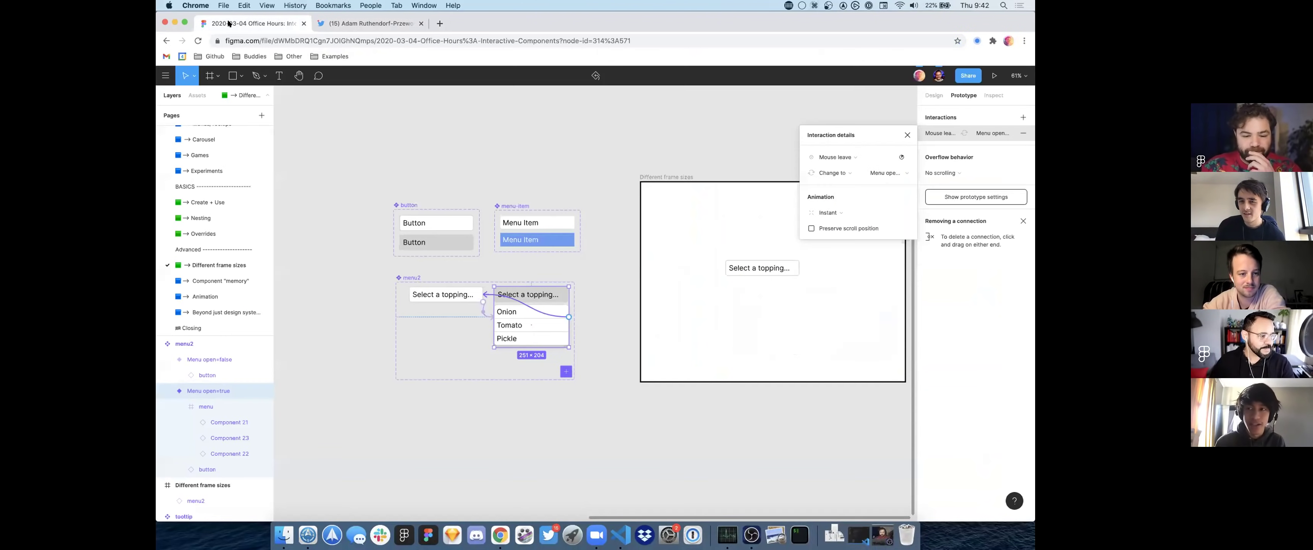
{"action": "left_click", "coordinate": [420, 23]}
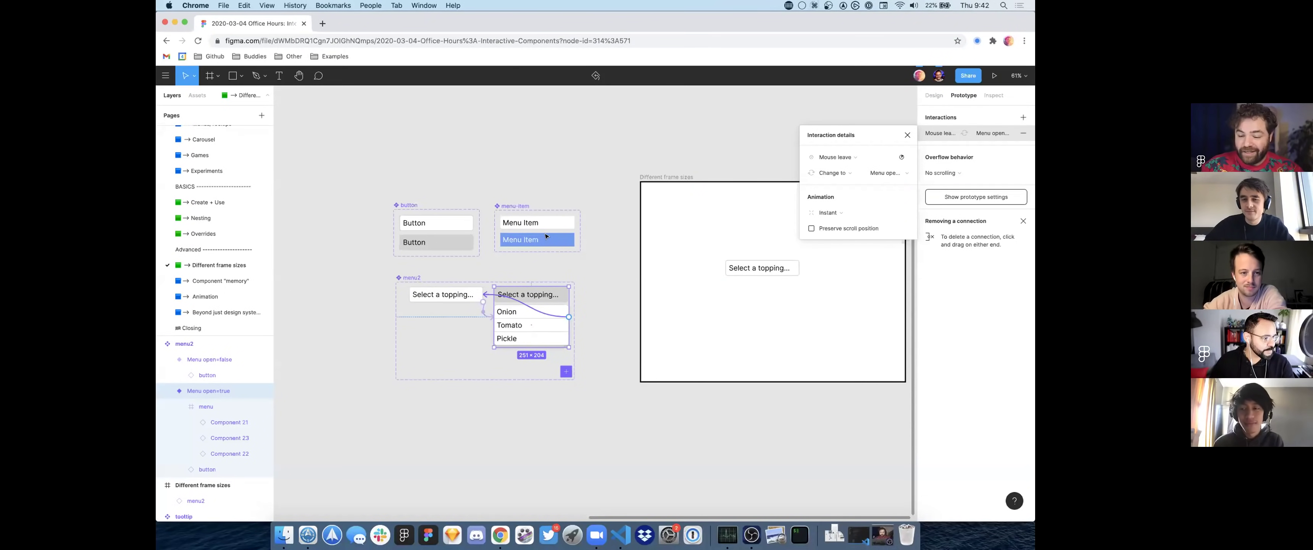
{"action": "left_click", "coordinate": [324, 57]}
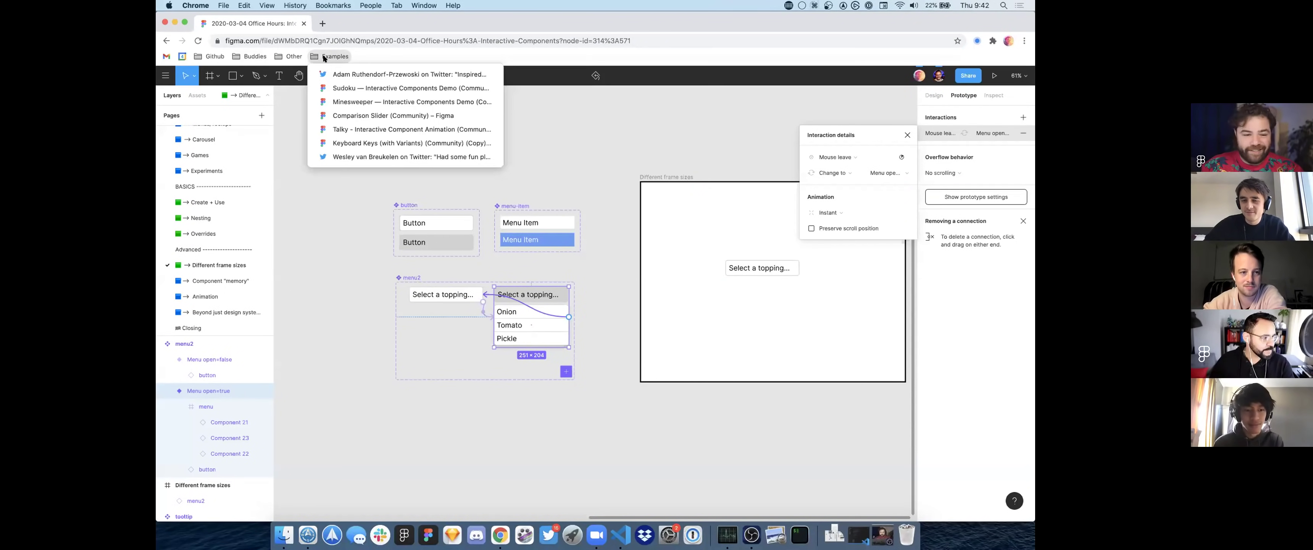
{"action": "middle_click", "coordinate": [330, 87]}
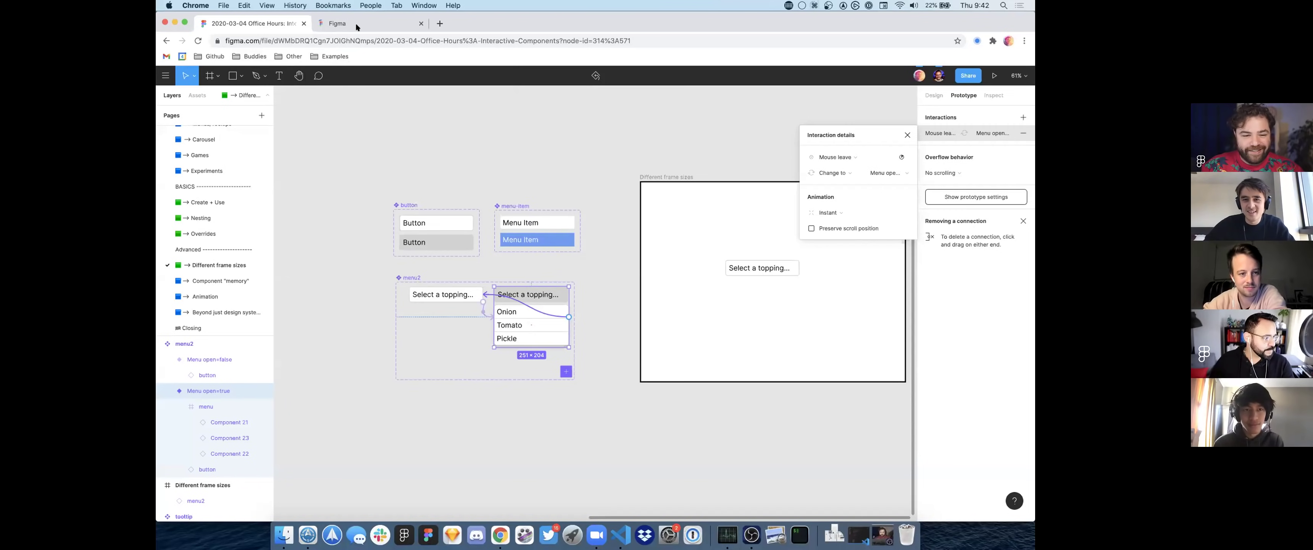
{"action": "left_click", "coordinate": [356, 25]}
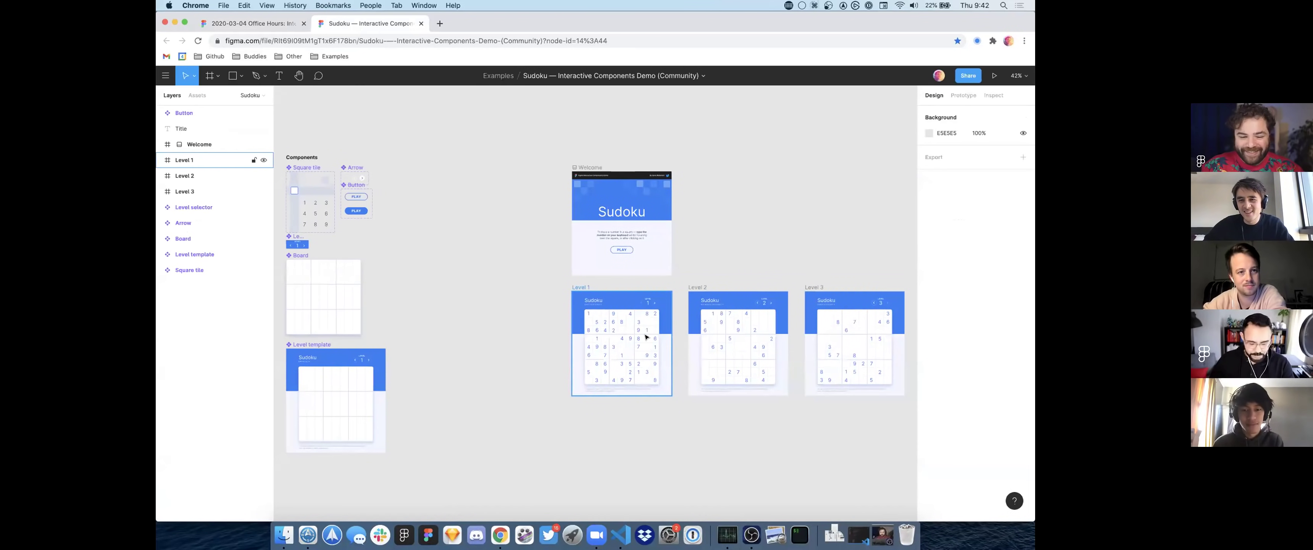
Step: Run the Level 1 frame's prototype enlarged to the window, and enter 4 and 7 in the empty cells of rows 2 and 5
{"action": "left_click", "coordinate": [644, 288]}
{"action": "scroll", "coordinate": [628, 257], "scroll_direction": "left", "scroll_amount": 3}
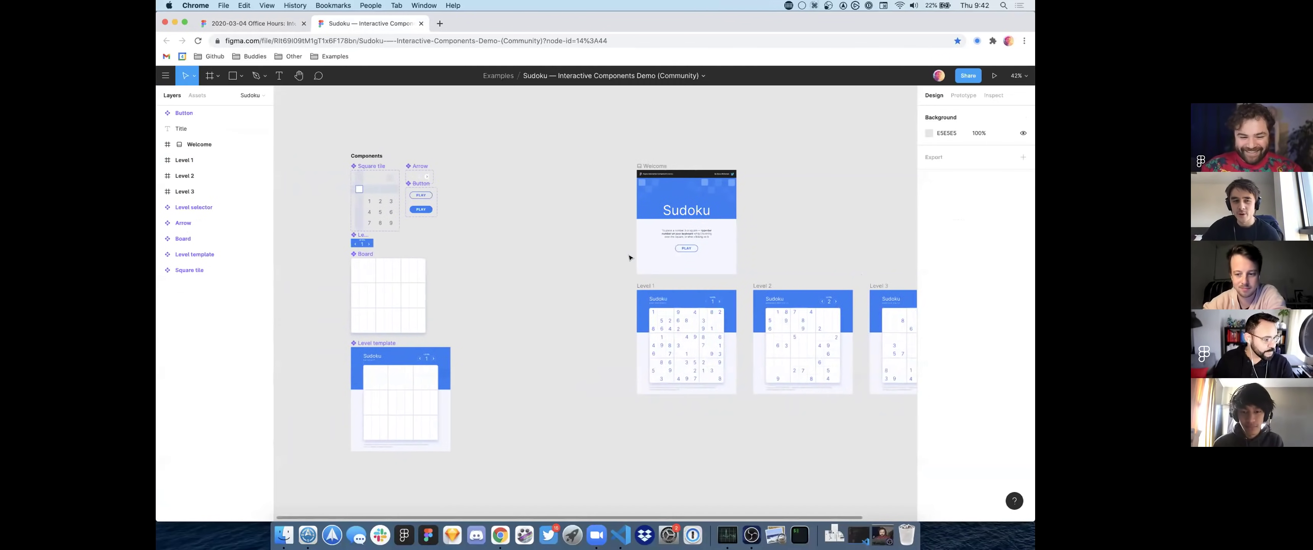
{"action": "scroll", "coordinate": [629, 257], "scroll_direction": "up", "scroll_amount": 5}
{"action": "left_click", "coordinate": [474, 248]}
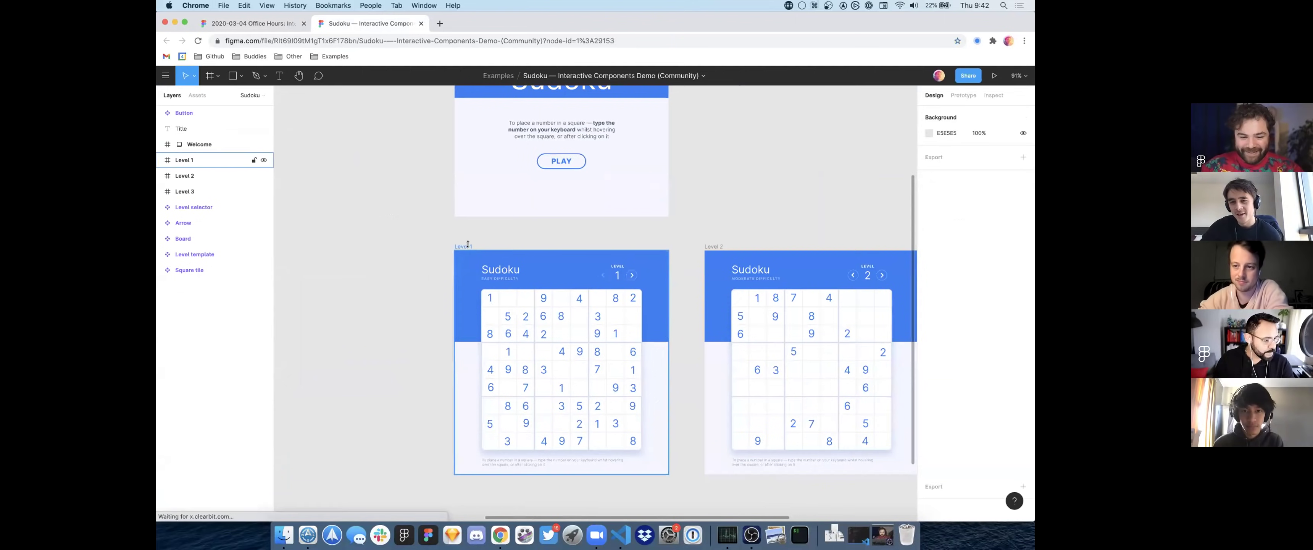
{"action": "left_click", "coordinate": [994, 75]}
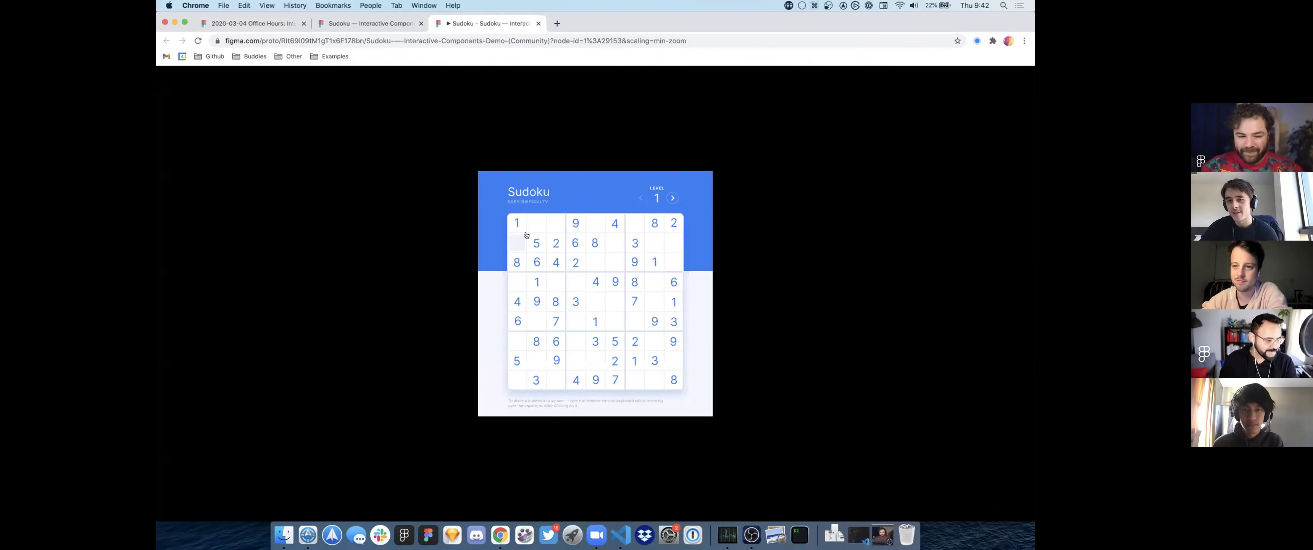
{"action": "key", "text": "z"}
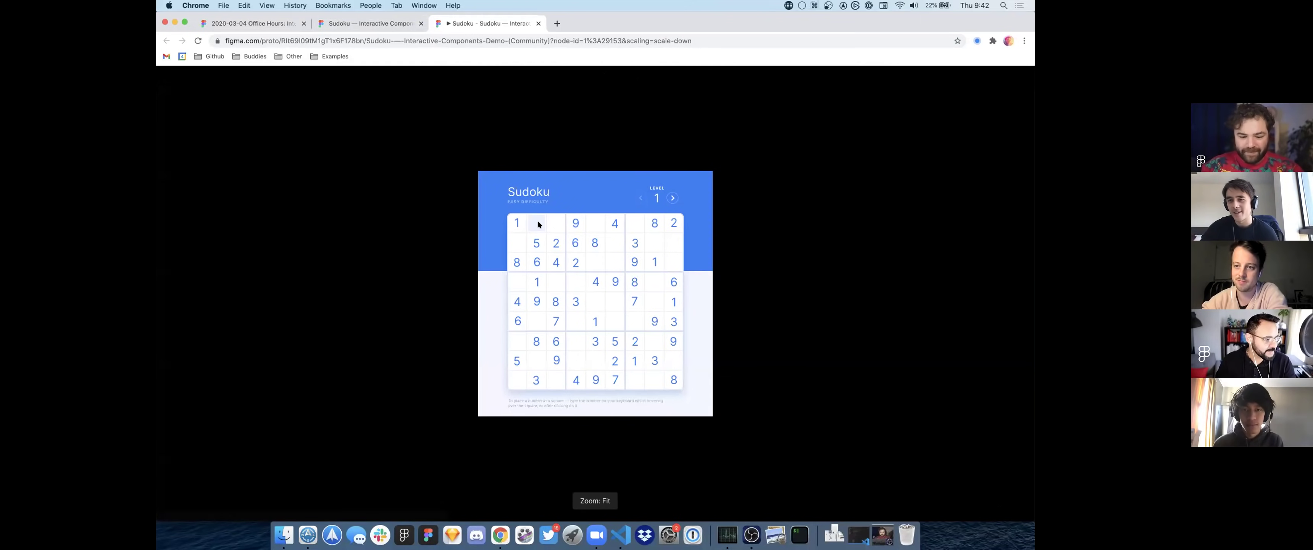
{"action": "key", "text": "z"}
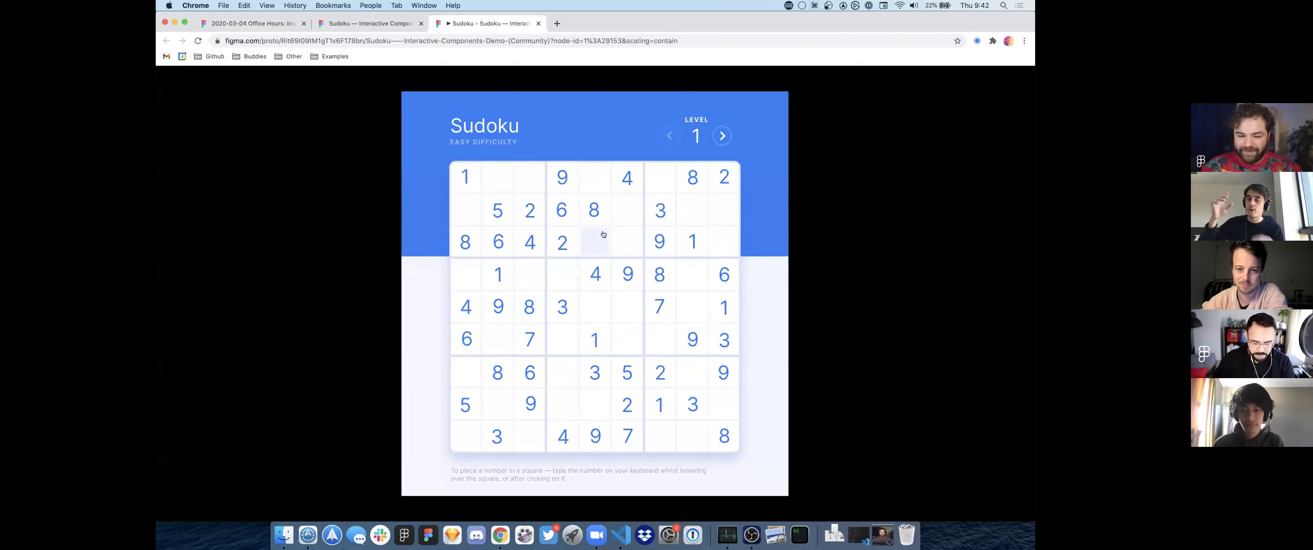
{"action": "key", "text": "4"}
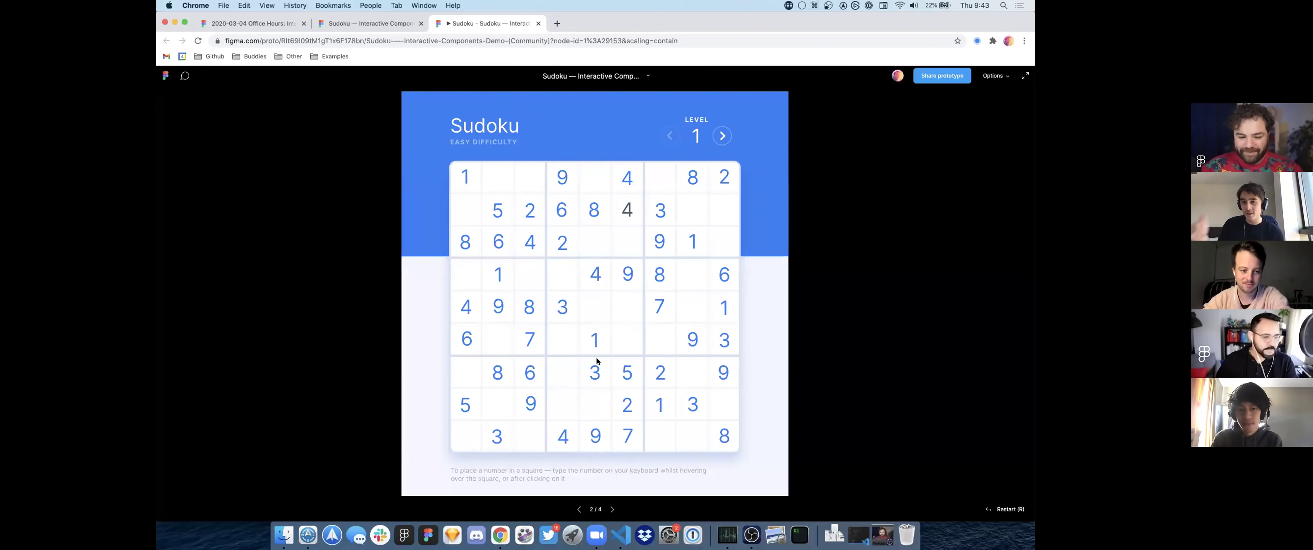
{"action": "key", "text": "7"}
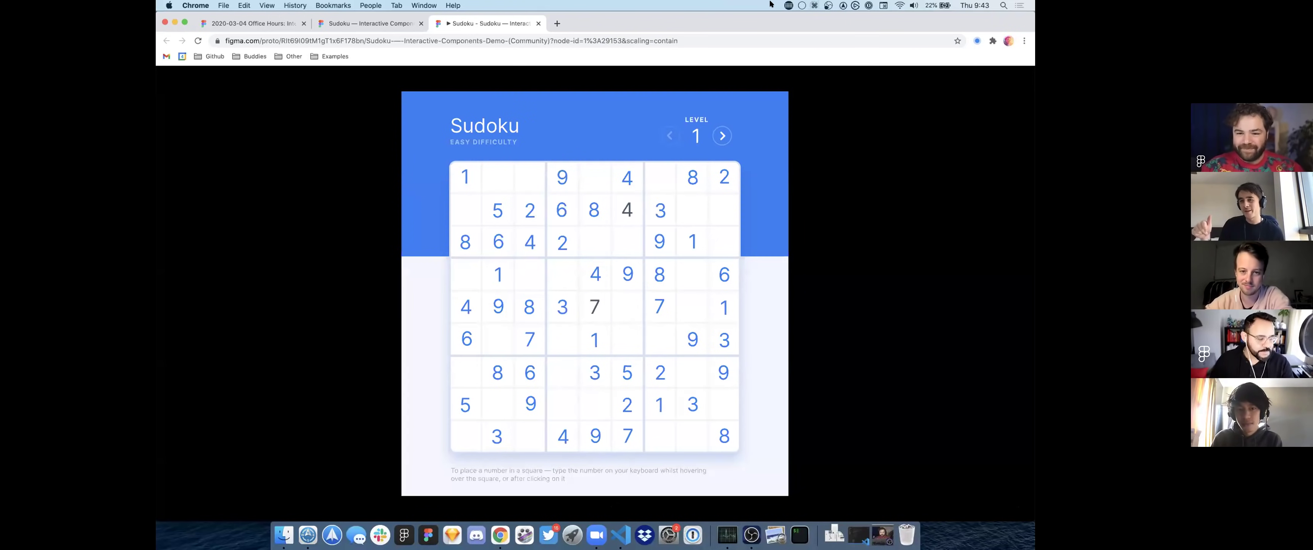
Step: Turn on Keystroke Pro's keystroke display and disable "Show key combinations only" in its preferences
{"action": "left_click", "coordinate": [811, 7]}
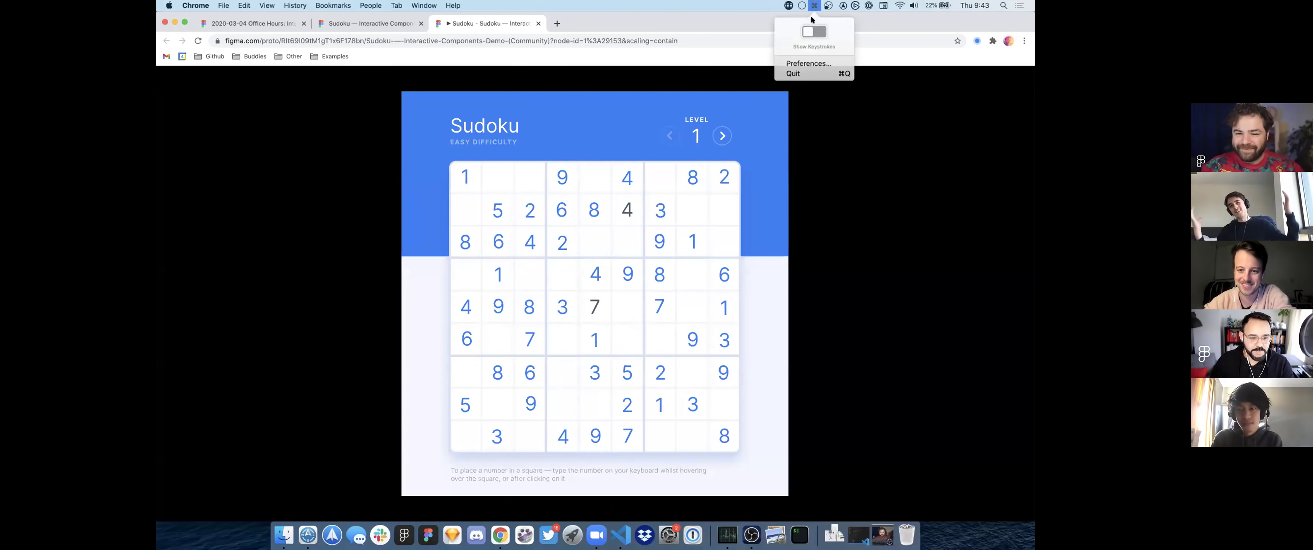
{"action": "left_click", "coordinate": [811, 32]}
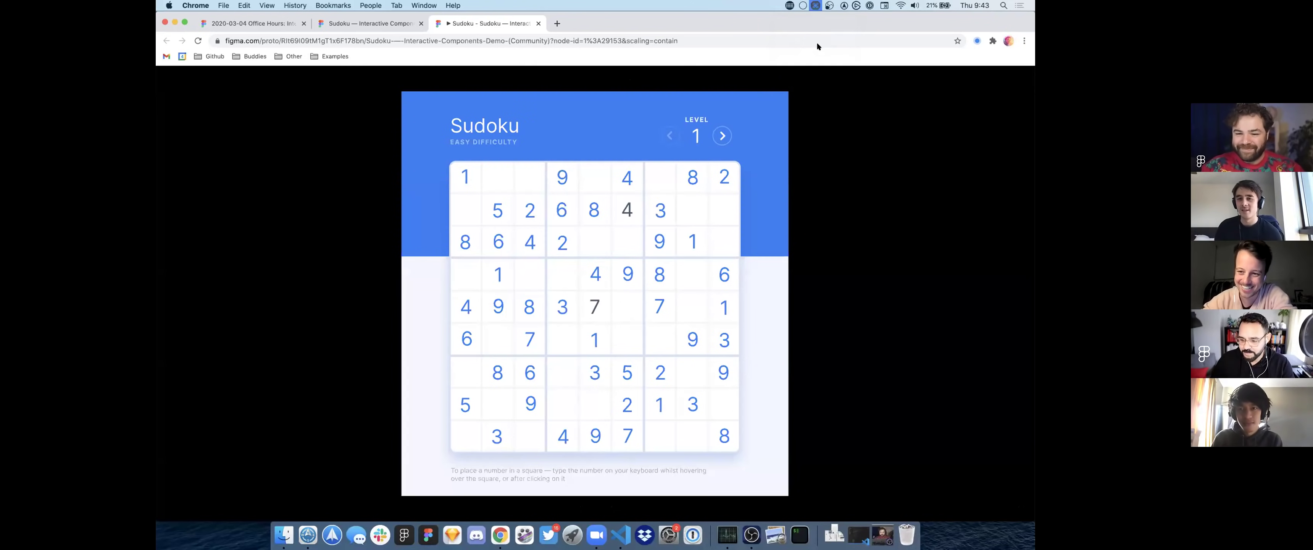
{"action": "left_click", "coordinate": [815, 7]}
{"action": "left_click", "coordinate": [817, 62]}
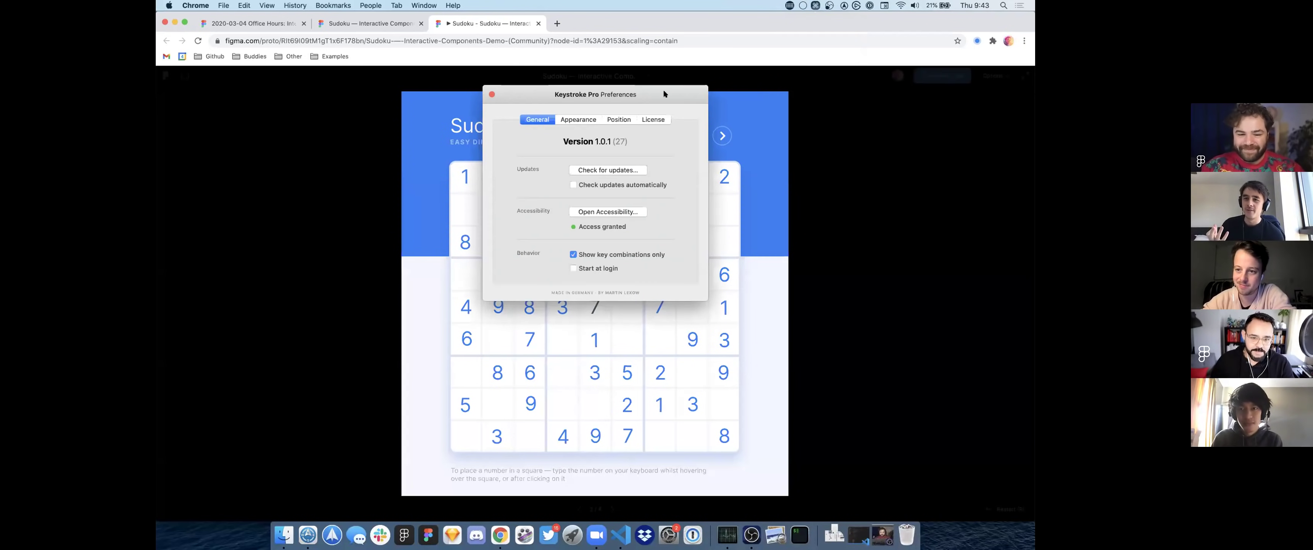
{"action": "left_click", "coordinate": [578, 120]}
{"action": "left_click", "coordinate": [619, 120]}
{"action": "left_click", "coordinate": [653, 119]}
{"action": "left_click", "coordinate": [537, 120]}
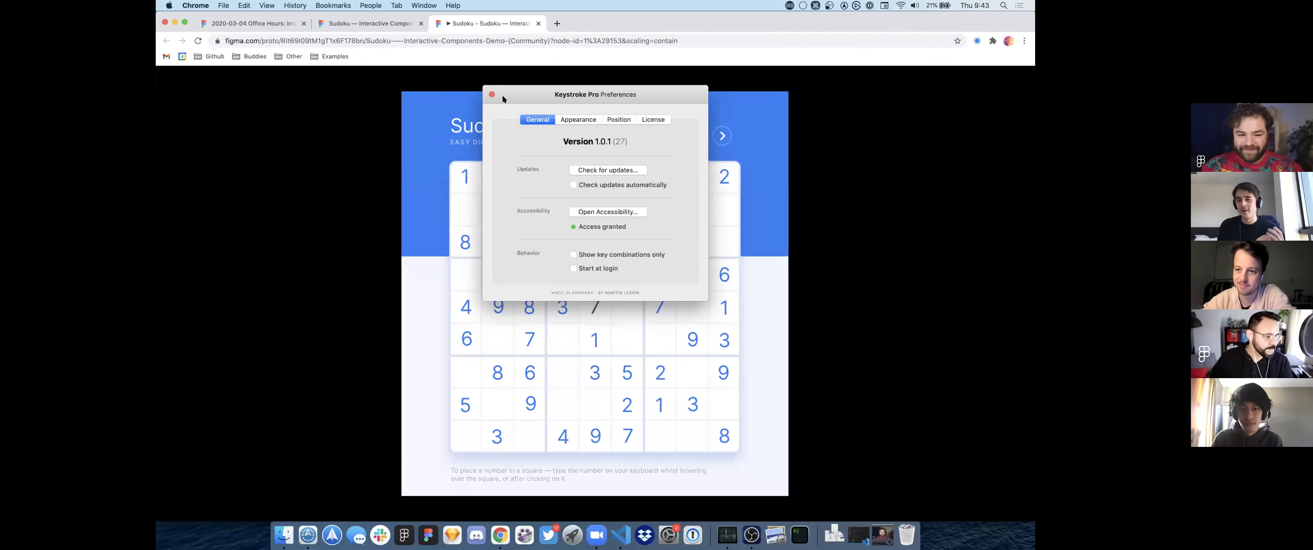
{"action": "left_click", "coordinate": [492, 94]}
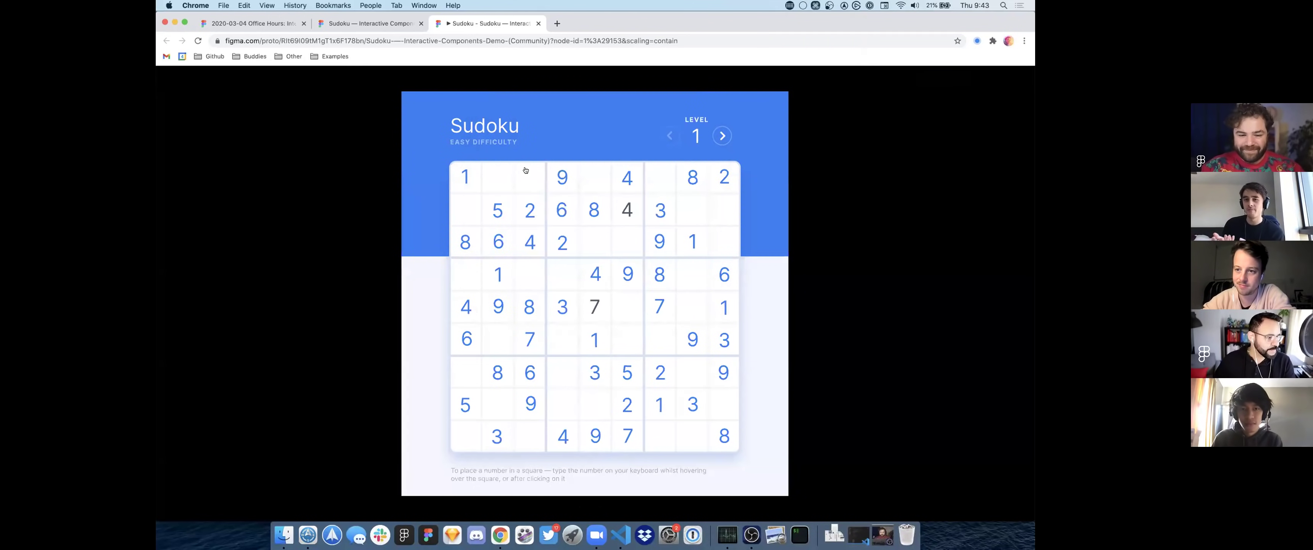
Step: Test the Sudoku board by entering 4 and 2 in the first row, 7 in the fourth row and 6 in the second row
{"action": "key", "text": "4"}
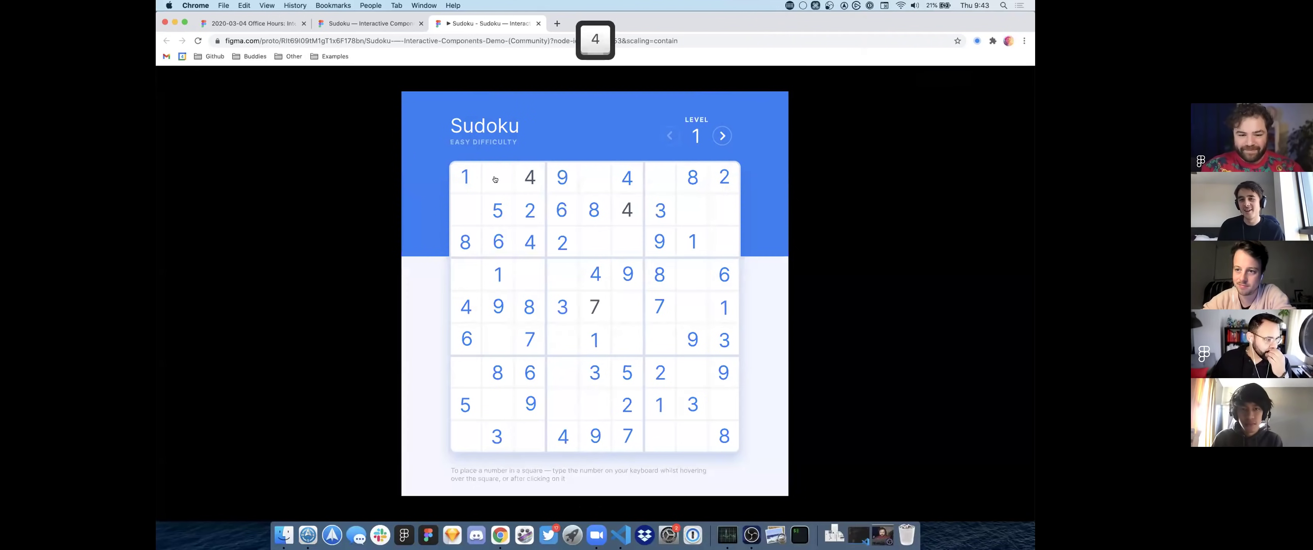
{"action": "key", "text": "2"}
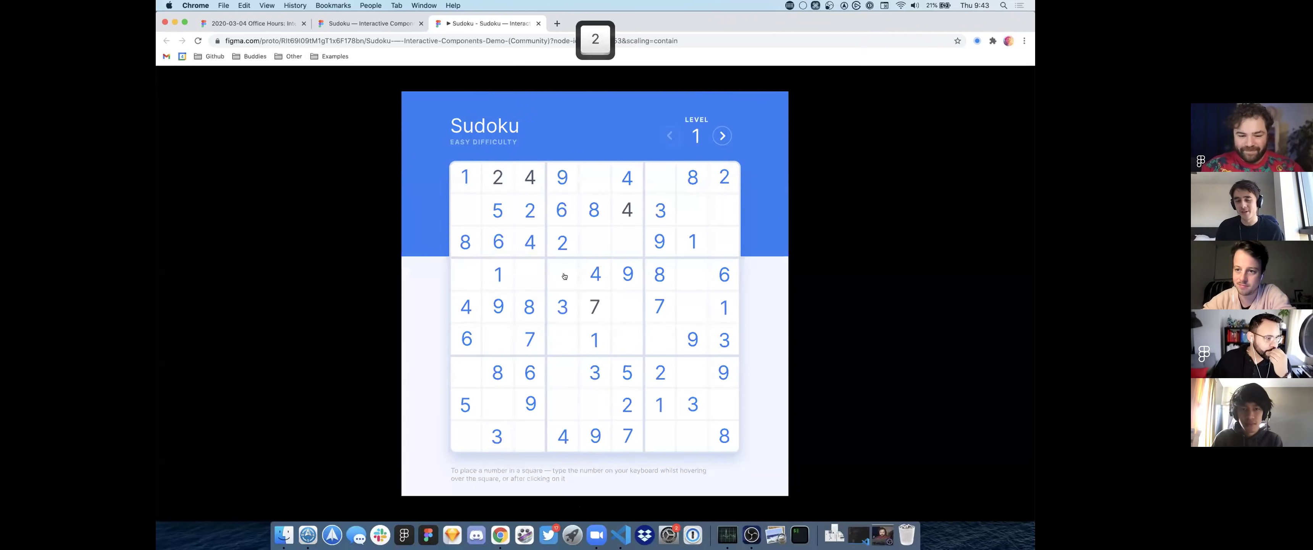
{"action": "key", "text": "7"}
{"action": "key", "text": "6"}
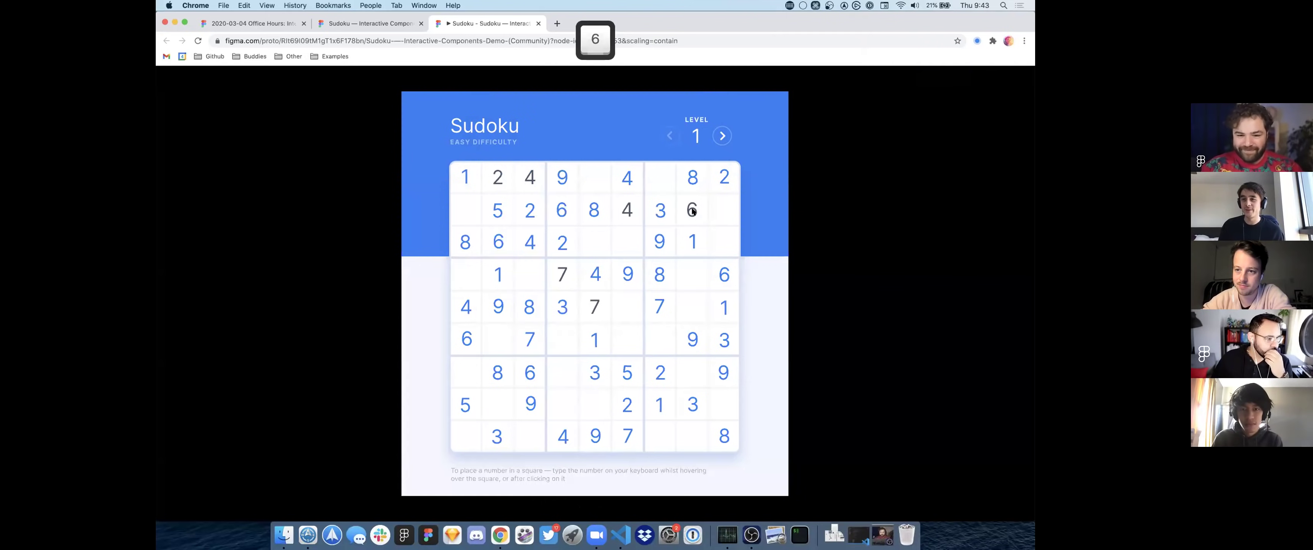
Step: Return to the Sudoku design file and select the Selected variant in the Square tile component set
{"action": "left_click", "coordinate": [368, 23]}
{"action": "scroll", "coordinate": [468, 206], "scroll_direction": "up", "scroll_amount": 10}
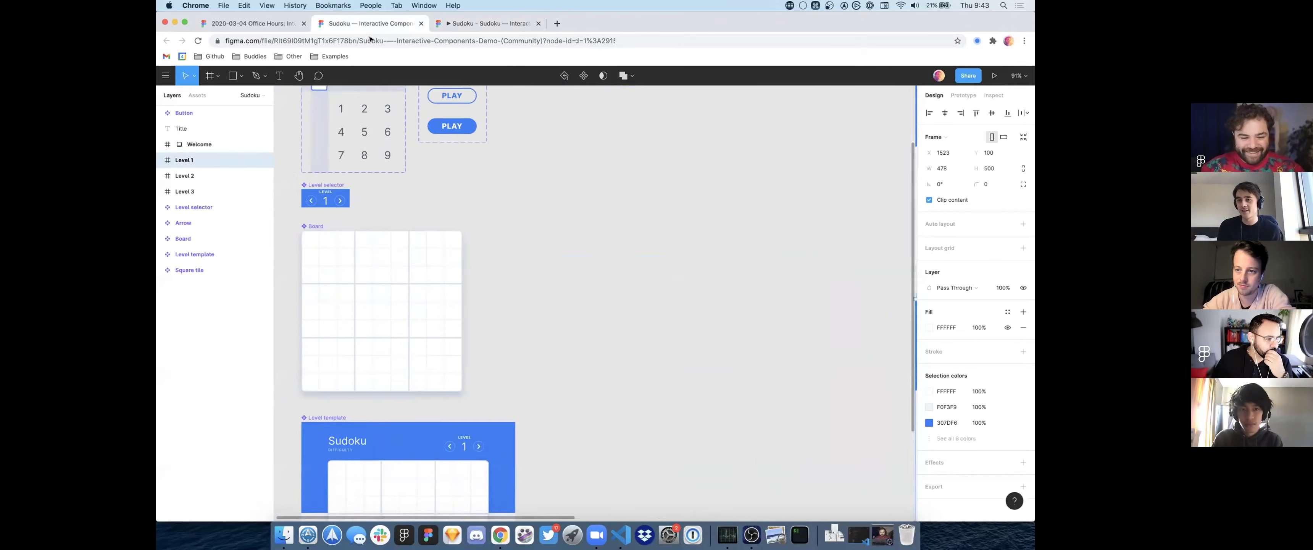
{"action": "key", "text": "Escape"}
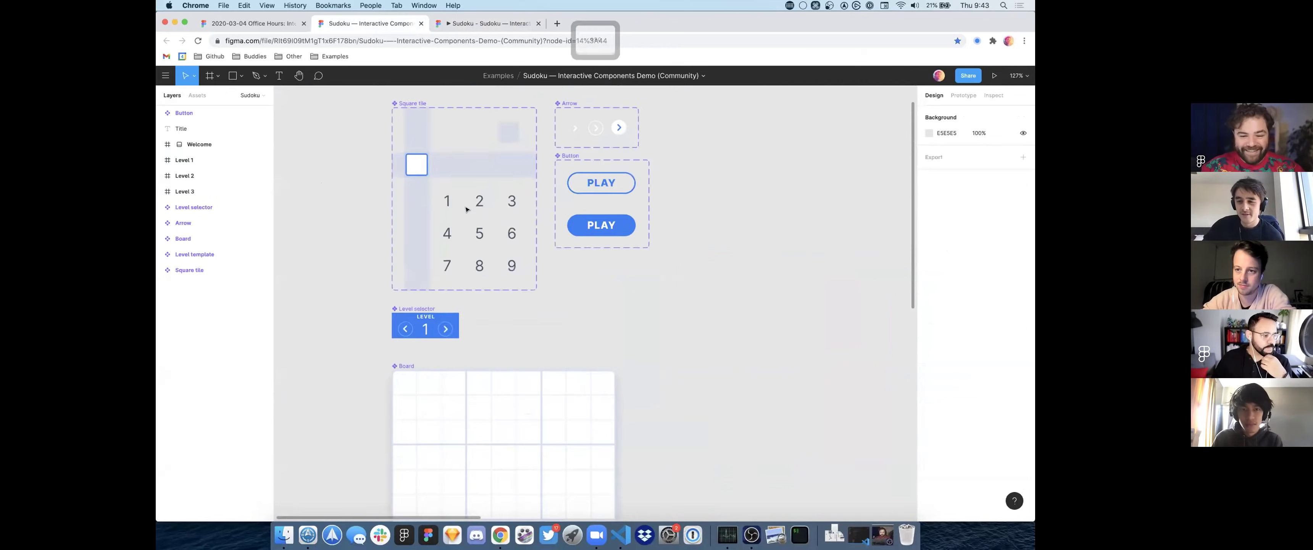
{"action": "scroll", "coordinate": [463, 207], "scroll_direction": "up", "scroll_amount": 5}
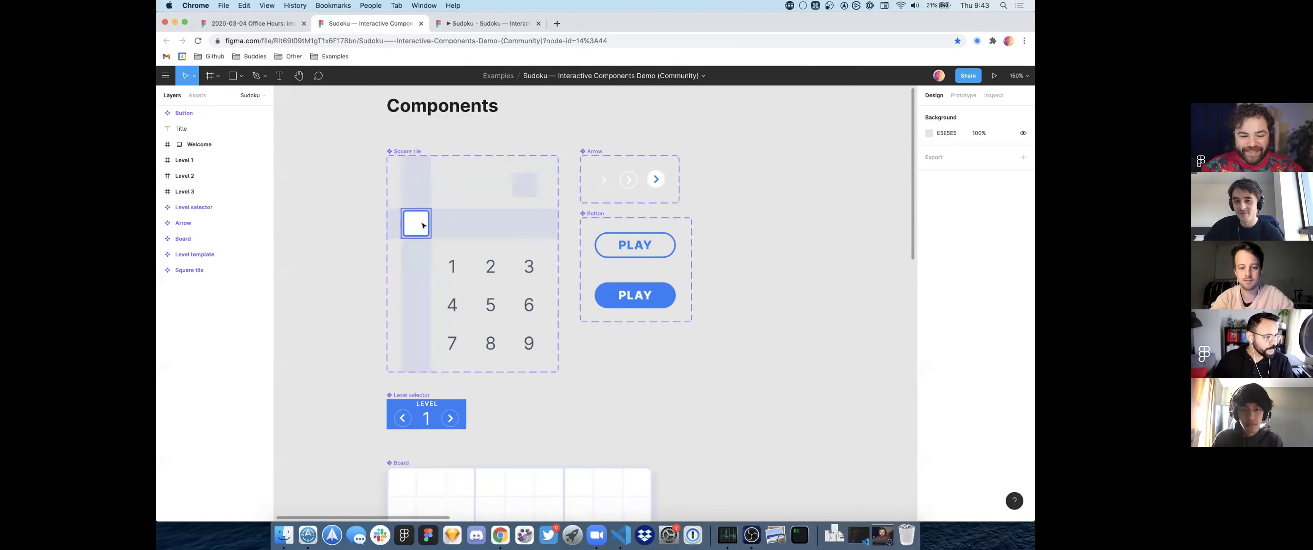
{"action": "scroll", "coordinate": [448, 193], "scroll_direction": "up", "scroll_amount": 4}
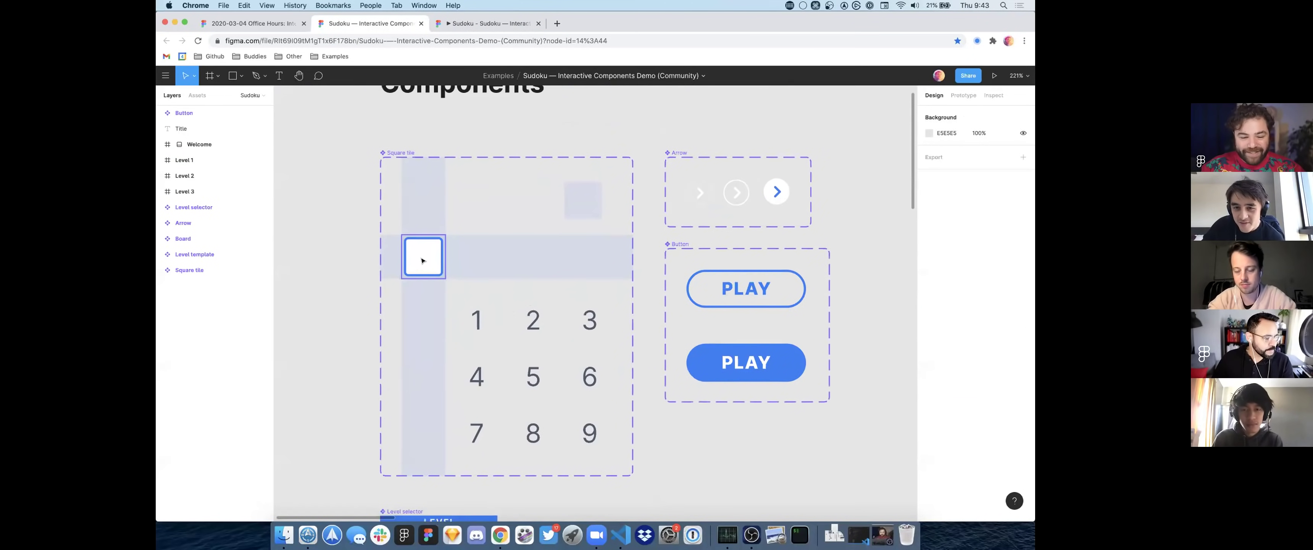
{"action": "right_click", "coordinate": [422, 259]}
{"action": "key", "text": "Escape"}
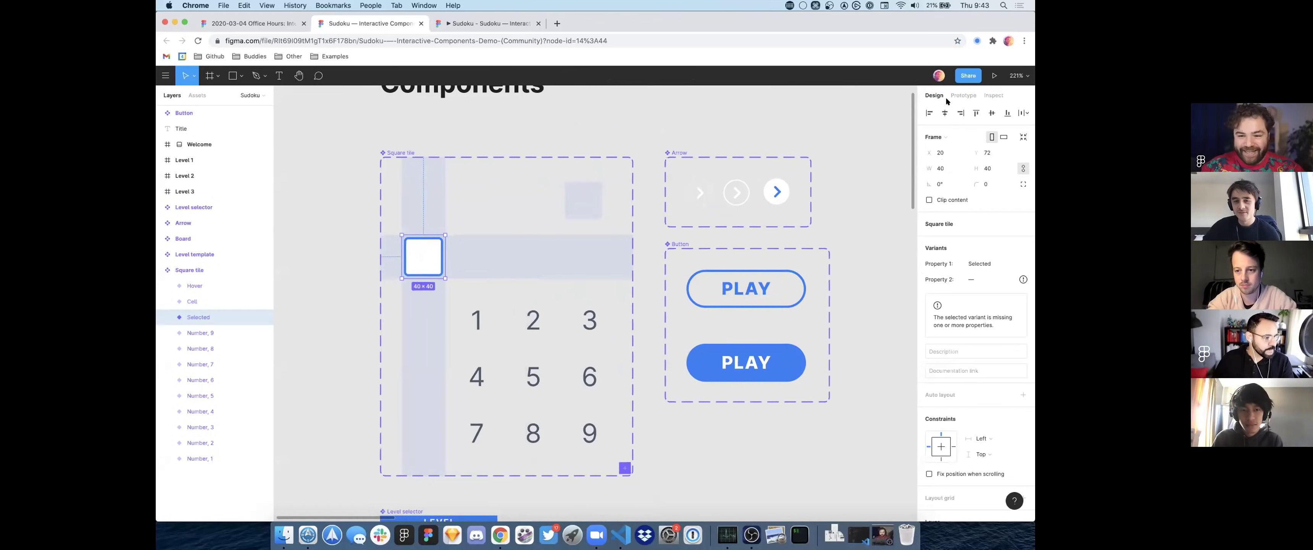
Step: Show the Selected variant's prototype connections and examine its key interactions to the number variants
{"action": "left_click", "coordinate": [963, 95]}
{"action": "scroll", "coordinate": [514, 313], "scroll_direction": "up", "scroll_amount": 5}
{"action": "scroll", "coordinate": [514, 313], "scroll_direction": "left", "scroll_amount": 3}
{"action": "scroll", "coordinate": [543, 200], "scroll_direction": "up", "scroll_amount": 4}
{"action": "scroll", "coordinate": [540, 203], "scroll_direction": "down", "scroll_amount": 3}
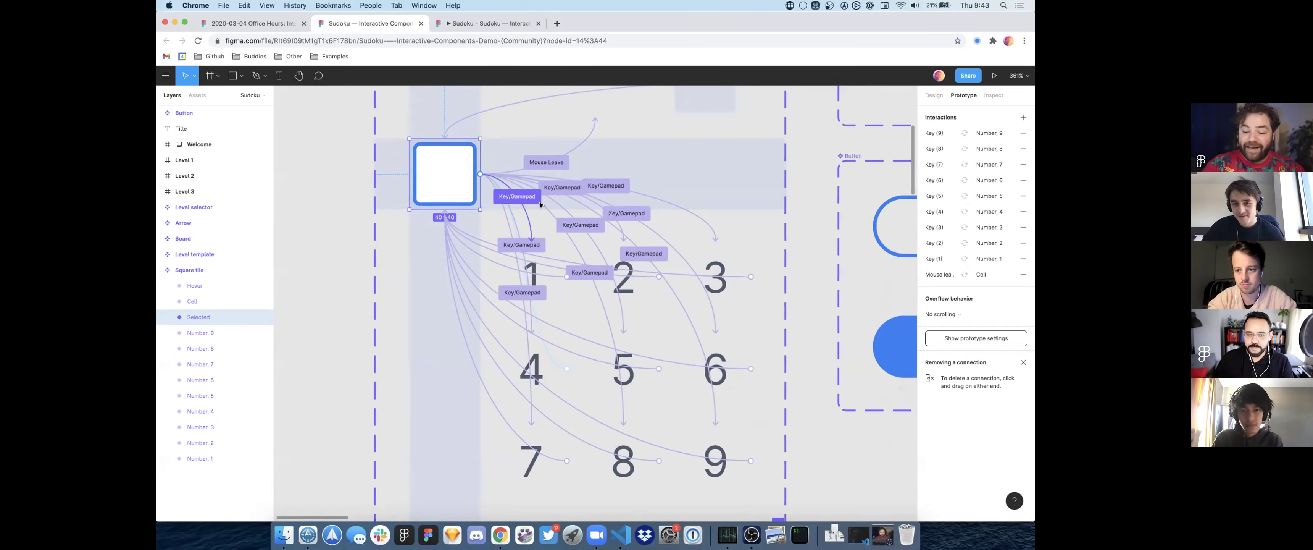
Step: Examine how the Selected variant's key interactions lead to the number variants and its Mouse Leave interaction leads to Cell
{"action": "scroll", "coordinate": [444, 168], "scroll_direction": "down", "scroll_amount": 8}
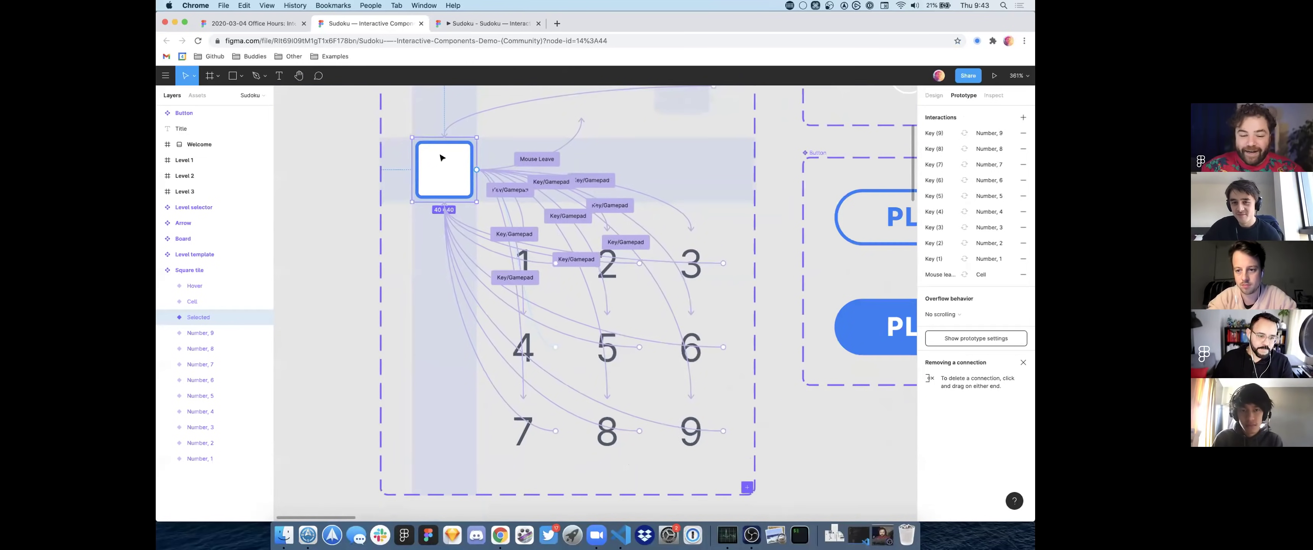
{"action": "scroll", "coordinate": [453, 298], "scroll_direction": "up", "scroll_amount": 2}
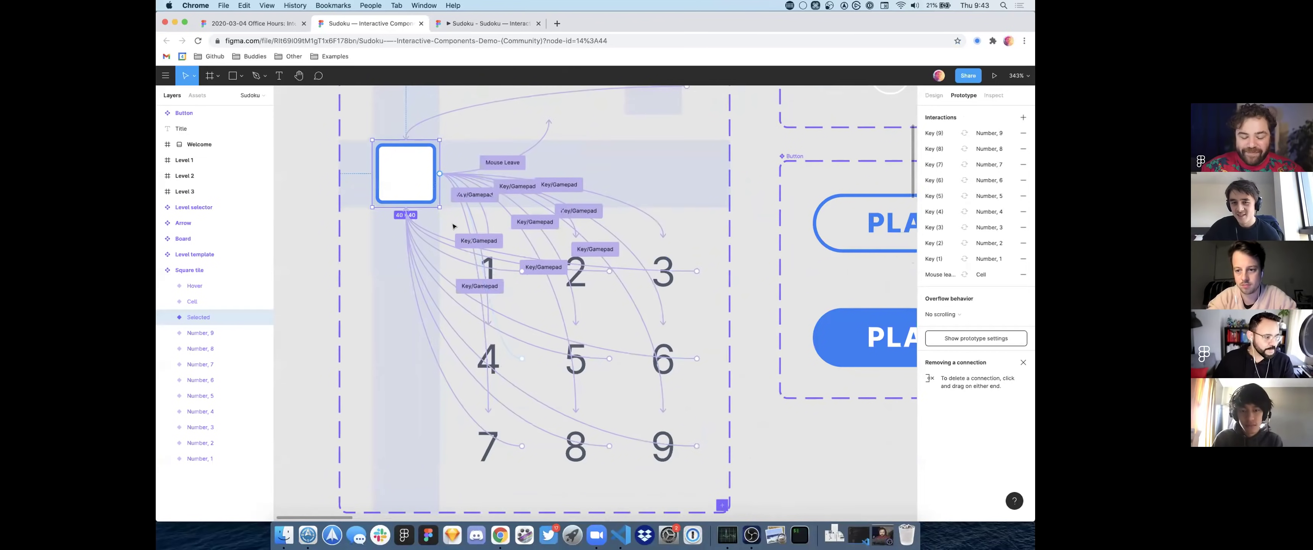
{"action": "scroll", "coordinate": [454, 297], "scroll_direction": "down", "scroll_amount": 5}
{"action": "scroll", "coordinate": [456, 338], "scroll_direction": "up", "scroll_amount": 4}
{"action": "scroll", "coordinate": [456, 338], "scroll_direction": "down", "scroll_amount": 2}
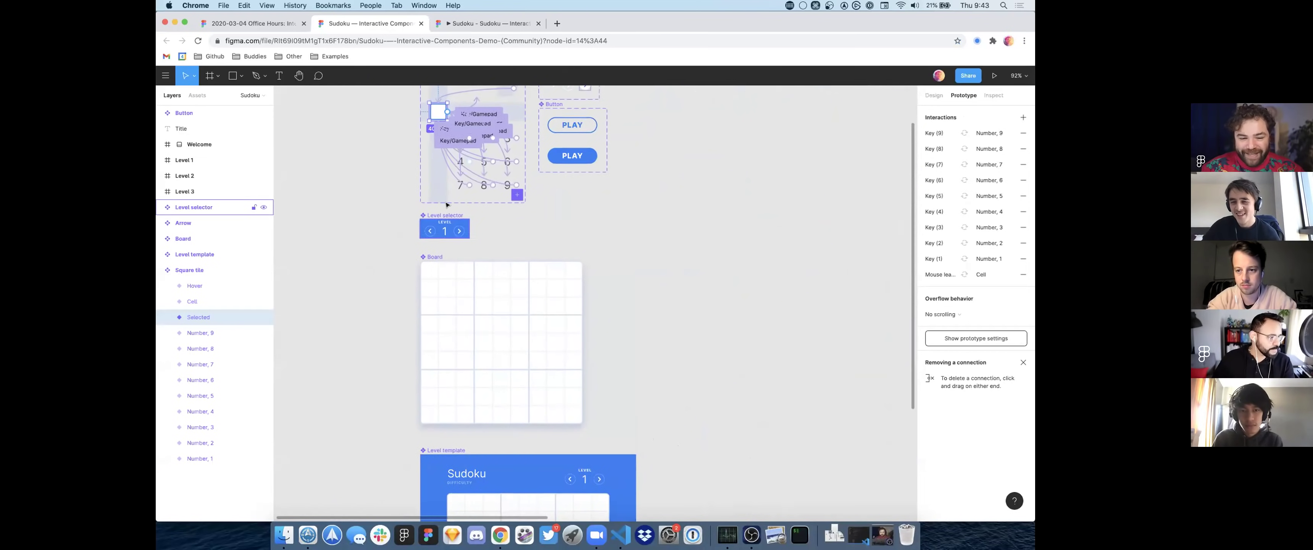
{"action": "scroll", "coordinate": [448, 255], "scroll_direction": "up", "scroll_amount": 4}
{"action": "scroll", "coordinate": [447, 205], "scroll_direction": "up", "scroll_amount": 5}
{"action": "scroll", "coordinate": [446, 204], "scroll_direction": "down", "scroll_amount": 7}
{"action": "scroll", "coordinate": [445, 201], "scroll_direction": "right", "scroll_amount": 2}
{"action": "scroll", "coordinate": [445, 202], "scroll_direction": "up", "scroll_amount": 2}
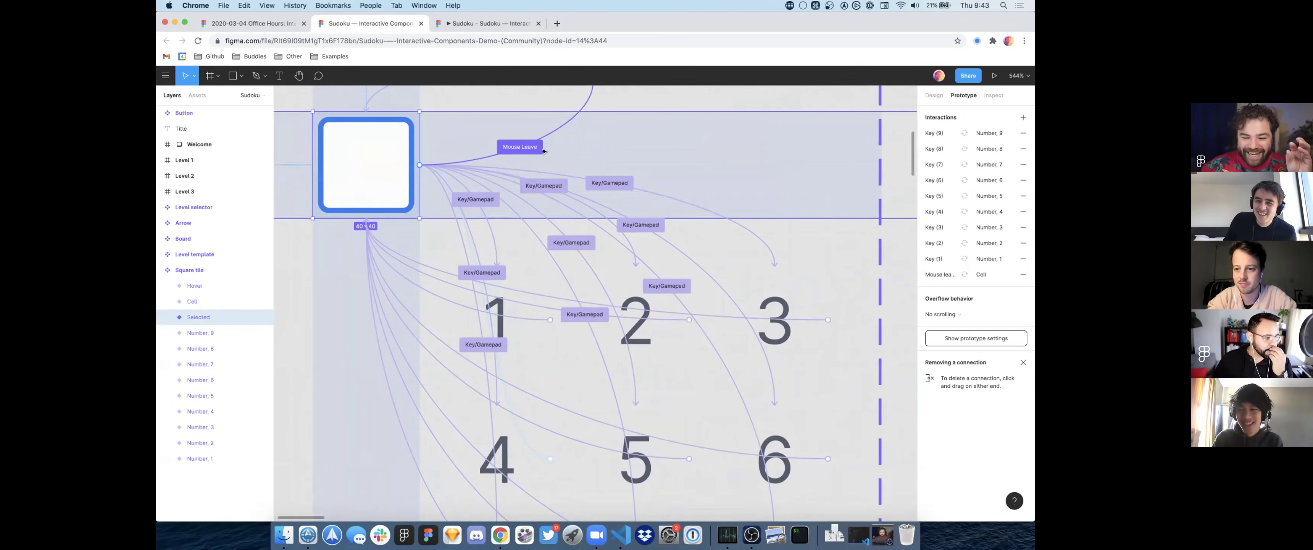
Step: Look over the Level selector, Board, Arrow and Button components in the Sudoku file and clear the selection
{"action": "scroll", "coordinate": [541, 153], "scroll_direction": "down", "scroll_amount": 5}
{"action": "scroll", "coordinate": [571, 306], "scroll_direction": "down", "scroll_amount": 5}
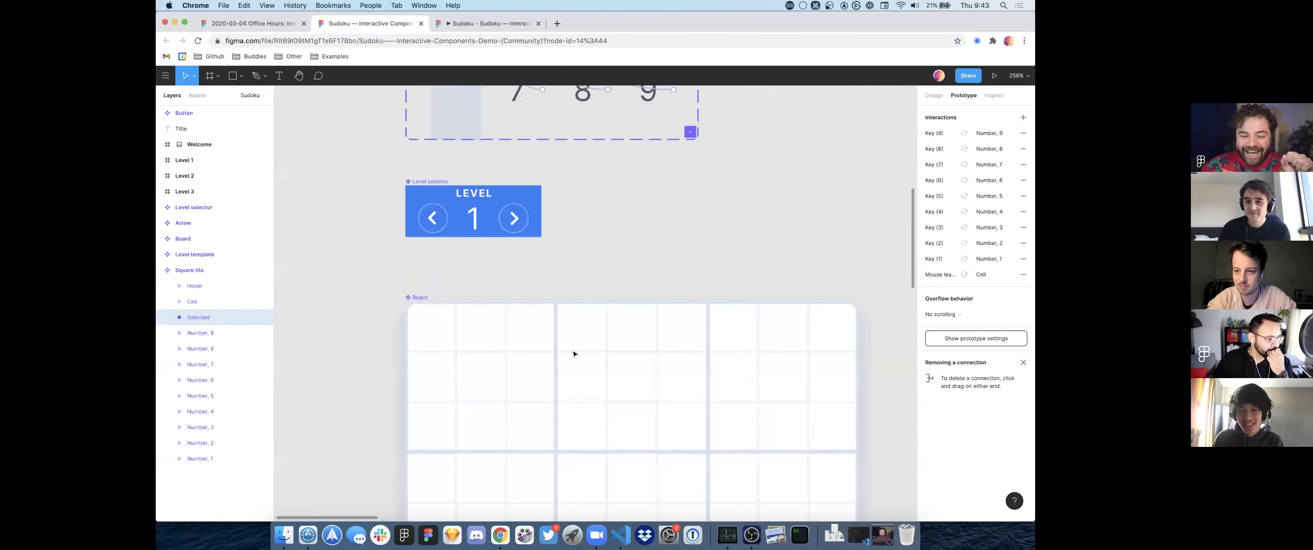
{"action": "scroll", "coordinate": [466, 221], "scroll_direction": "down", "scroll_amount": 3}
{"action": "scroll", "coordinate": [466, 221], "scroll_direction": "down", "scroll_amount": 1}
{"action": "left_click", "coordinate": [512, 234]}
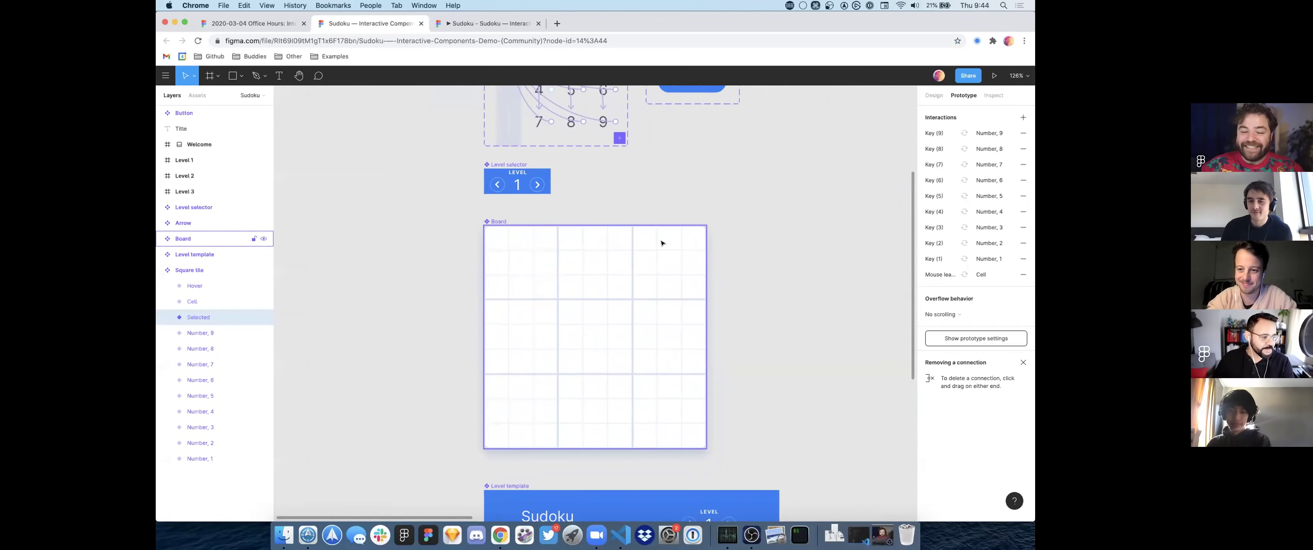
{"action": "scroll", "coordinate": [661, 243], "scroll_direction": "down", "scroll_amount": 5}
{"action": "scroll", "coordinate": [545, 246], "scroll_direction": "up", "scroll_amount": 3}
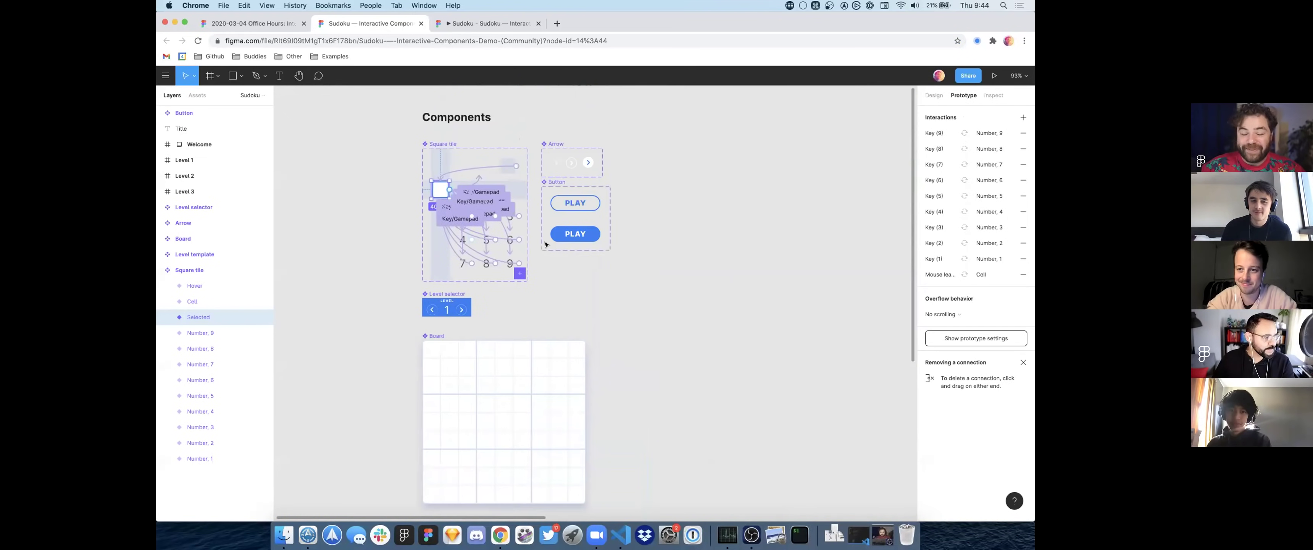
{"action": "scroll", "coordinate": [545, 245], "scroll_direction": "up", "scroll_amount": 10}
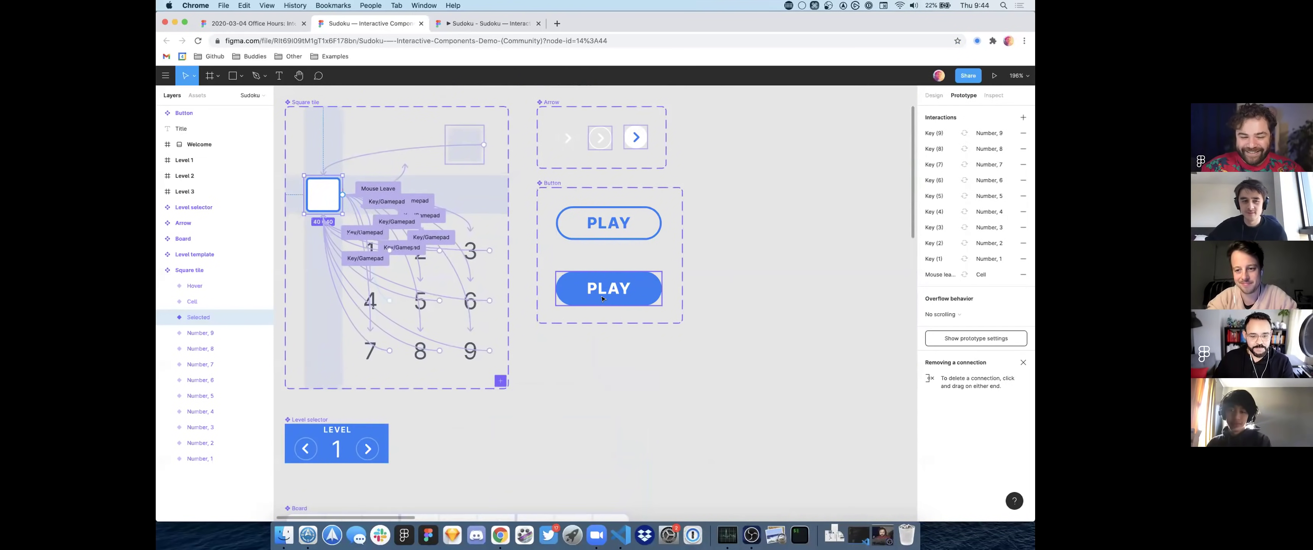
{"action": "scroll", "coordinate": [601, 298], "scroll_direction": "down", "scroll_amount": 8}
{"action": "left_click", "coordinate": [601, 294]}
{"action": "scroll", "coordinate": [874, 483], "scroll_direction": "down", "scroll_amount": 3}
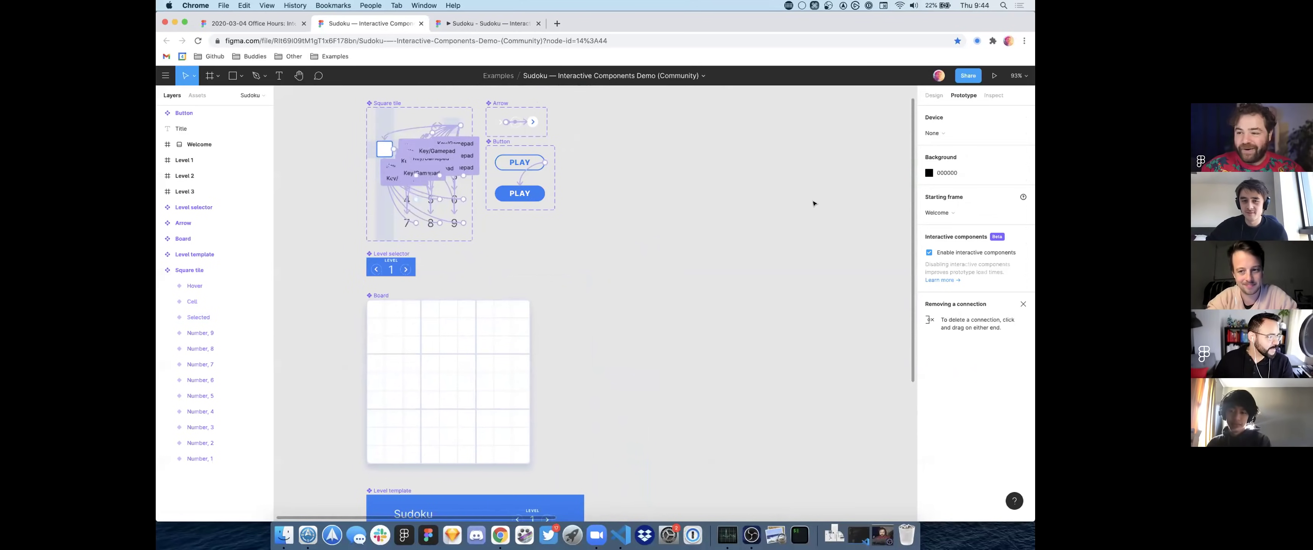
{"action": "scroll", "coordinate": [671, 221], "scroll_direction": "left", "scroll_amount": 5}
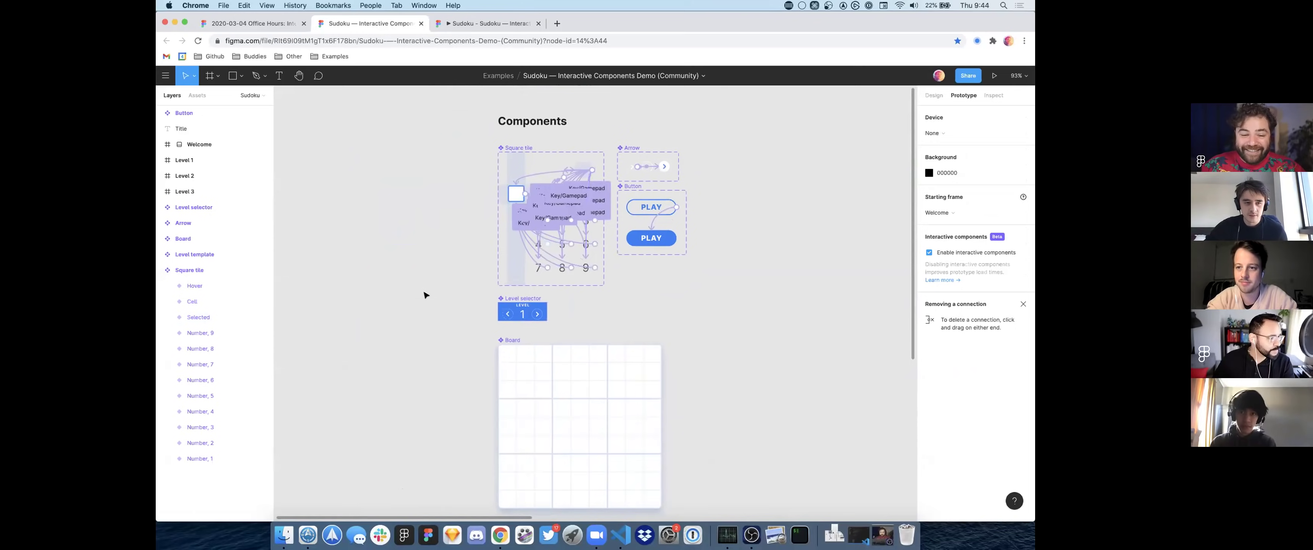
{"action": "scroll", "coordinate": [426, 294], "scroll_direction": "up", "scroll_amount": 3}
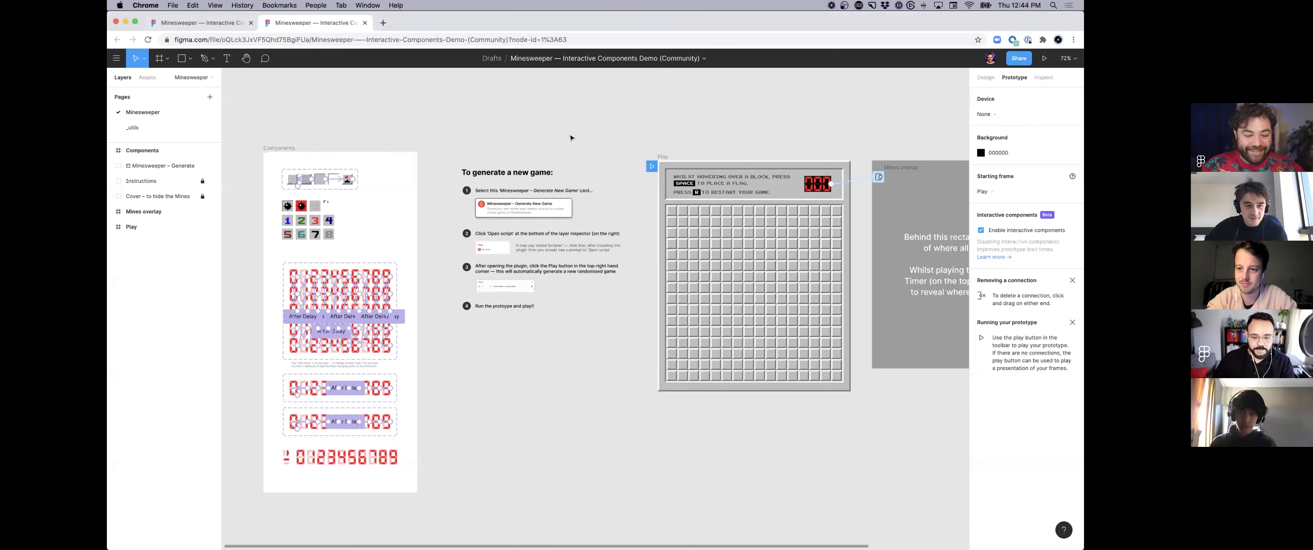
Step: Look over the Minesweeper file's components, new-game instructions and Play frame, and run its prototype
{"action": "scroll", "coordinate": [593, 136], "scroll_direction": "right", "scroll_amount": 2}
{"action": "scroll", "coordinate": [593, 135], "scroll_direction": "down", "scroll_amount": 1}
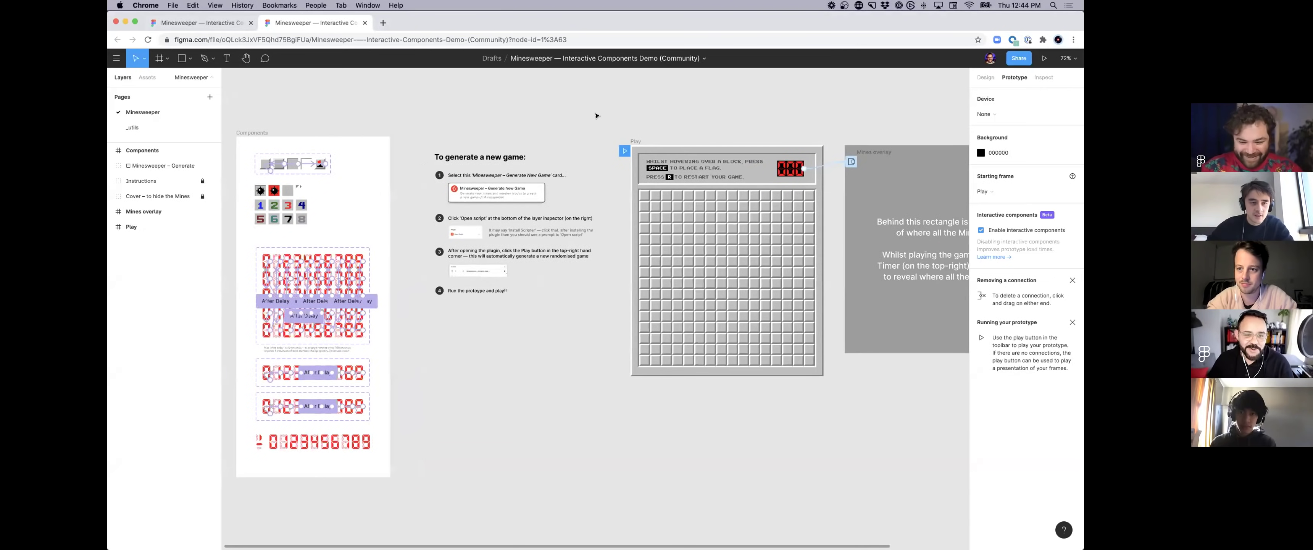
{"action": "scroll", "coordinate": [542, 100], "scroll_direction": "right", "scroll_amount": 5}
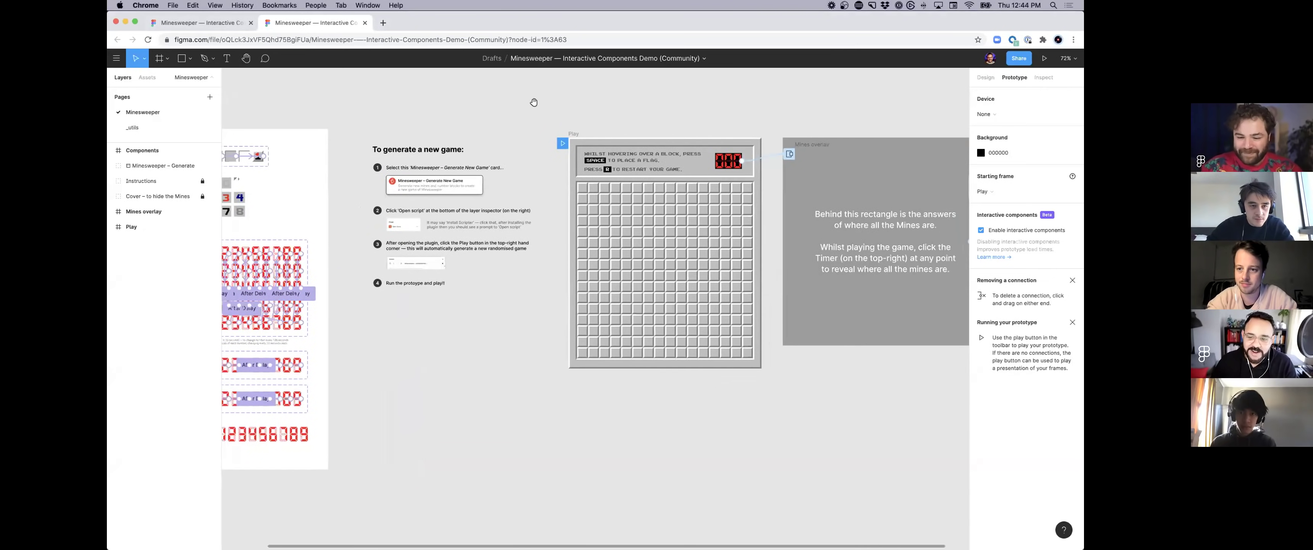
{"action": "scroll", "coordinate": [599, 102], "scroll_direction": "left", "scroll_amount": 4}
{"action": "left_click", "coordinate": [1047, 59]}
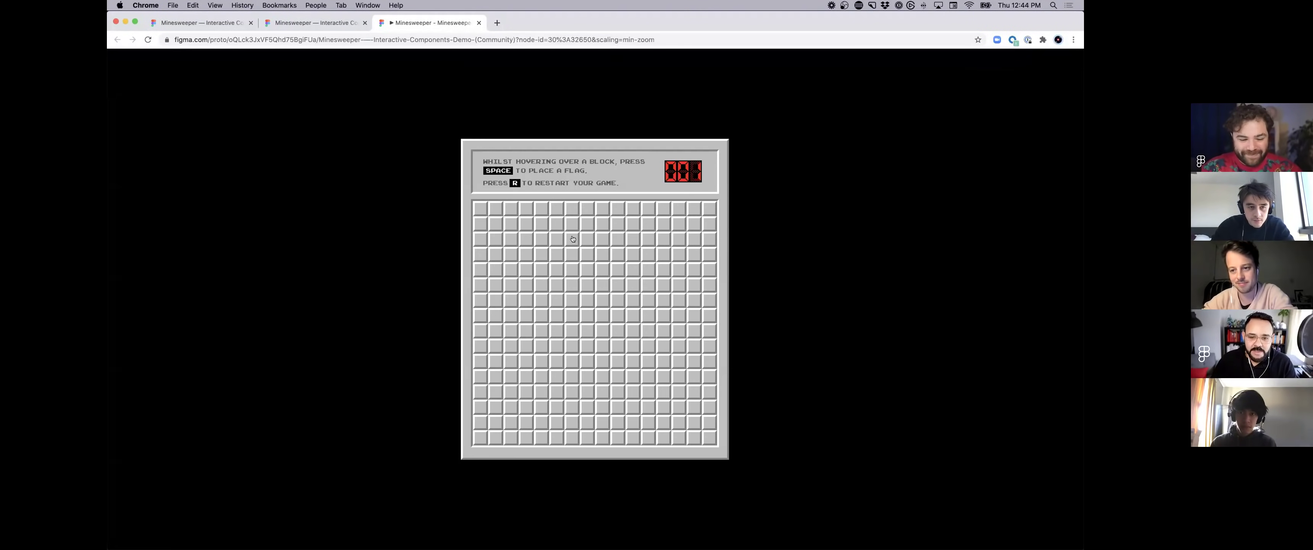
Step: Test the Minesweeper prototype by revealing several tiles near the top of the board and placing a flag on one
{"action": "left_click", "coordinate": [573, 239]}
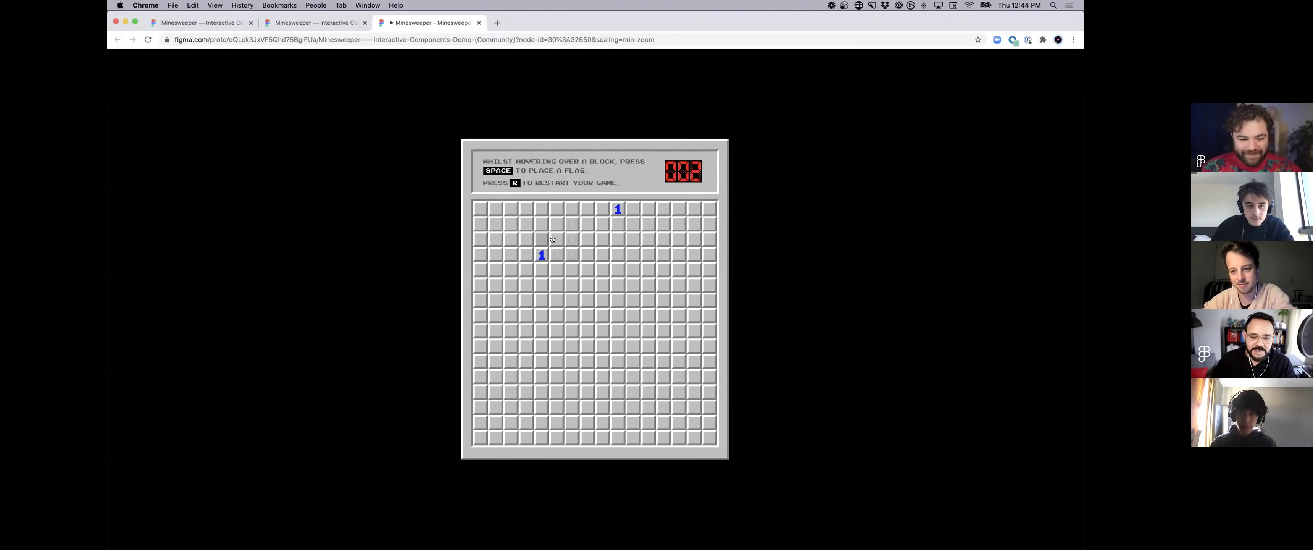
{"action": "key", "text": "space"}
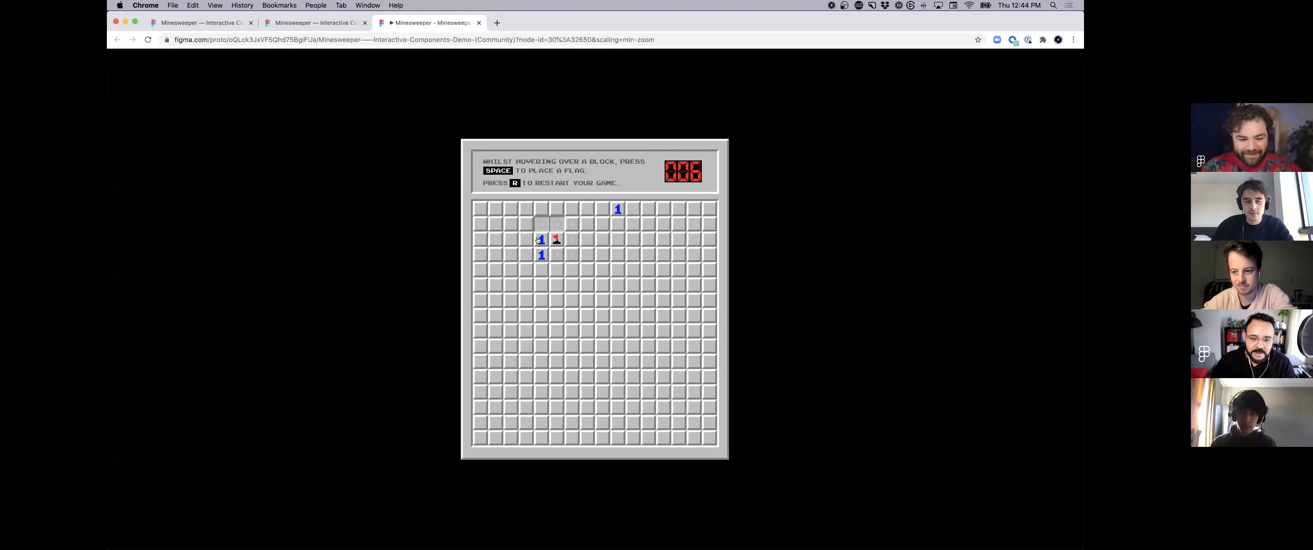
{"action": "left_click", "coordinate": [618, 210]}
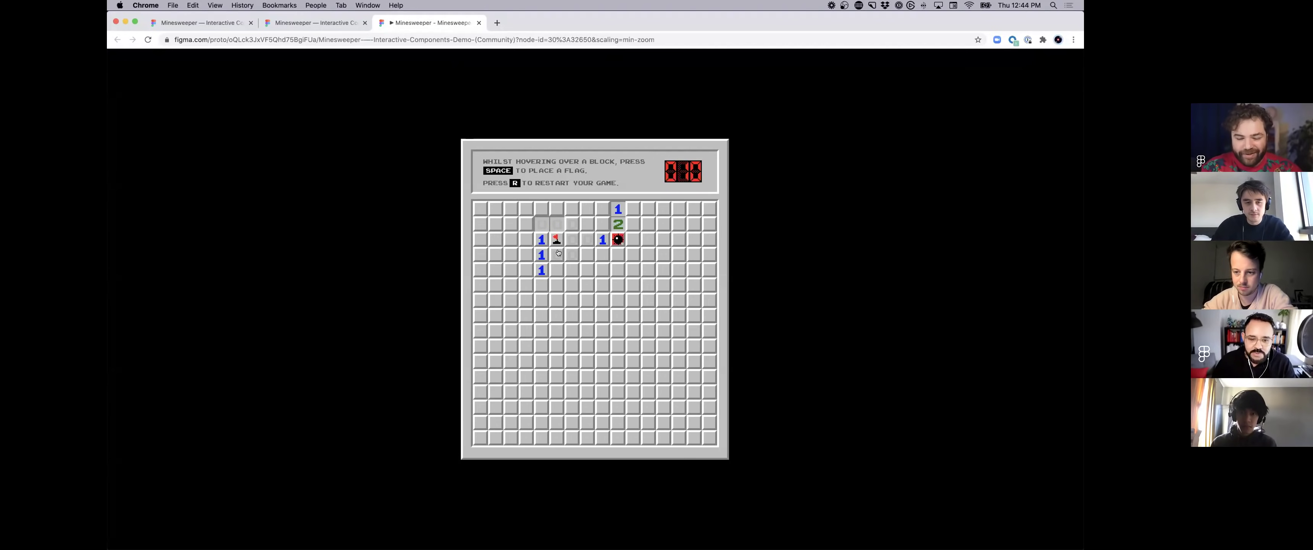
Step: Reload the Minesweeper prototype twice, revealing tiles in the board's upper-left area each time to uncover a mine
{"action": "left_click", "coordinate": [147, 39]}
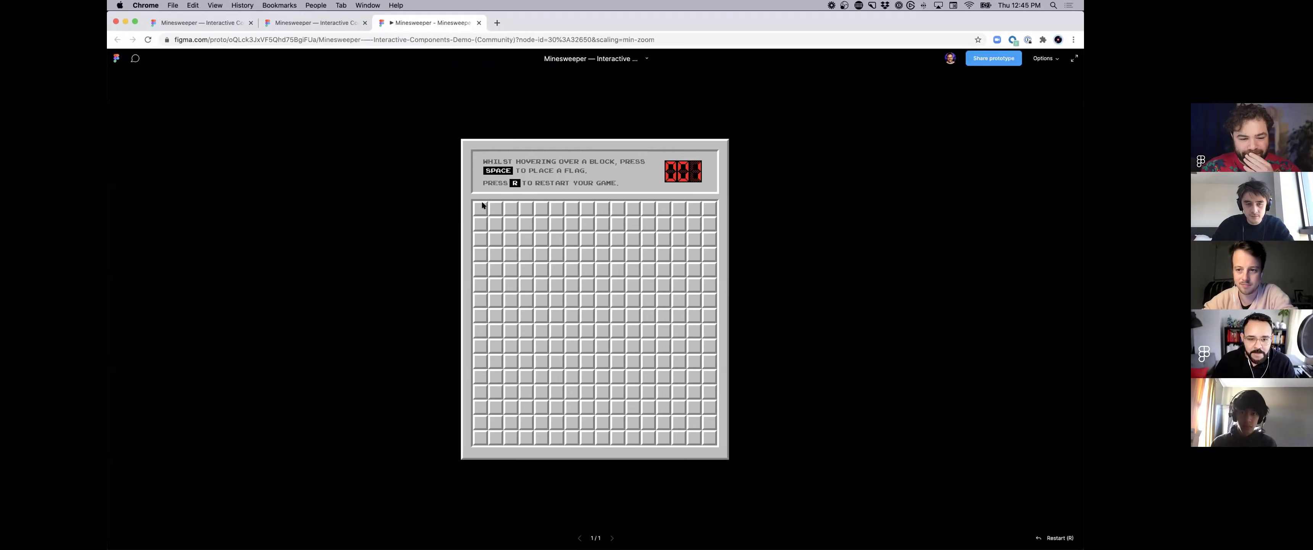
{"action": "left_click", "coordinate": [527, 233]}
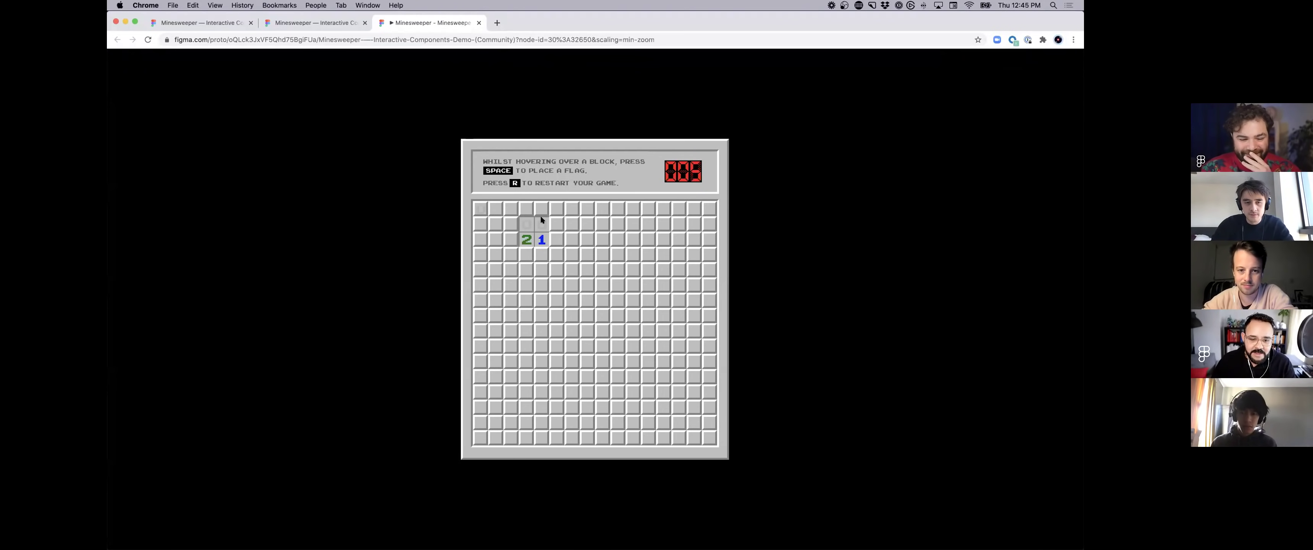
{"action": "left_click", "coordinate": [527, 254]}
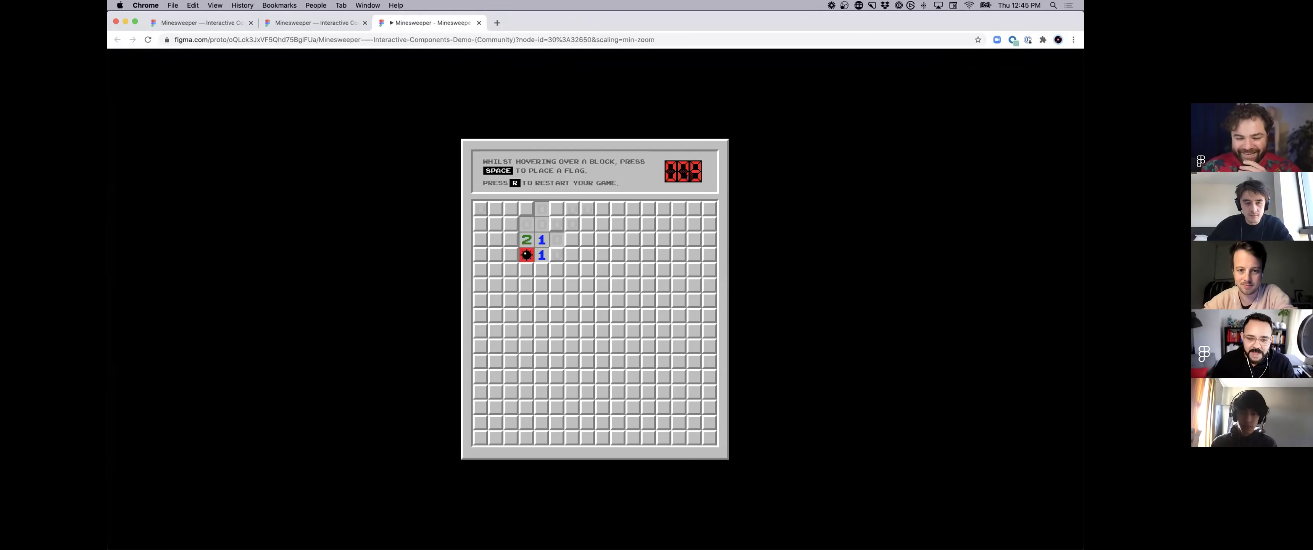
{"action": "left_click", "coordinate": [672, 183]}
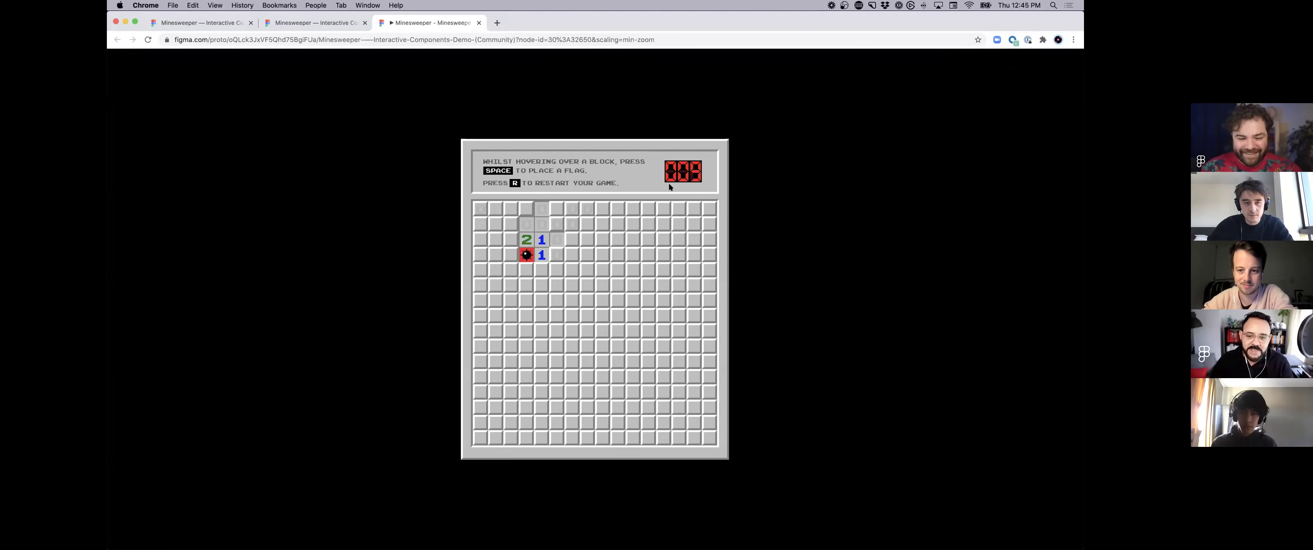
{"action": "left_click", "coordinate": [554, 186]}
{"action": "left_click", "coordinate": [678, 239]}
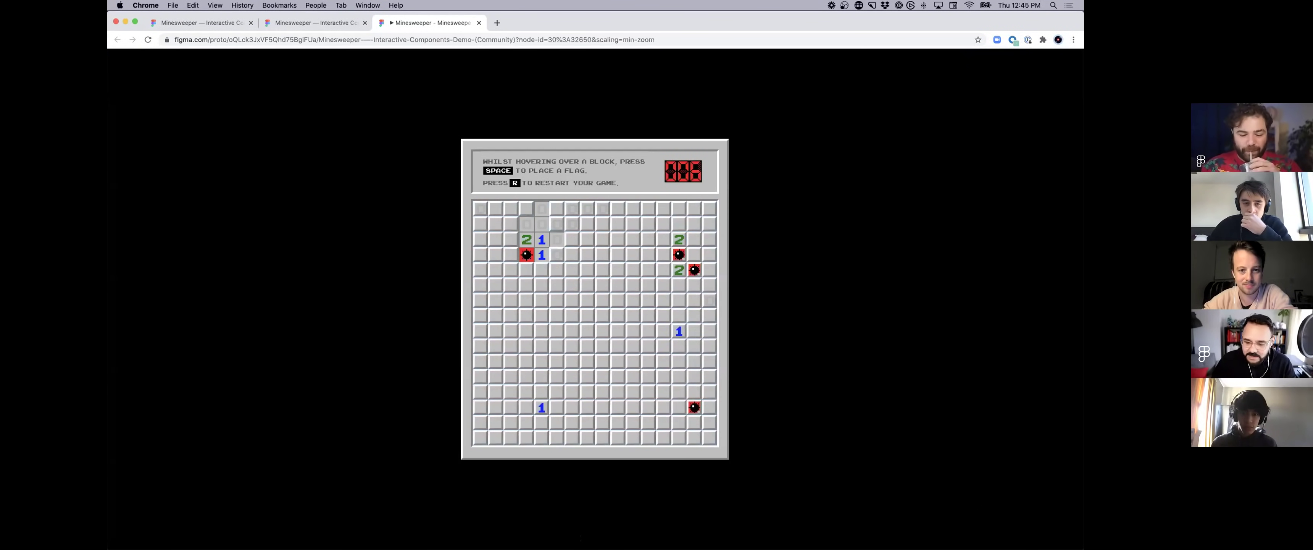
{"action": "left_click", "coordinate": [147, 40]}
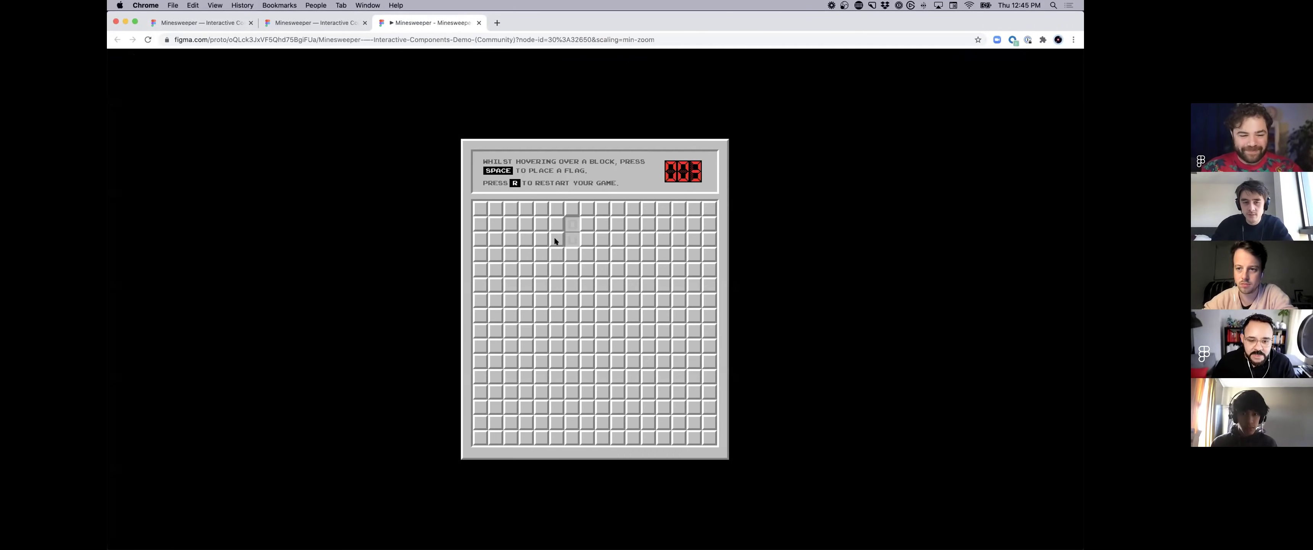
{"action": "left_click", "coordinate": [540, 251]}
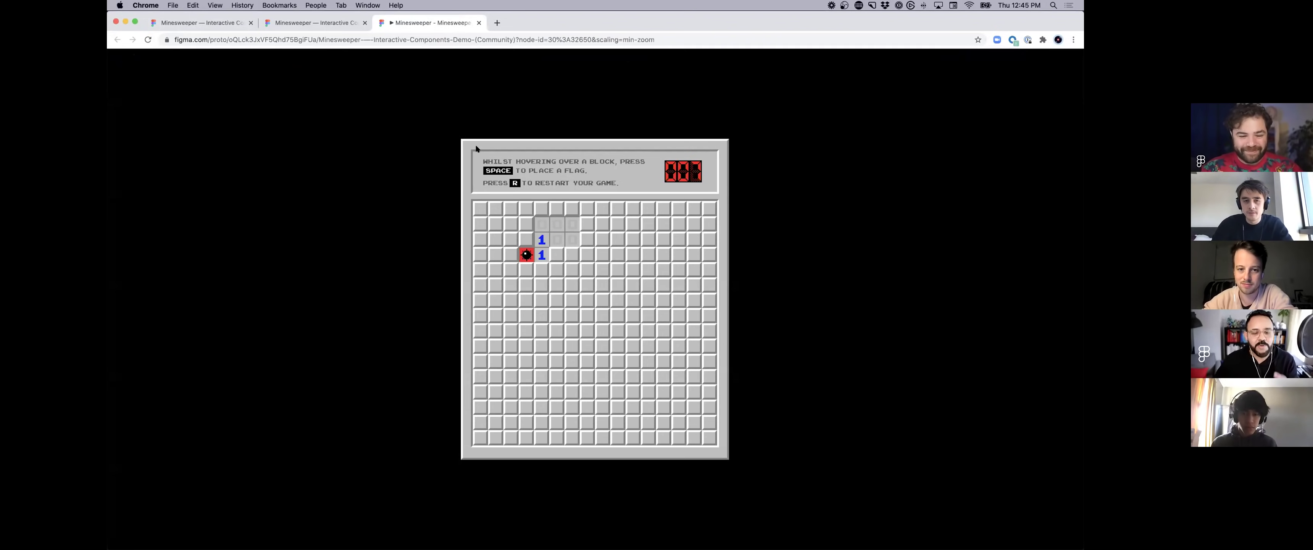
Step: Return to the Minesweeper design file and examine the tile, mine, number and timer digit components in the Components frame
{"action": "left_click", "coordinate": [318, 23]}
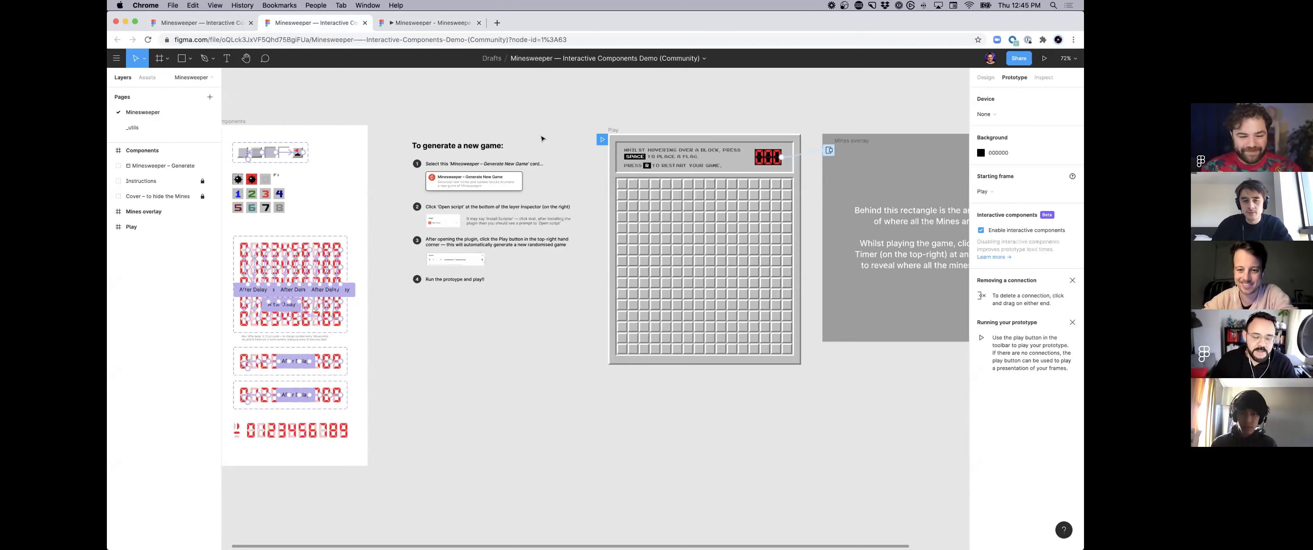
{"action": "scroll", "coordinate": [640, 153], "scroll_direction": "right", "scroll_amount": 3}
{"action": "scroll", "coordinate": [438, 155], "scroll_direction": "left", "scroll_amount": 5}
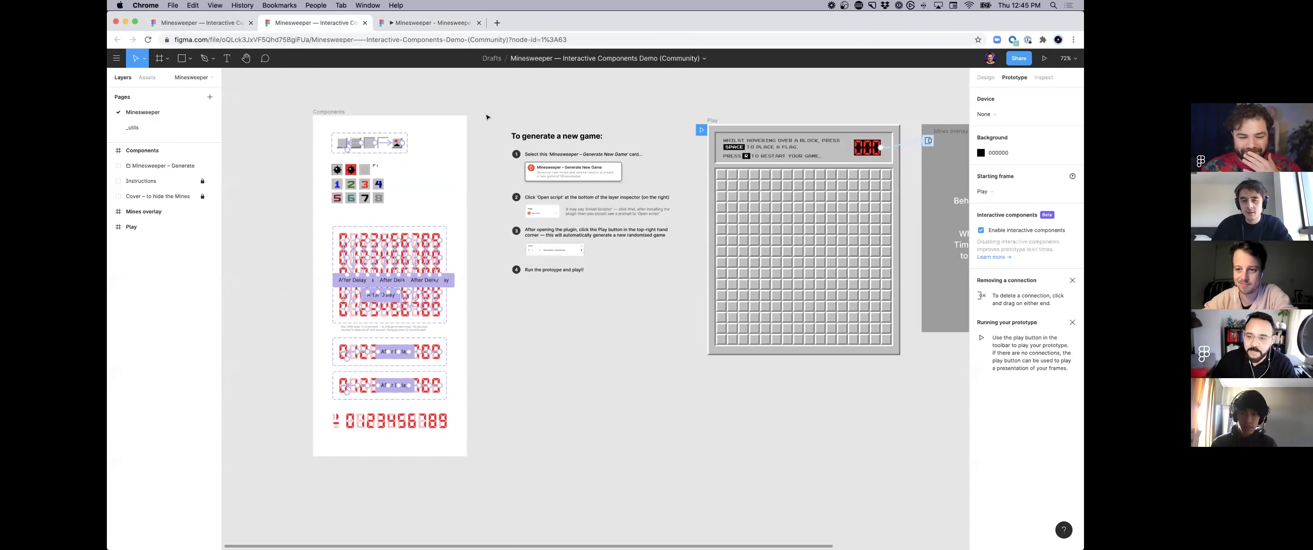
{"action": "scroll", "coordinate": [438, 155], "scroll_direction": "up", "scroll_amount": 5}
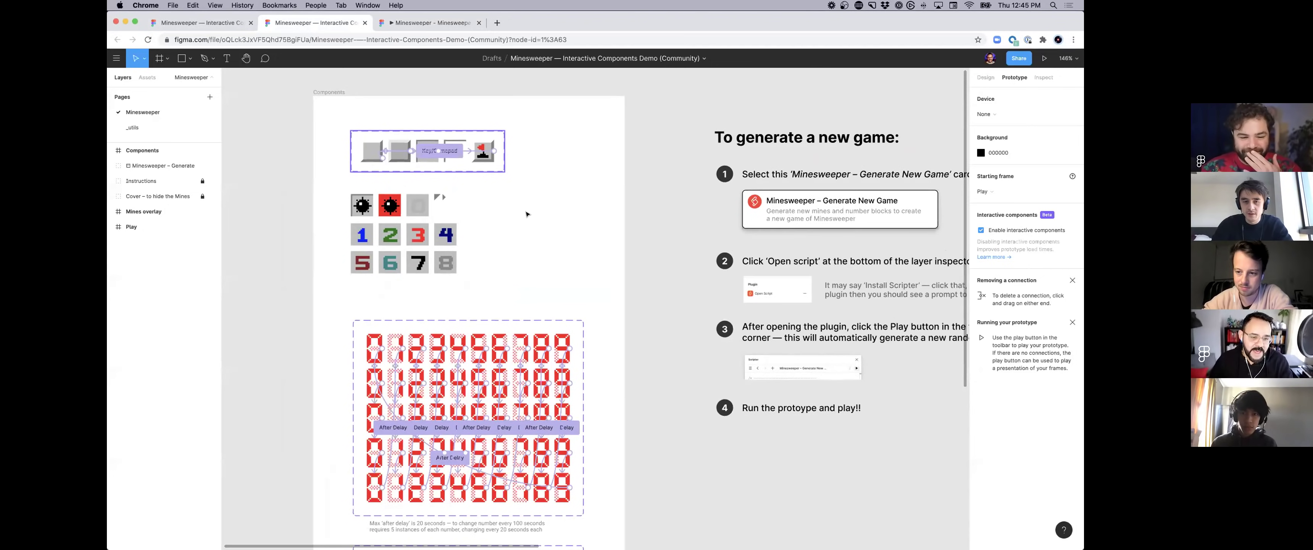
{"action": "scroll", "coordinate": [550, 219], "scroll_direction": "down", "scroll_amount": 5}
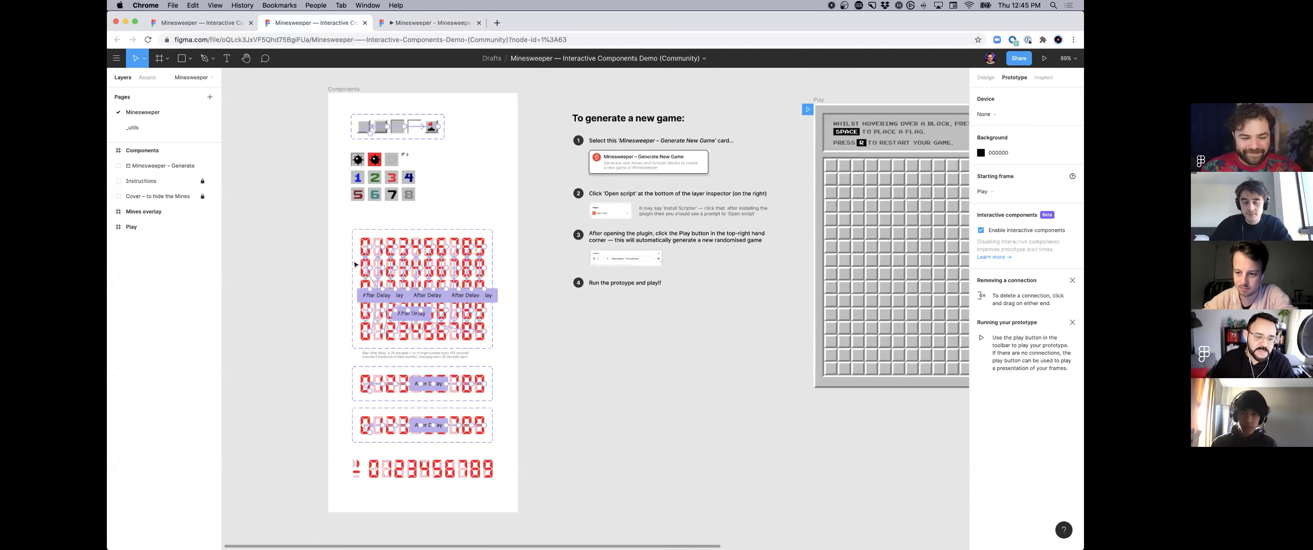
{"action": "scroll", "coordinate": [356, 264], "scroll_direction": "down", "scroll_amount": 1}
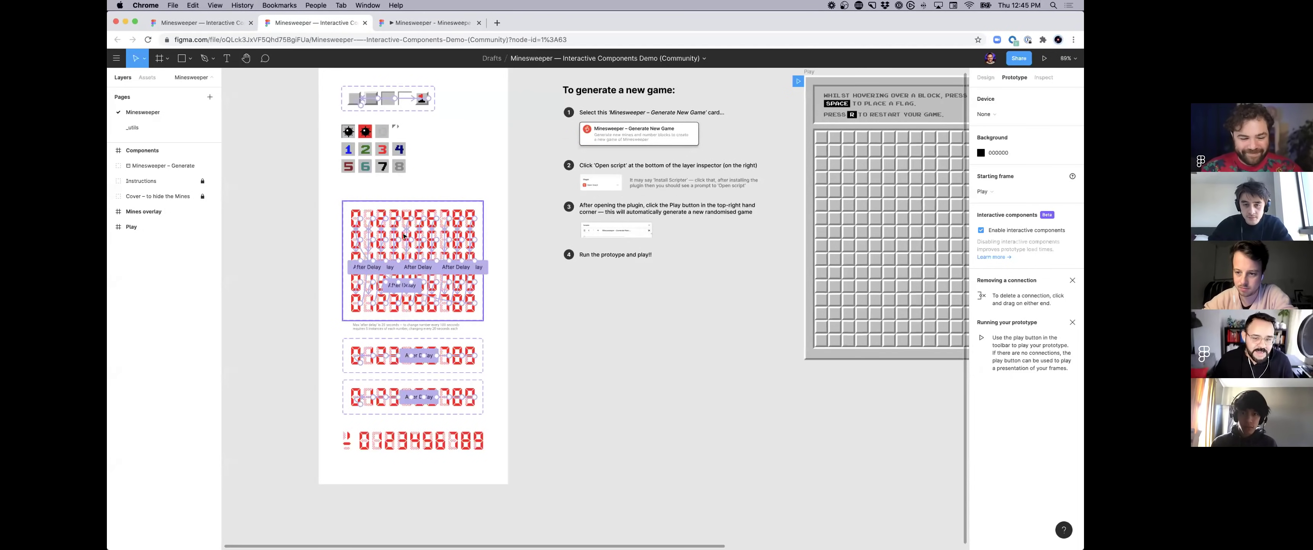
Step: Select the "Minesweeper – Generate New Game" card and open its attached script in the Scripter plugin
{"action": "scroll", "coordinate": [407, 214], "scroll_direction": "right", "scroll_amount": 5}
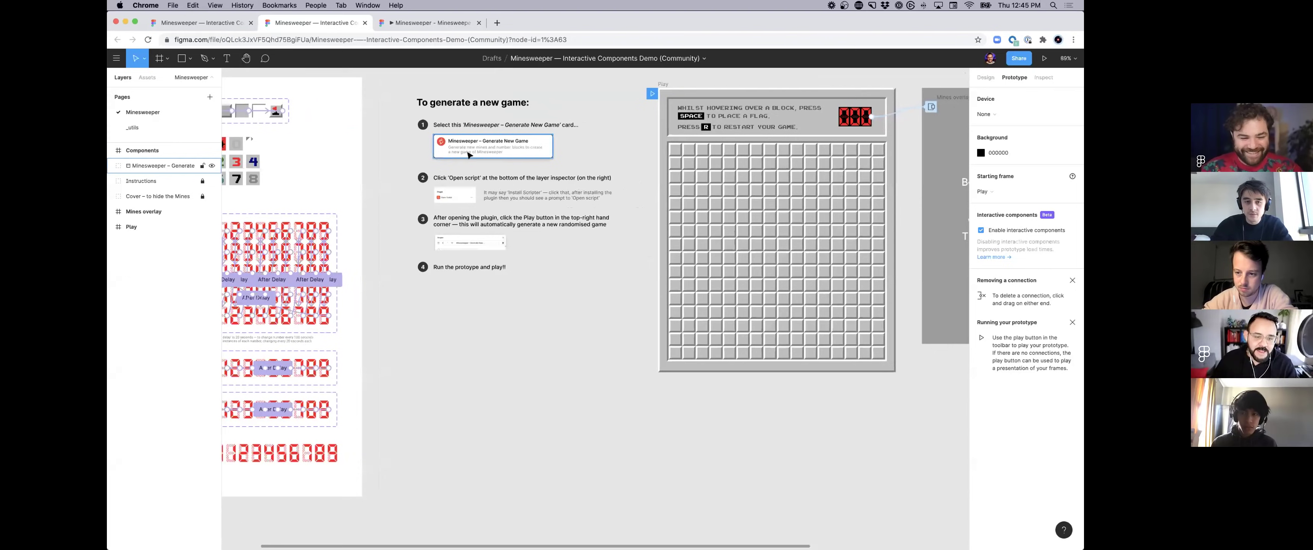
{"action": "left_click", "coordinate": [469, 155]}
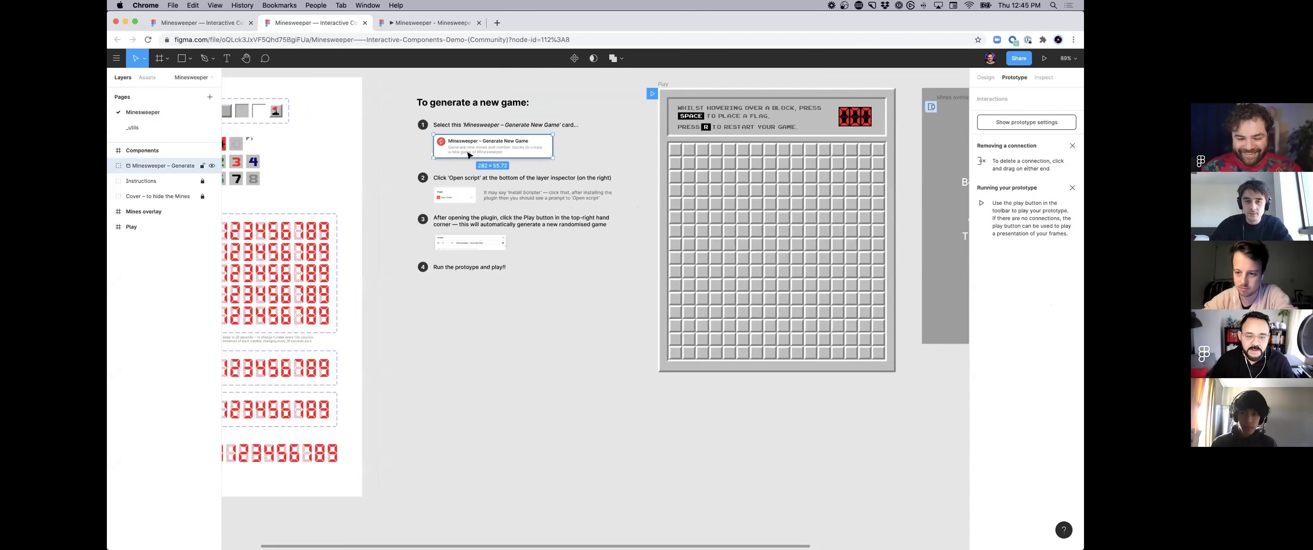
{"action": "left_click", "coordinate": [985, 77]}
{"action": "left_click", "coordinate": [1002, 488]}
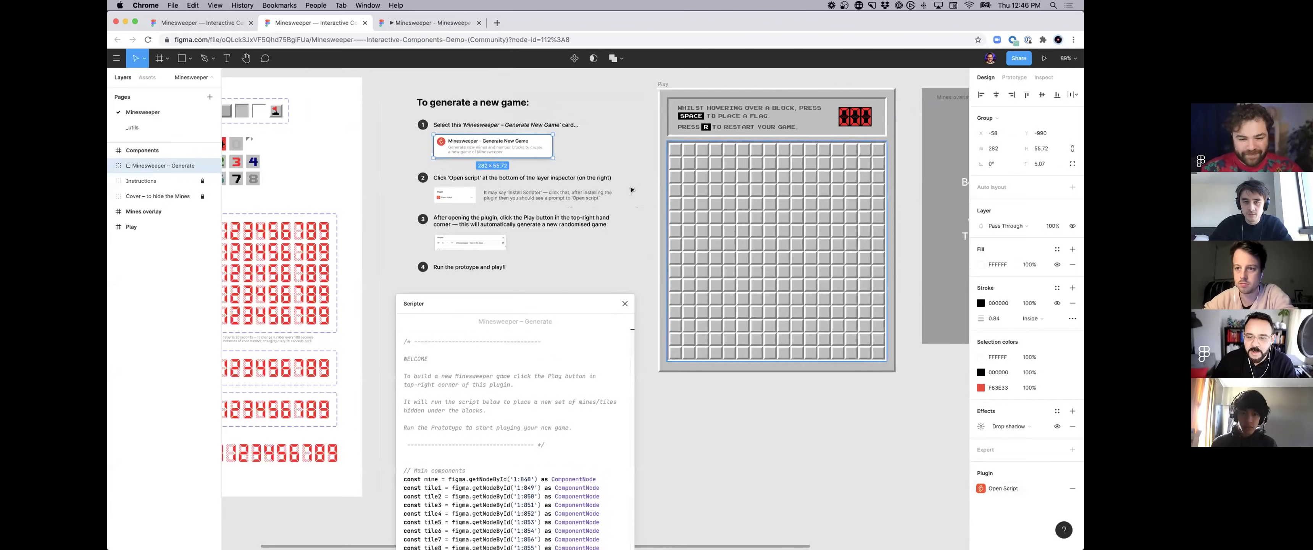
{"action": "left_click", "coordinate": [678, 194]}
{"action": "left_click_drag", "start_coordinate": [822, 153], "coordinate": [540, 120]}
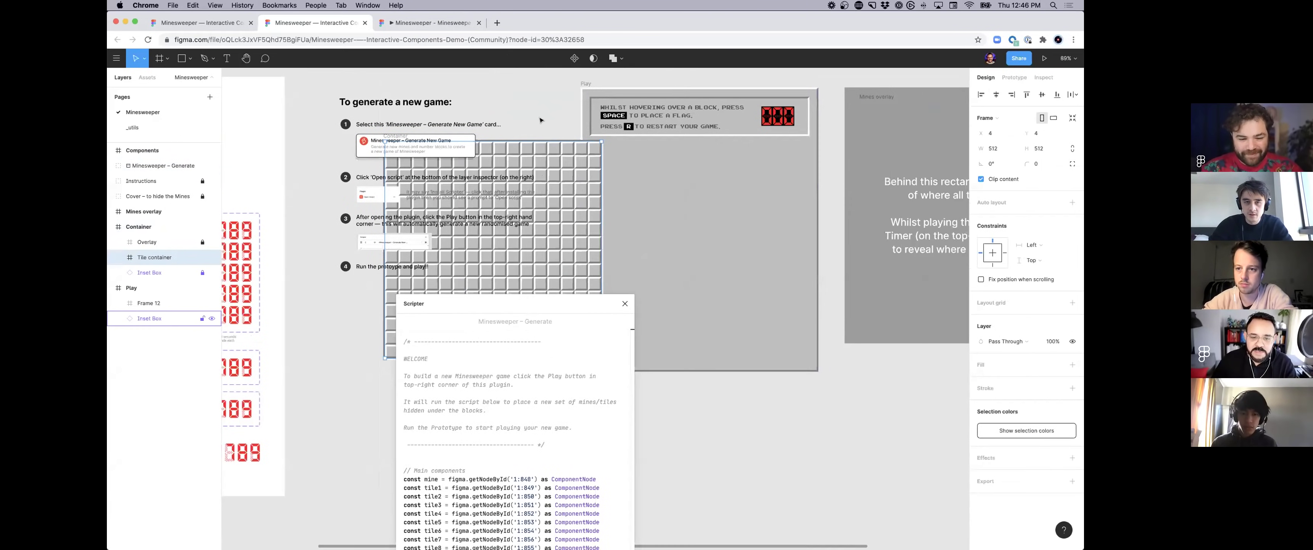
{"action": "left_click", "coordinate": [554, 112]}
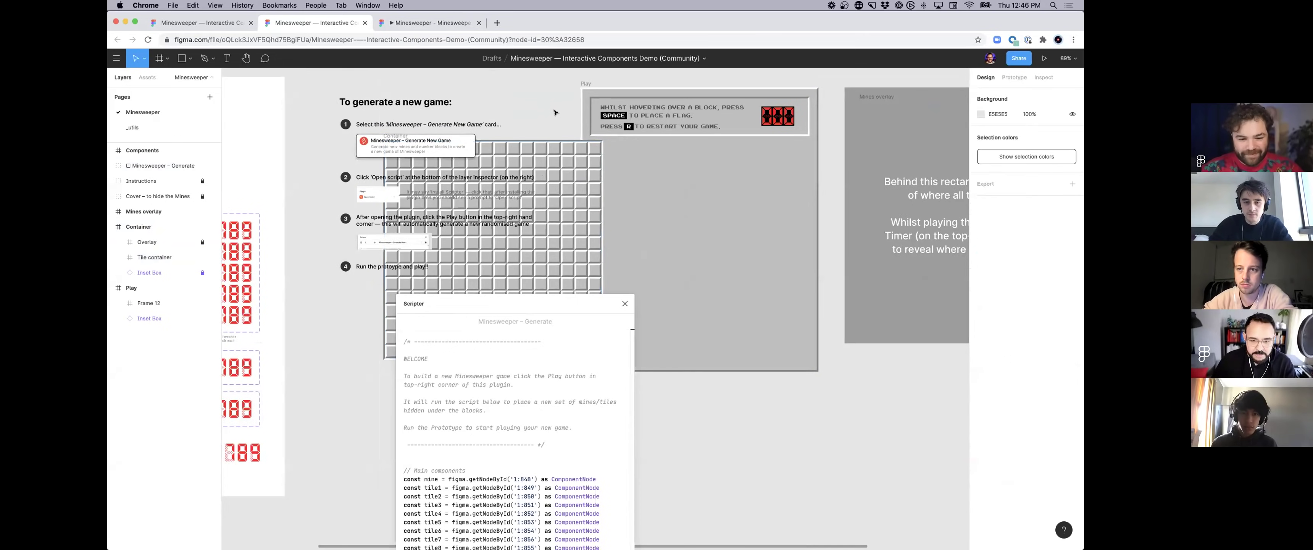
{"action": "key", "text": "super+z"}
{"action": "key", "text": "super+z"}
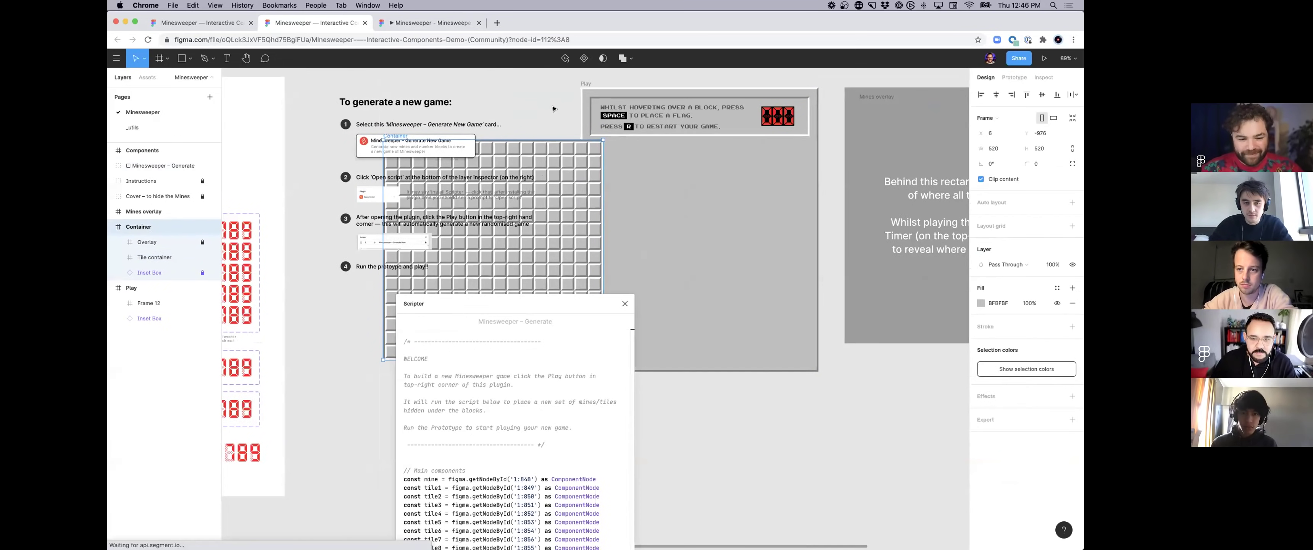
{"action": "key", "text": "super+z"}
Step: Hide the "Cover – to hide the Mines" layer to expose the mines overlay, and move the Scripter window off the mine field
{"action": "scroll", "coordinate": [620, 123], "scroll_direction": "right", "scroll_amount": 5}
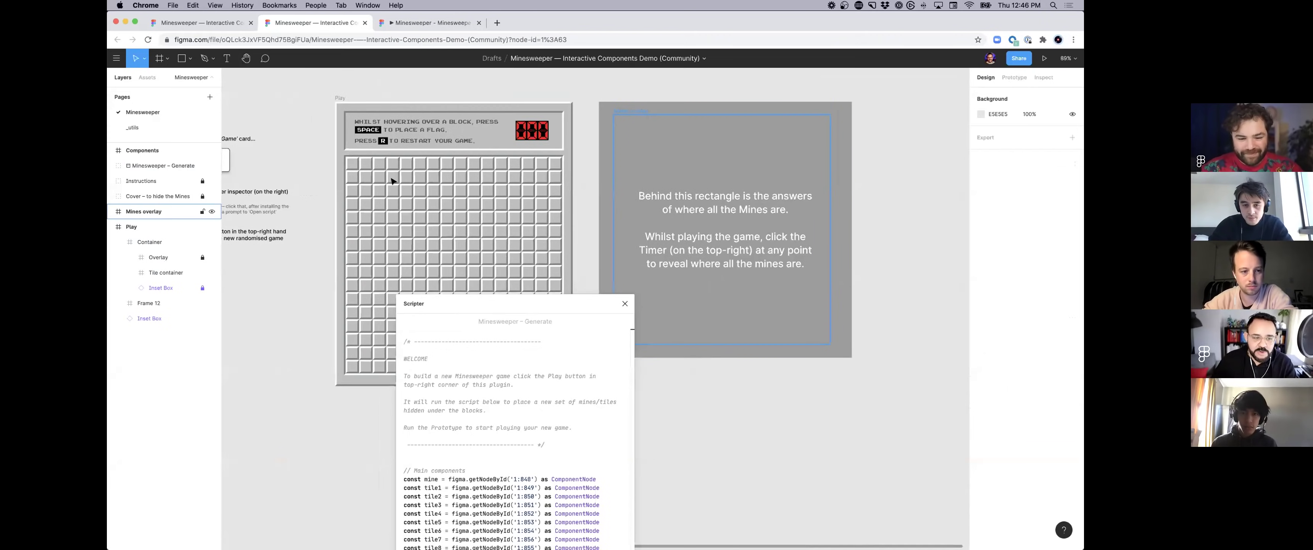
{"action": "left_click", "coordinate": [211, 257]}
{"action": "left_click", "coordinate": [211, 257]}
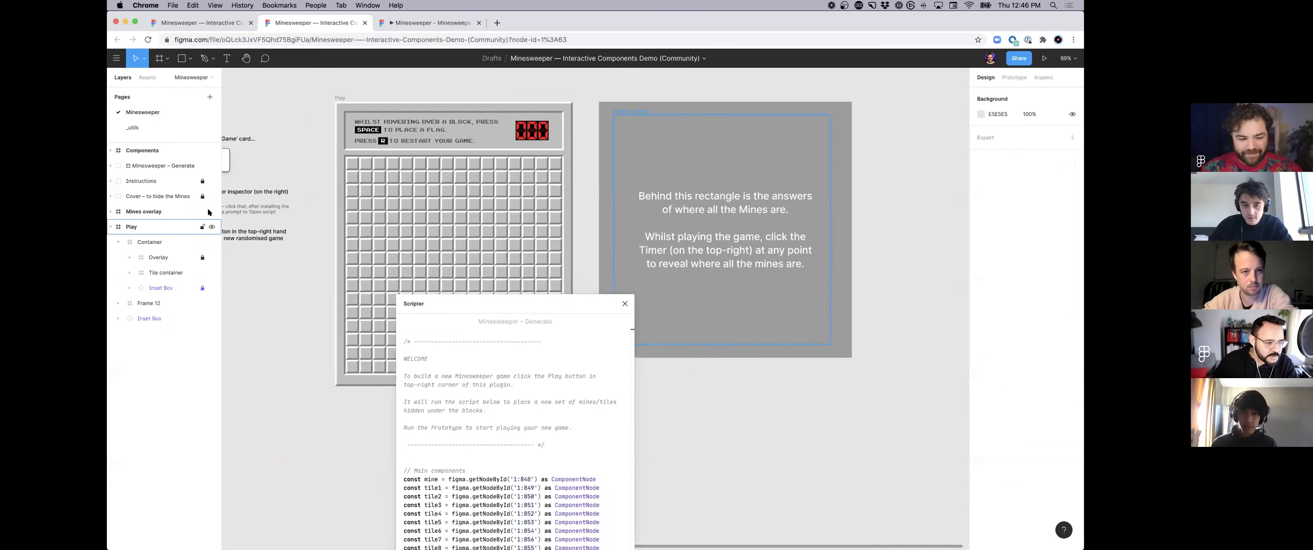
{"action": "left_click", "coordinate": [110, 211]}
{"action": "left_click", "coordinate": [110, 211]}
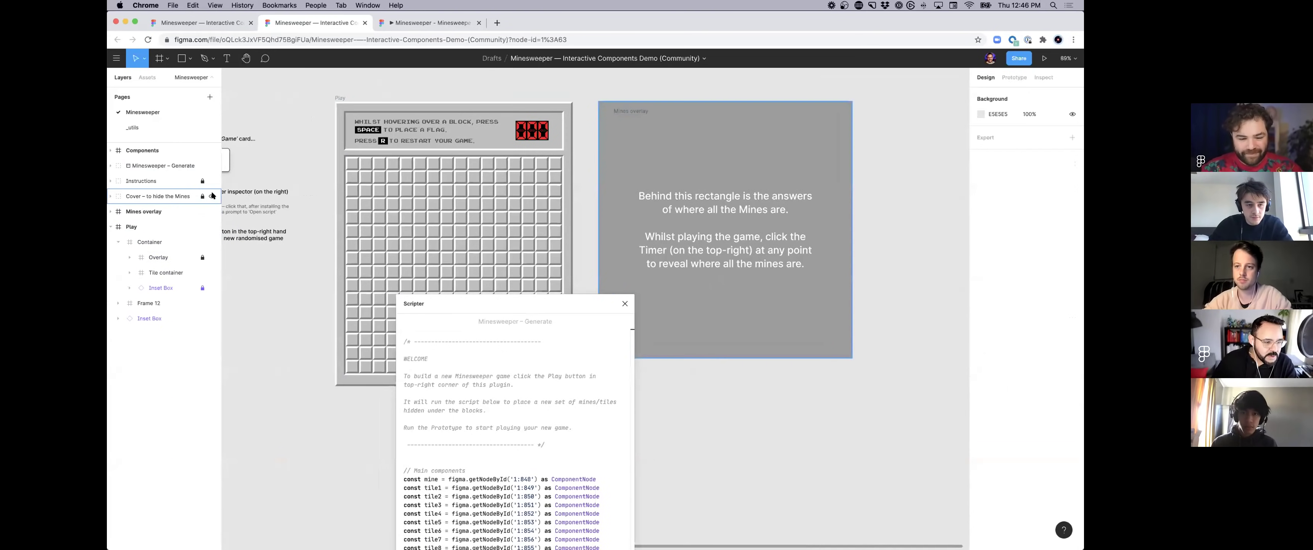
{"action": "left_click", "coordinate": [212, 196]}
{"action": "left_click_drag", "start_coordinate": [542, 301], "coordinate": [588, 211]}
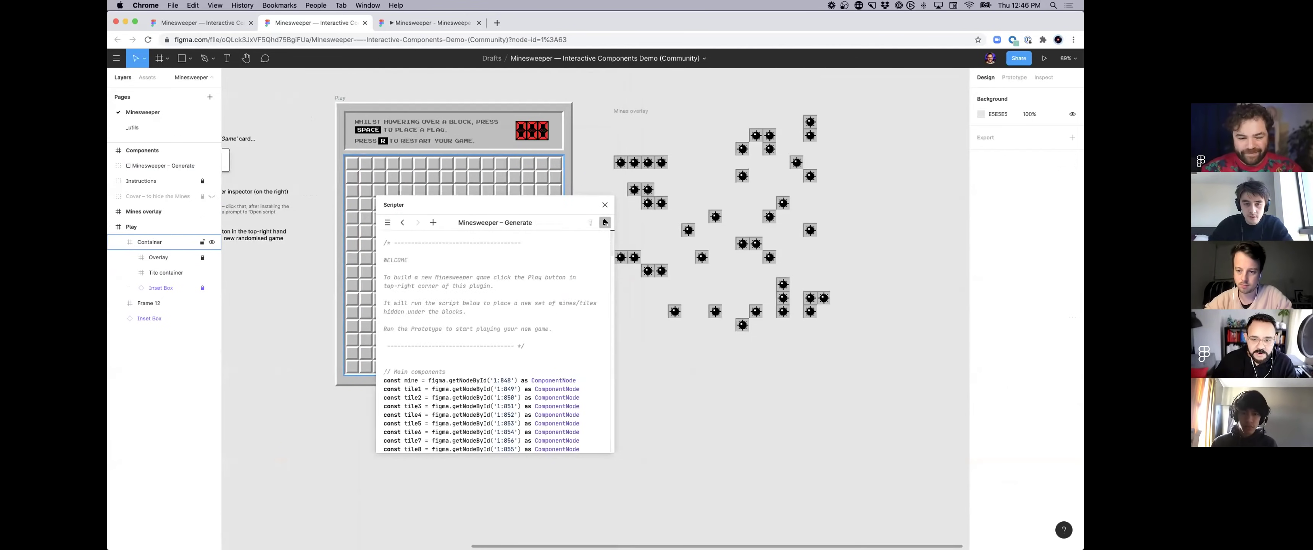
Step: Run the Minesweeper – Generate script several times to create new random mine layouts, and show the mines cover layer again
{"action": "left_click", "coordinate": [605, 222]}
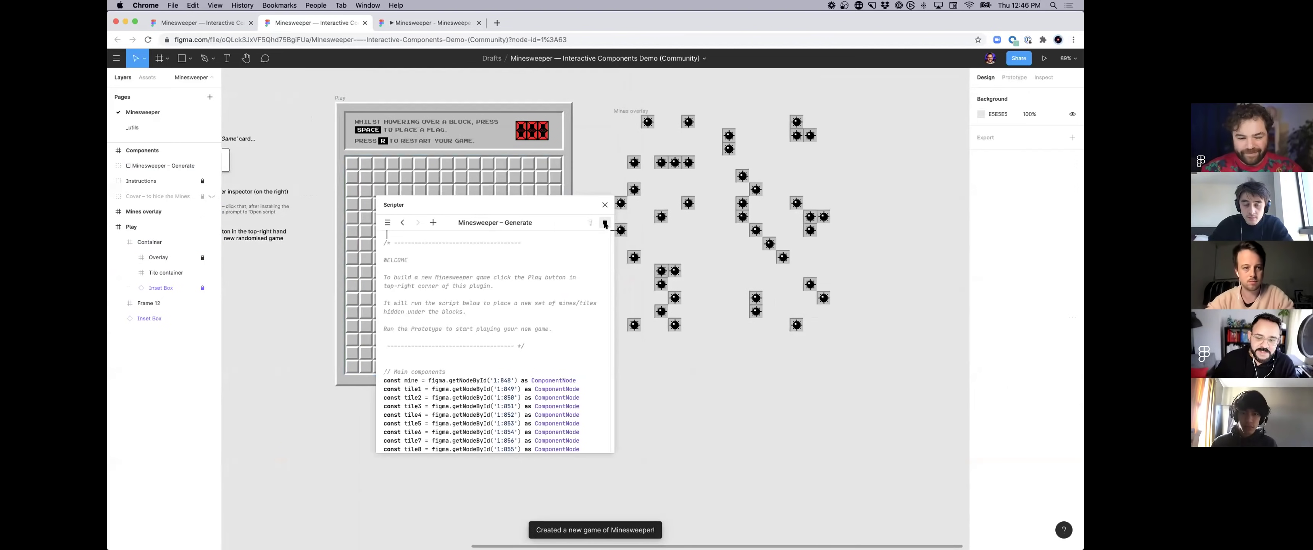
{"action": "left_click", "coordinate": [605, 222]}
{"action": "left_click", "coordinate": [605, 222]}
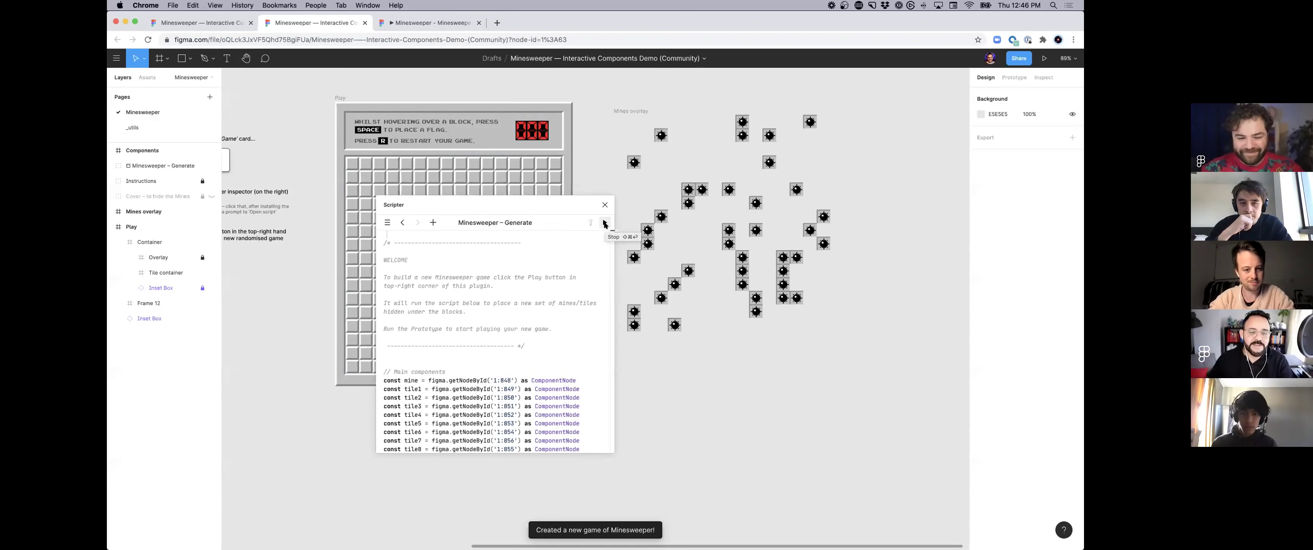
{"action": "left_click_drag", "start_coordinate": [605, 211], "coordinate": [569, 317]}
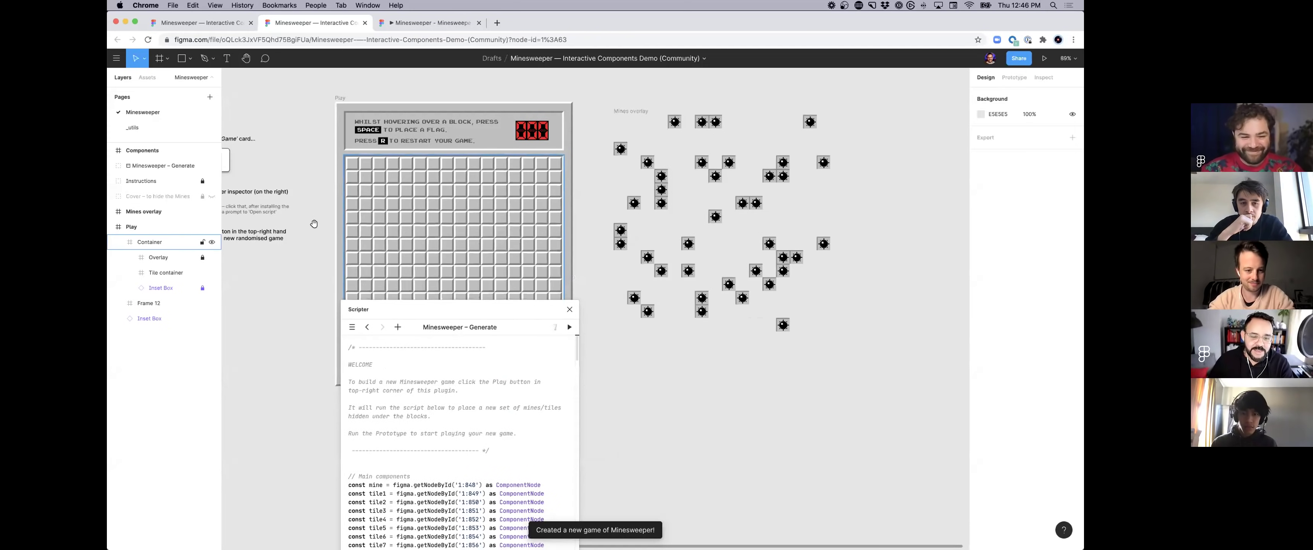
{"action": "scroll", "coordinate": [601, 237], "scroll_direction": "left", "scroll_amount": 10}
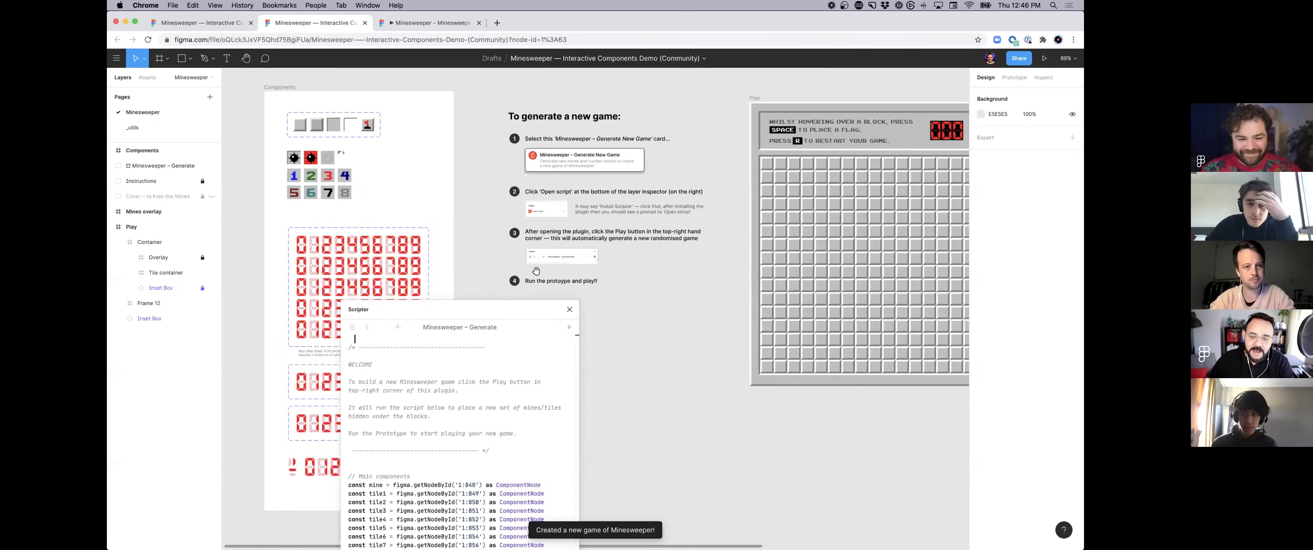
{"action": "scroll", "coordinate": [737, 249], "scroll_direction": "right", "scroll_amount": 6}
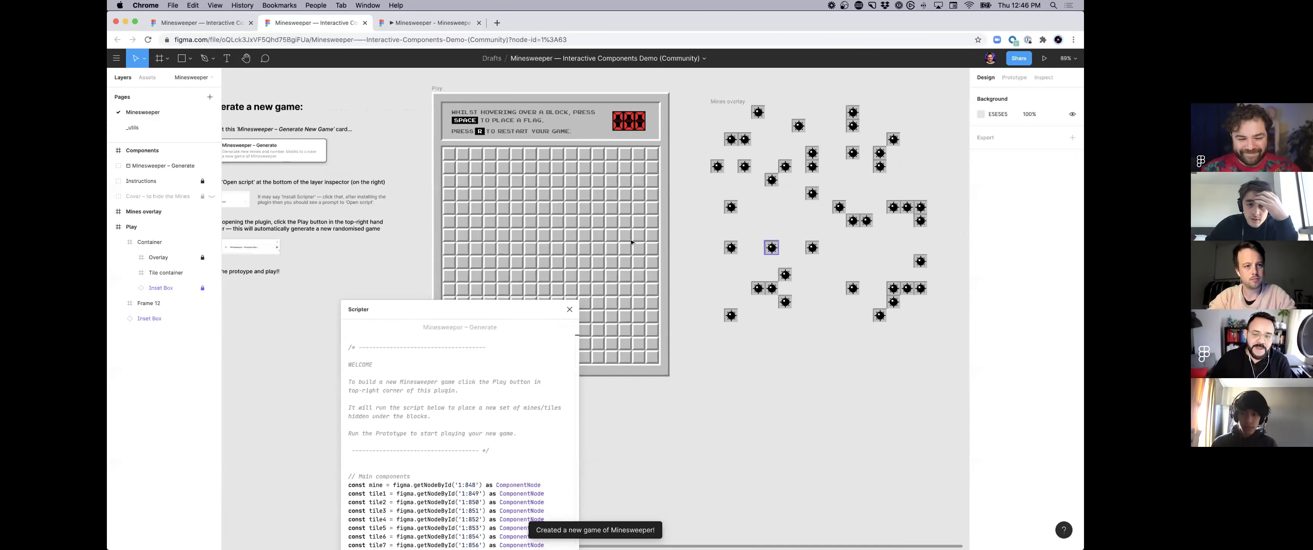
{"action": "left_click", "coordinate": [211, 197]}
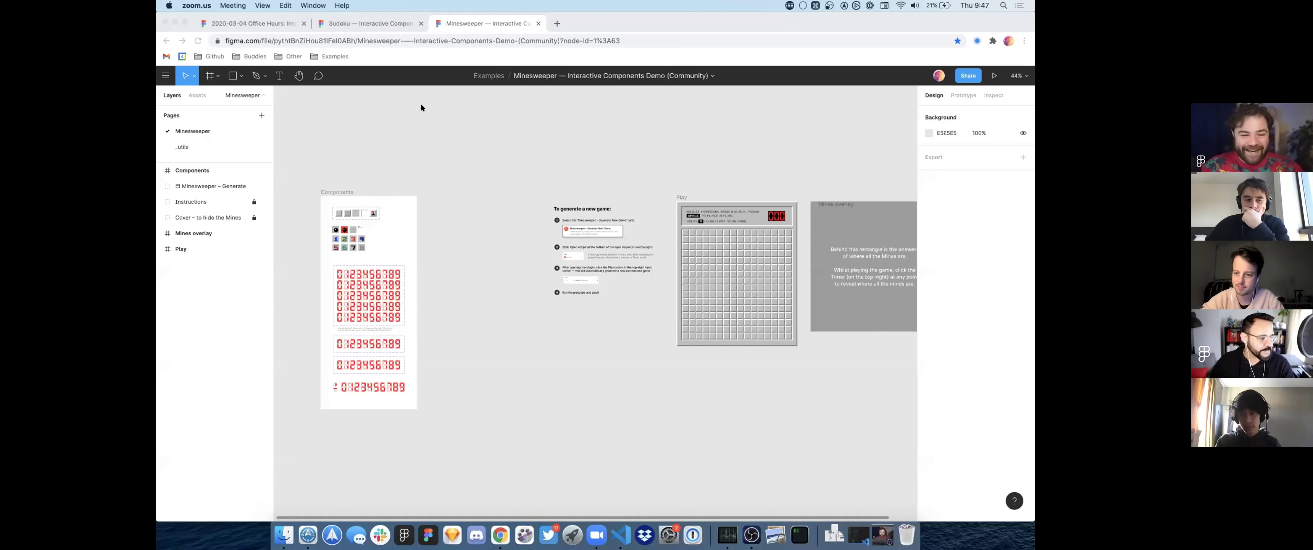
Step: Close the Minesweeper and Sudoku files and open the Comparison Slider file from the Examples bookmarks
{"action": "left_click", "coordinate": [421, 107]}
{"action": "key", "text": "super+w"}
{"action": "key", "text": "super+w"}
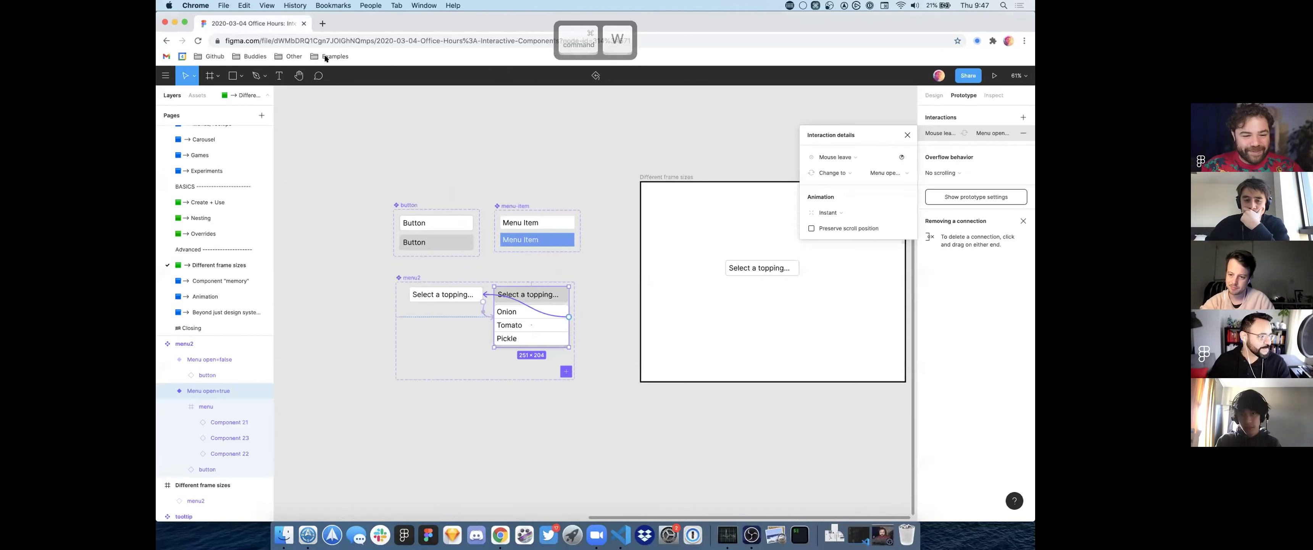
{"action": "left_click", "coordinate": [326, 57]}
{"action": "left_click", "coordinate": [367, 115], "text": "super"}
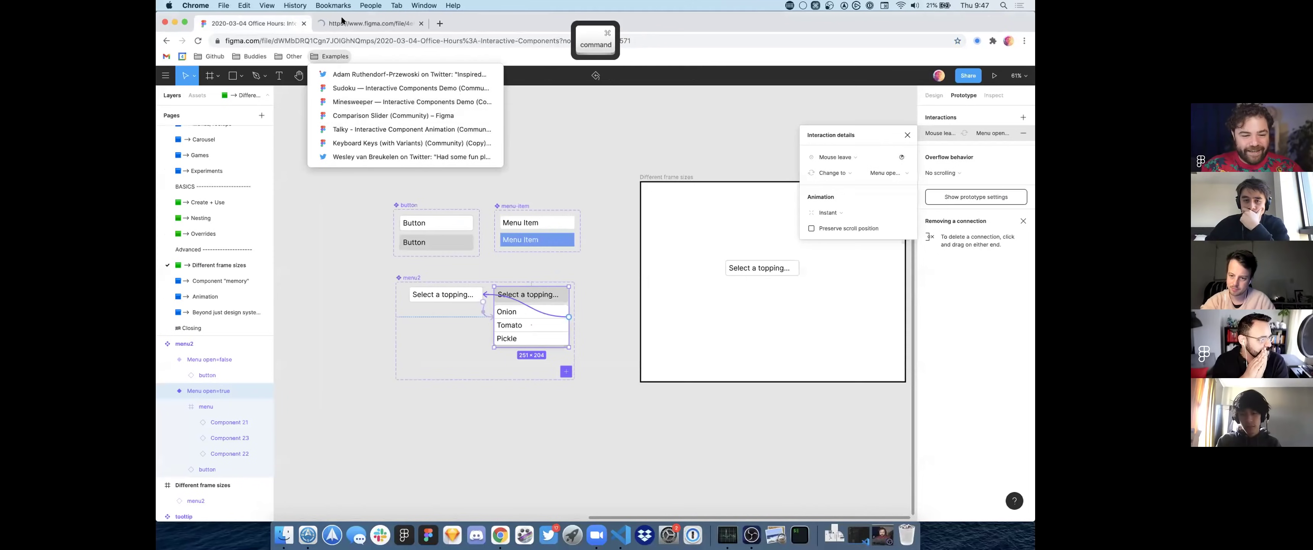
{"action": "key", "text": "Escape"}
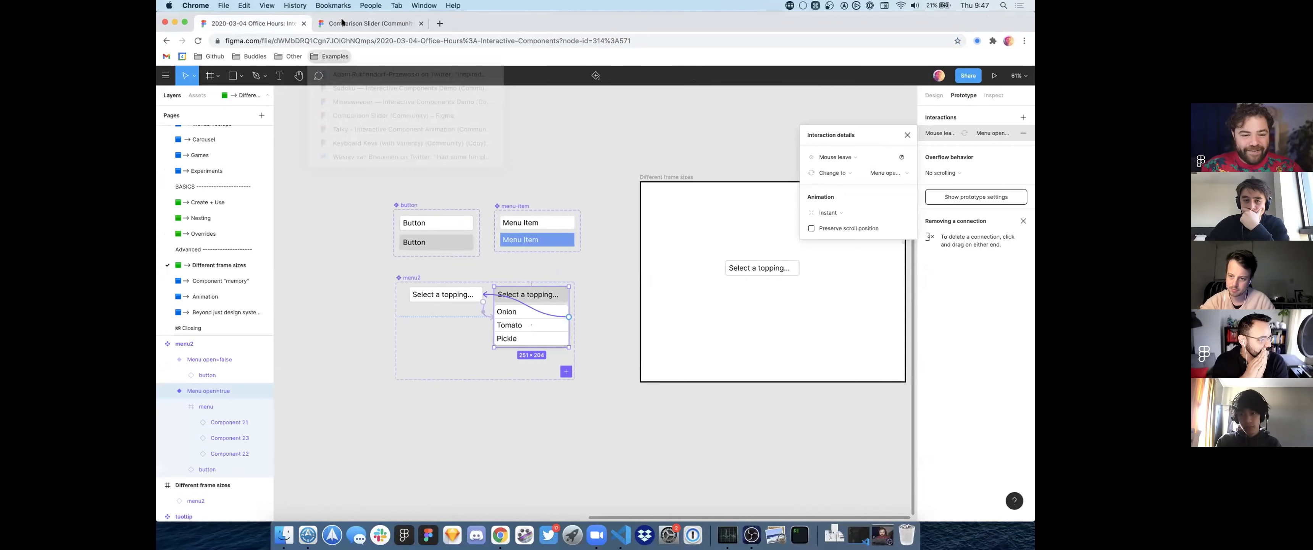
{"action": "key", "text": "ctrl+Tab"}
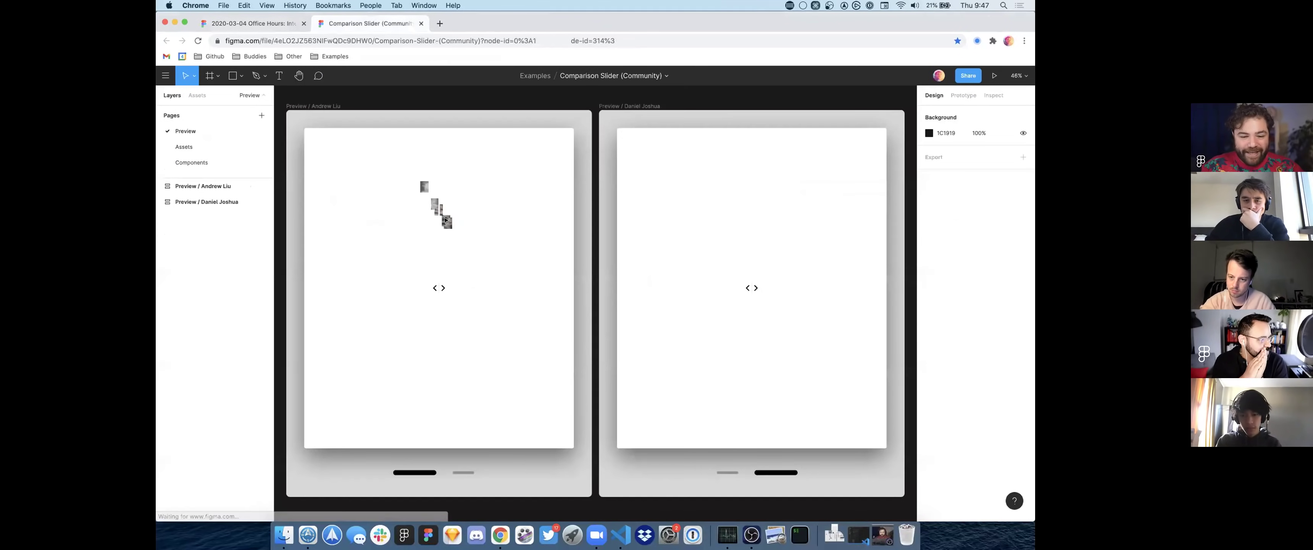
{"action": "scroll", "coordinate": [445, 220], "scroll_direction": "down", "scroll_amount": 2}
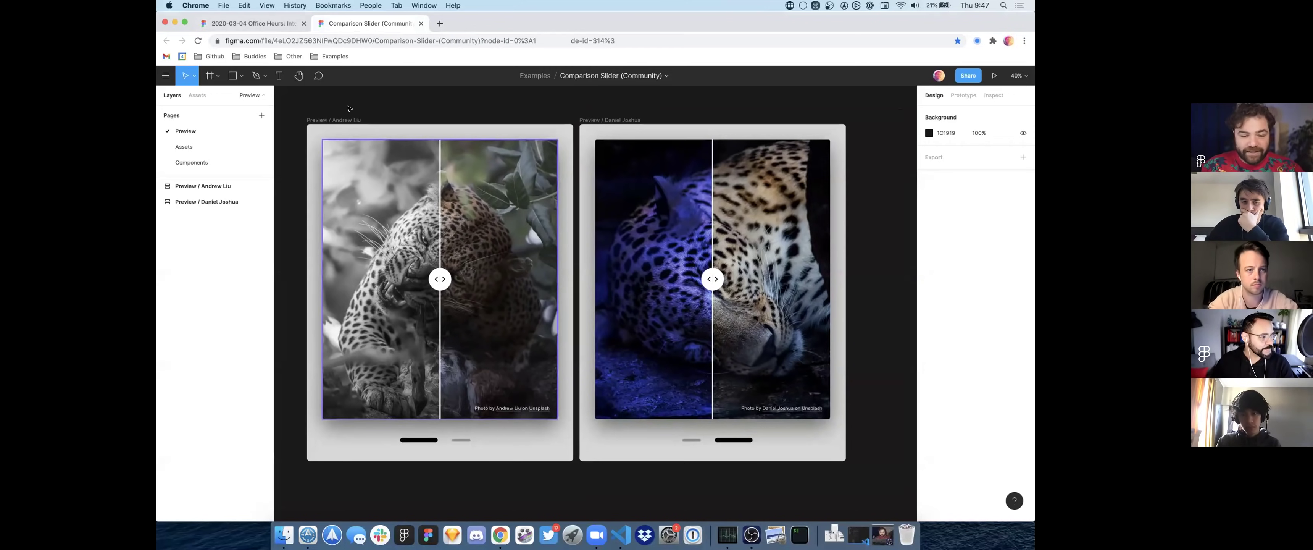
Step: Present the Comparison Slider prototype, try the handle on the first leopard photo and switch to the second photo
{"action": "left_click", "coordinate": [993, 76]}
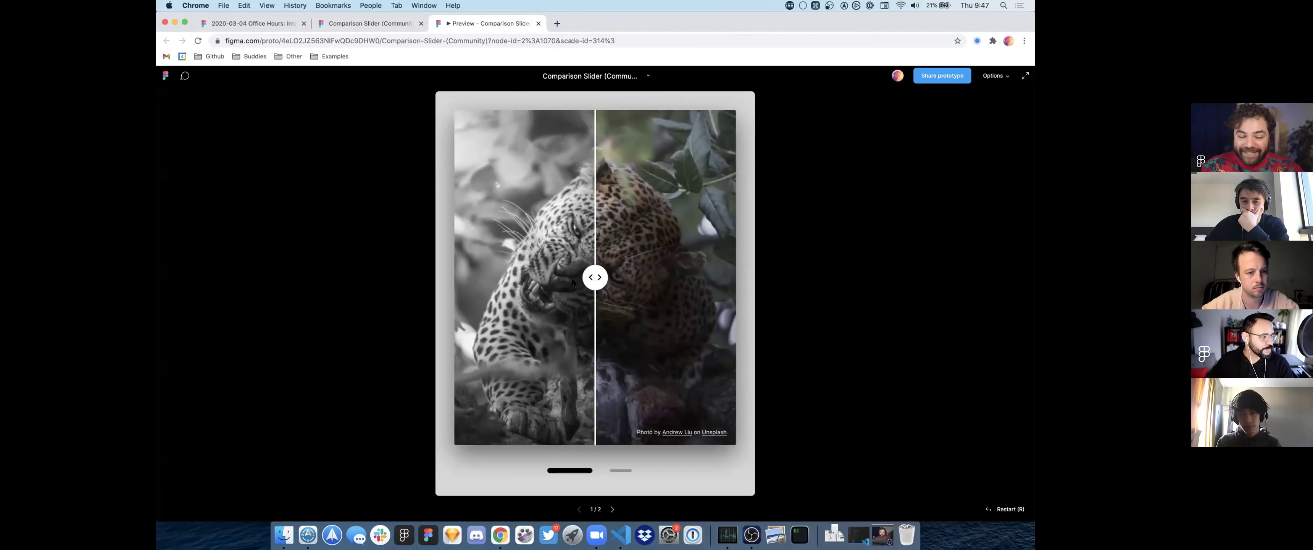
{"action": "left_click", "coordinate": [568, 273]}
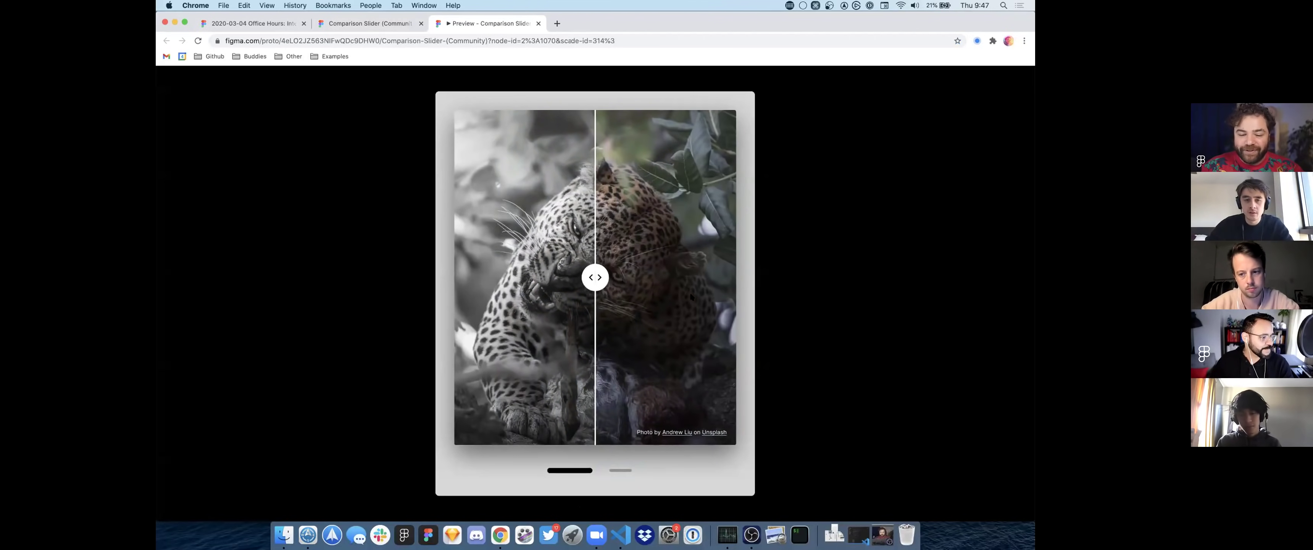
{"action": "left_click", "coordinate": [630, 469]}
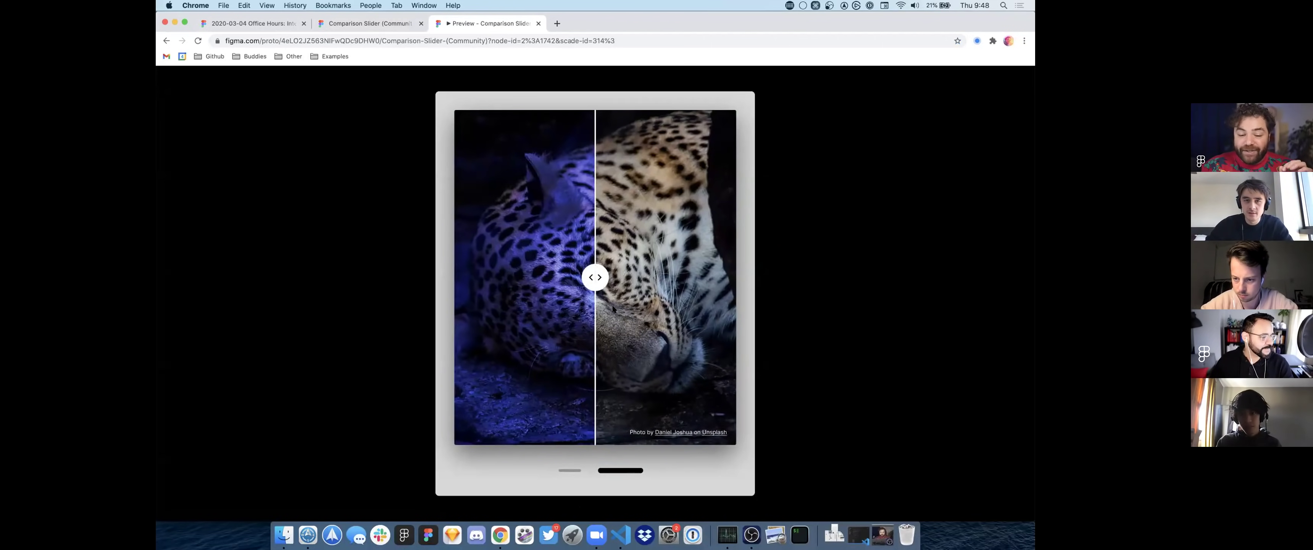
Step: Return to the Comparison Slider design file and examine its Assets page and the Comparison Slider and Handler components on the Components page
{"action": "left_click", "coordinate": [363, 22]}
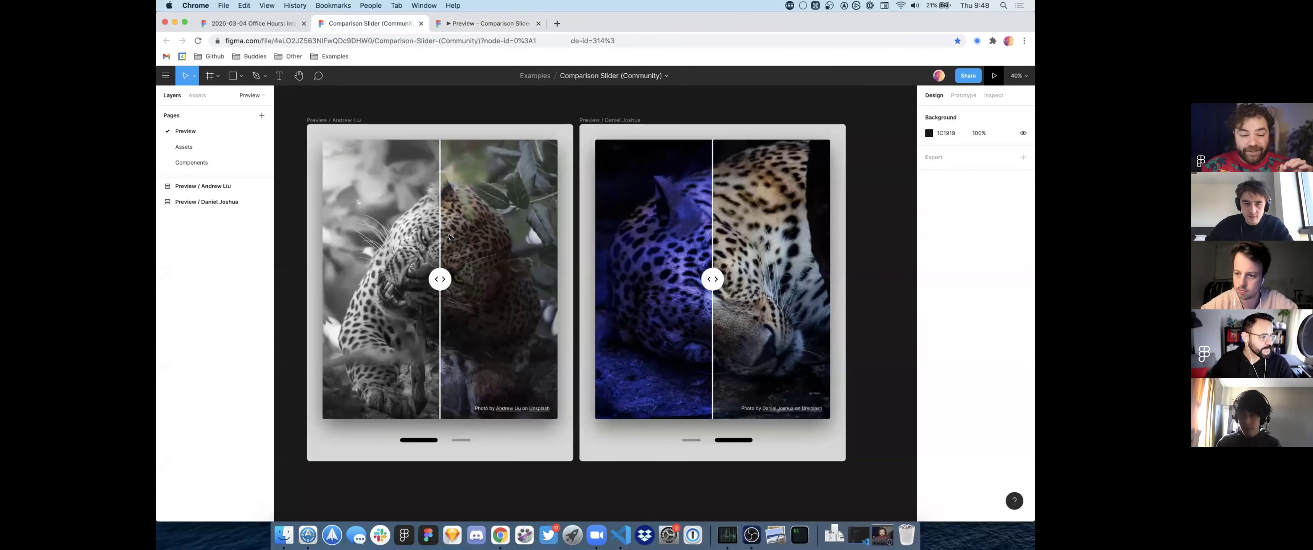
{"action": "left_click", "coordinate": [211, 146]}
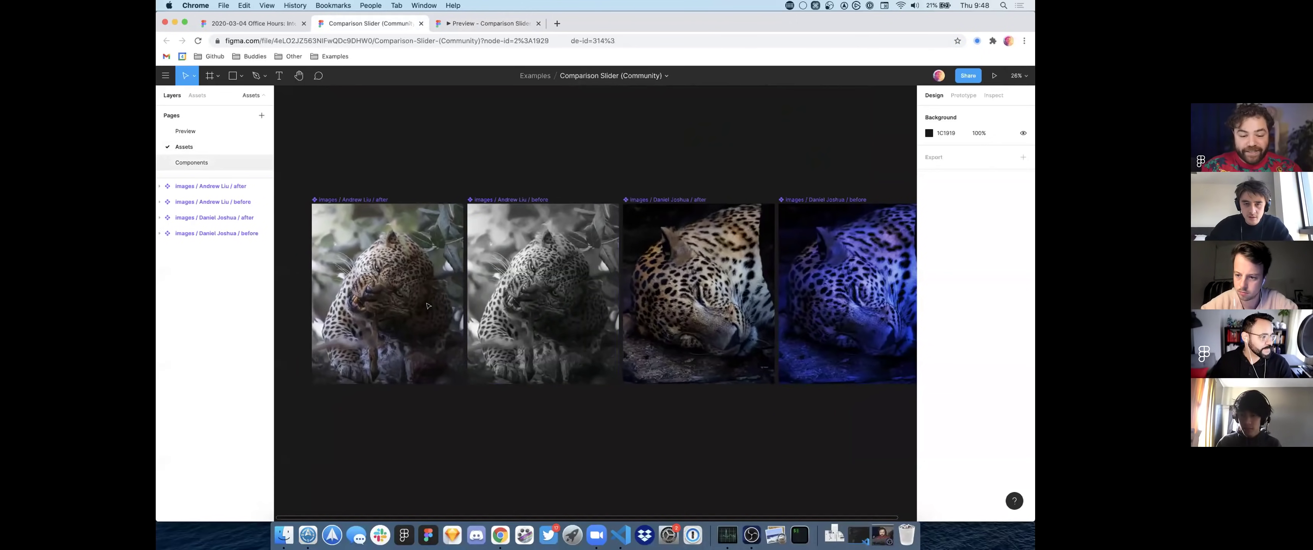
{"action": "left_click", "coordinate": [192, 163]}
{"action": "scroll", "coordinate": [420, 187], "scroll_direction": "up", "scroll_amount": 3}
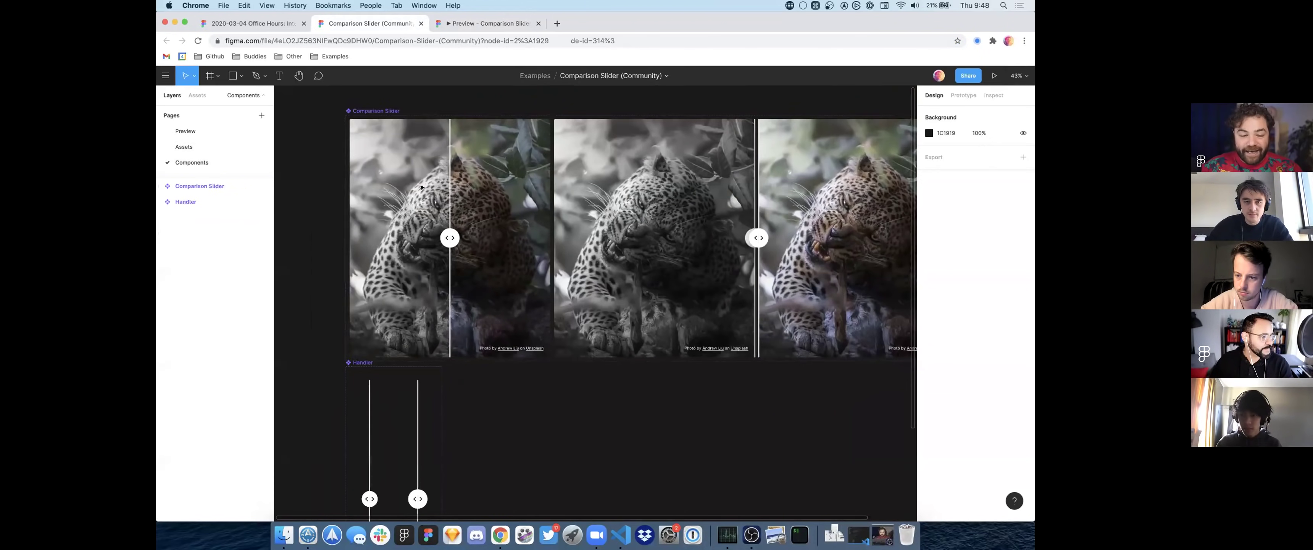
{"action": "scroll", "coordinate": [388, 258], "scroll_direction": "down", "scroll_amount": 5}
{"action": "scroll", "coordinate": [453, 347], "scroll_direction": "up", "scroll_amount": 3}
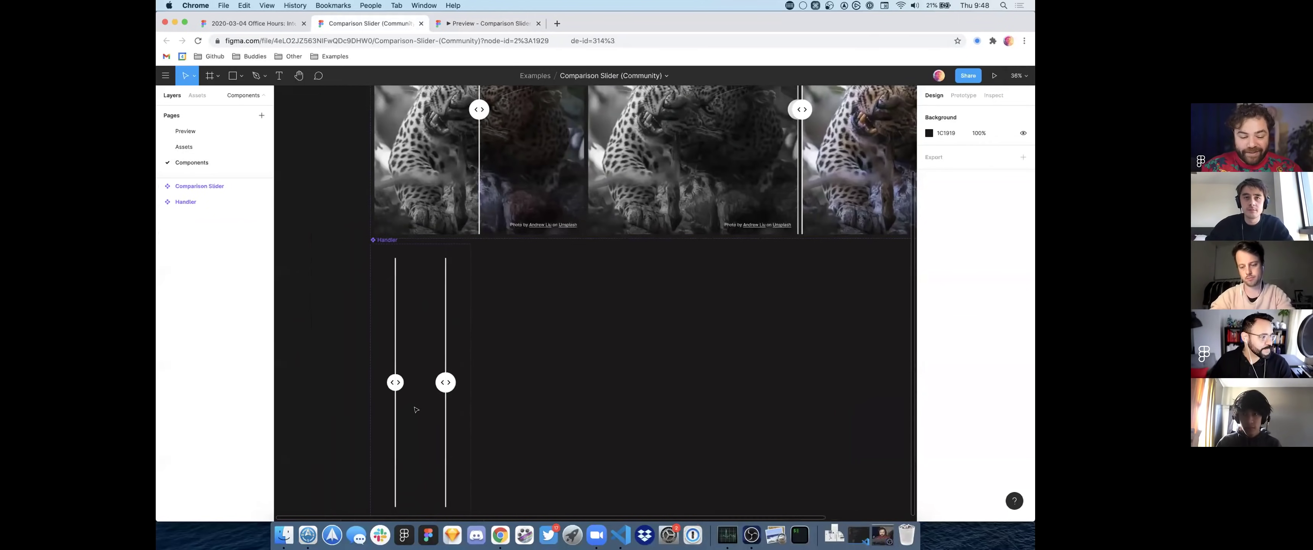
{"action": "scroll", "coordinate": [415, 409], "scroll_direction": "up", "scroll_amount": 5}
{"action": "scroll", "coordinate": [488, 366], "scroll_direction": "down", "scroll_amount": 5}
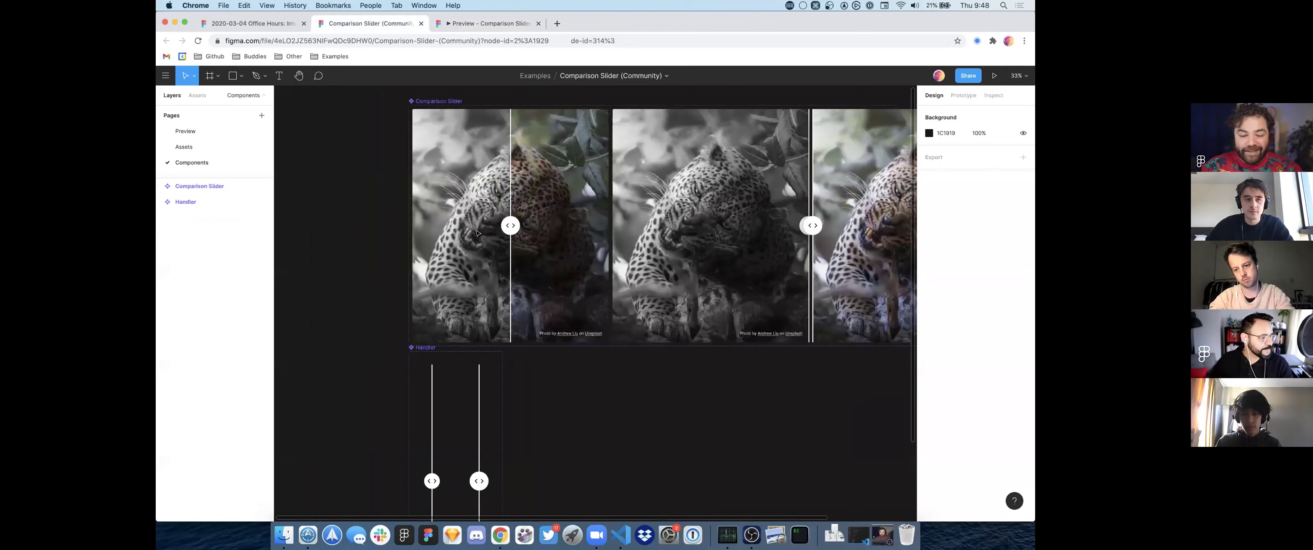
{"action": "scroll", "coordinate": [475, 272], "scroll_direction": "right", "scroll_amount": 3}
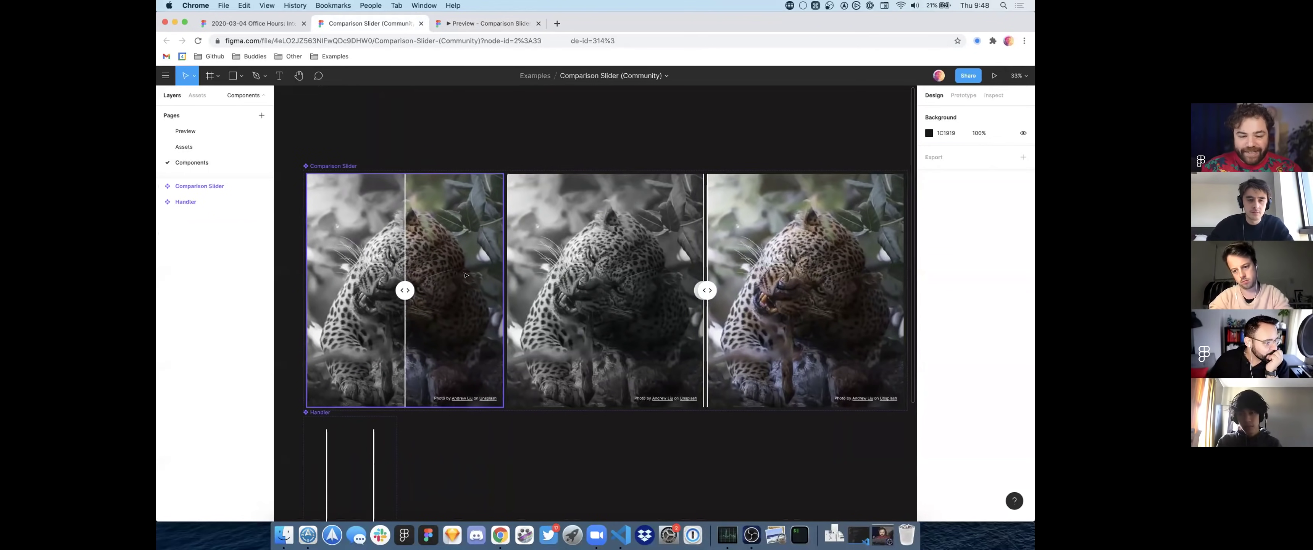
Step: Select the Center variant of Comparison Slider and inspect the prototype drag interaction leading from its handle to the Left variant
{"action": "left_click", "coordinate": [446, 282]}
{"action": "scroll", "coordinate": [907, 140], "scroll_direction": "left", "scroll_amount": 2}
{"action": "left_click", "coordinate": [963, 95]}
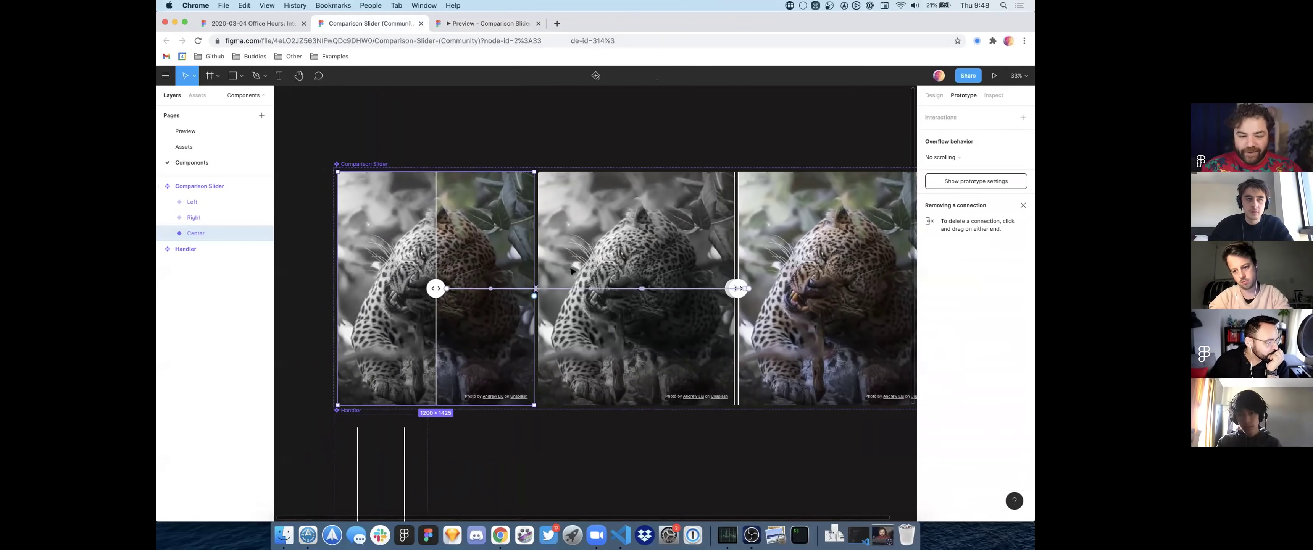
{"action": "left_click", "coordinate": [521, 289]}
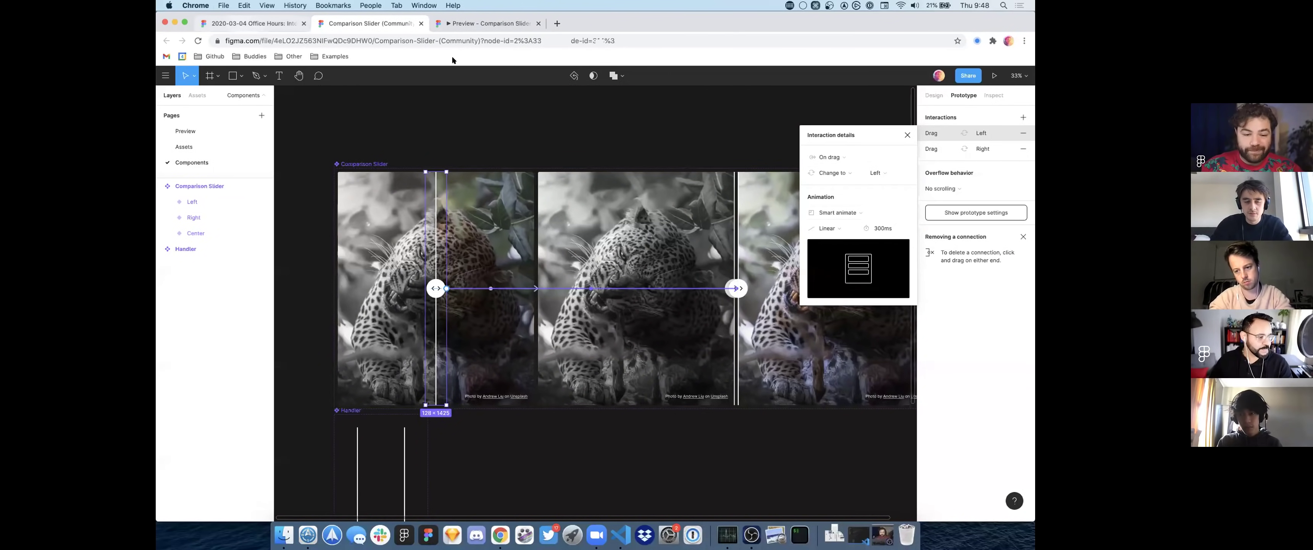
Step: Close the Comparison Slider design and preview, and open the Talky - Interactive Component Animation file from the Examples bookmarks
{"action": "key", "text": "super"}
{"action": "key", "text": "super+w"}
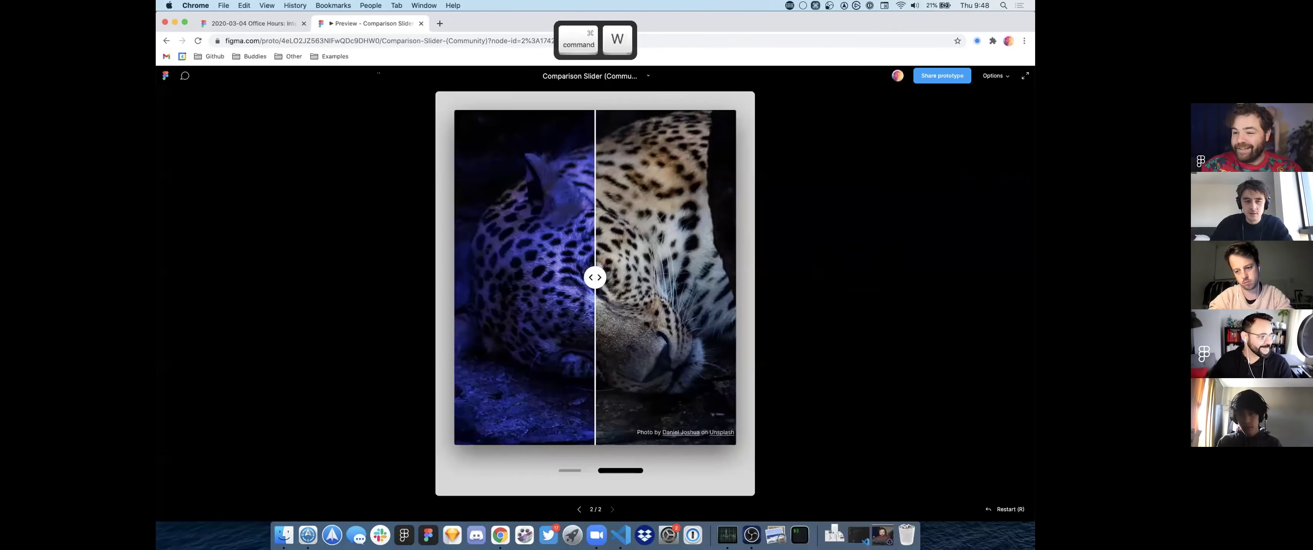
{"action": "key", "text": "super+w"}
{"action": "left_click", "coordinate": [330, 56]}
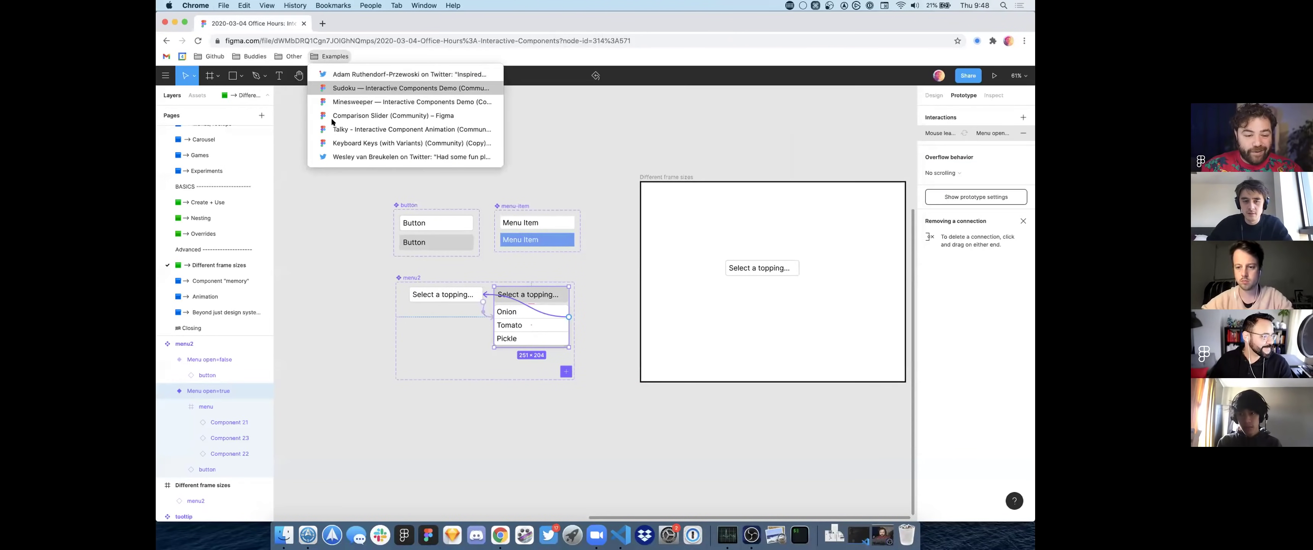
{"action": "left_click", "coordinate": [347, 129], "text": "super"}
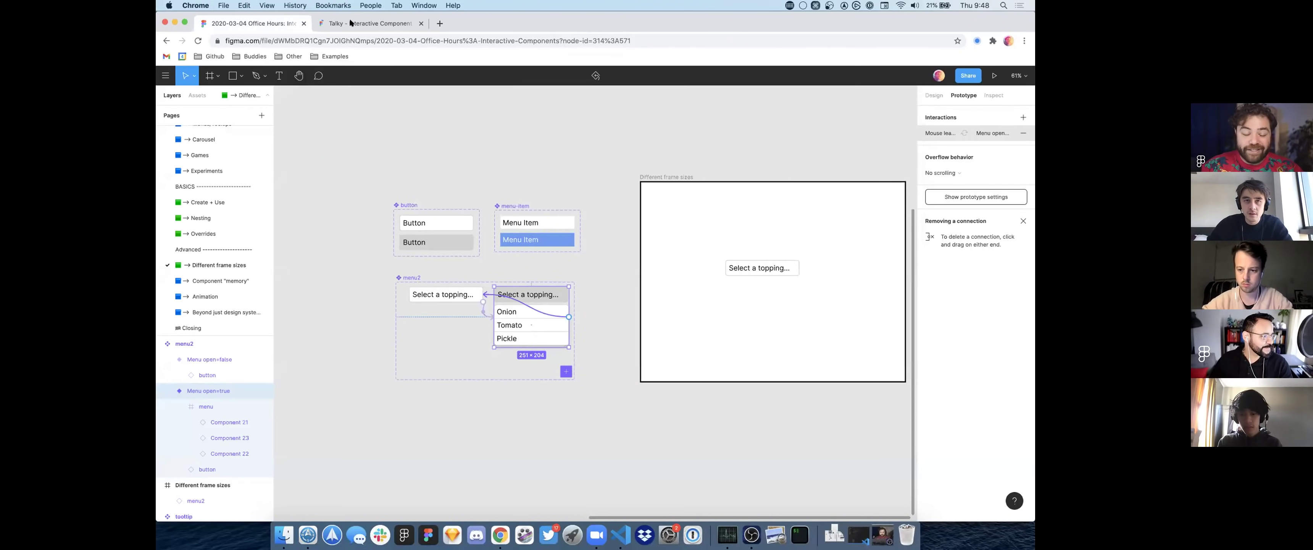
{"action": "left_click", "coordinate": [351, 23]}
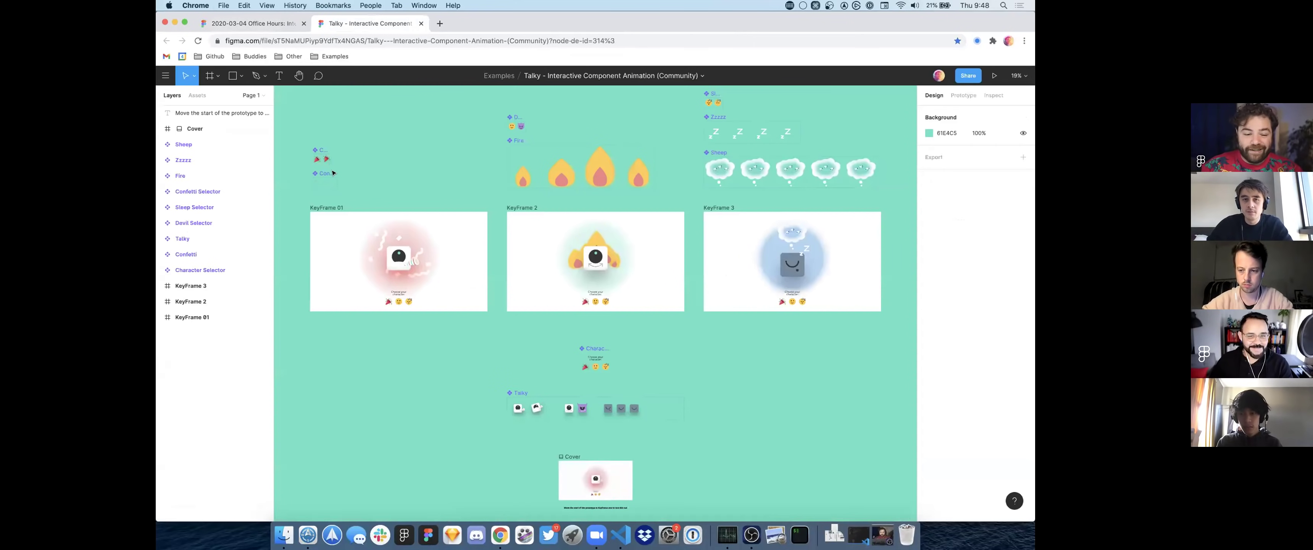
Step: Select the KeyFrame 01 frame and present the Talky prototype from it
{"action": "left_click", "coordinate": [332, 208]}
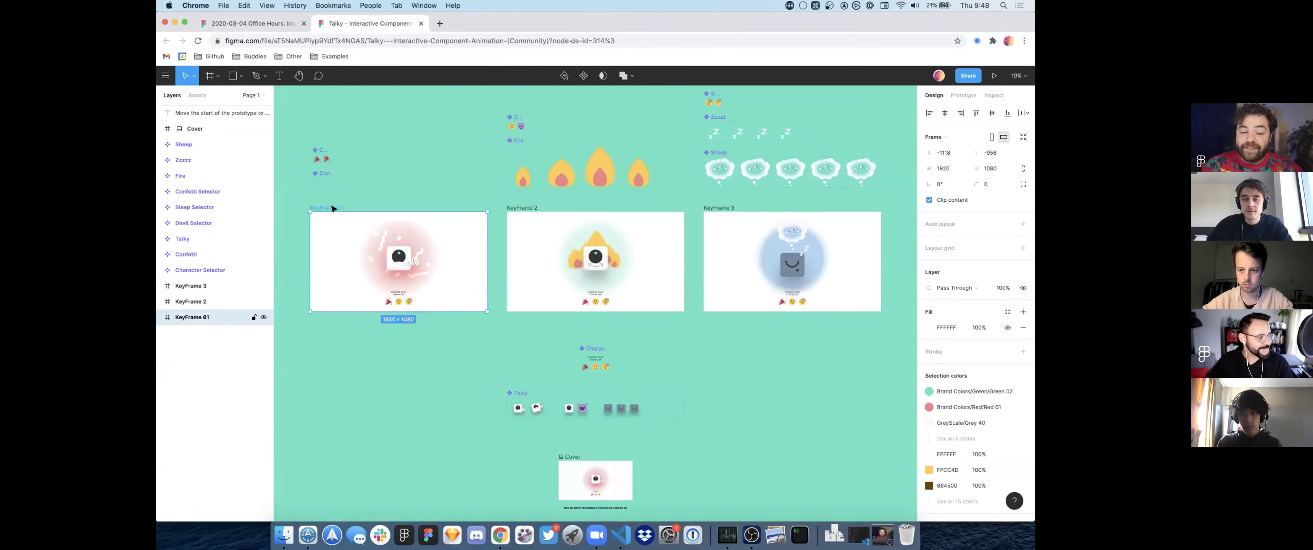
{"action": "left_click", "coordinate": [992, 74]}
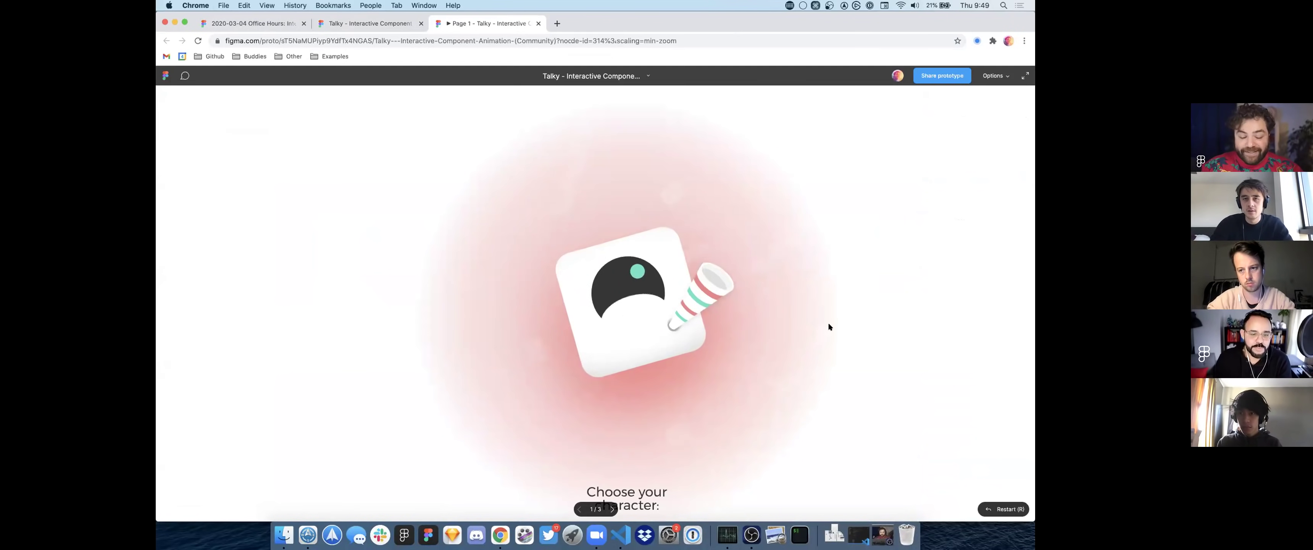
Step: Fit the Talky prototype to the window and switch the character to the devil and to the sleeping face
{"action": "key", "text": "z"}
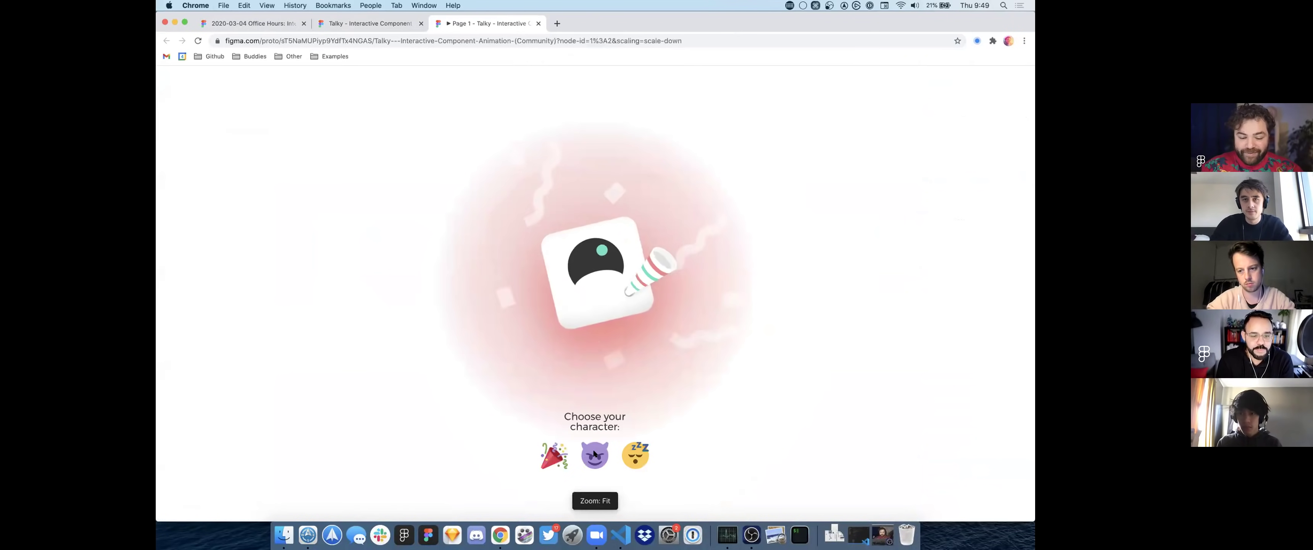
{"action": "left_click", "coordinate": [595, 453]}
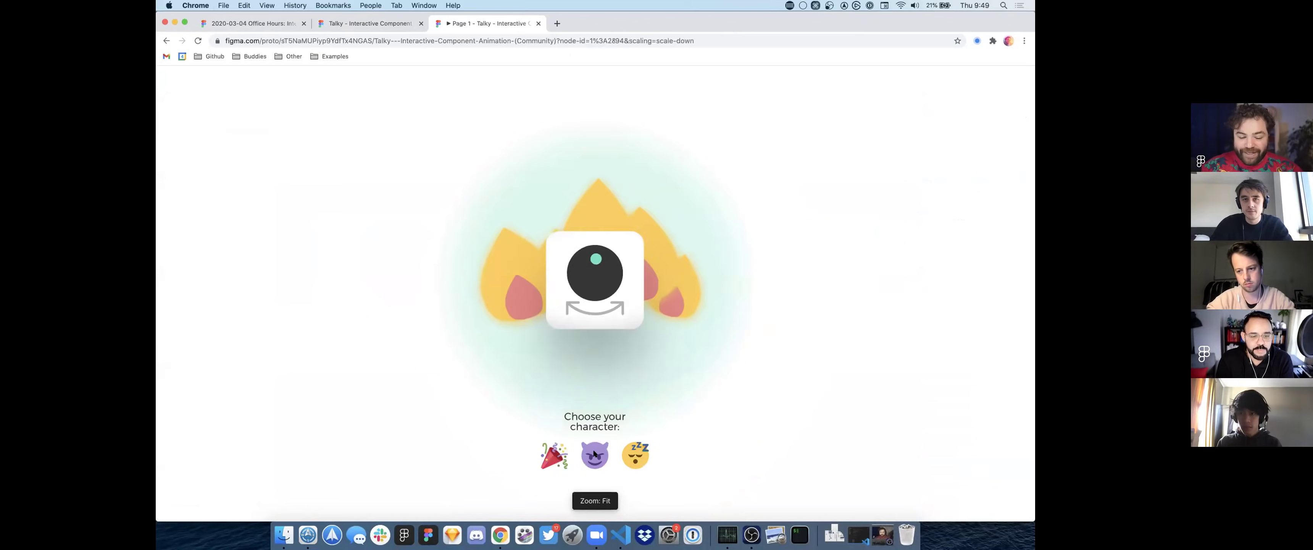
{"action": "left_click", "coordinate": [634, 455]}
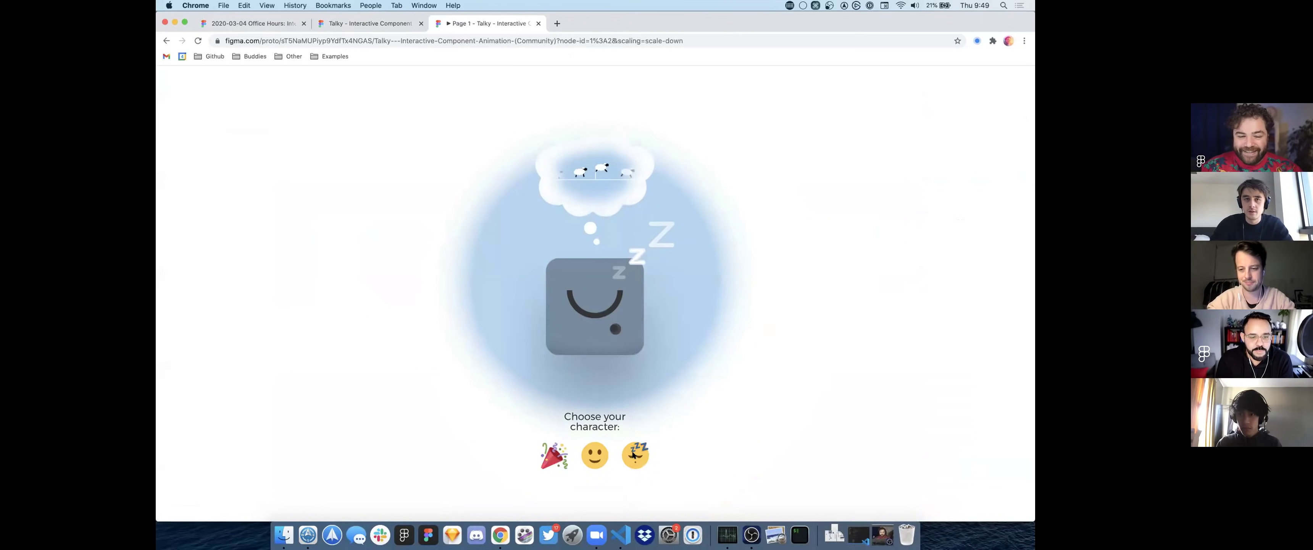
Step: Return to the Talky design file and examine the sleep selector, Zzzzz and Sheep components and the KeyFrame 3 frame
{"action": "left_click", "coordinate": [363, 22]}
{"action": "scroll", "coordinate": [574, 233], "scroll_direction": "up", "scroll_amount": 6}
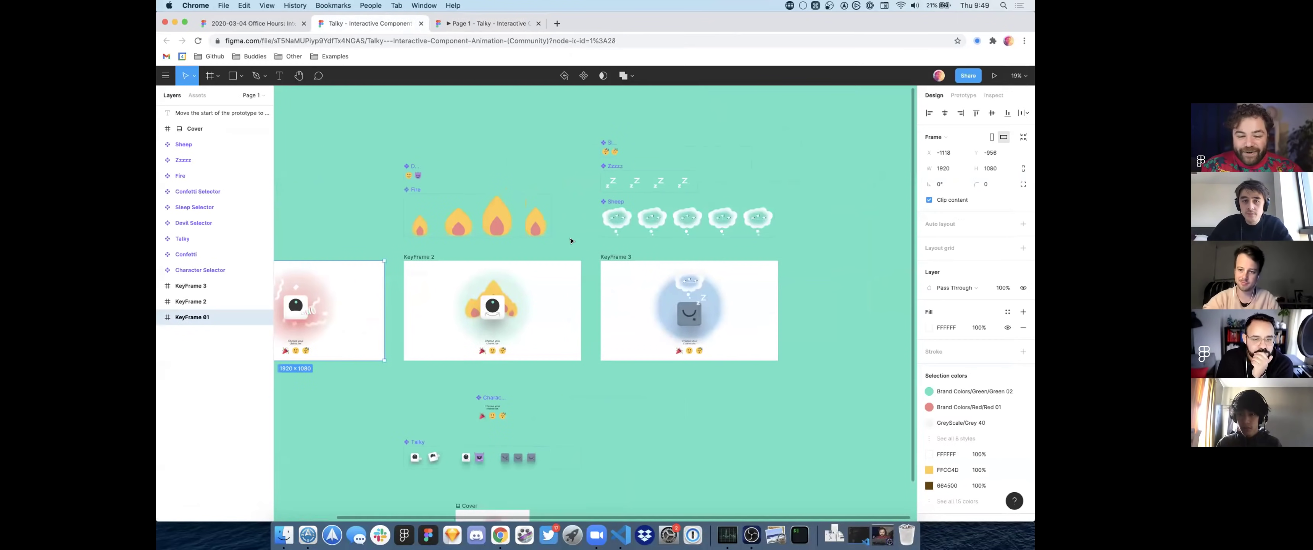
{"action": "scroll", "coordinate": [501, 100], "scroll_direction": "up", "scroll_amount": 3}
{"action": "scroll", "coordinate": [563, 228], "scroll_direction": "down", "scroll_amount": 2}
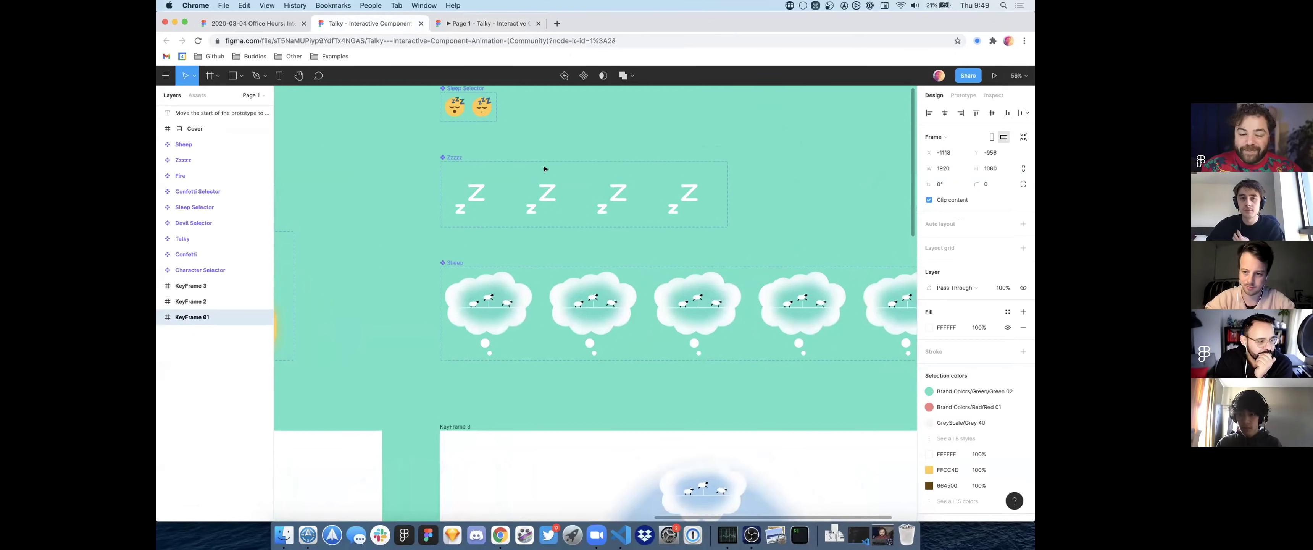
{"action": "scroll", "coordinate": [593, 208], "scroll_direction": "right", "scroll_amount": 3}
{"action": "scroll", "coordinate": [593, 208], "scroll_direction": "down", "scroll_amount": 1}
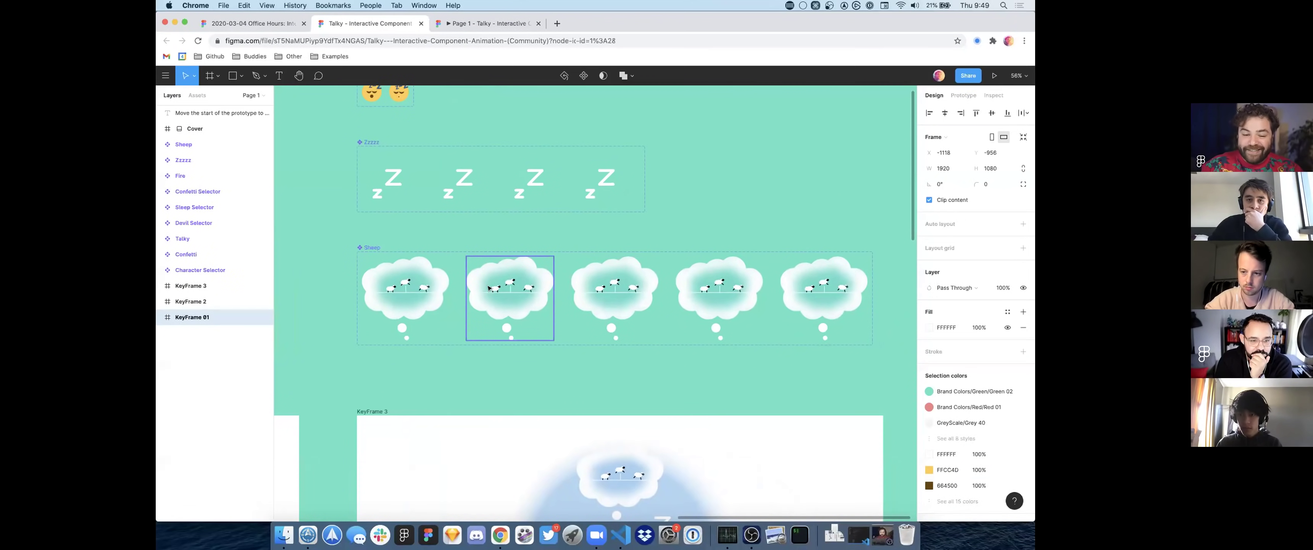
{"action": "scroll", "coordinate": [488, 288], "scroll_direction": "up", "scroll_amount": 3}
{"action": "scroll", "coordinate": [488, 288], "scroll_direction": "left", "scroll_amount": 2}
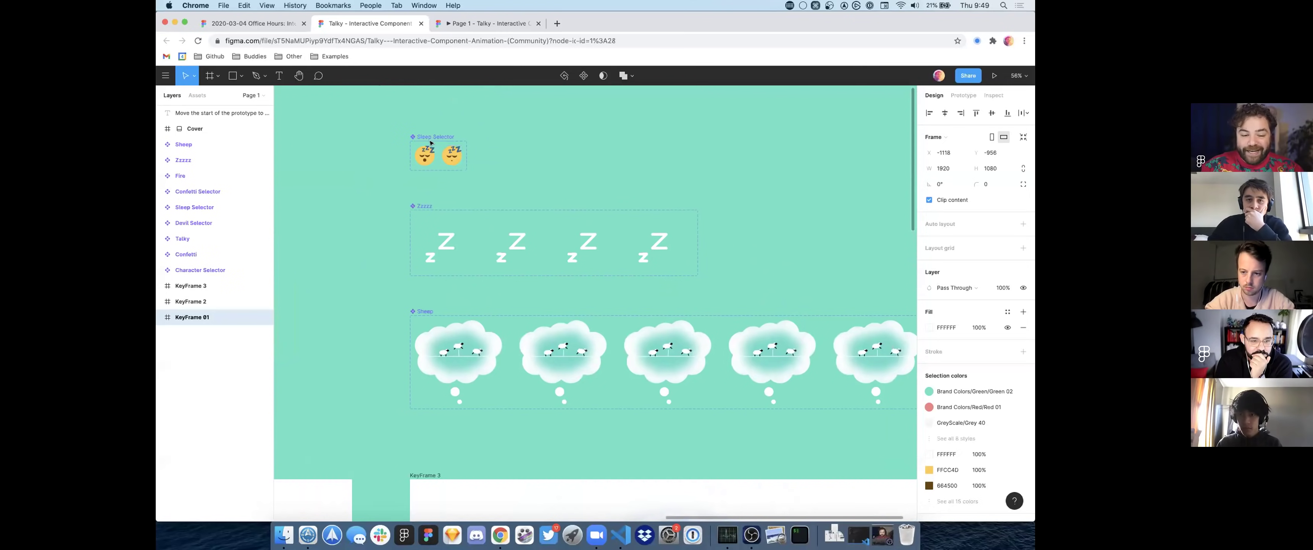
{"action": "scroll", "coordinate": [560, 220], "scroll_direction": "down", "scroll_amount": 10}
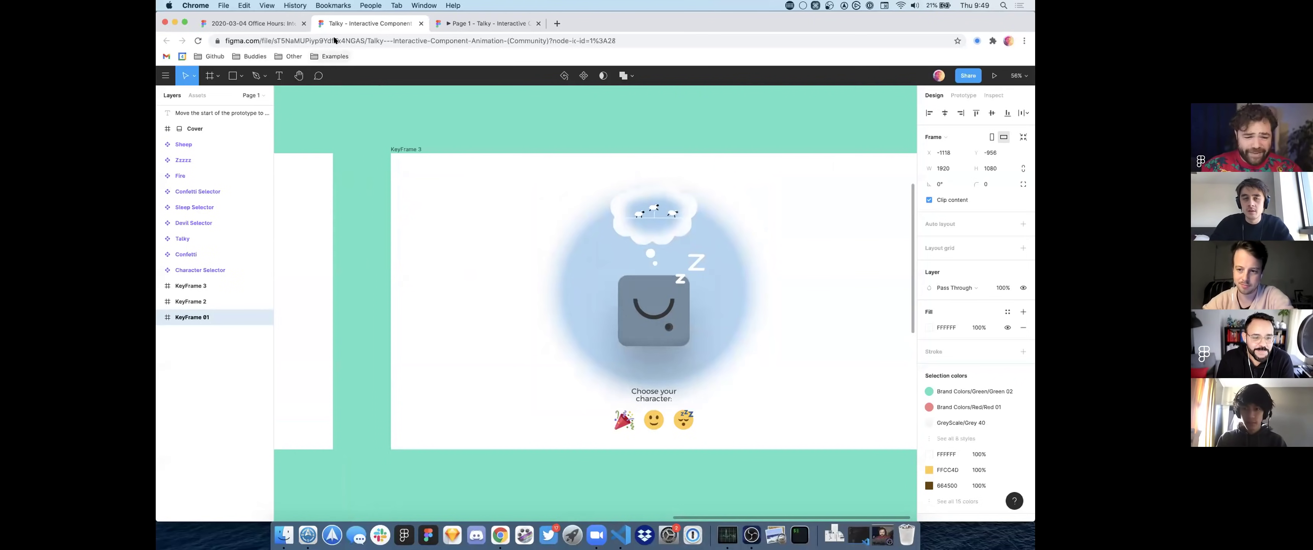
Step: Open the Keyboard Keys (with Variants) file from the Examples bookmarks and examine the key variants on its Interactive Keys page
{"action": "left_click", "coordinate": [332, 57]}
{"action": "left_click", "coordinate": [357, 142]}
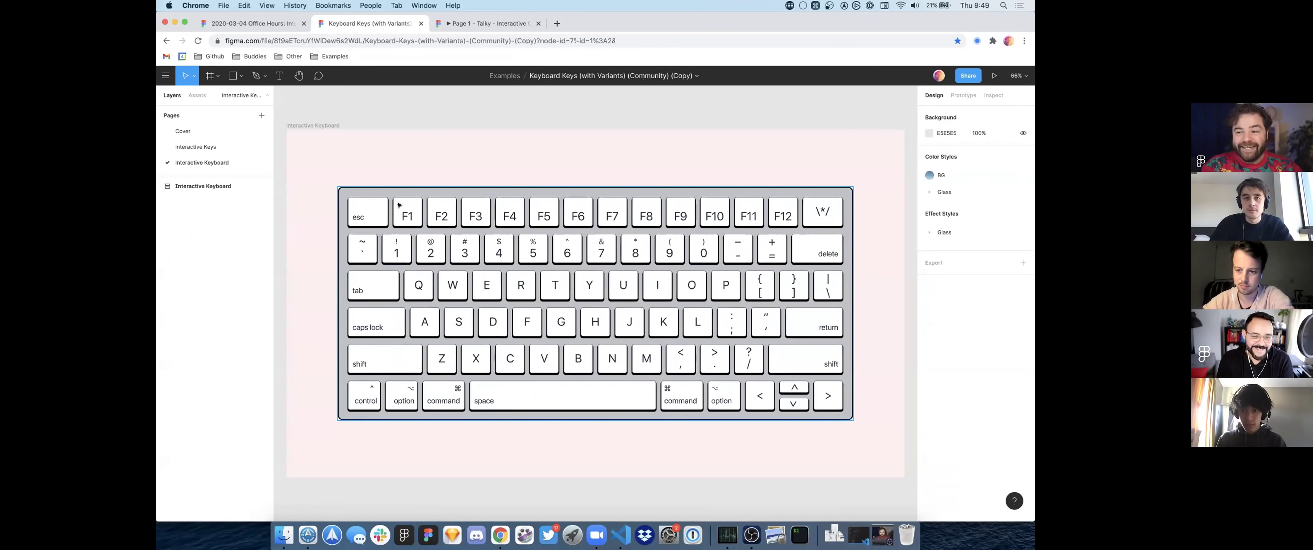
{"action": "left_click", "coordinate": [210, 146]}
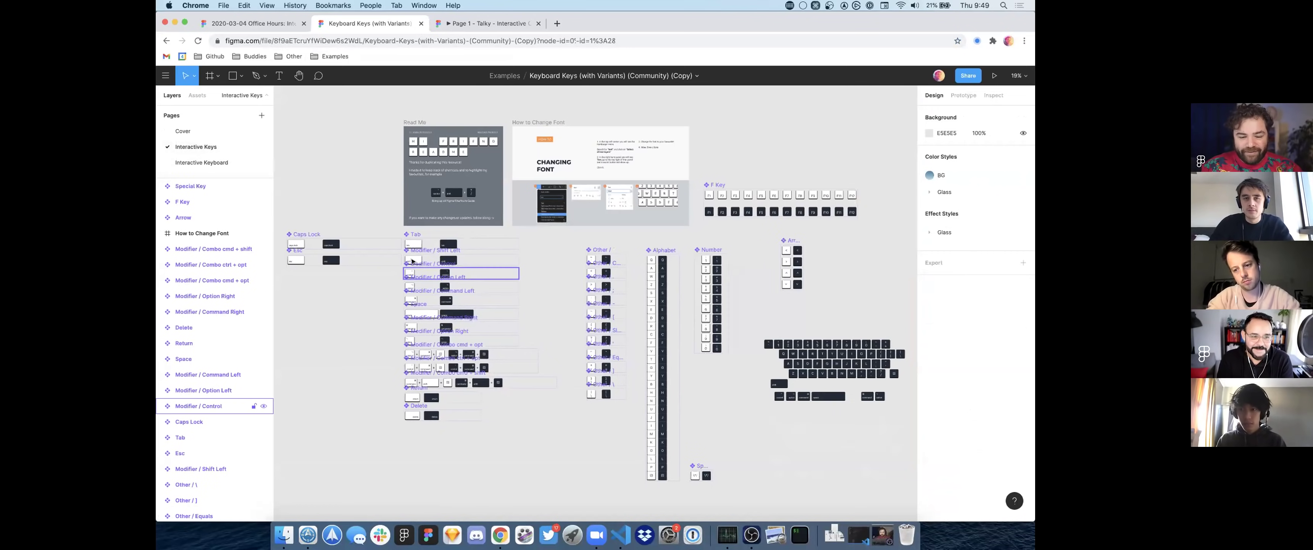
{"action": "scroll", "coordinate": [411, 261], "scroll_direction": "up", "scroll_amount": 5}
{"action": "scroll", "coordinate": [412, 261], "scroll_direction": "right", "scroll_amount": 3}
{"action": "scroll", "coordinate": [412, 261], "scroll_direction": "right", "scroll_amount": 5}
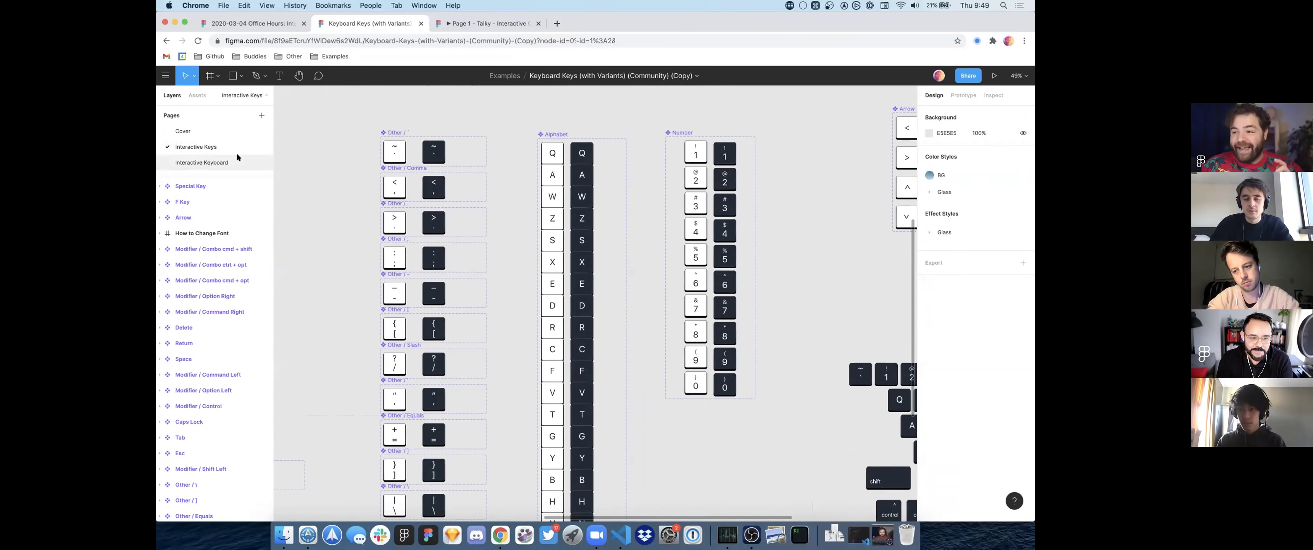
Step: Open the Interactive Keyboard page, look over the keyboard frame and present its prototype
{"action": "left_click", "coordinate": [225, 162]}
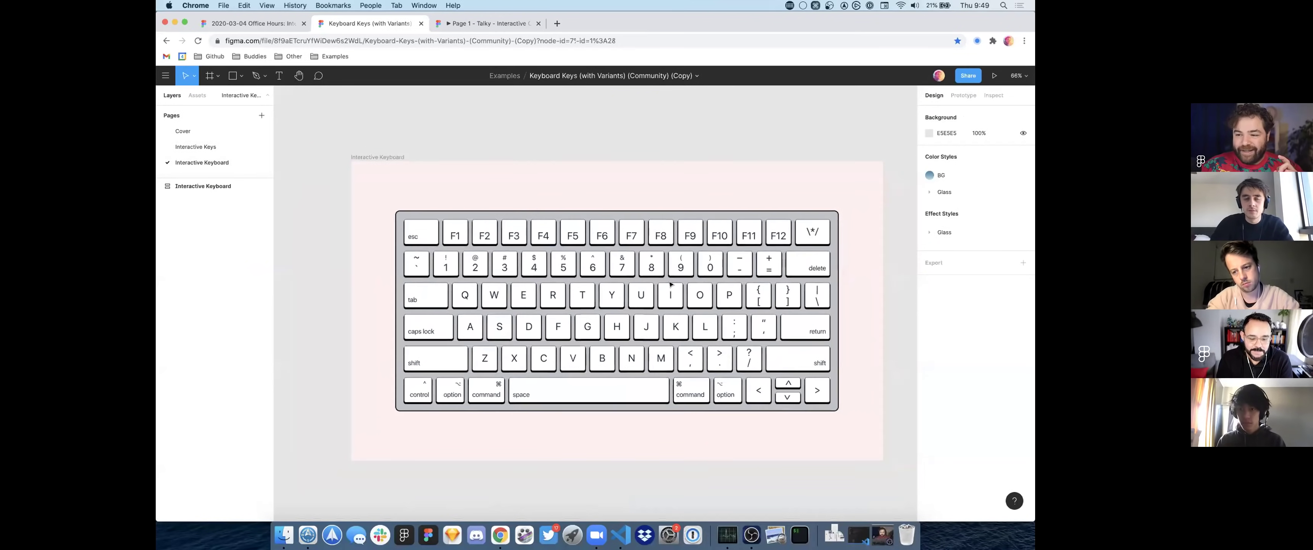
{"action": "scroll", "coordinate": [670, 284], "scroll_direction": "up", "scroll_amount": 3}
{"action": "scroll", "coordinate": [669, 283], "scroll_direction": "down", "scroll_amount": 4}
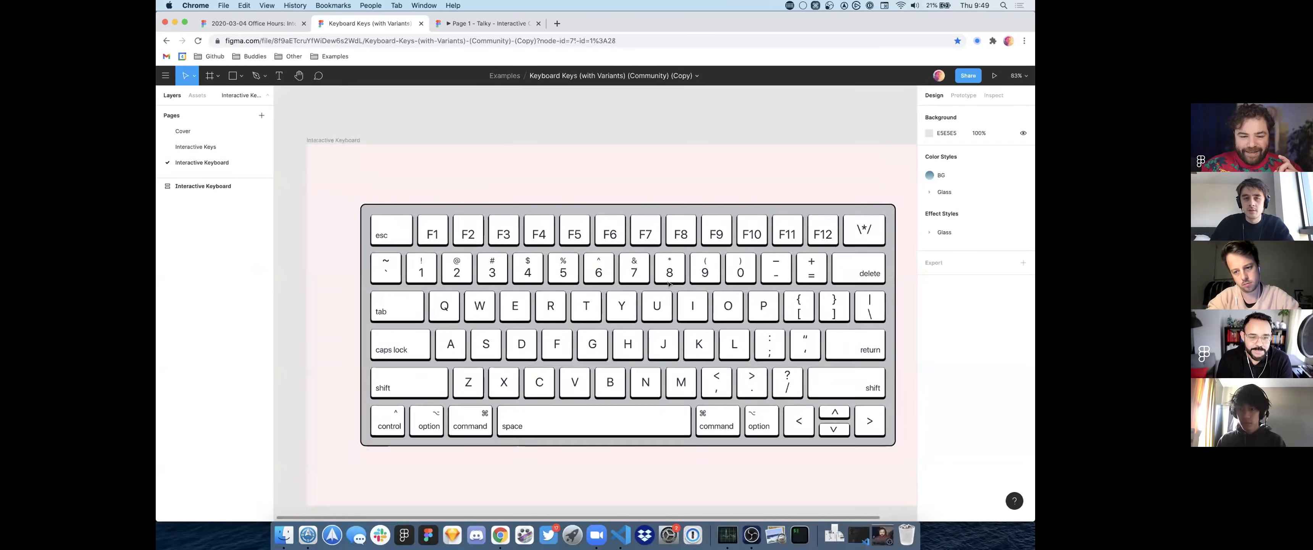
{"action": "scroll", "coordinate": [732, 225], "scroll_direction": "up", "scroll_amount": 1}
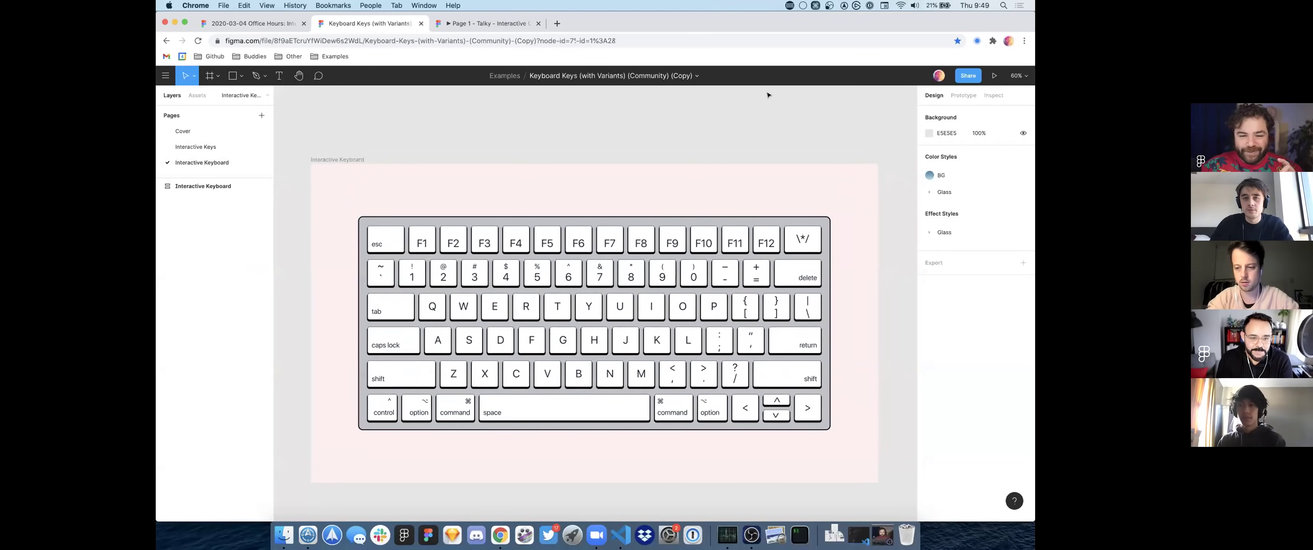
{"action": "scroll", "coordinate": [772, 125], "scroll_direction": "up", "scroll_amount": 1}
{"action": "scroll", "coordinate": [772, 126], "scroll_direction": "left", "scroll_amount": 1}
{"action": "scroll", "coordinate": [773, 126], "scroll_direction": "down", "scroll_amount": 2}
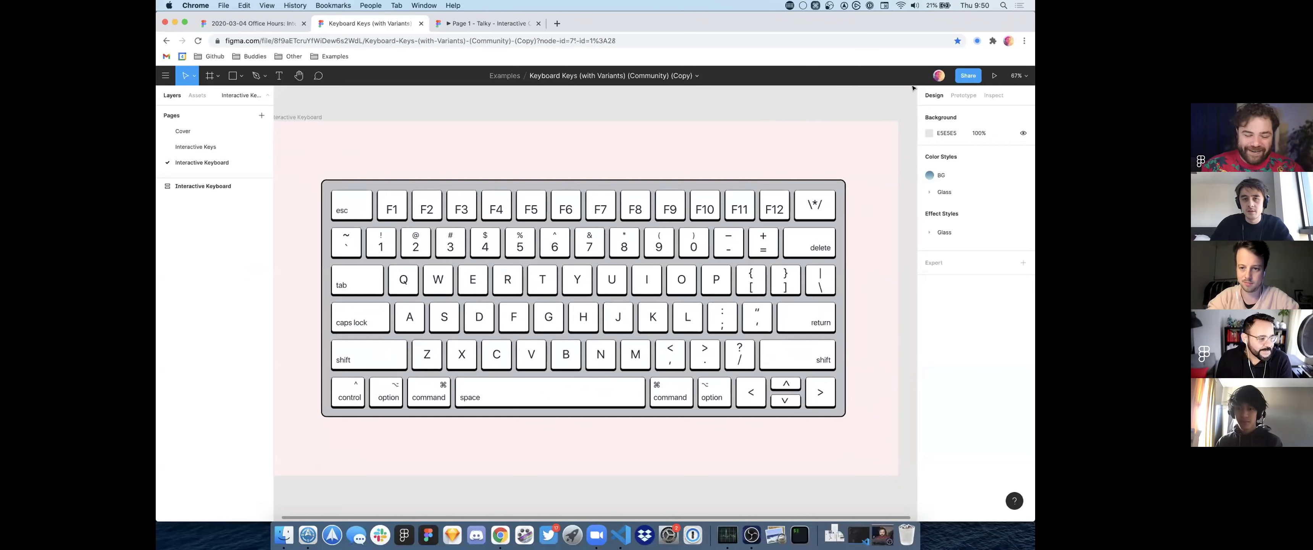
{"action": "left_click", "coordinate": [995, 75]}
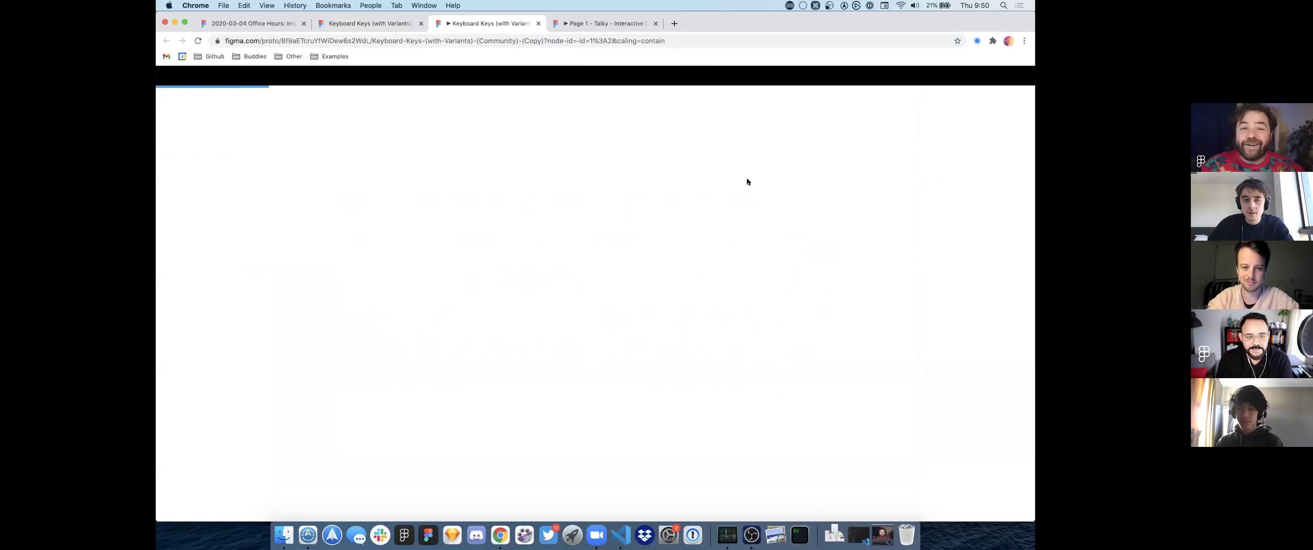
Step: Try out the Interactive Keyboard prototype by typing a long run of random letters
{"action": "key", "text": "f"}
{"action": "key", "text": "a"}
{"action": "key", "text": "s"}
{"action": "key", "text": "s"}
{"action": "key", "text": "d"}
{"action": "key", "text": "j"}
{"action": "key", "text": "k"}
{"action": "key", "text": "f"}
{"action": "key", "text": "d"}
{"action": "key", "text": "n"}
{"action": "key", "text": "v"}
{"action": "key", "text": "a"}
{"action": "key", "text": "b"}
{"action": "key", "text": "i"}
{"action": "key", "text": "o"}
{"action": "key", "text": "i"}
{"action": "key", "text": "e"}
{"action": "key", "text": "u"}
{"action": "key", "text": "w"}
{"action": "key", "text": "o"}
{"action": "key", "text": "k"}
{"action": "key", "text": "v"}
{"action": "key", "text": "m"}
{"action": "key", "text": "x"}
{"action": "key", "text": "k"}
{"action": "key", "text": "v"}
{"action": "key", "text": "h"}
{"action": "key", "text": "c"}
{"action": "key", "text": "w"}
{"action": "key", "text": "d"}
{"action": "key", "text": "j"}
{"action": "key", "text": "f"}
{"action": "key", "text": "e"}
{"action": "key", "text": "u"}
{"action": "key", "text": "i"}
{"action": "key", "text": "g"}
{"action": "key", "text": "j"}
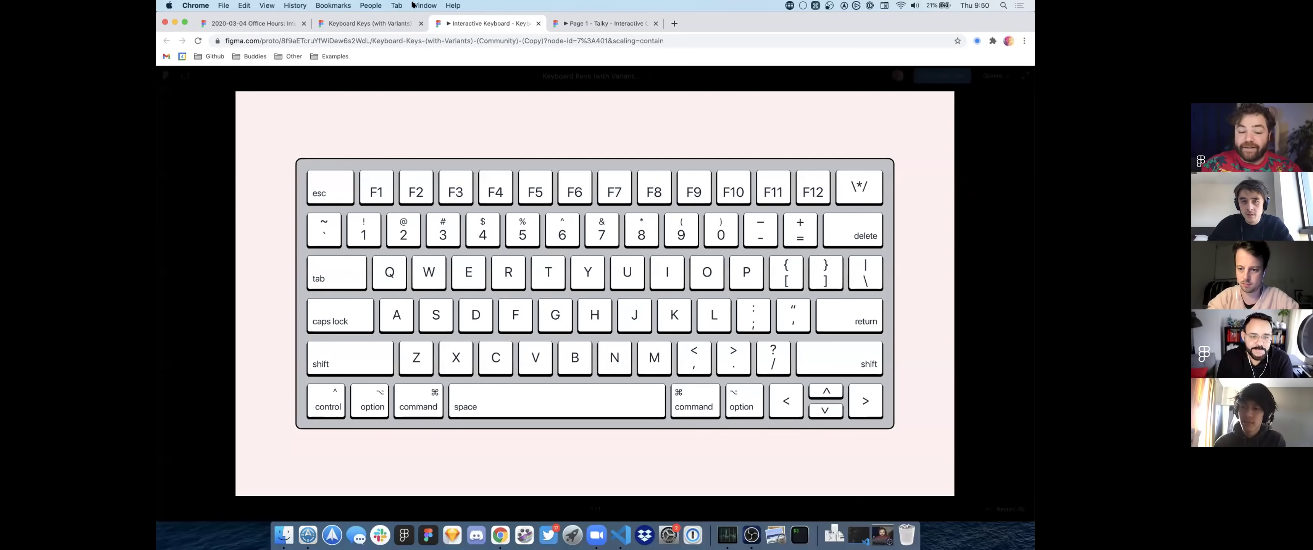
Step: Return to the Keyboard Keys design file and select the row of keys starting with tab
{"action": "left_click", "coordinate": [386, 23]}
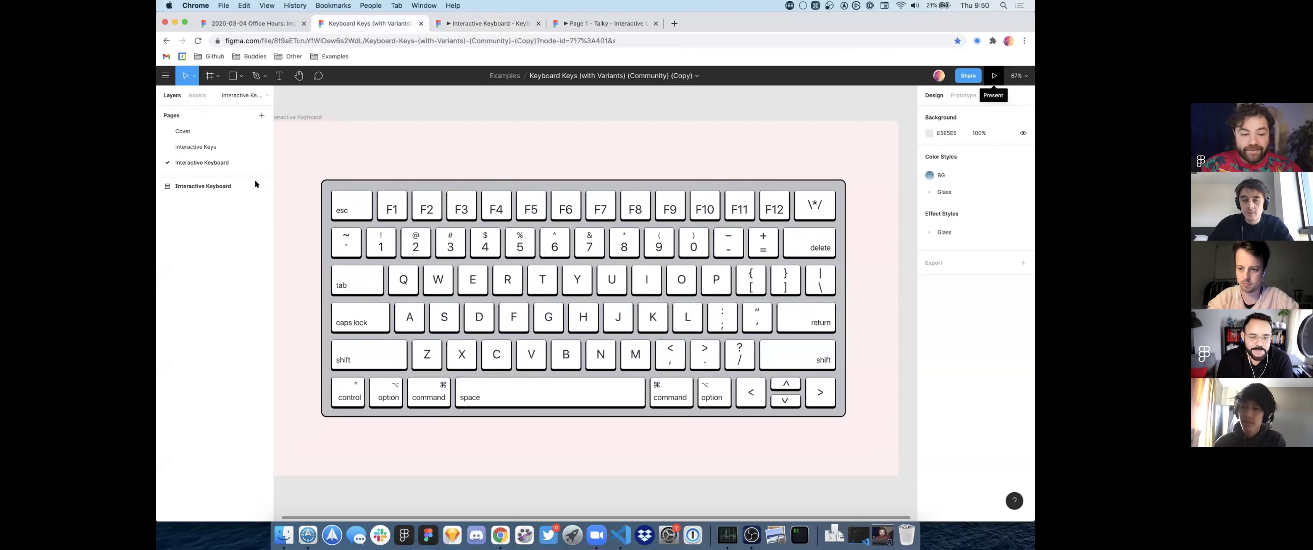
{"action": "left_click", "coordinate": [396, 273]}
{"action": "double_click", "coordinate": [396, 273]}
{"action": "scroll", "coordinate": [398, 273], "scroll_direction": "left", "scroll_amount": 5}
{"action": "key", "text": "shift+1"}
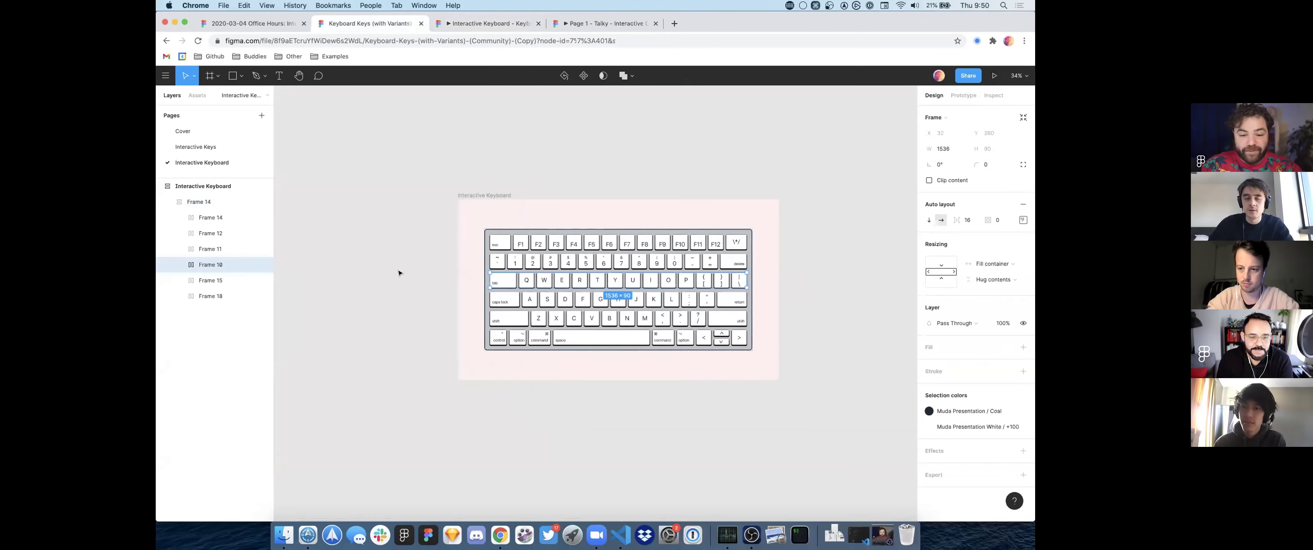
Step: From the Office Hours file, open the bookmarked tweet about playing with Figma interactive components and show its video full screen
{"action": "left_click", "coordinate": [256, 23]}
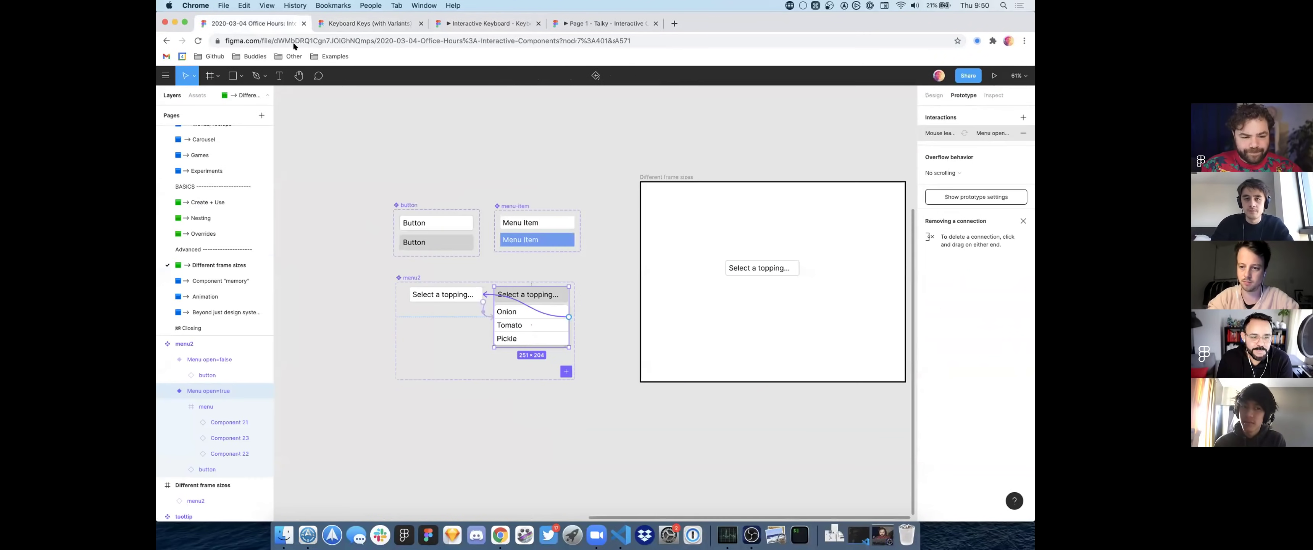
{"action": "left_click", "coordinate": [323, 57]}
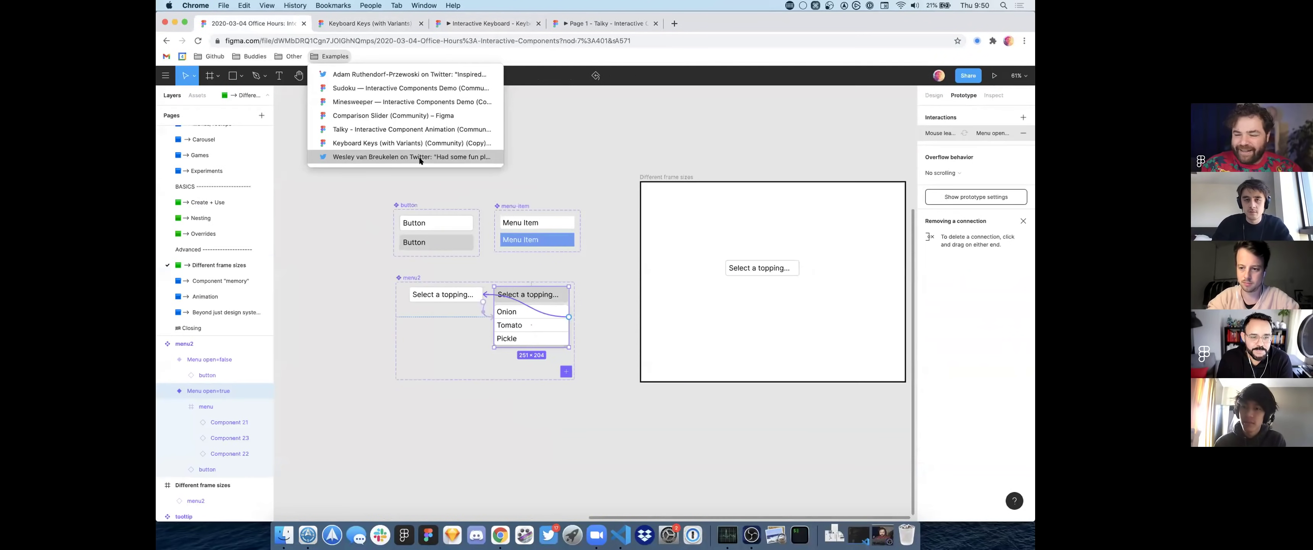
{"action": "key", "text": "super"}
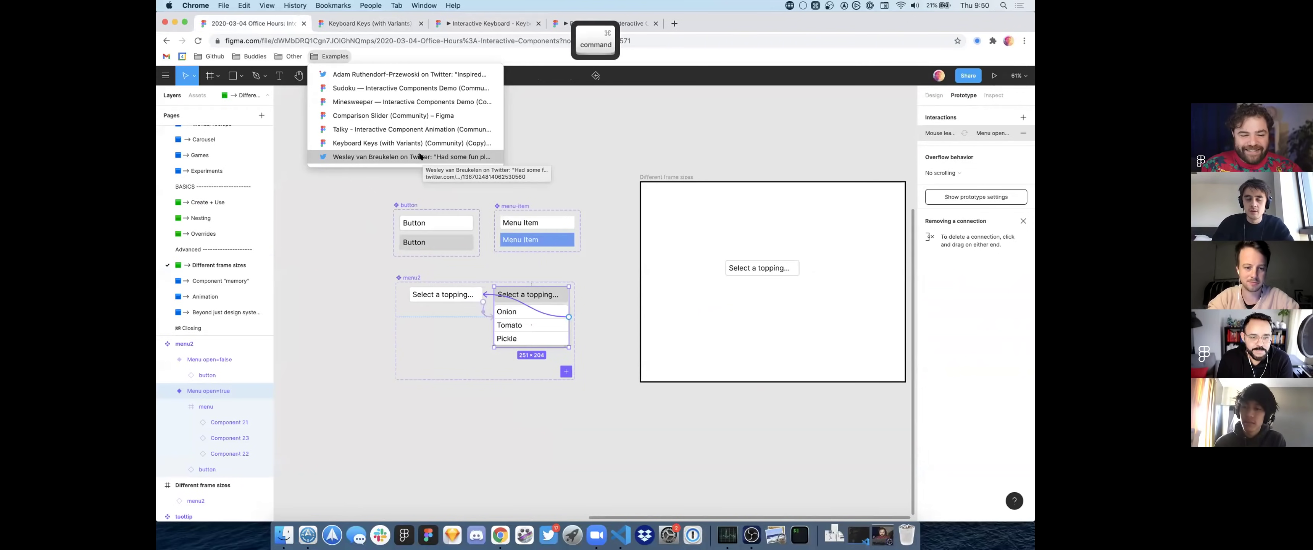
{"action": "left_click", "coordinate": [414, 156]}
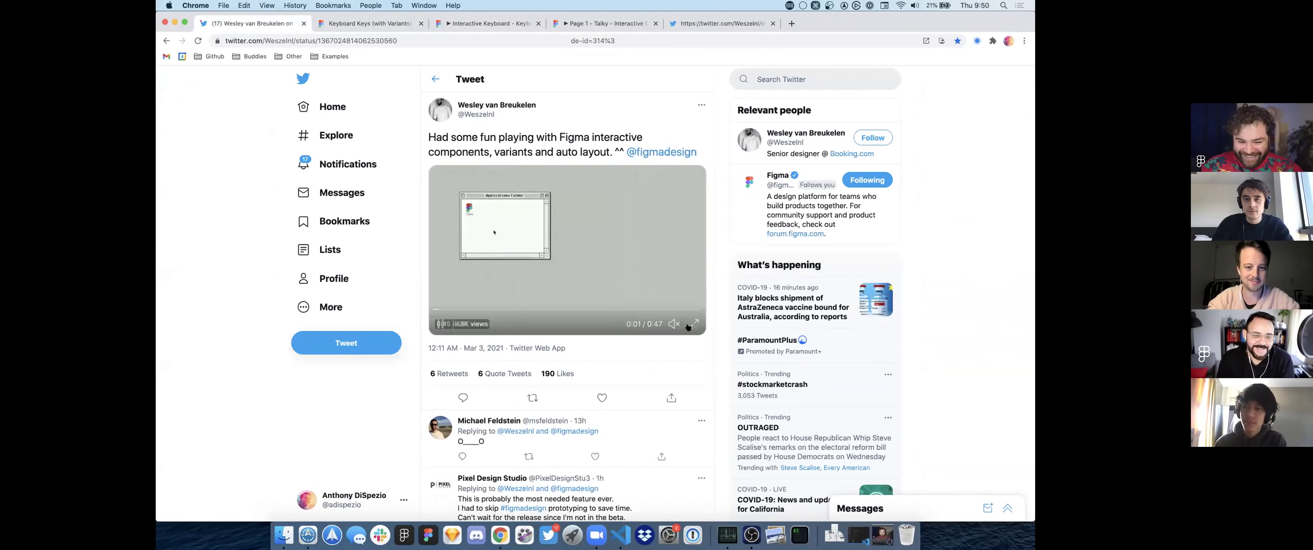
{"action": "left_click", "coordinate": [694, 326]}
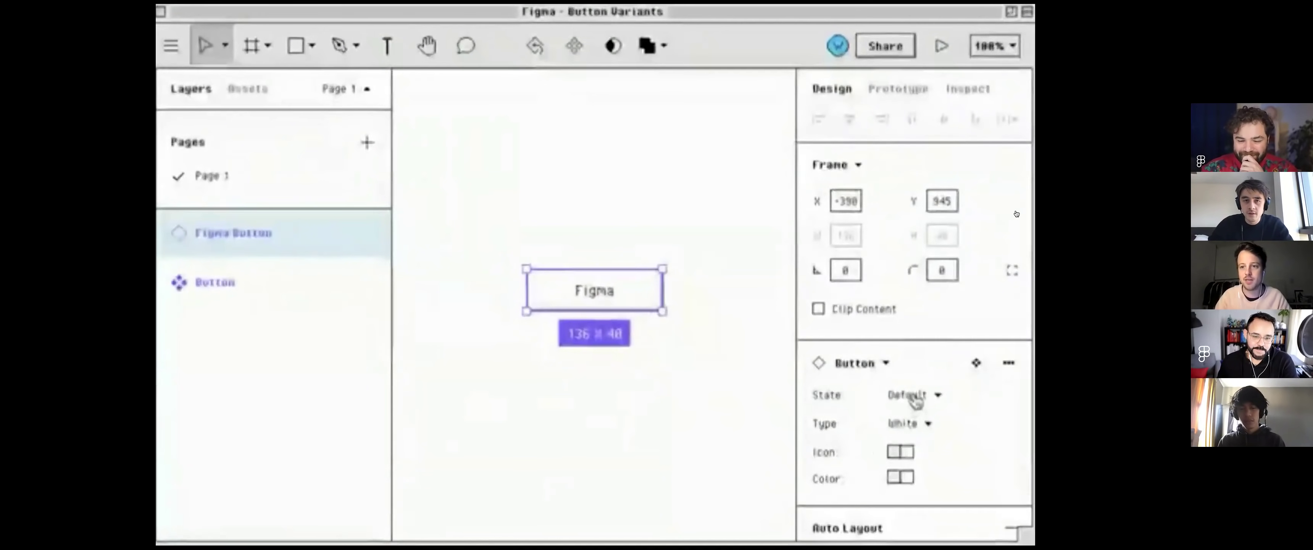
{"action": "left_click", "coordinate": [914, 396]}
{"action": "left_click", "coordinate": [916, 443]}
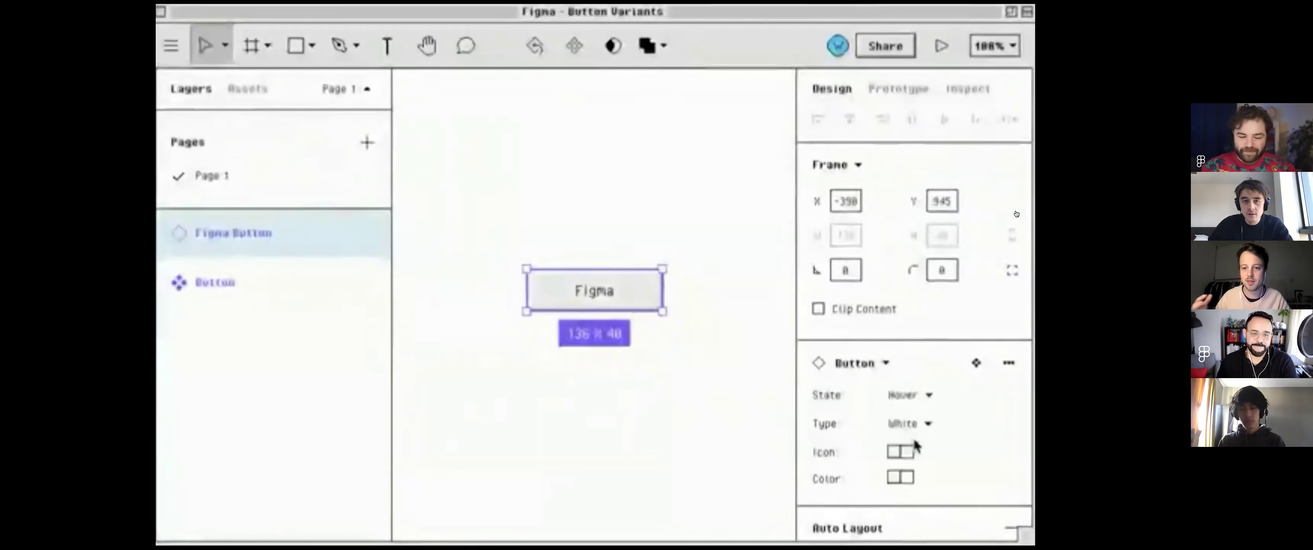
{"action": "left_click", "coordinate": [925, 407]}
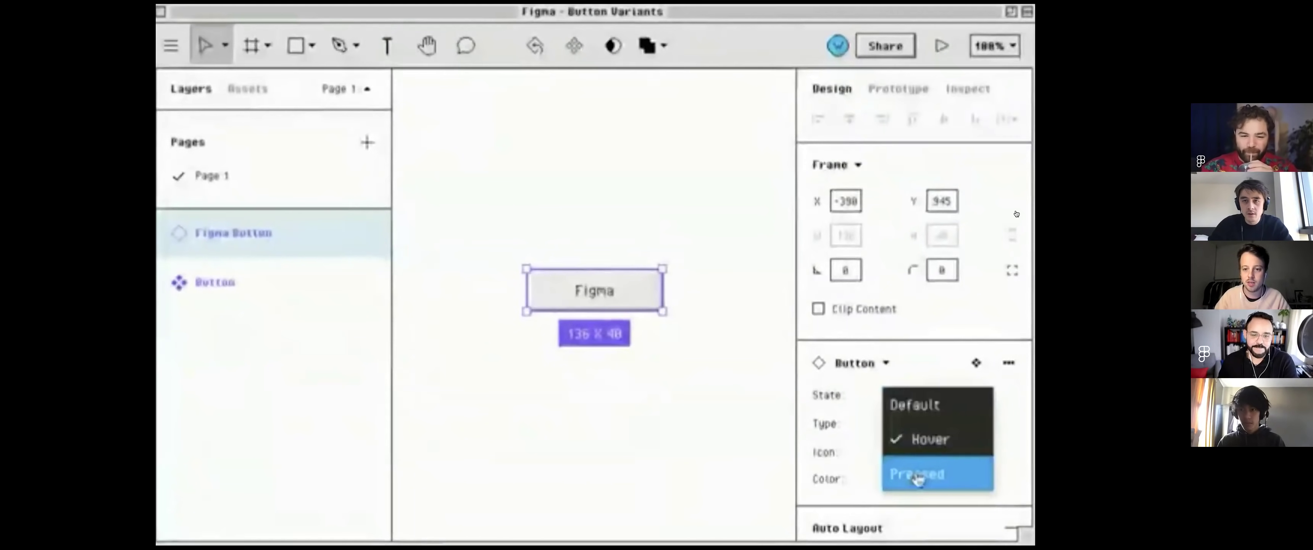
{"action": "left_click", "coordinate": [916, 474]}
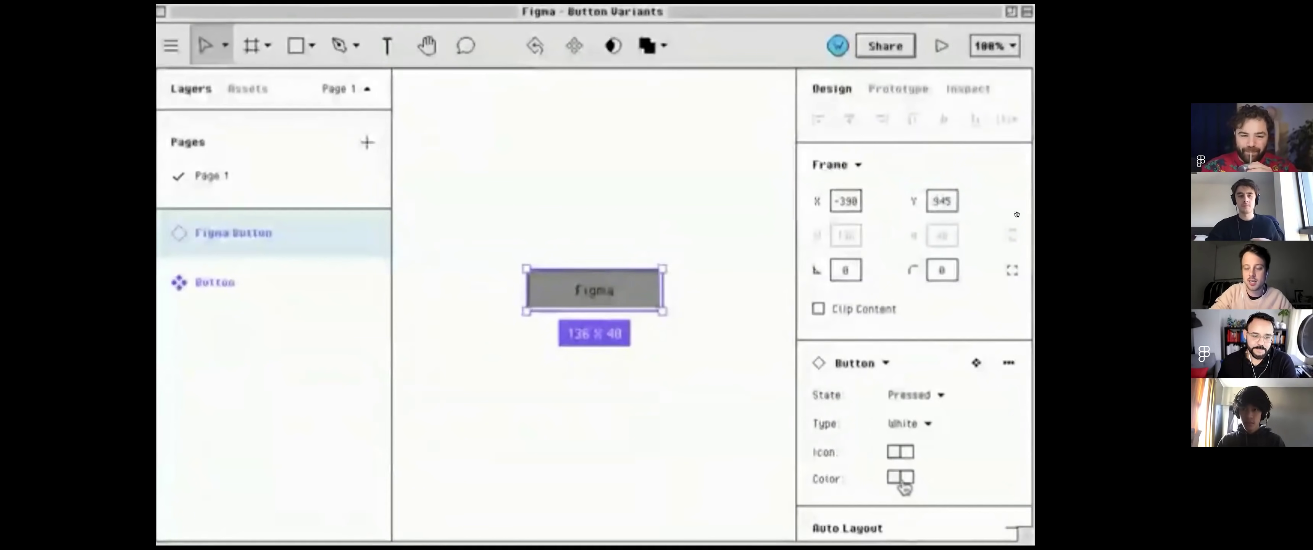
{"action": "left_click", "coordinate": [902, 453]}
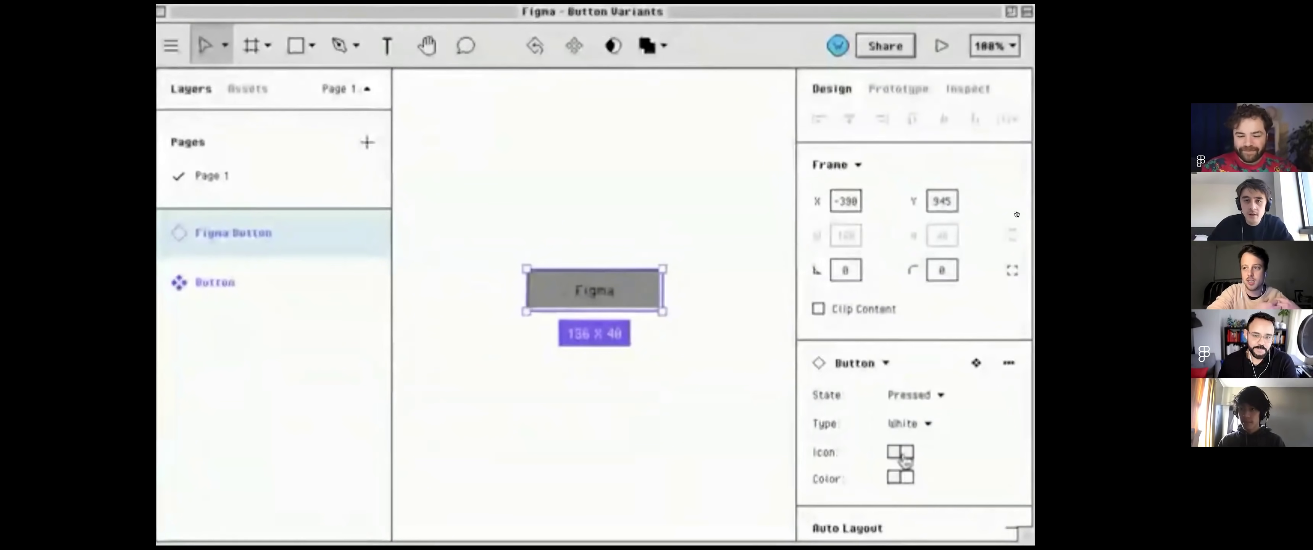
{"action": "left_click", "coordinate": [902, 478]}
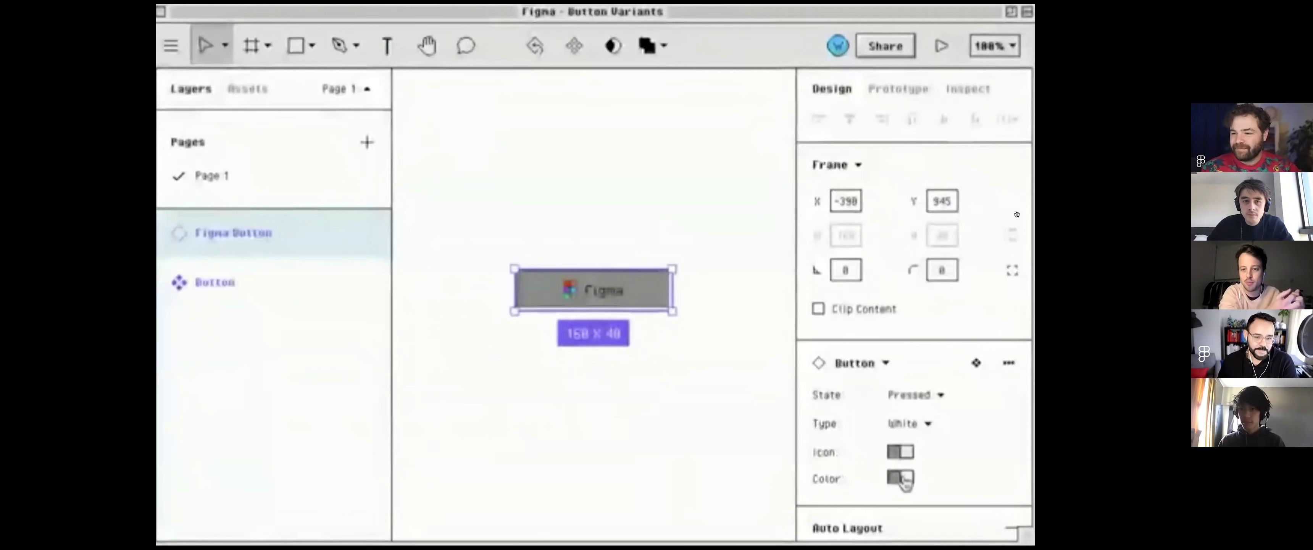
{"action": "left_click", "coordinate": [924, 402]}
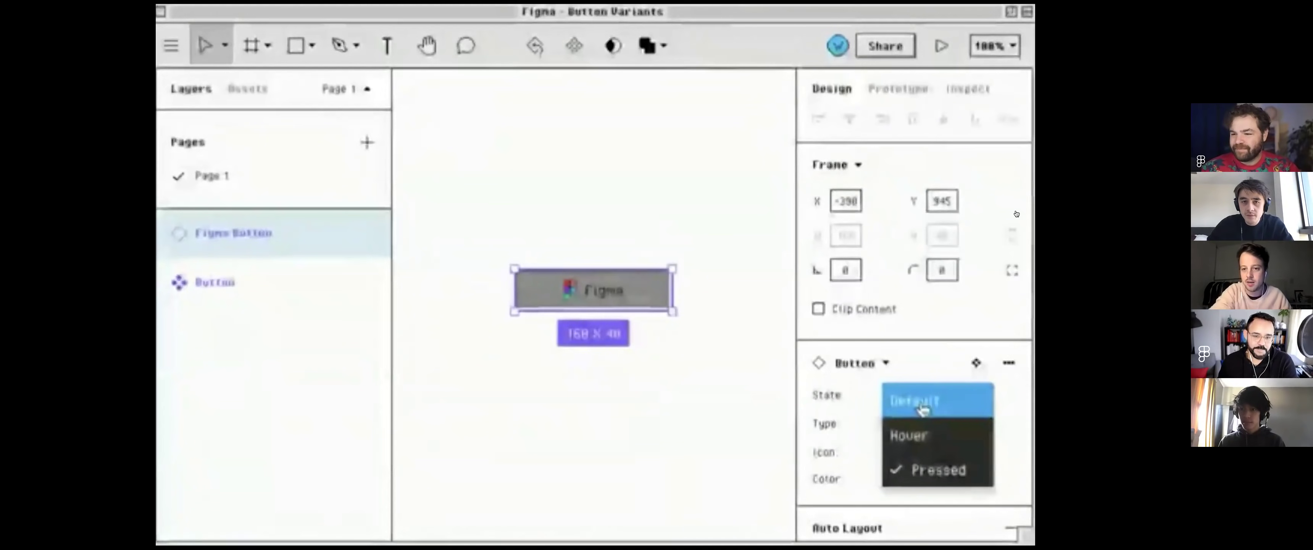
{"action": "left_click", "coordinate": [924, 405]}
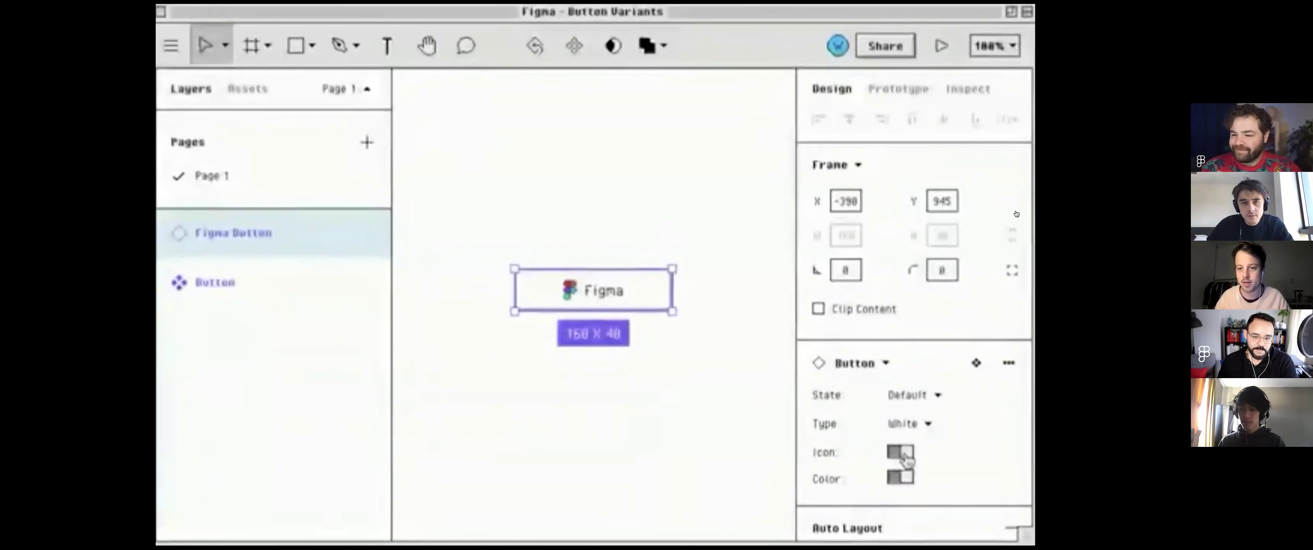
{"action": "left_click", "coordinate": [907, 451]}
{"action": "left_click", "coordinate": [915, 424]}
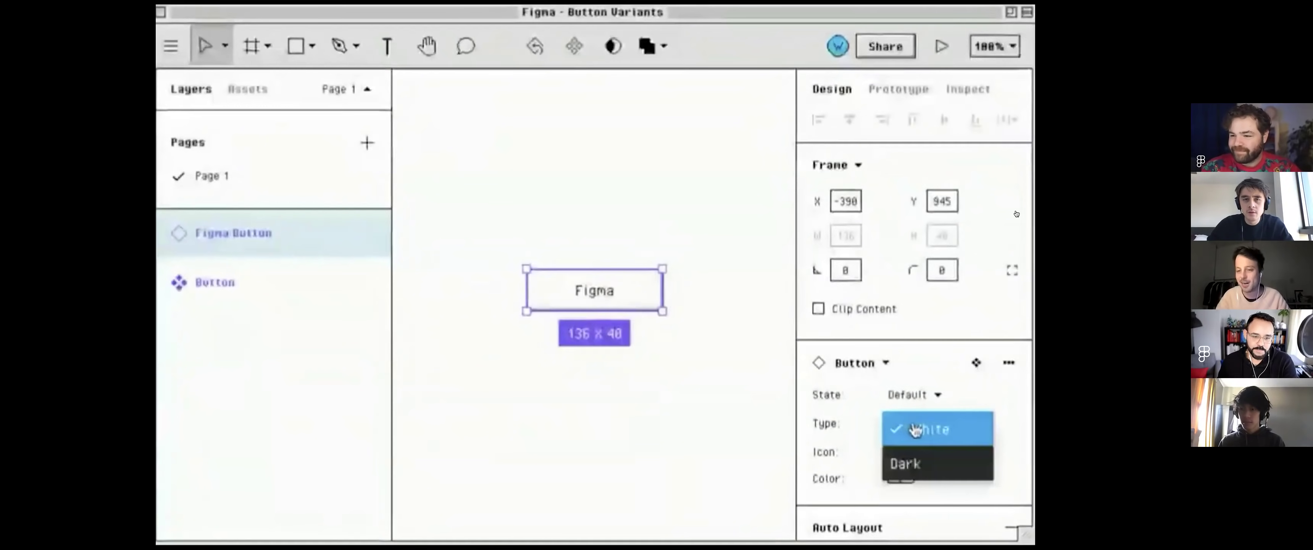
{"action": "left_click", "coordinate": [906, 462]}
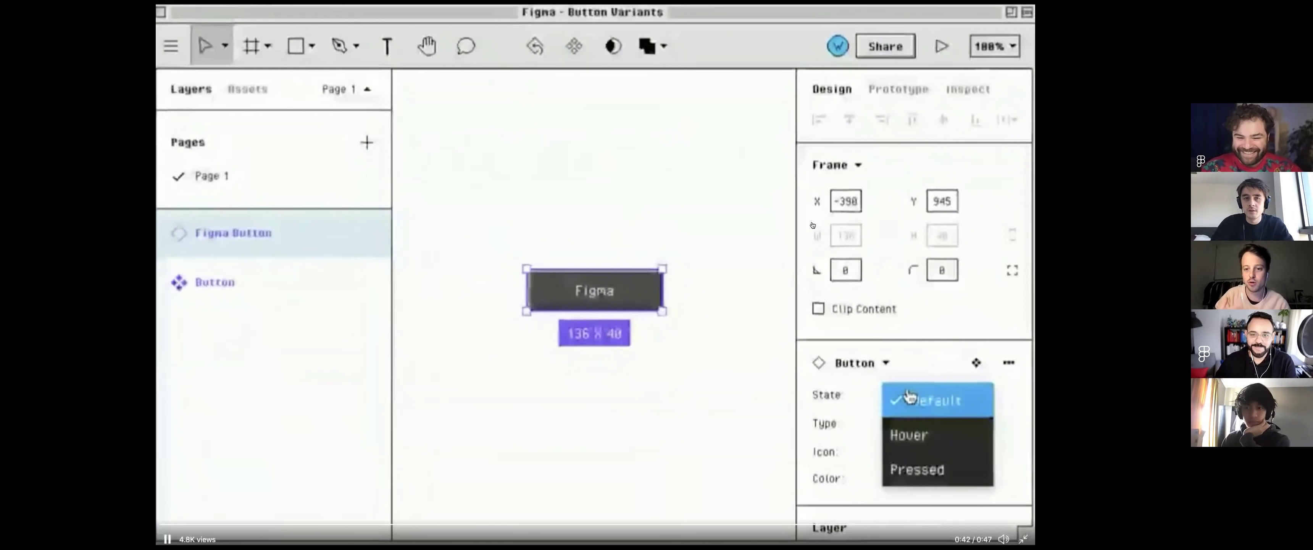
Step: Leave the full-screen video and return to the tweet page
{"action": "left_click", "coordinate": [1023, 539]}
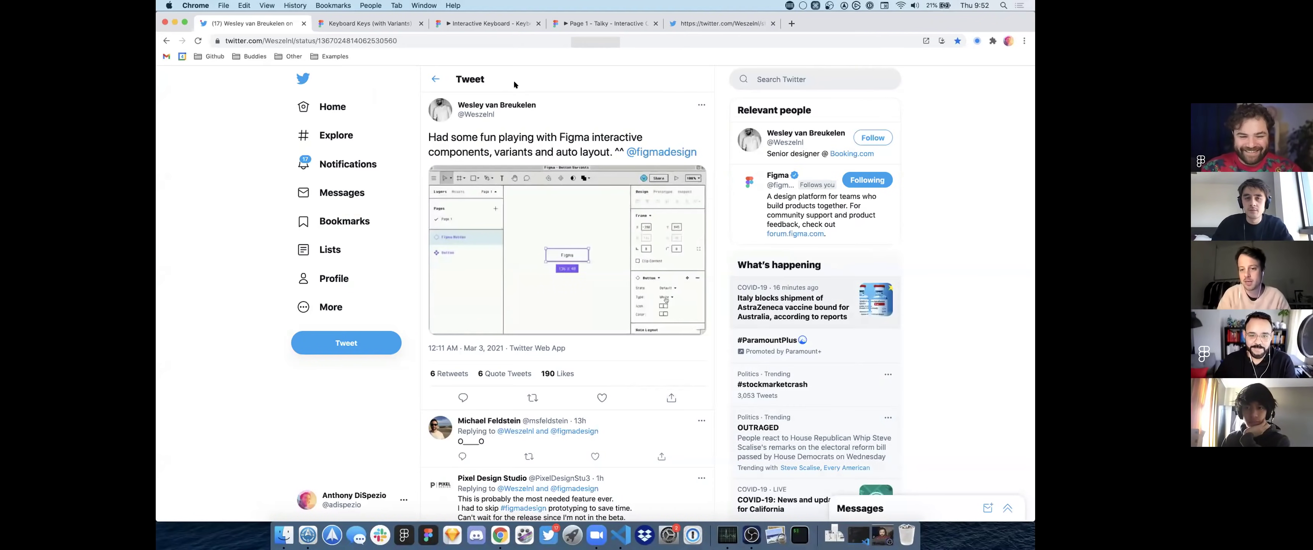
{"action": "triple_click", "coordinate": [548, 96]}
{"action": "left_click", "coordinate": [549, 99]}
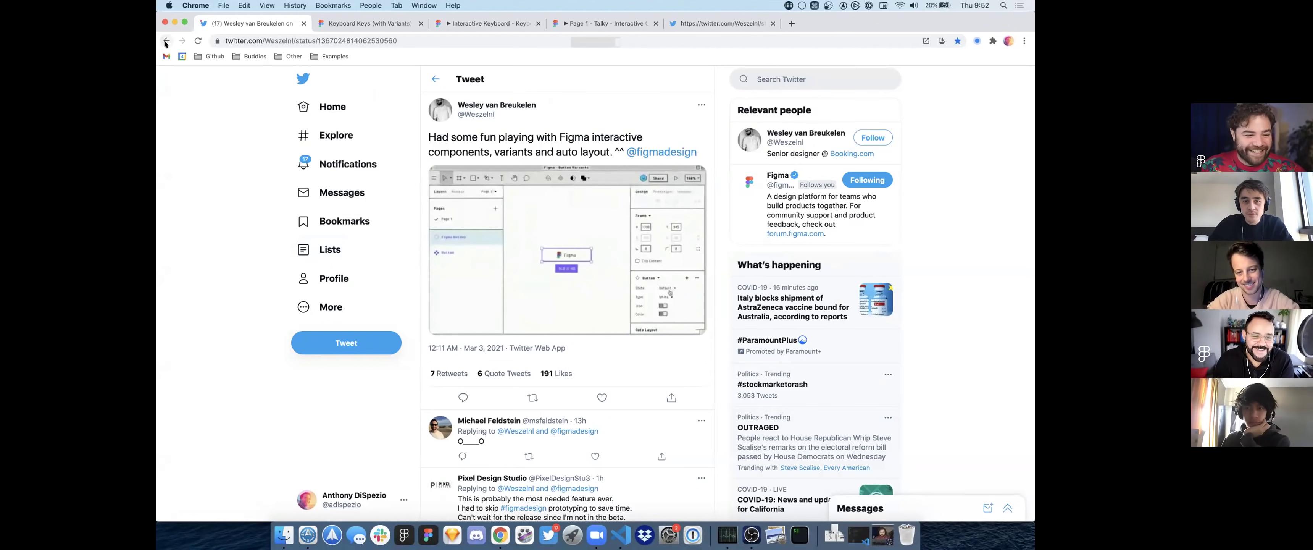
Step: Return from the tweet to the Office Hours file and show the menu2 component set beside the Different frame sizes frame with nothing selected
{"action": "left_click", "coordinate": [338, 22]}
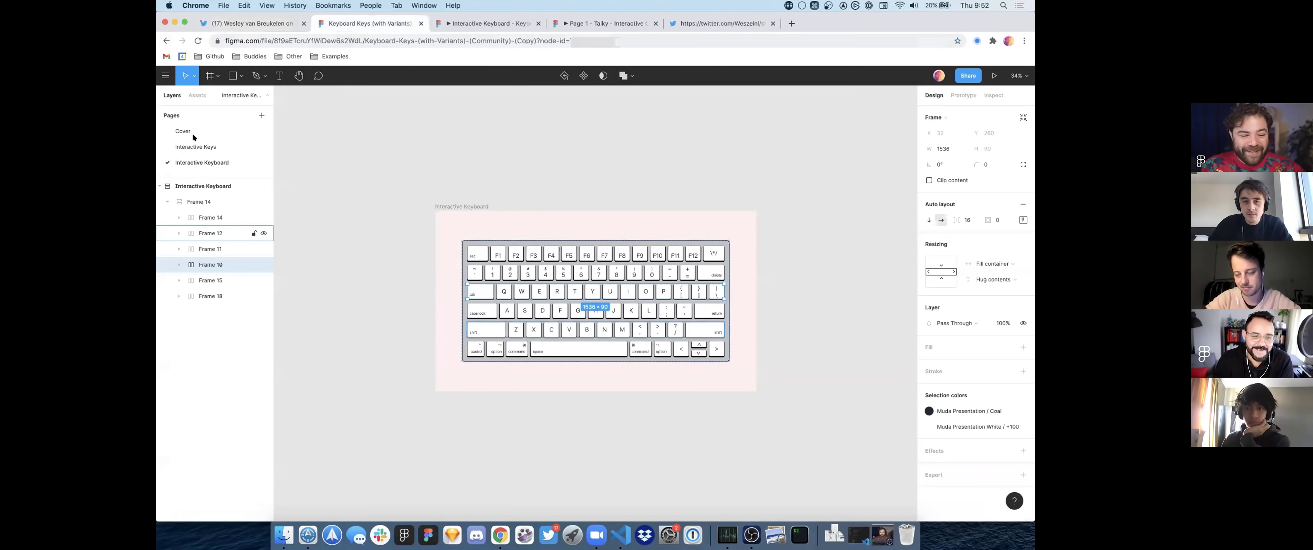
{"action": "key", "text": "ctrl+shift+Tab"}
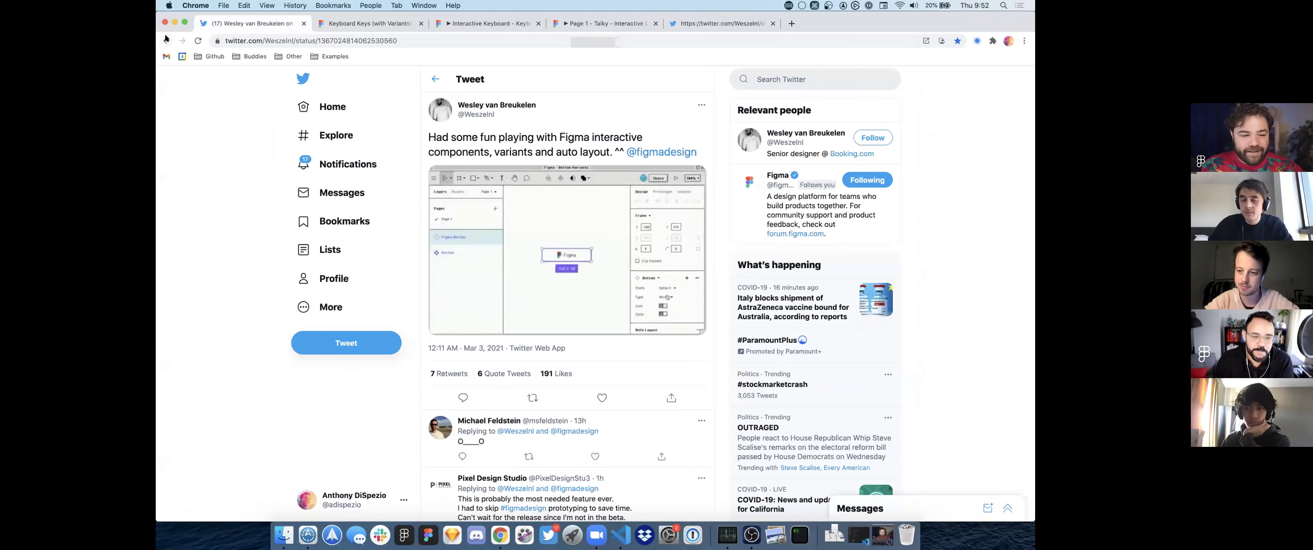
{"action": "left_click", "coordinate": [165, 40]}
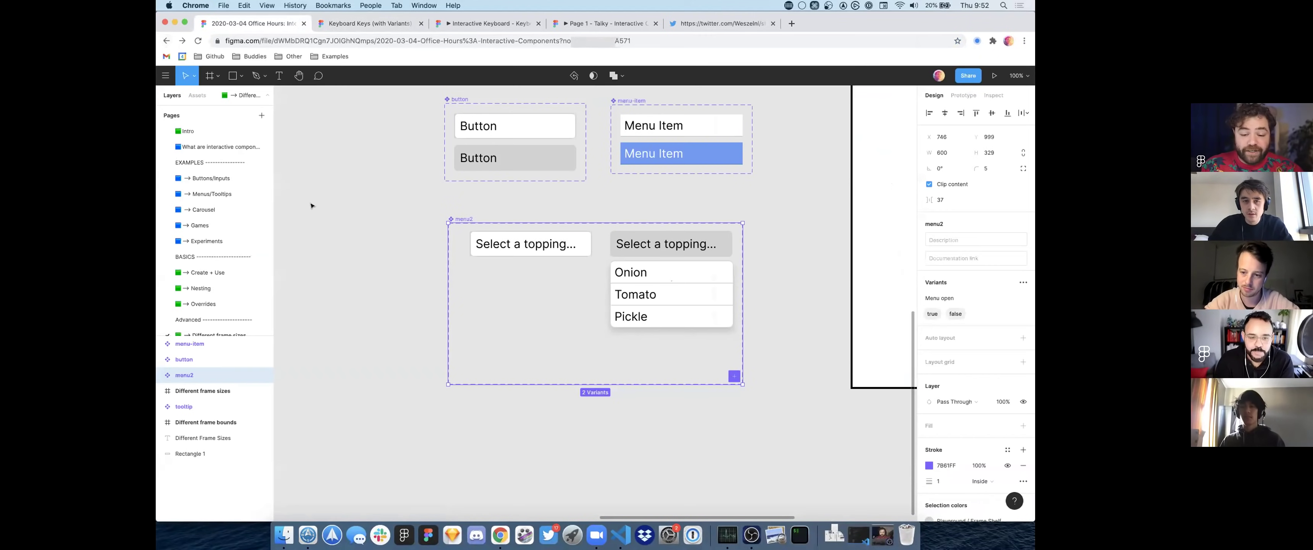
{"action": "key", "text": "Escape"}
{"action": "key", "text": "shift+1"}
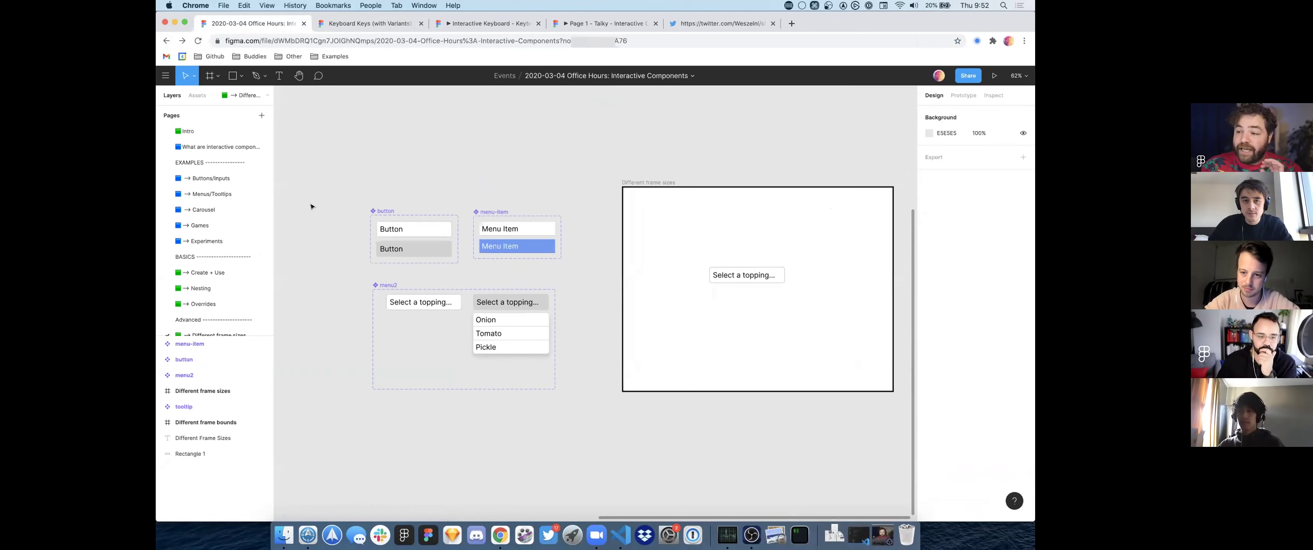
{"action": "scroll", "coordinate": [312, 206], "scroll_direction": "up", "scroll_amount": 1}
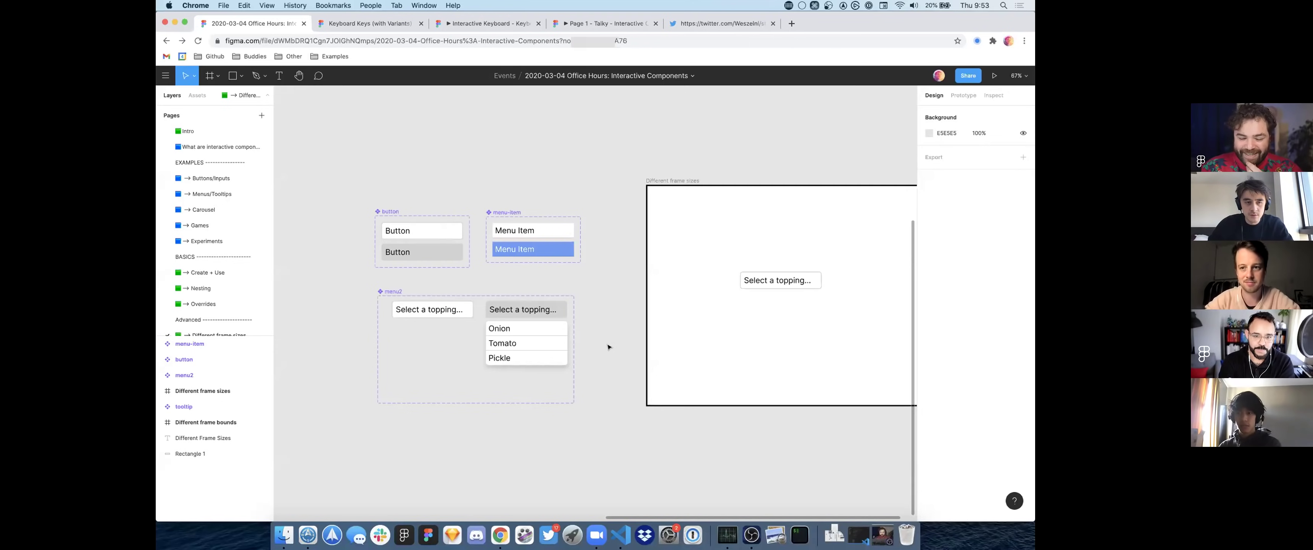
{"action": "scroll", "coordinate": [607, 347], "scroll_direction": "up", "scroll_amount": 3}
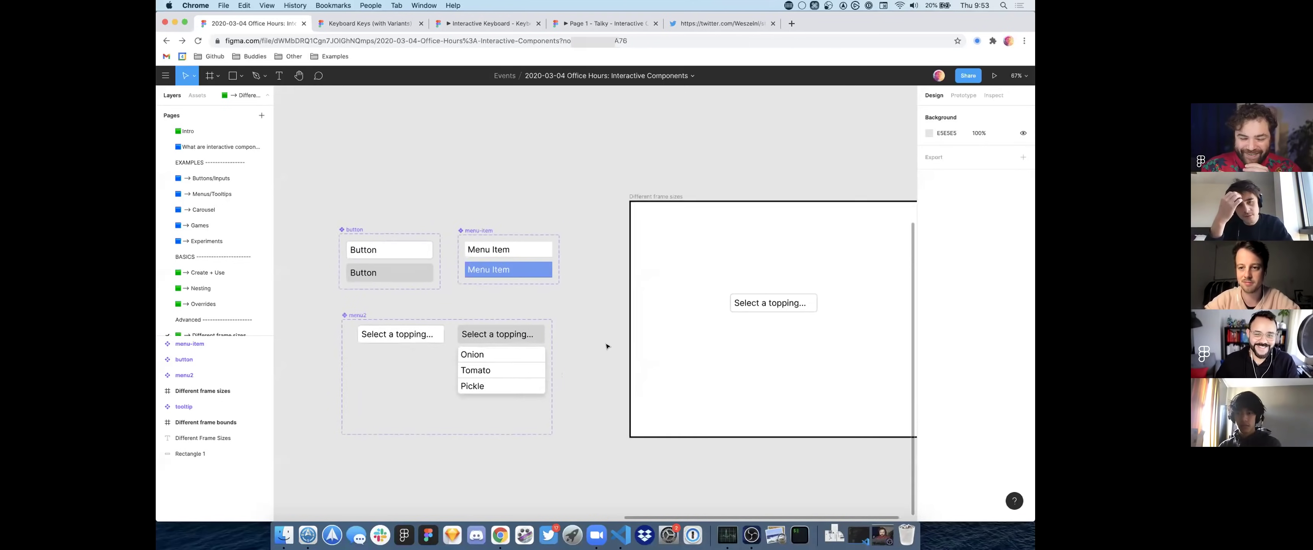
{"action": "scroll", "coordinate": [608, 347], "scroll_direction": "up", "scroll_amount": 3}
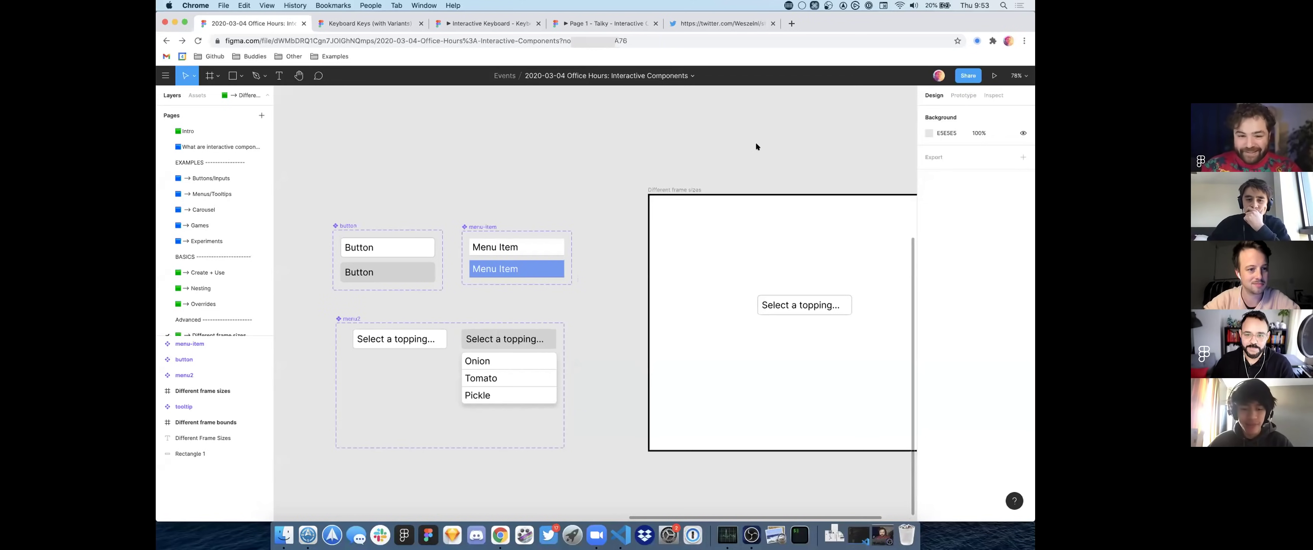
Step: Open the Create + Use page, and from Games go back through the example pages to the What are interactive components page
{"action": "scroll", "coordinate": [224, 285], "scroll_direction": "down", "scroll_amount": 3}
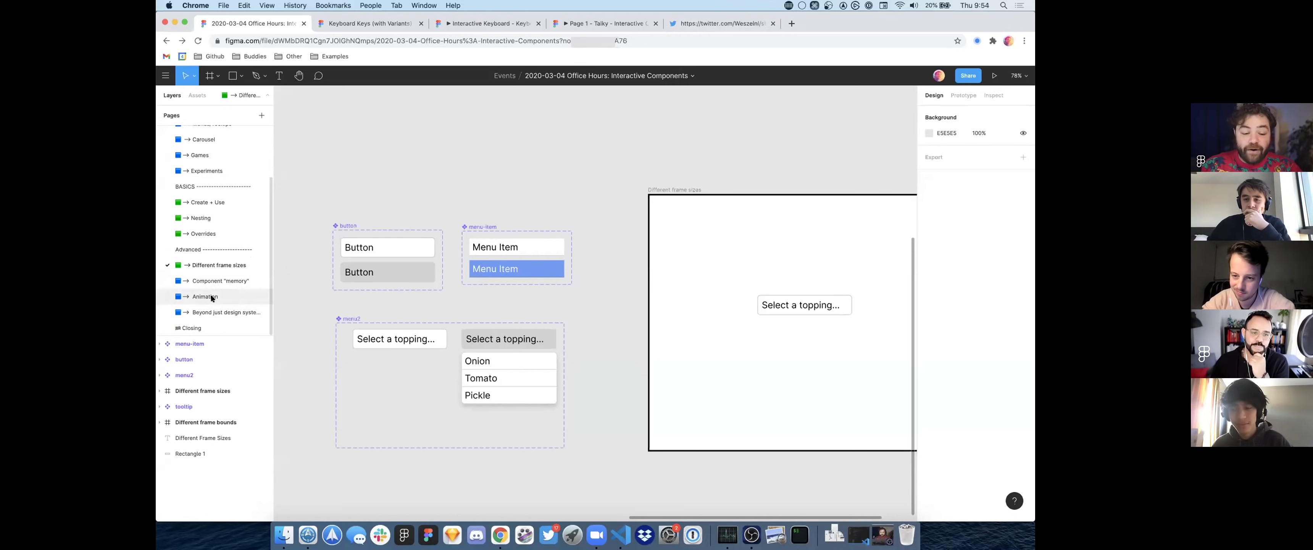
{"action": "left_click", "coordinate": [197, 203]}
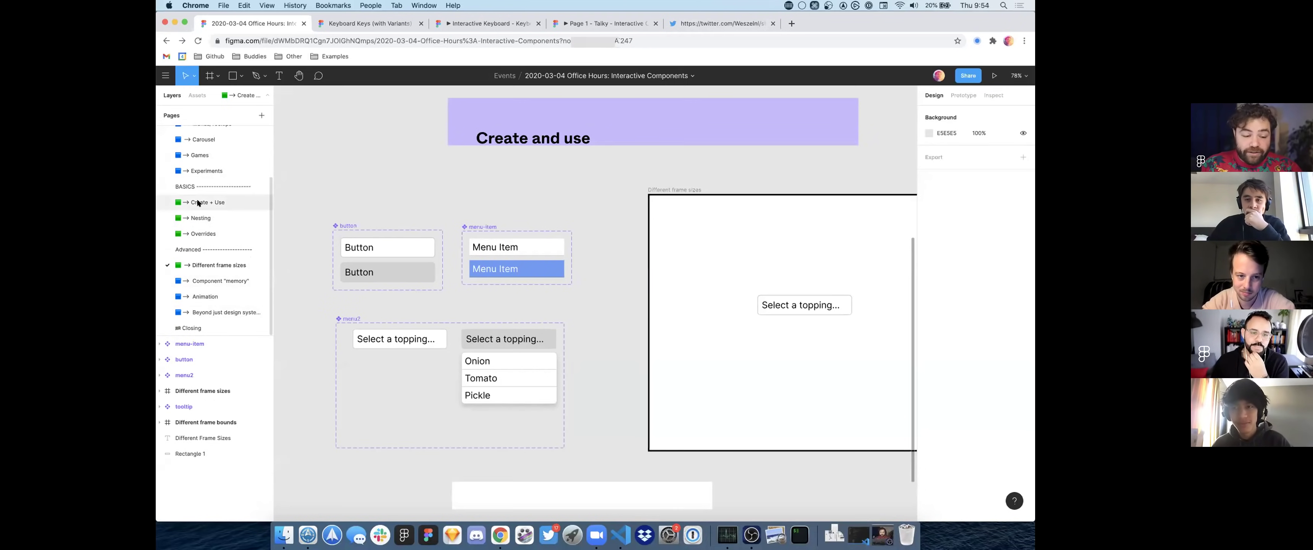
{"action": "scroll", "coordinate": [198, 203], "scroll_direction": "up", "scroll_amount": 1}
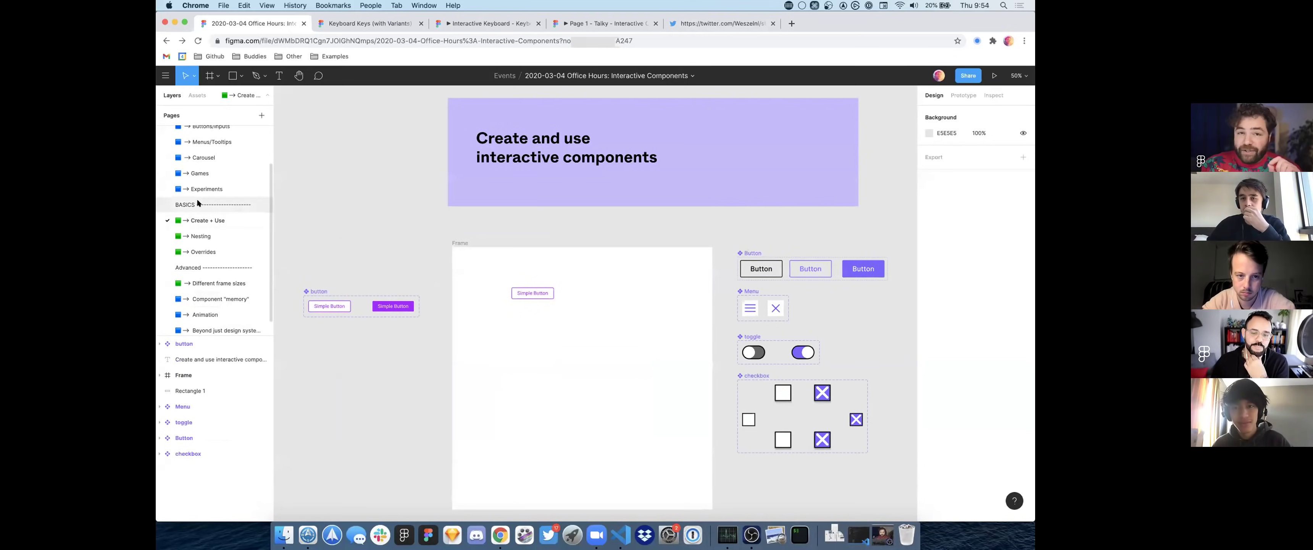
{"action": "scroll", "coordinate": [197, 204], "scroll_direction": "up", "scroll_amount": 2}
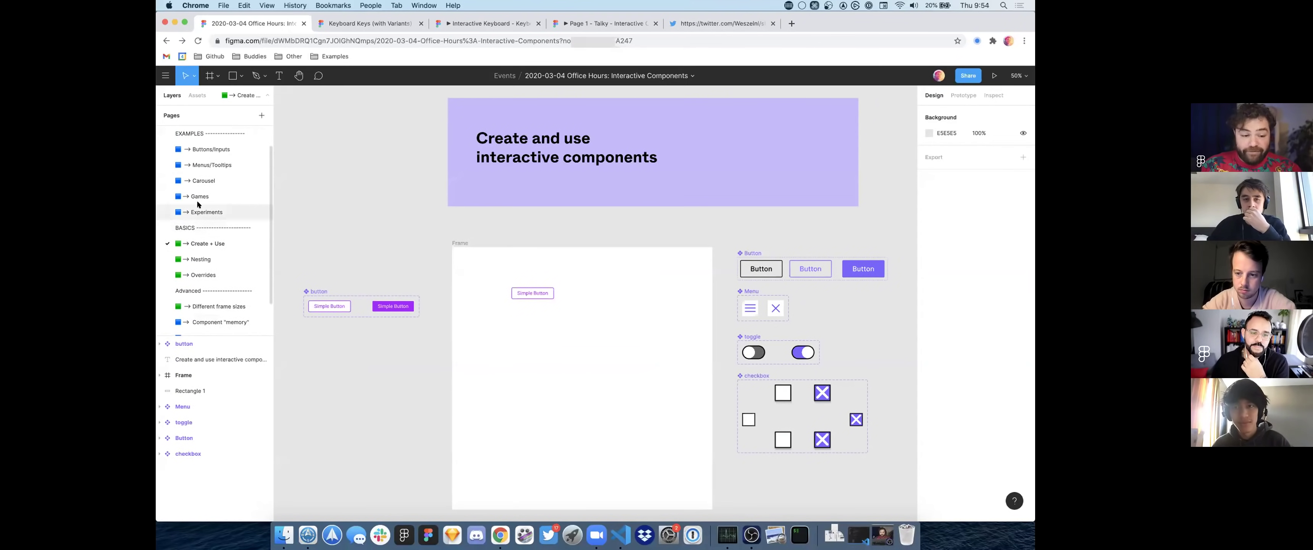
{"action": "left_click", "coordinate": [199, 198]}
{"action": "left_click", "coordinate": [206, 180]}
{"action": "left_click", "coordinate": [209, 164]}
{"action": "left_click", "coordinate": [210, 149]}
{"action": "scroll", "coordinate": [213, 149], "scroll_direction": "up", "scroll_amount": 2}
{"action": "left_click", "coordinate": [213, 148]}
{"action": "scroll", "coordinate": [209, 163], "scroll_direction": "down", "scroll_amount": 1}
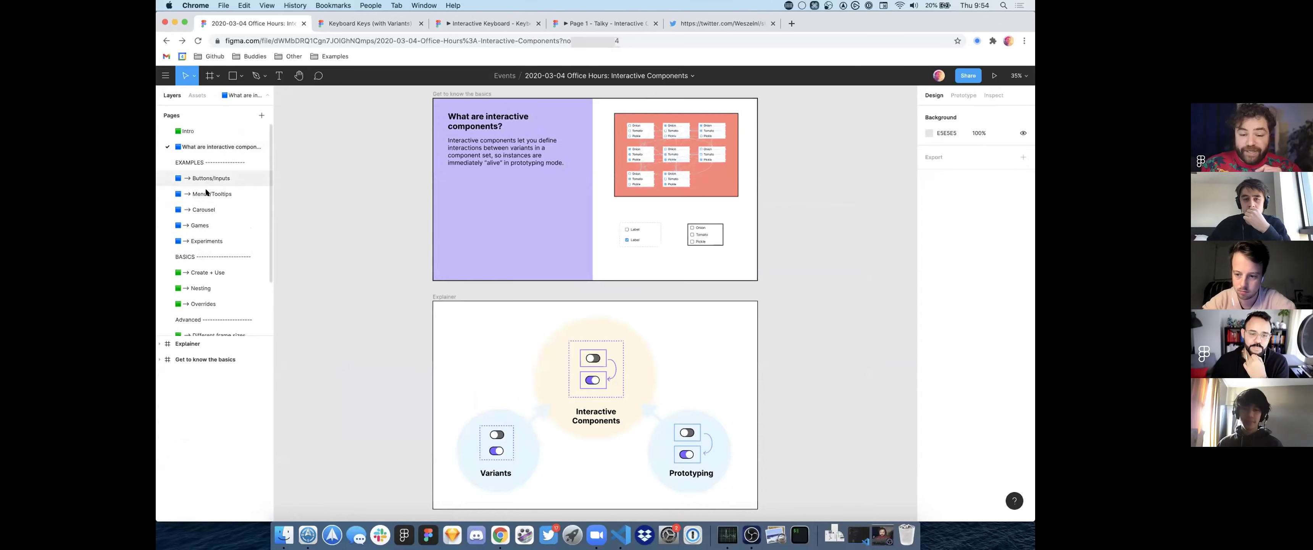
Step: Go forward through the example pages from Buttons/Inputs to Experiments and end on the Create + Use page
{"action": "left_click", "coordinate": [209, 173]}
{"action": "left_click", "coordinate": [205, 189]}
{"action": "left_click", "coordinate": [205, 204]}
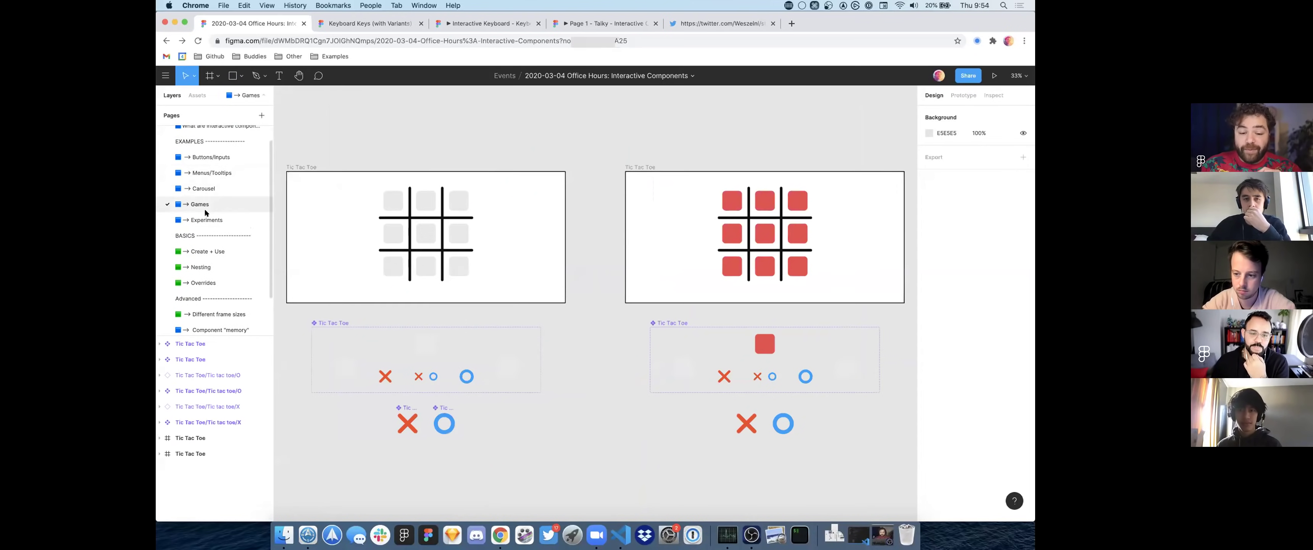
{"action": "left_click", "coordinate": [206, 218]}
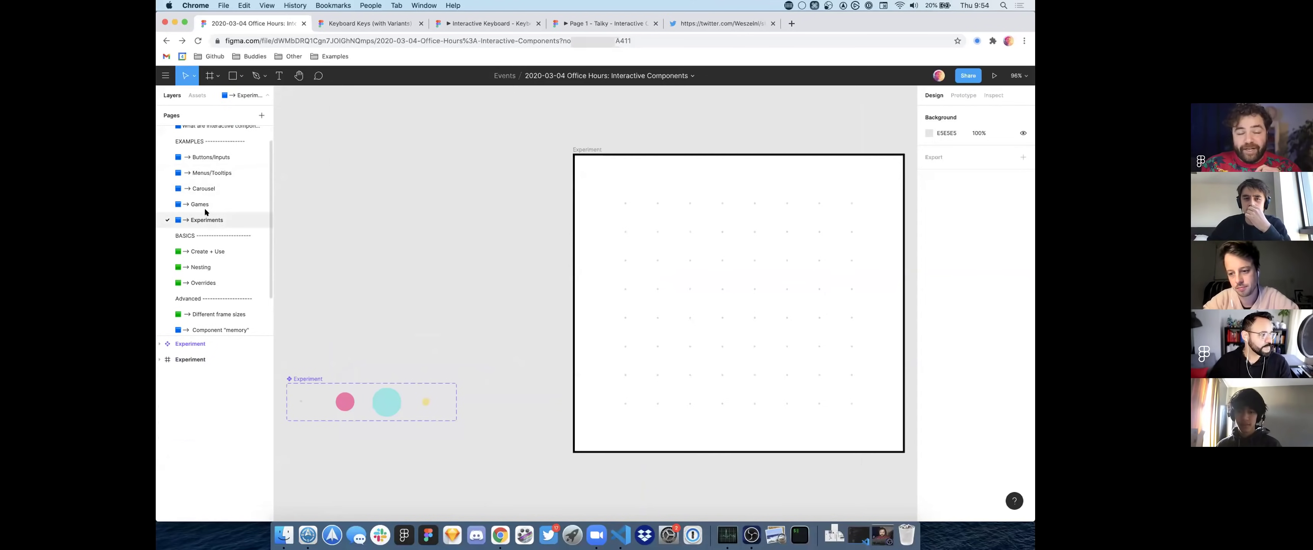
{"action": "scroll", "coordinate": [205, 211], "scroll_direction": "down", "scroll_amount": 1}
{"action": "left_click", "coordinate": [205, 234]}
{"action": "left_click", "coordinate": [205, 249]}
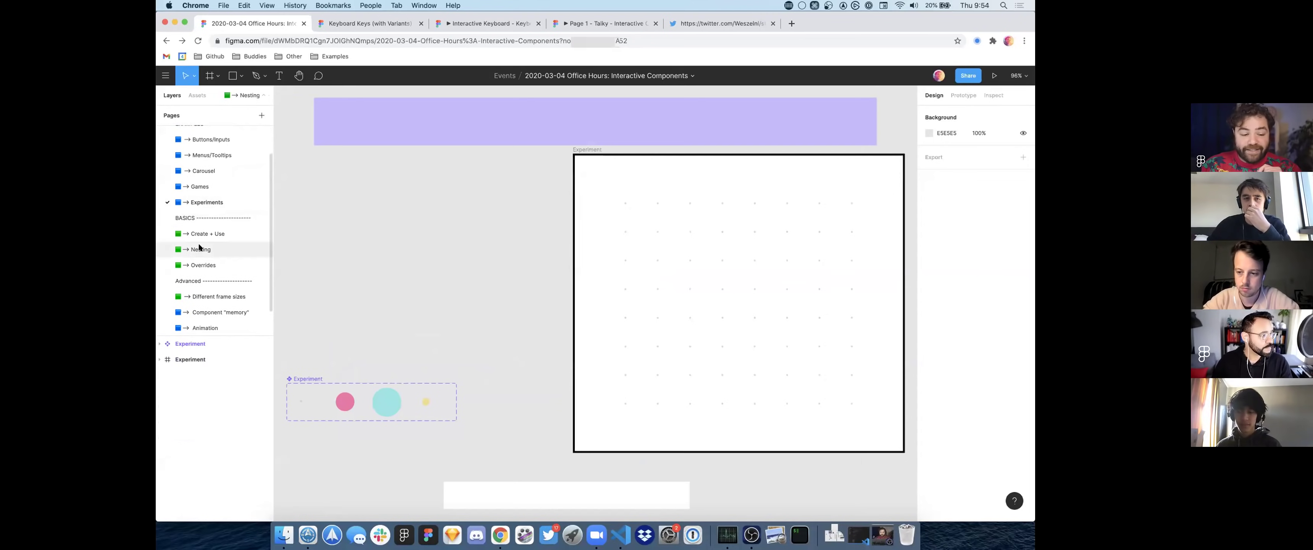
{"action": "left_click", "coordinate": [207, 234]}
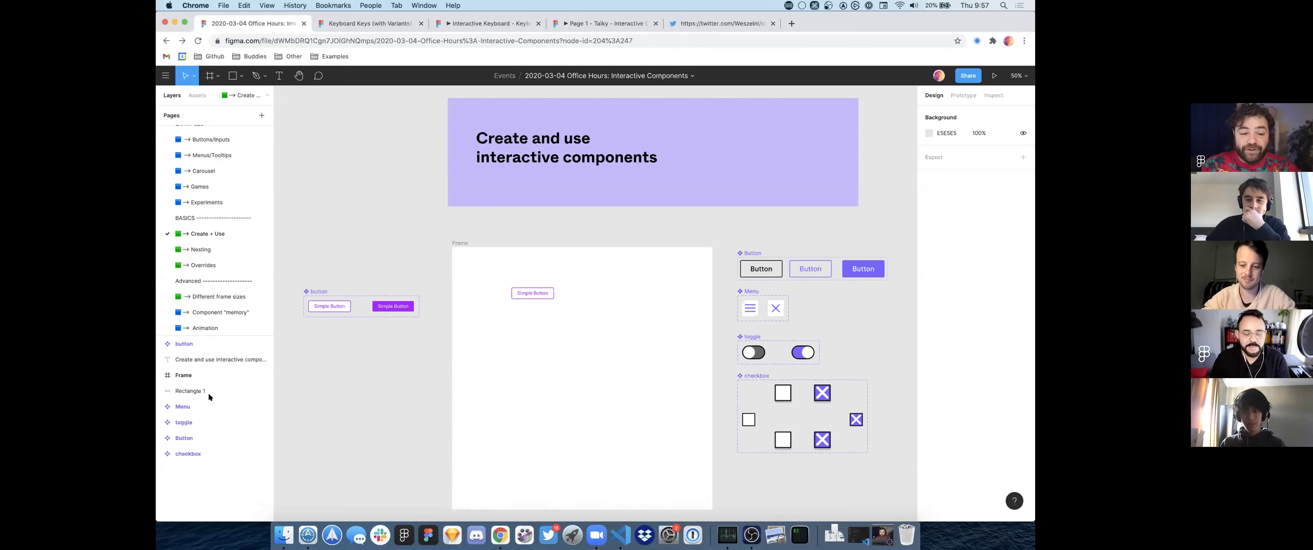
{"action": "left_click", "coordinate": [370, 5]}
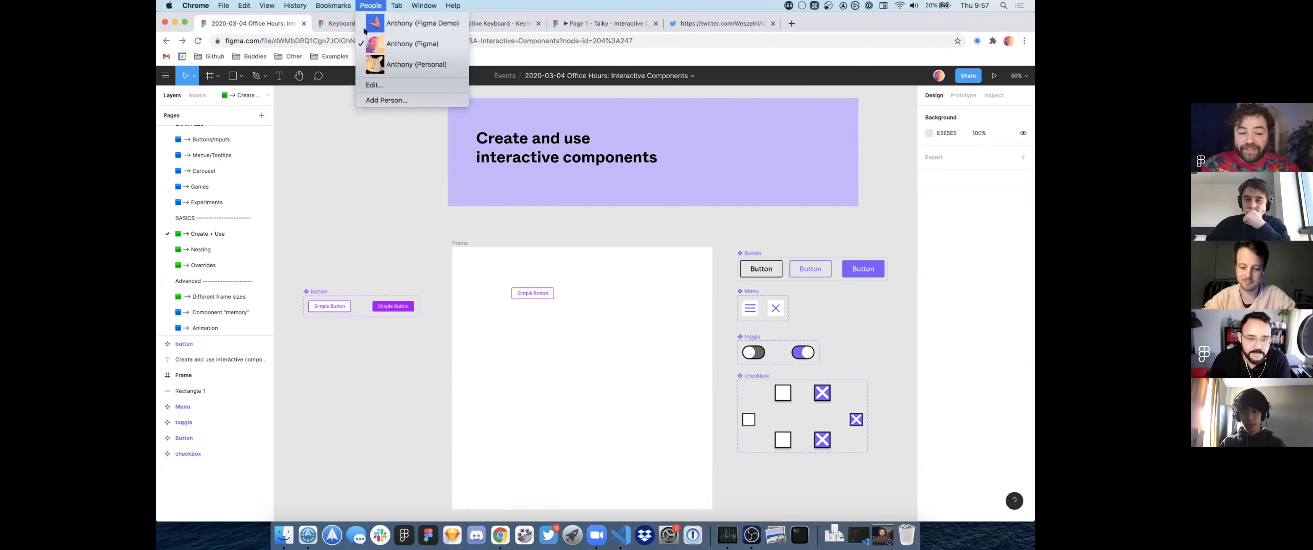
{"action": "left_click", "coordinate": [369, 4]}
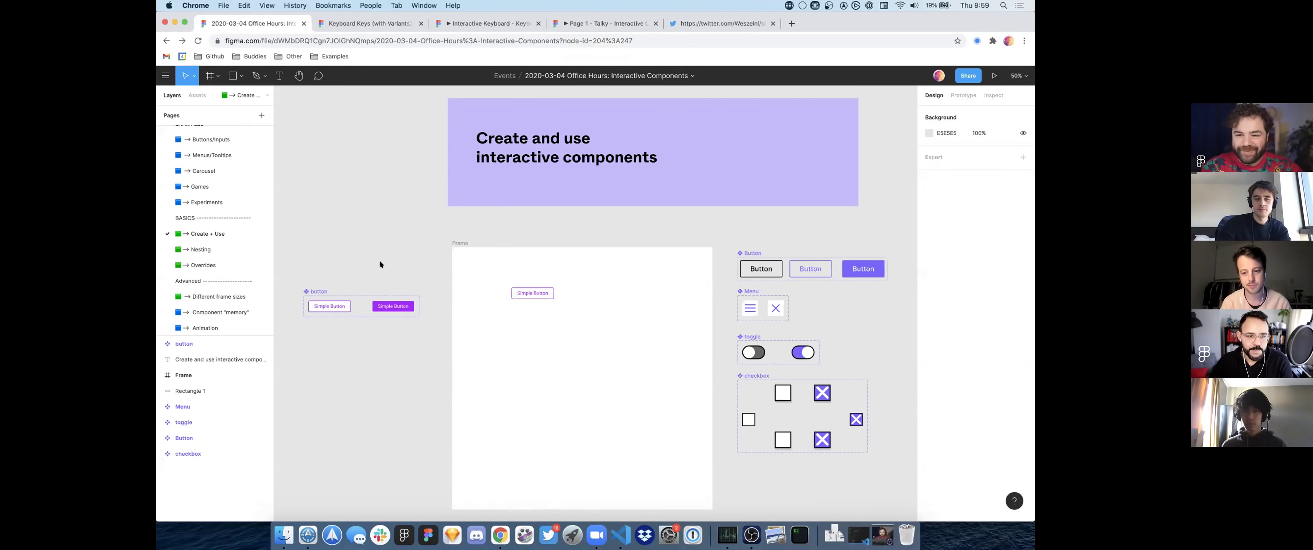
Step: Look in on the Component "memory" page, and open the Closing page with its first slide in view
{"action": "scroll", "coordinate": [229, 276], "scroll_direction": "down", "scroll_amount": 2}
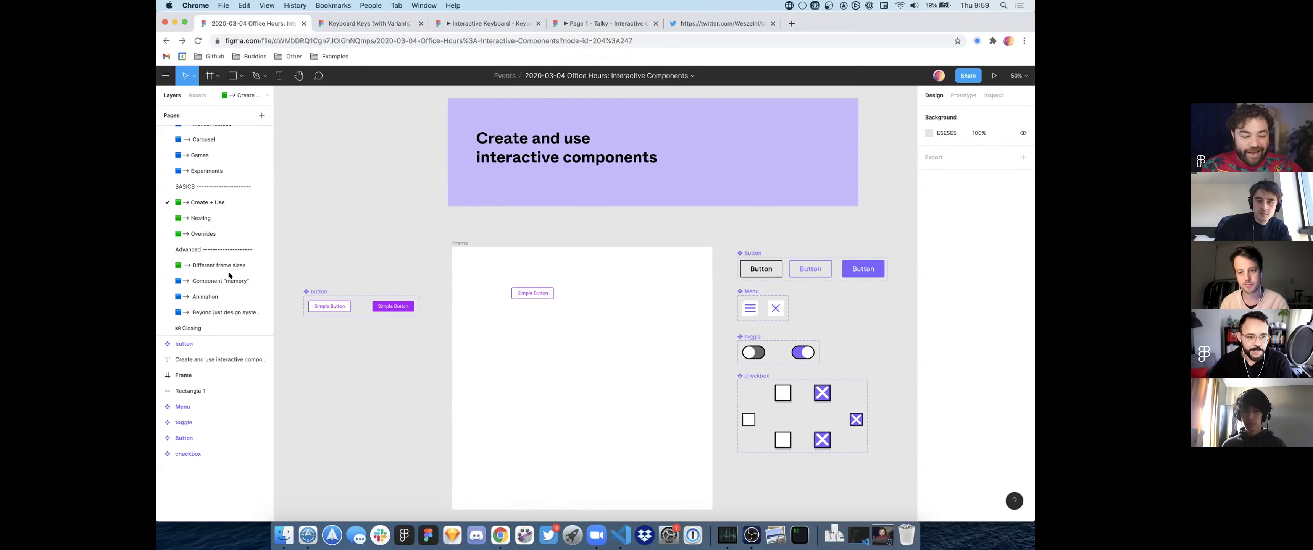
{"action": "left_click", "coordinate": [229, 276]}
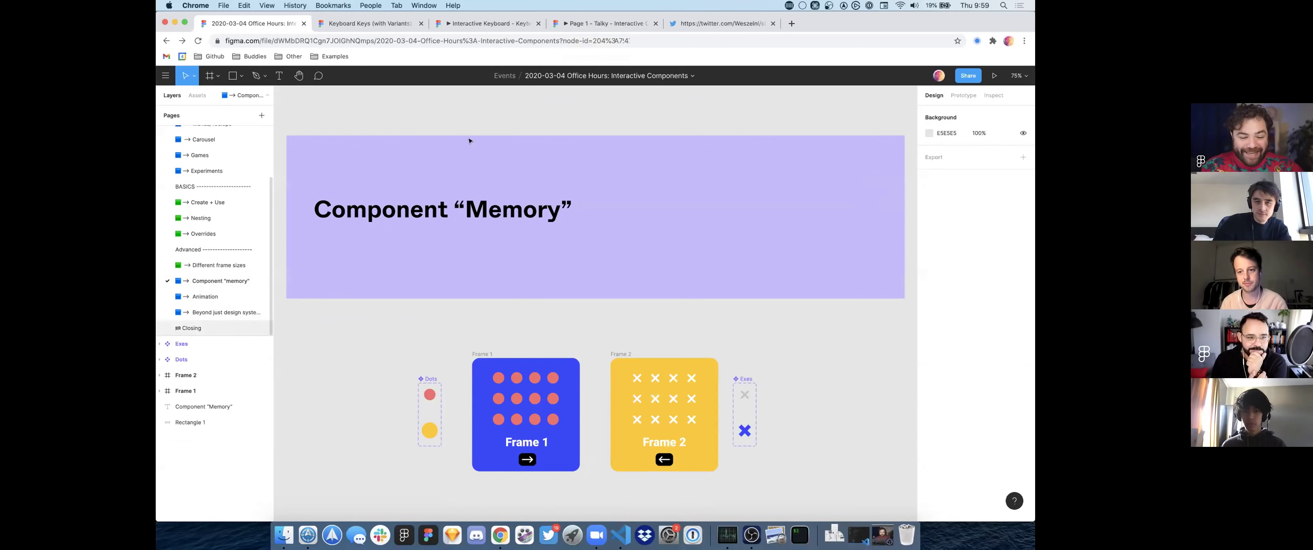
{"action": "left_click", "coordinate": [191, 328]}
{"action": "scroll", "coordinate": [372, 217], "scroll_direction": "down", "scroll_amount": 2}
{"action": "scroll", "coordinate": [372, 217], "scroll_direction": "left", "scroll_amount": 3}
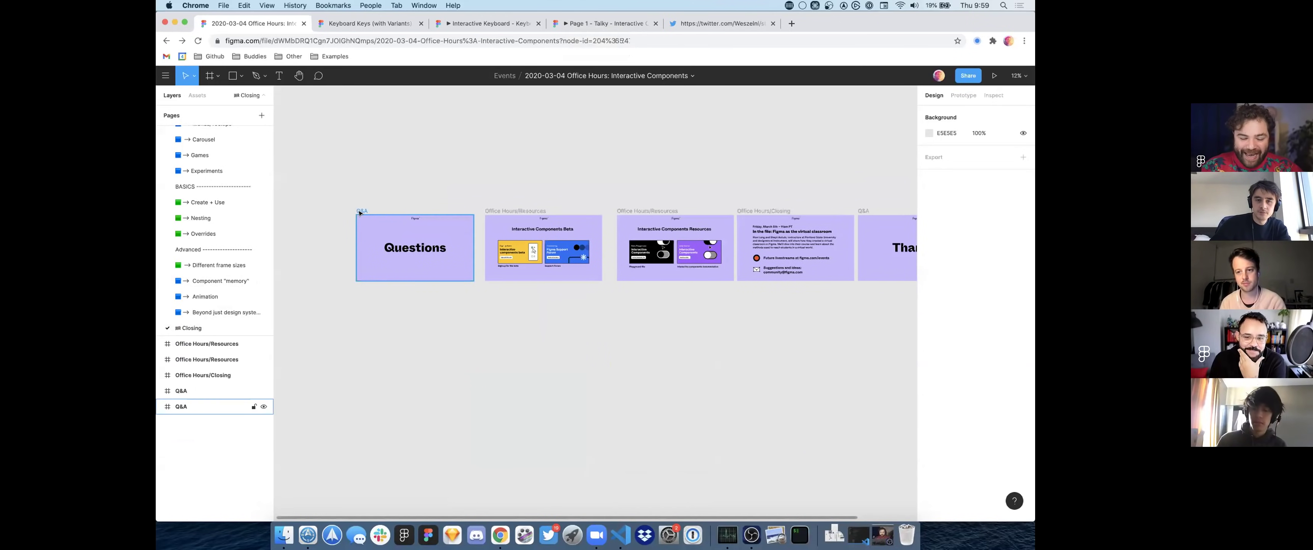
Step: Present the Closing page from the Questions slide and show the presentation full screen
{"action": "left_click", "coordinate": [359, 216]}
{"action": "left_click", "coordinate": [997, 76]}
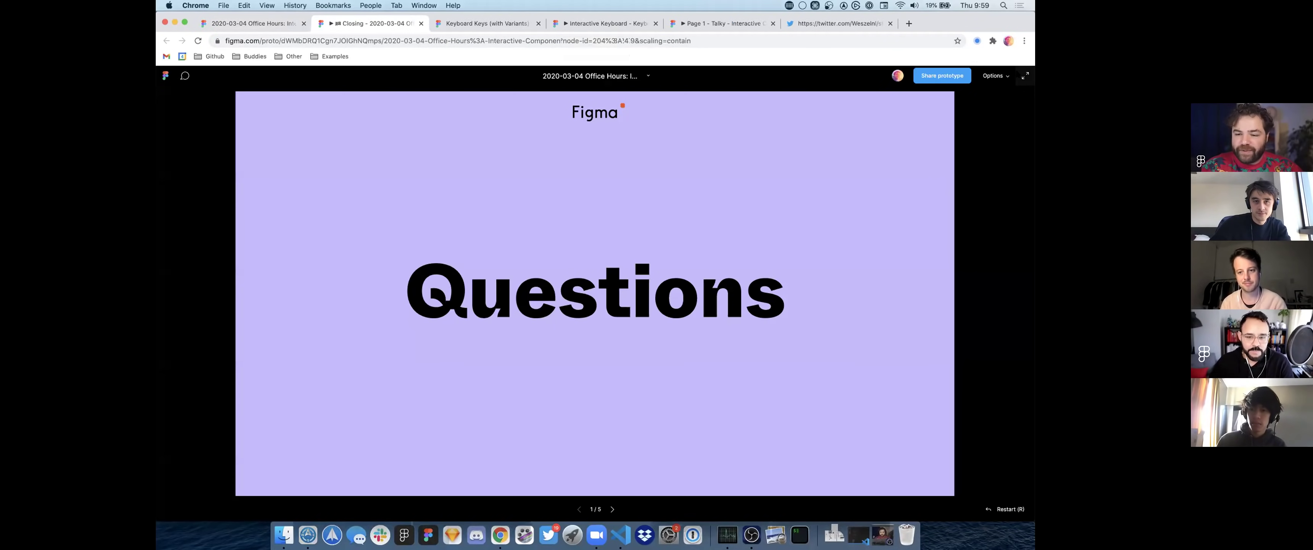
{"action": "left_click", "coordinate": [1025, 76]}
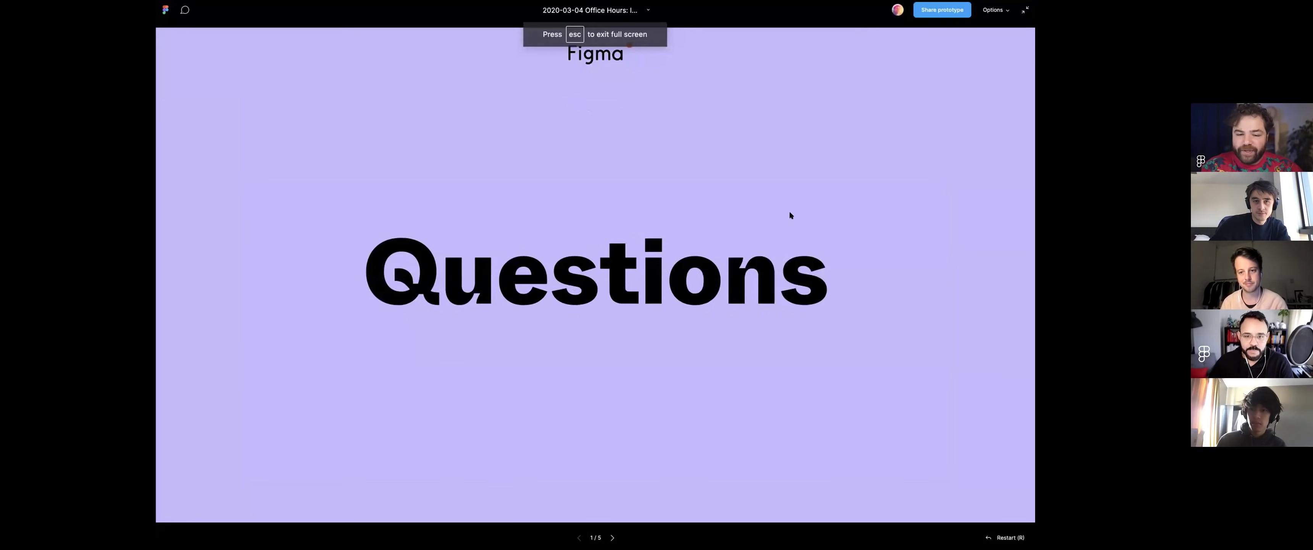
Step: Advance the presentation past the beta and resources slides to the one about Figma as the virtual classroom
{"action": "key", "text": "Right"}
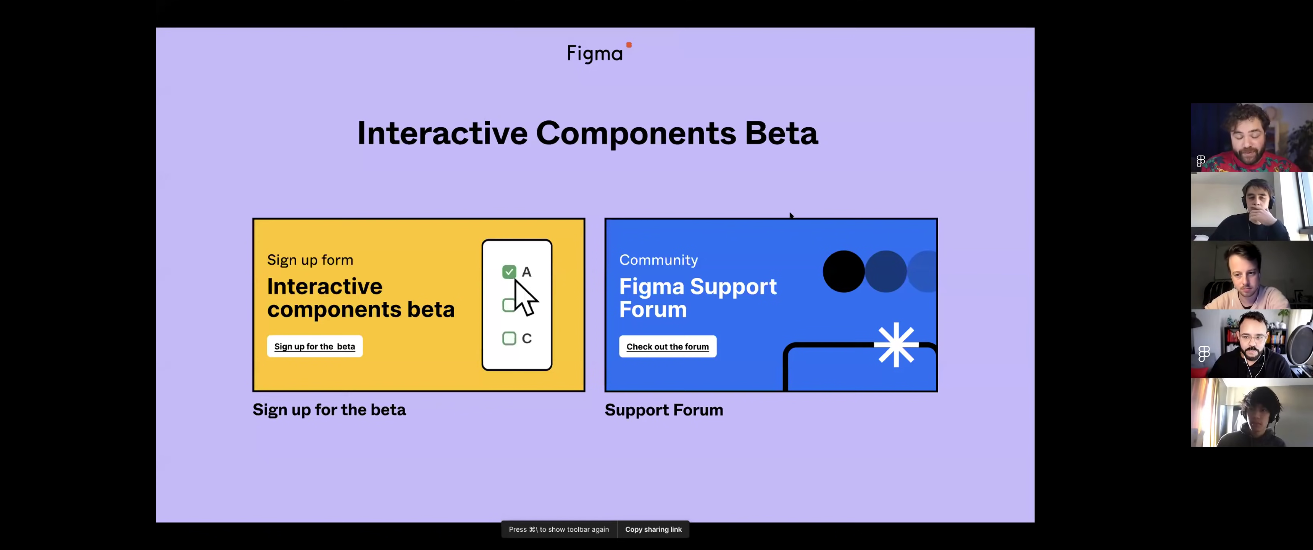
{"action": "key", "text": "Right"}
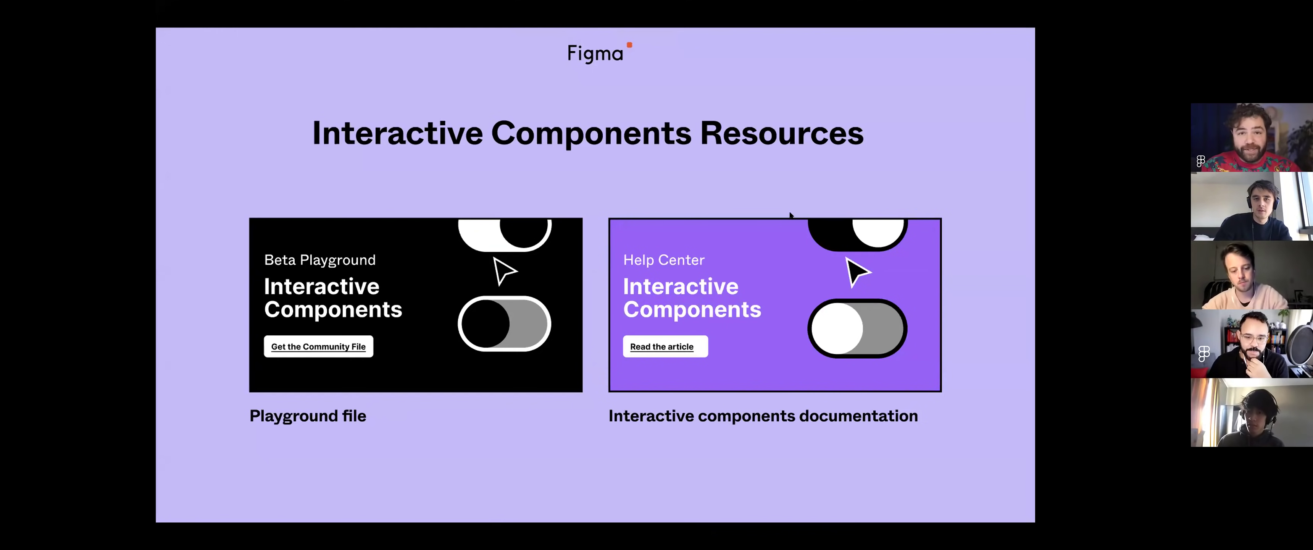
{"action": "key", "text": "Right"}
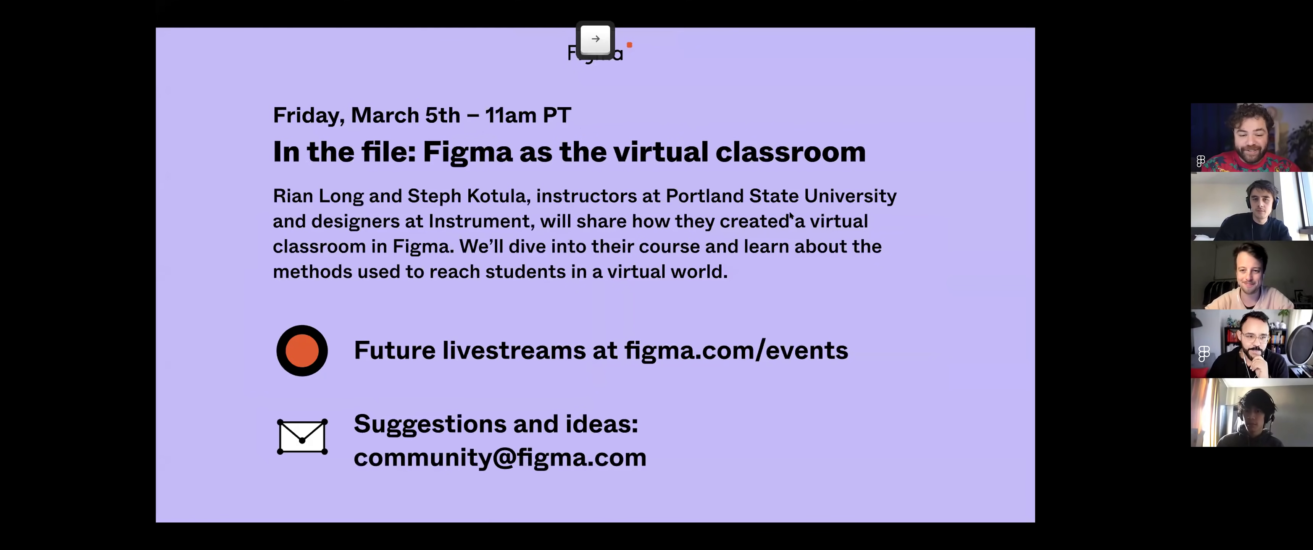